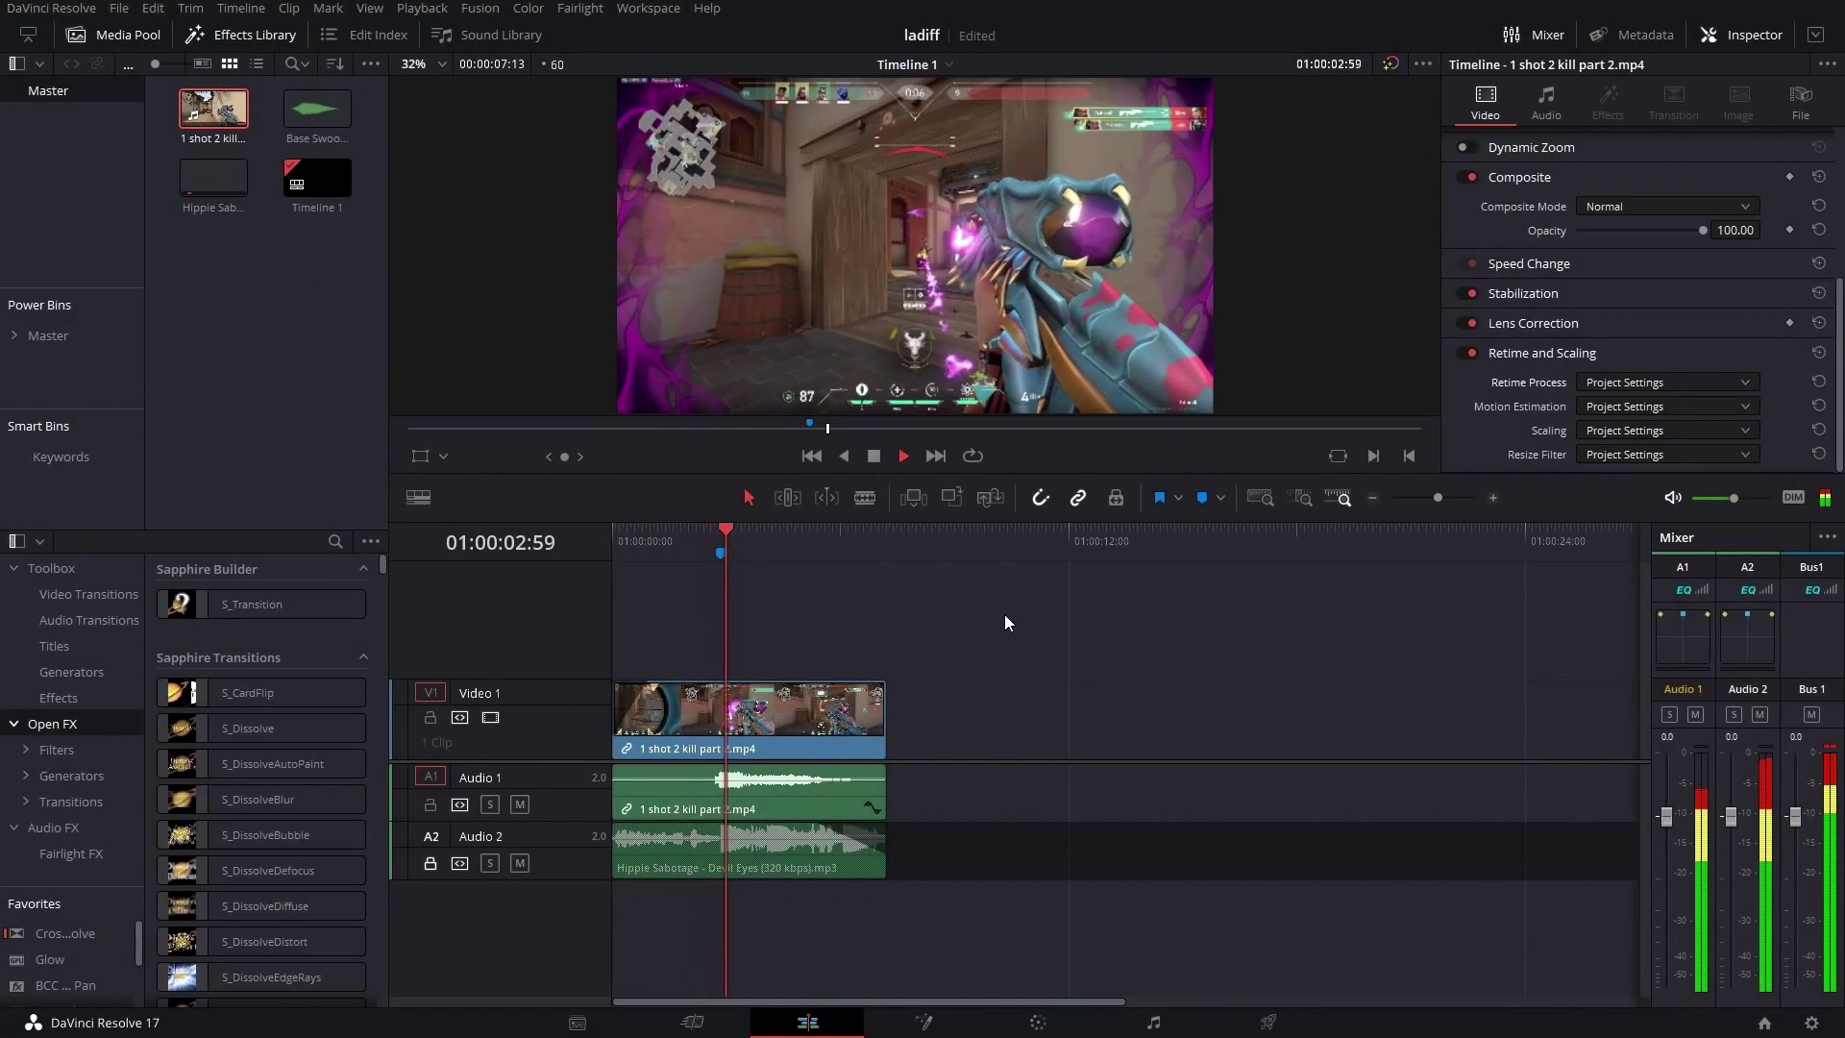
- Stop playback and split the kill clip at Marker 1 (01:00:02:51)
click(882, 456)
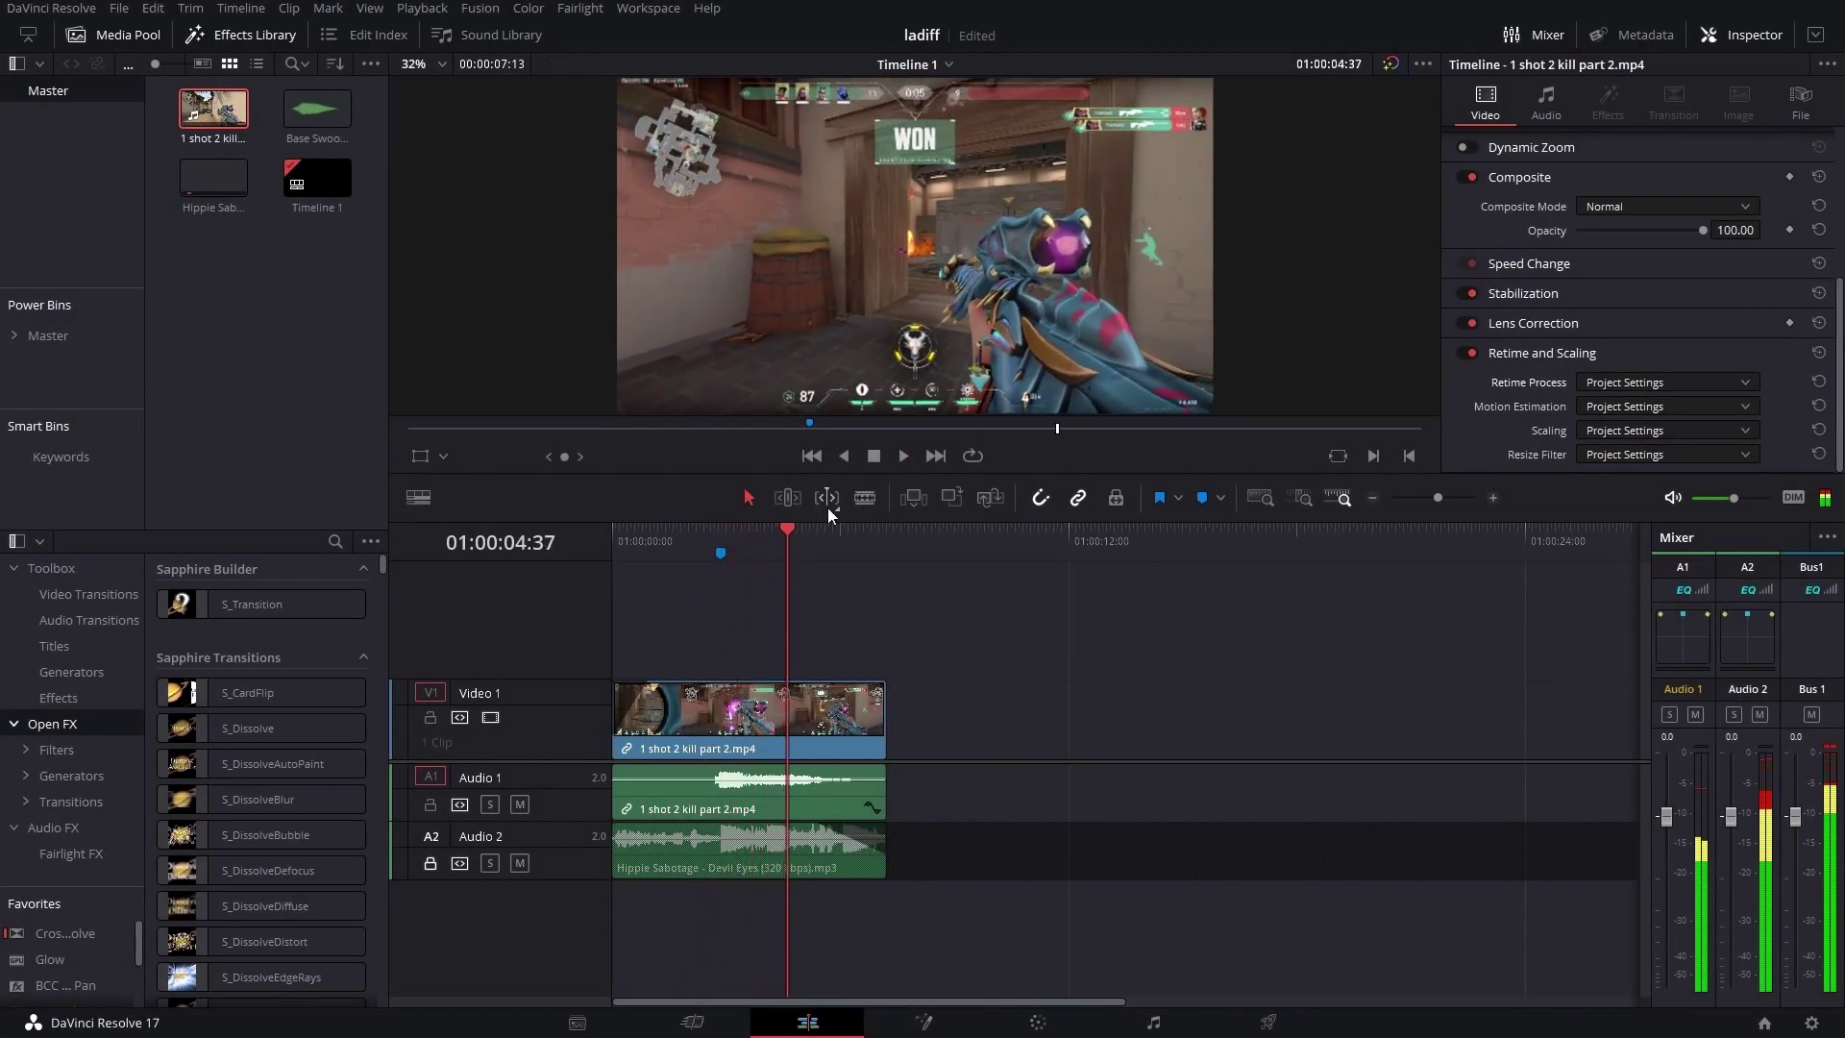
drag(773, 534, 730, 543)
click(781, 697)
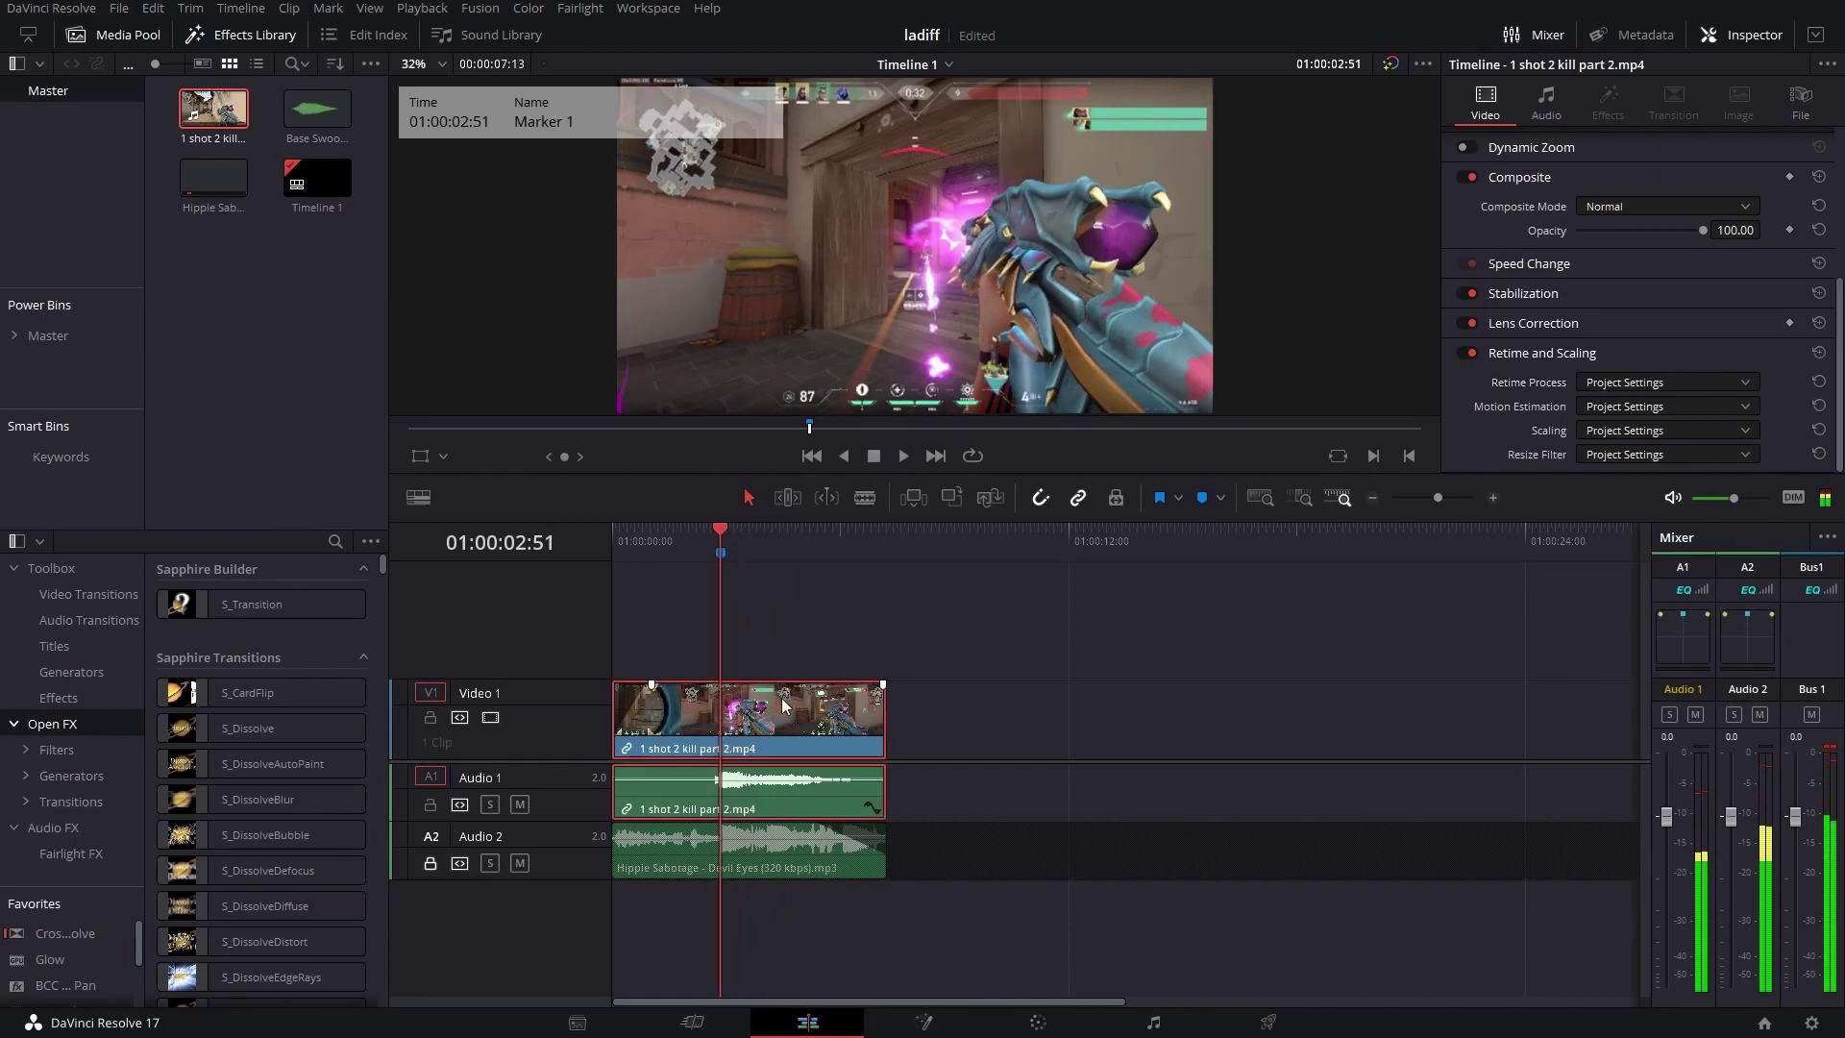
key(ctrl+b)
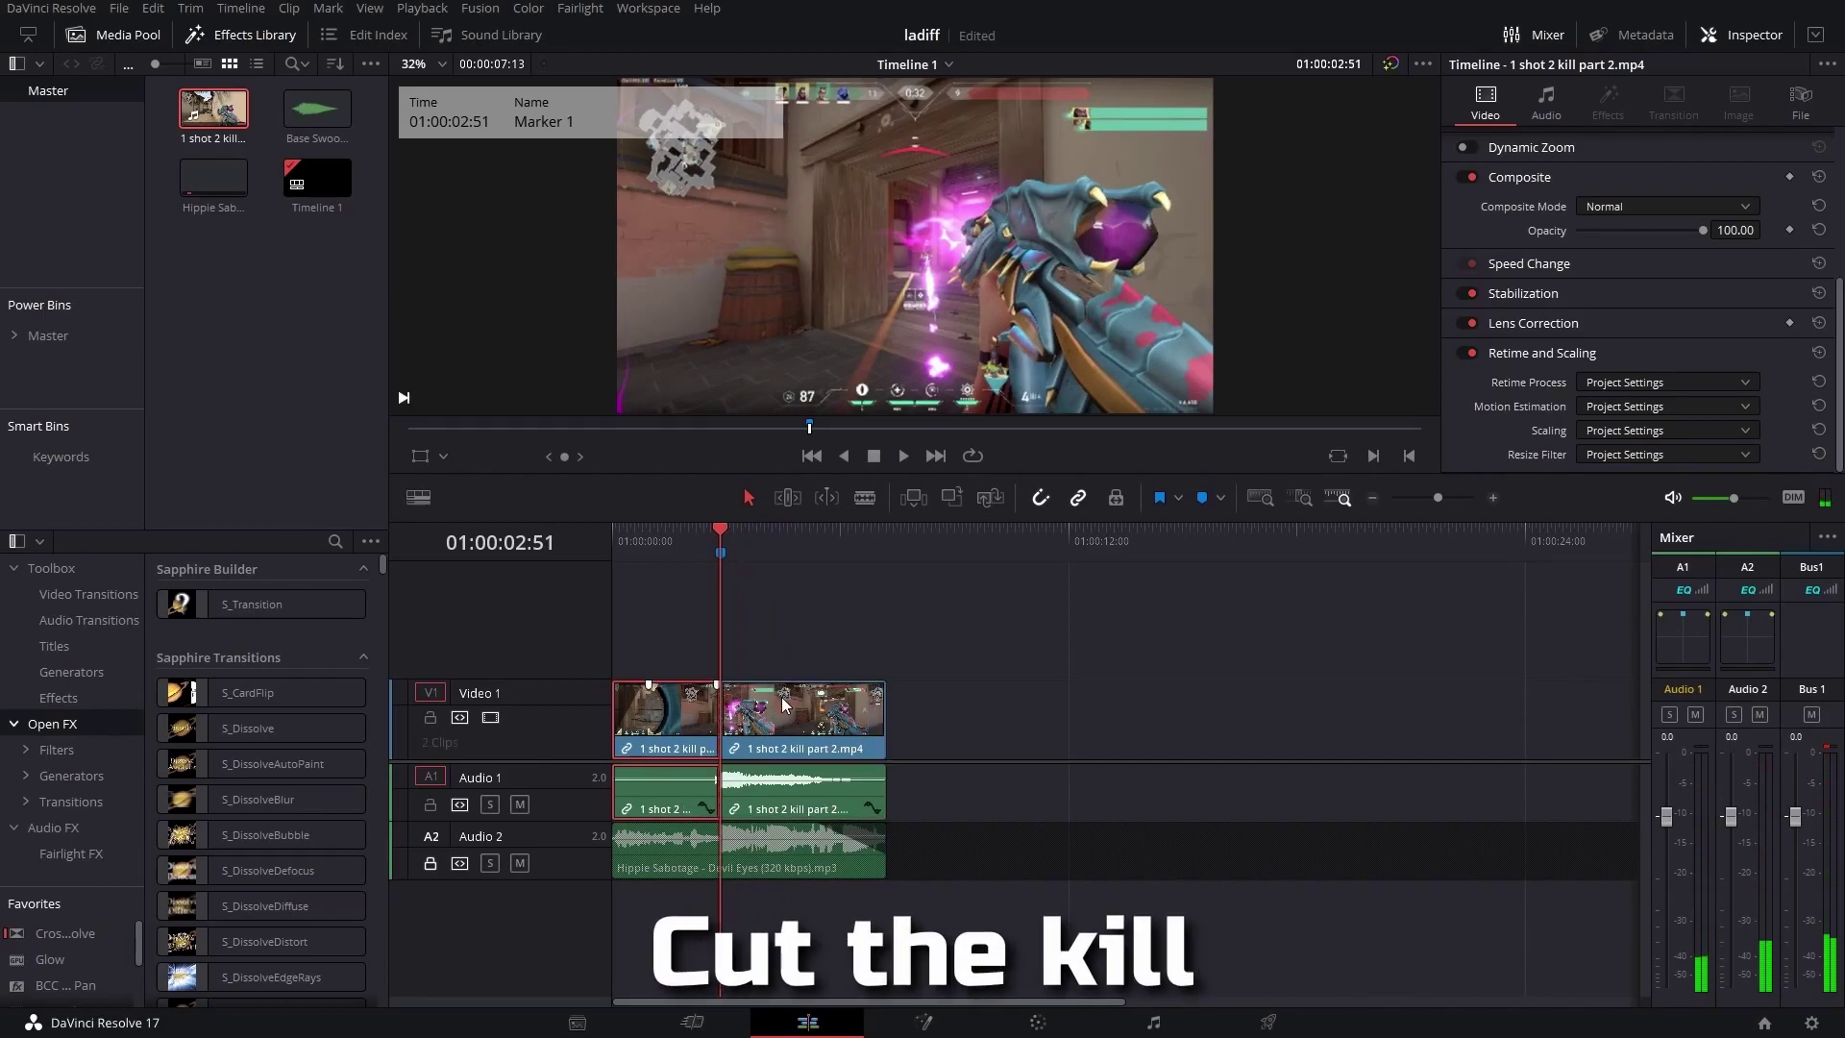
- Unlink the second part's video from its audio
click(781, 696)
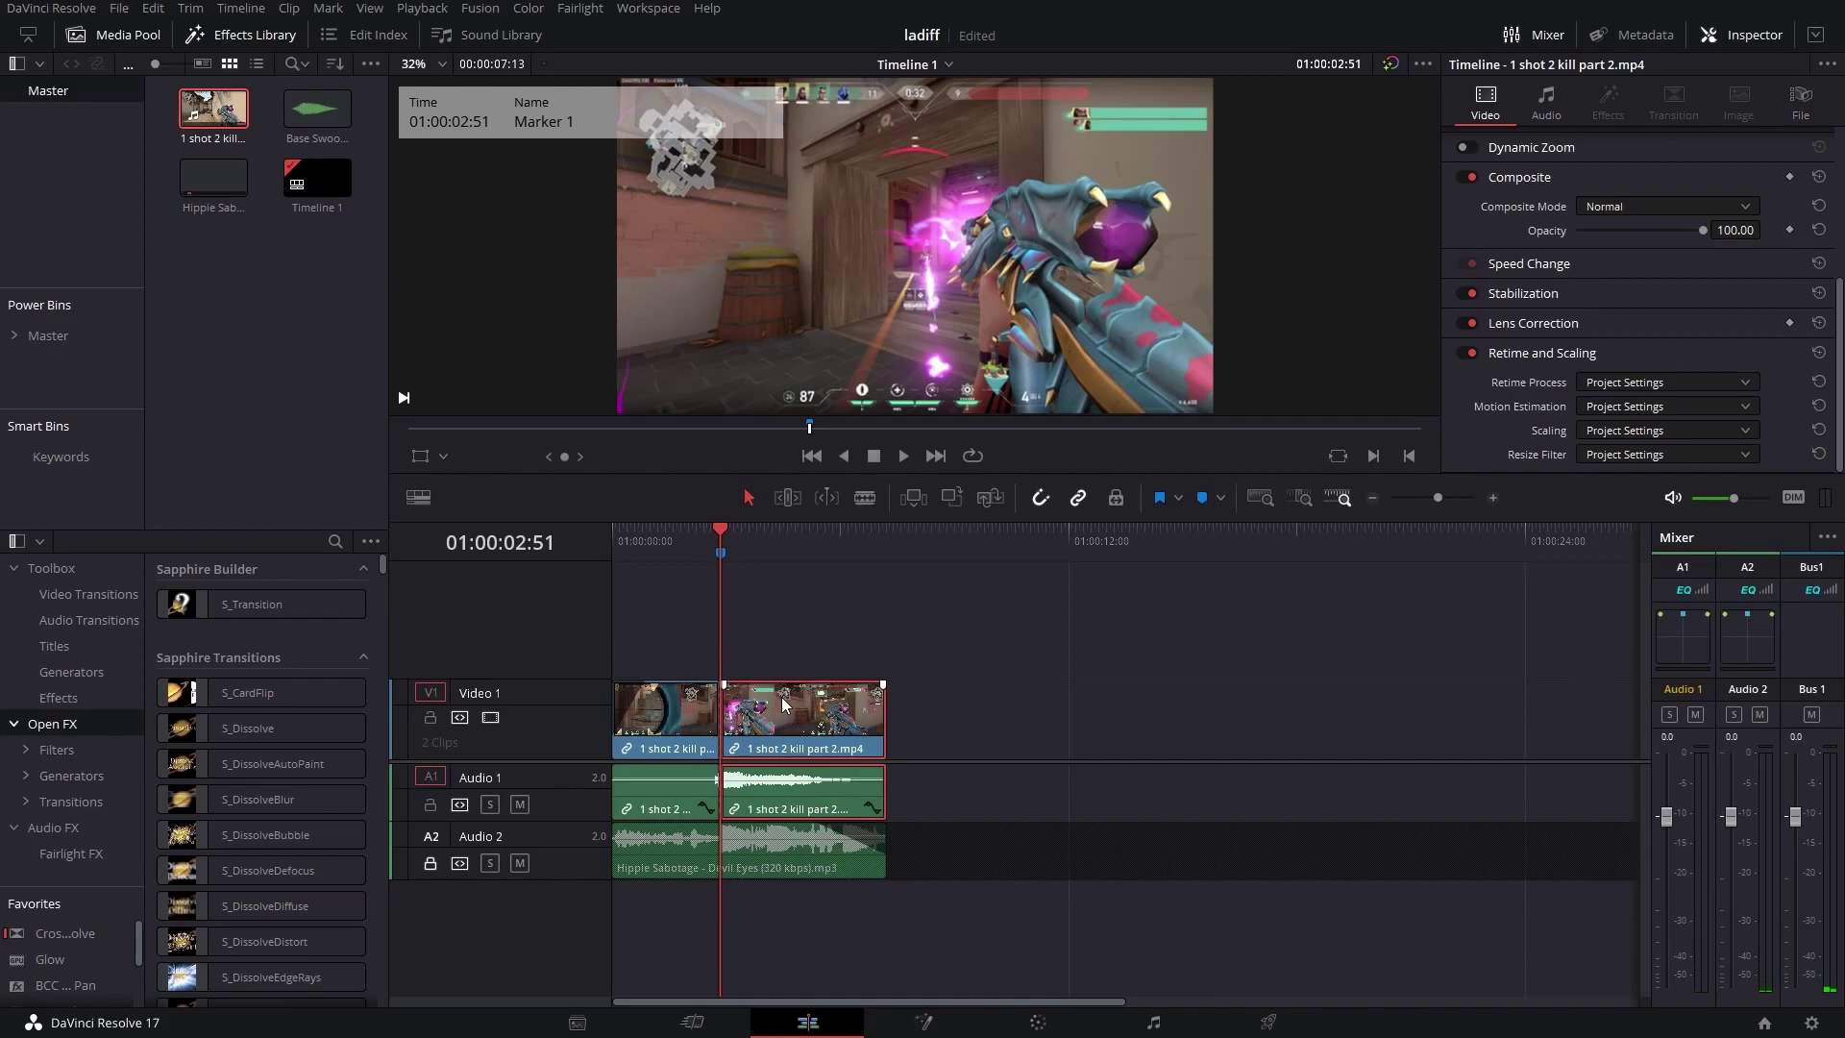
right_click(781, 696)
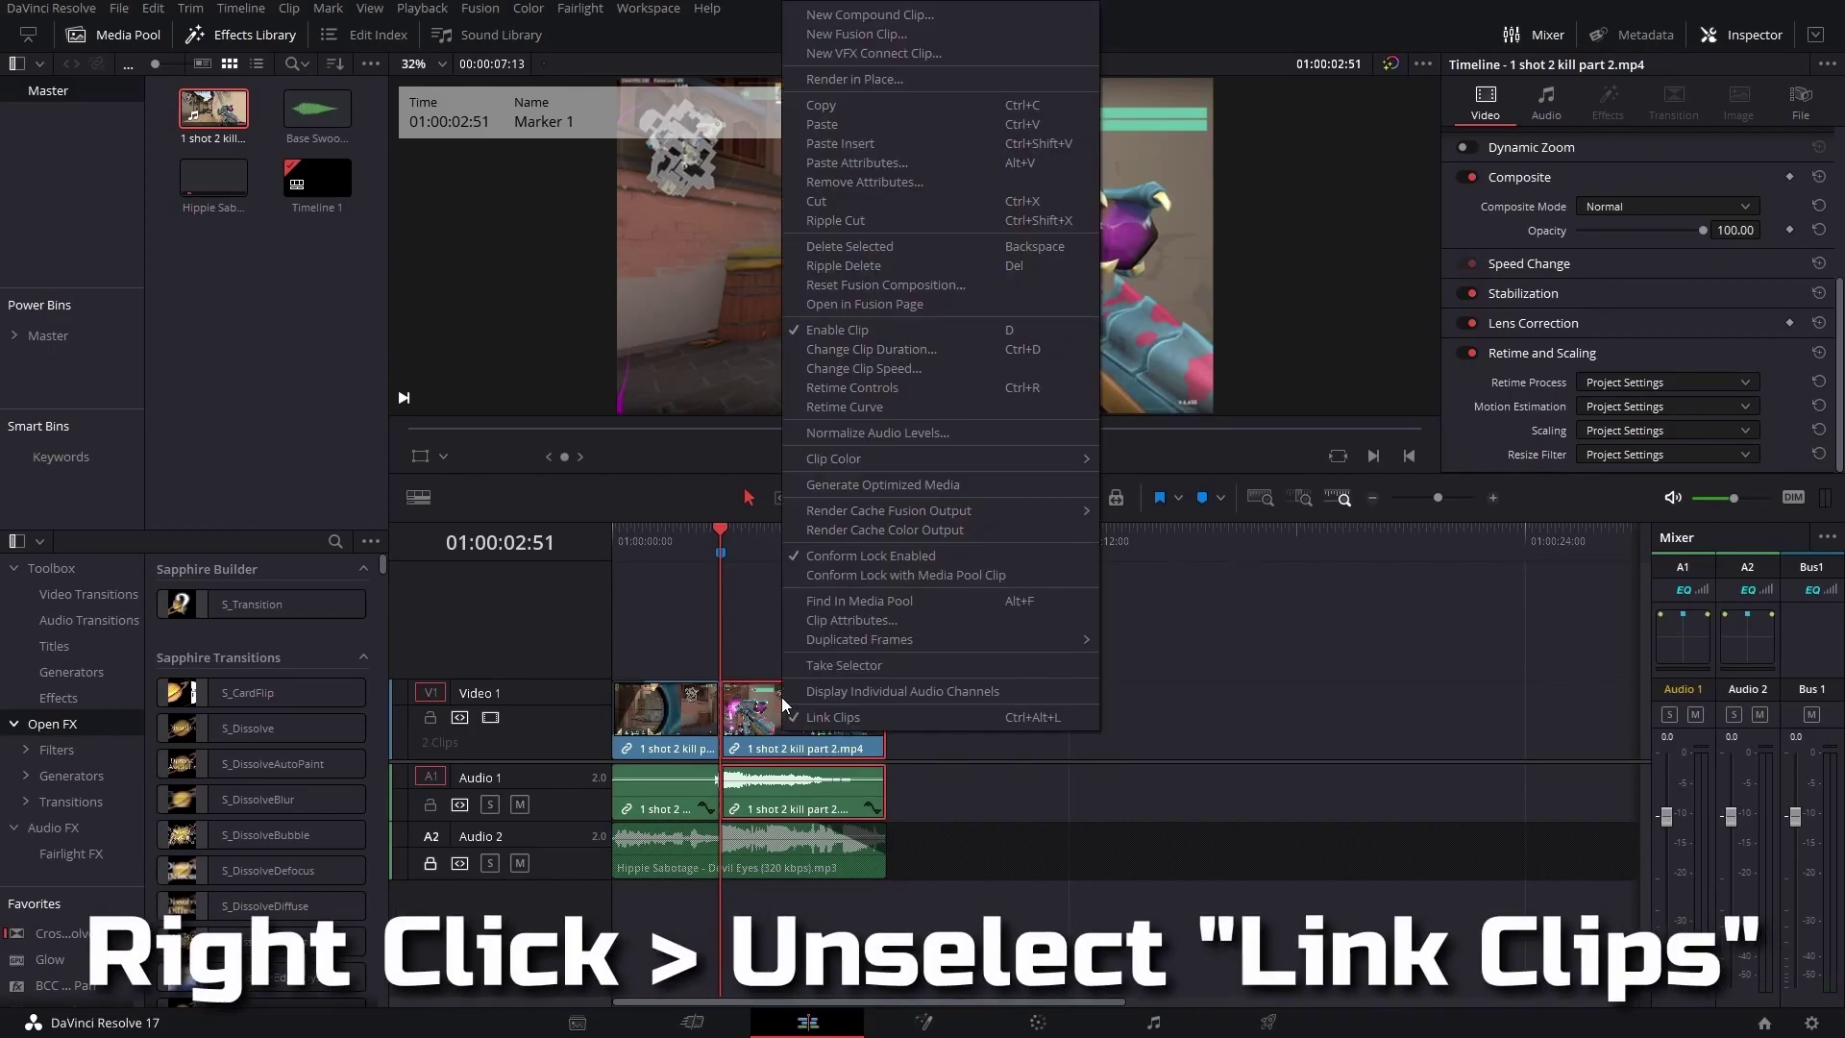
click(802, 716)
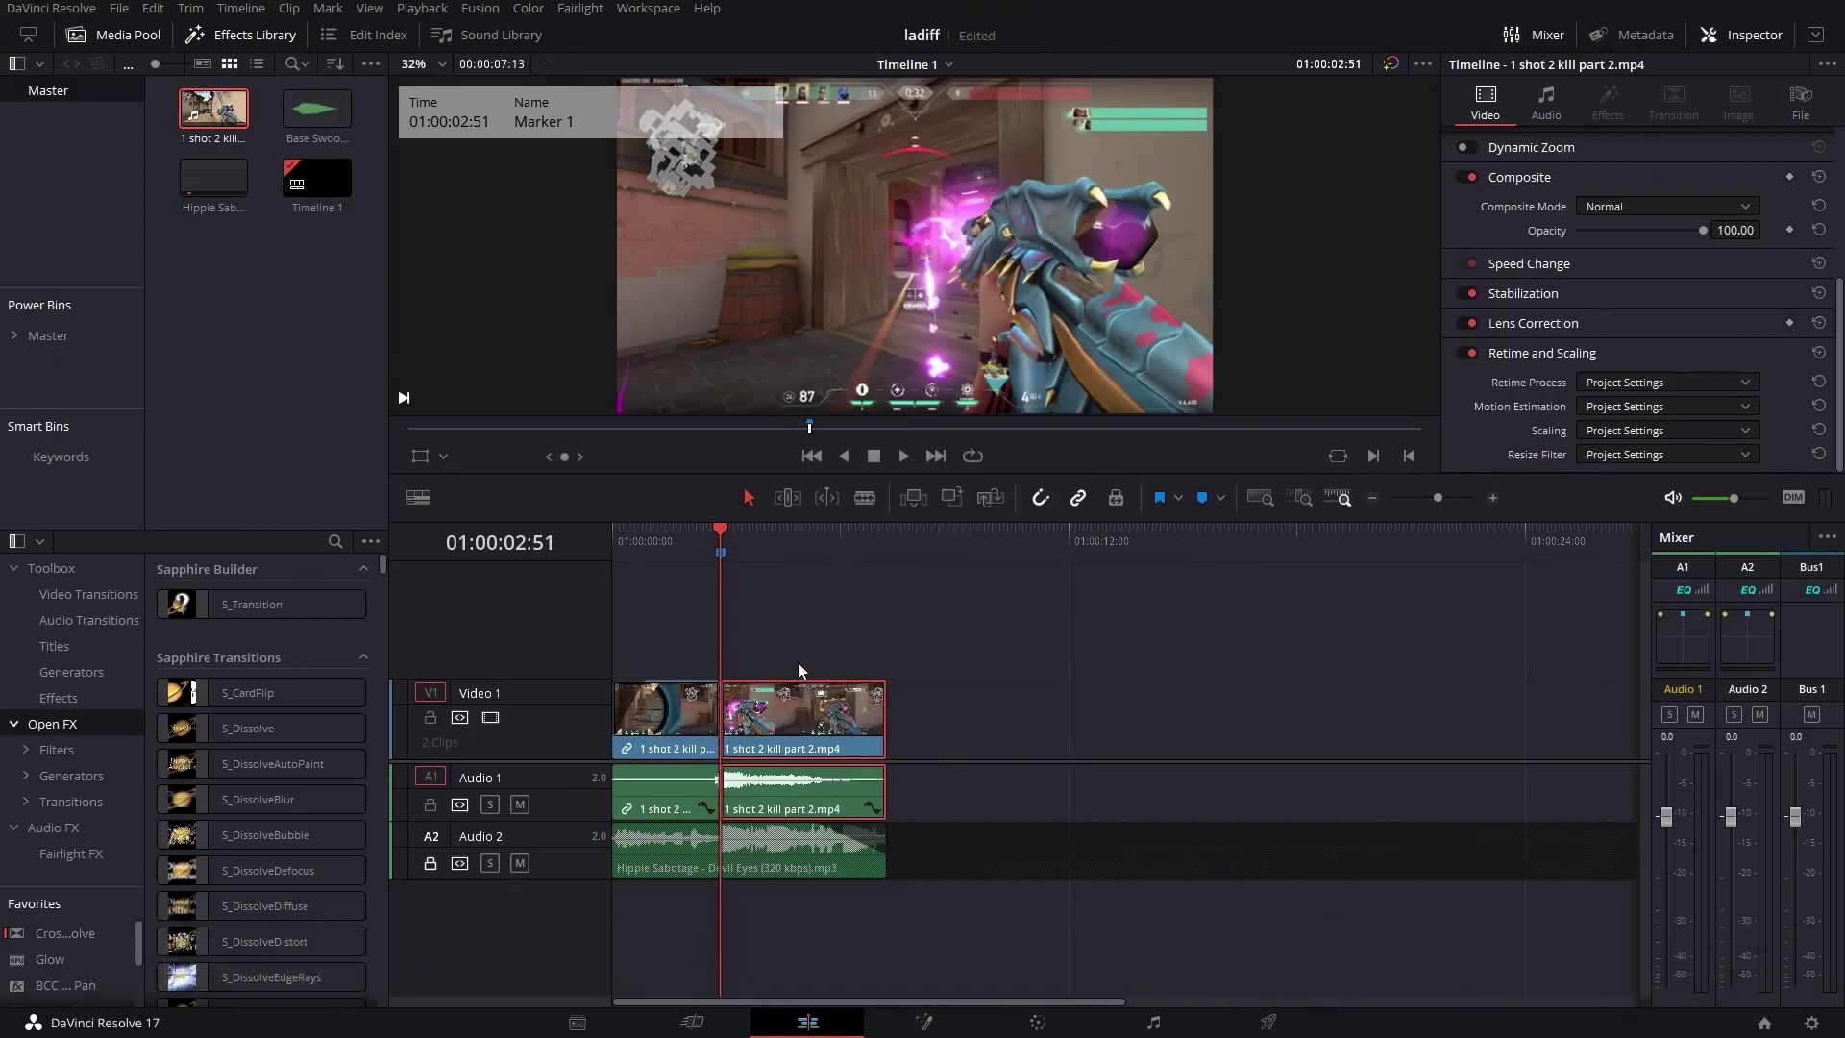
right_click(840, 709)
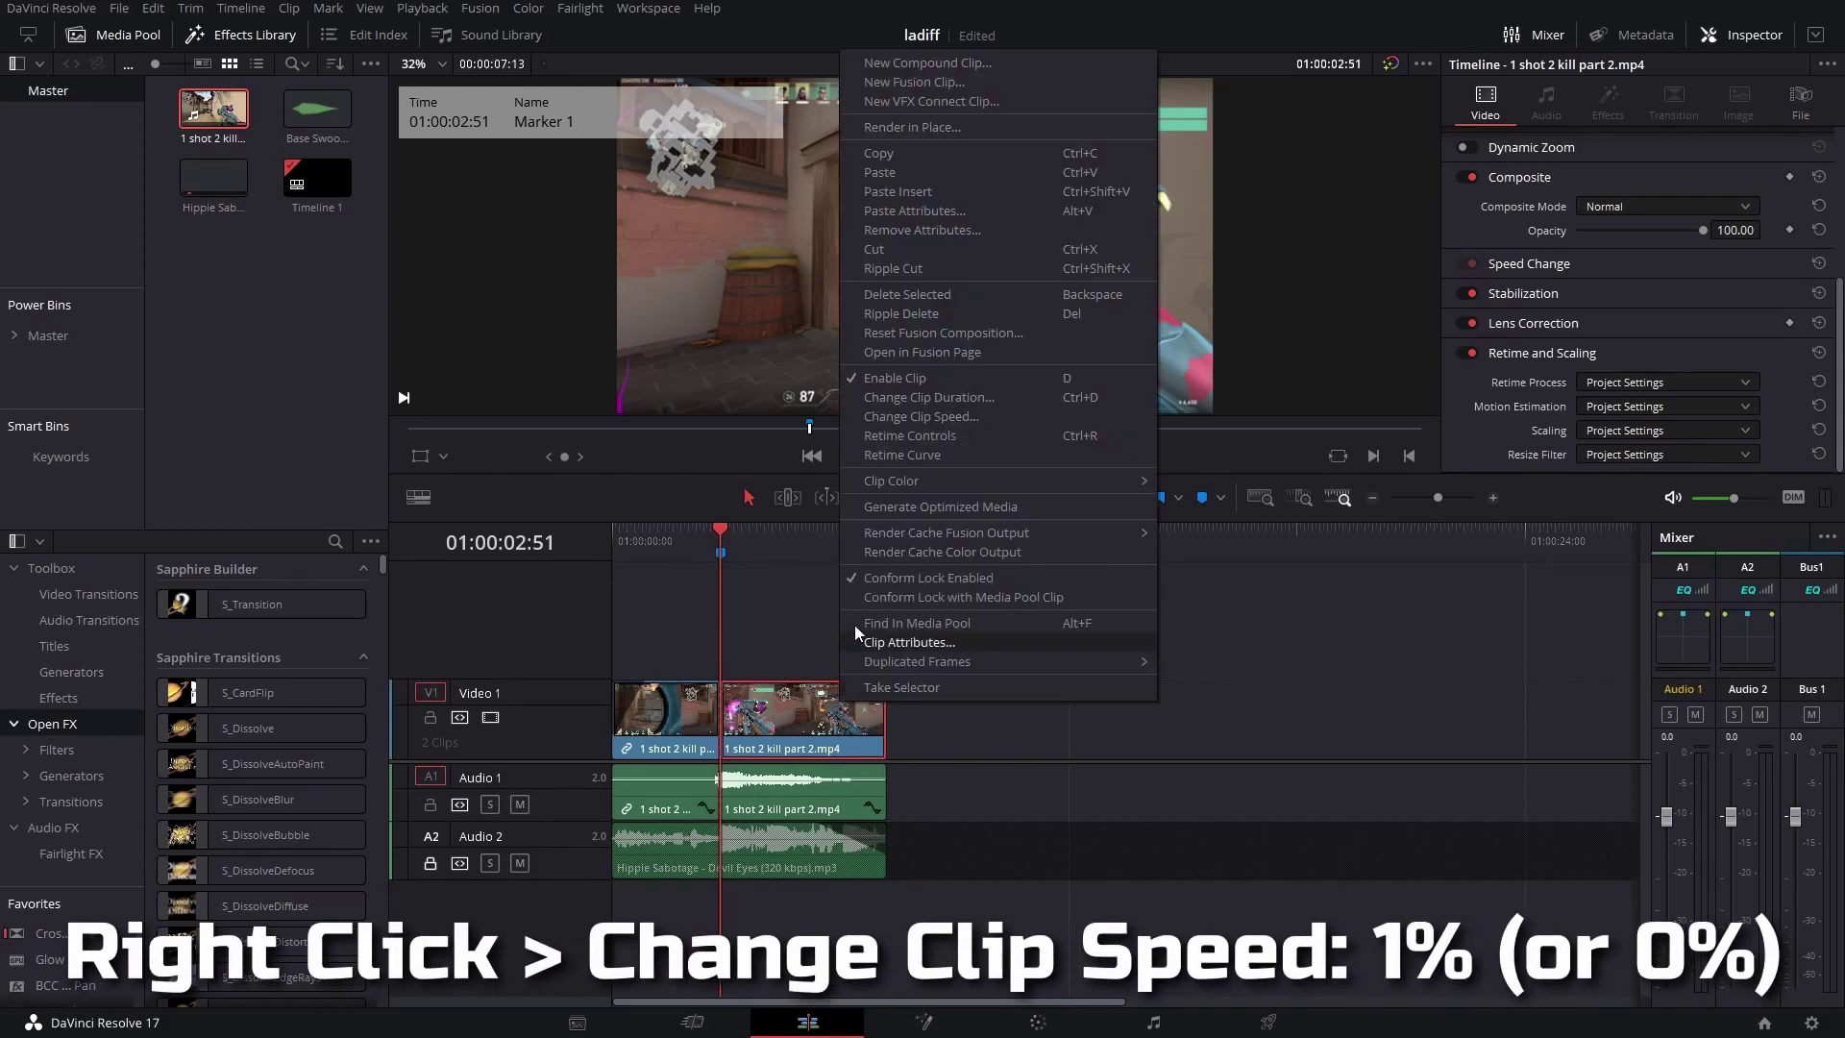
- Set the second part's clip speed to 1% and preview the slowed section
click(924, 418)
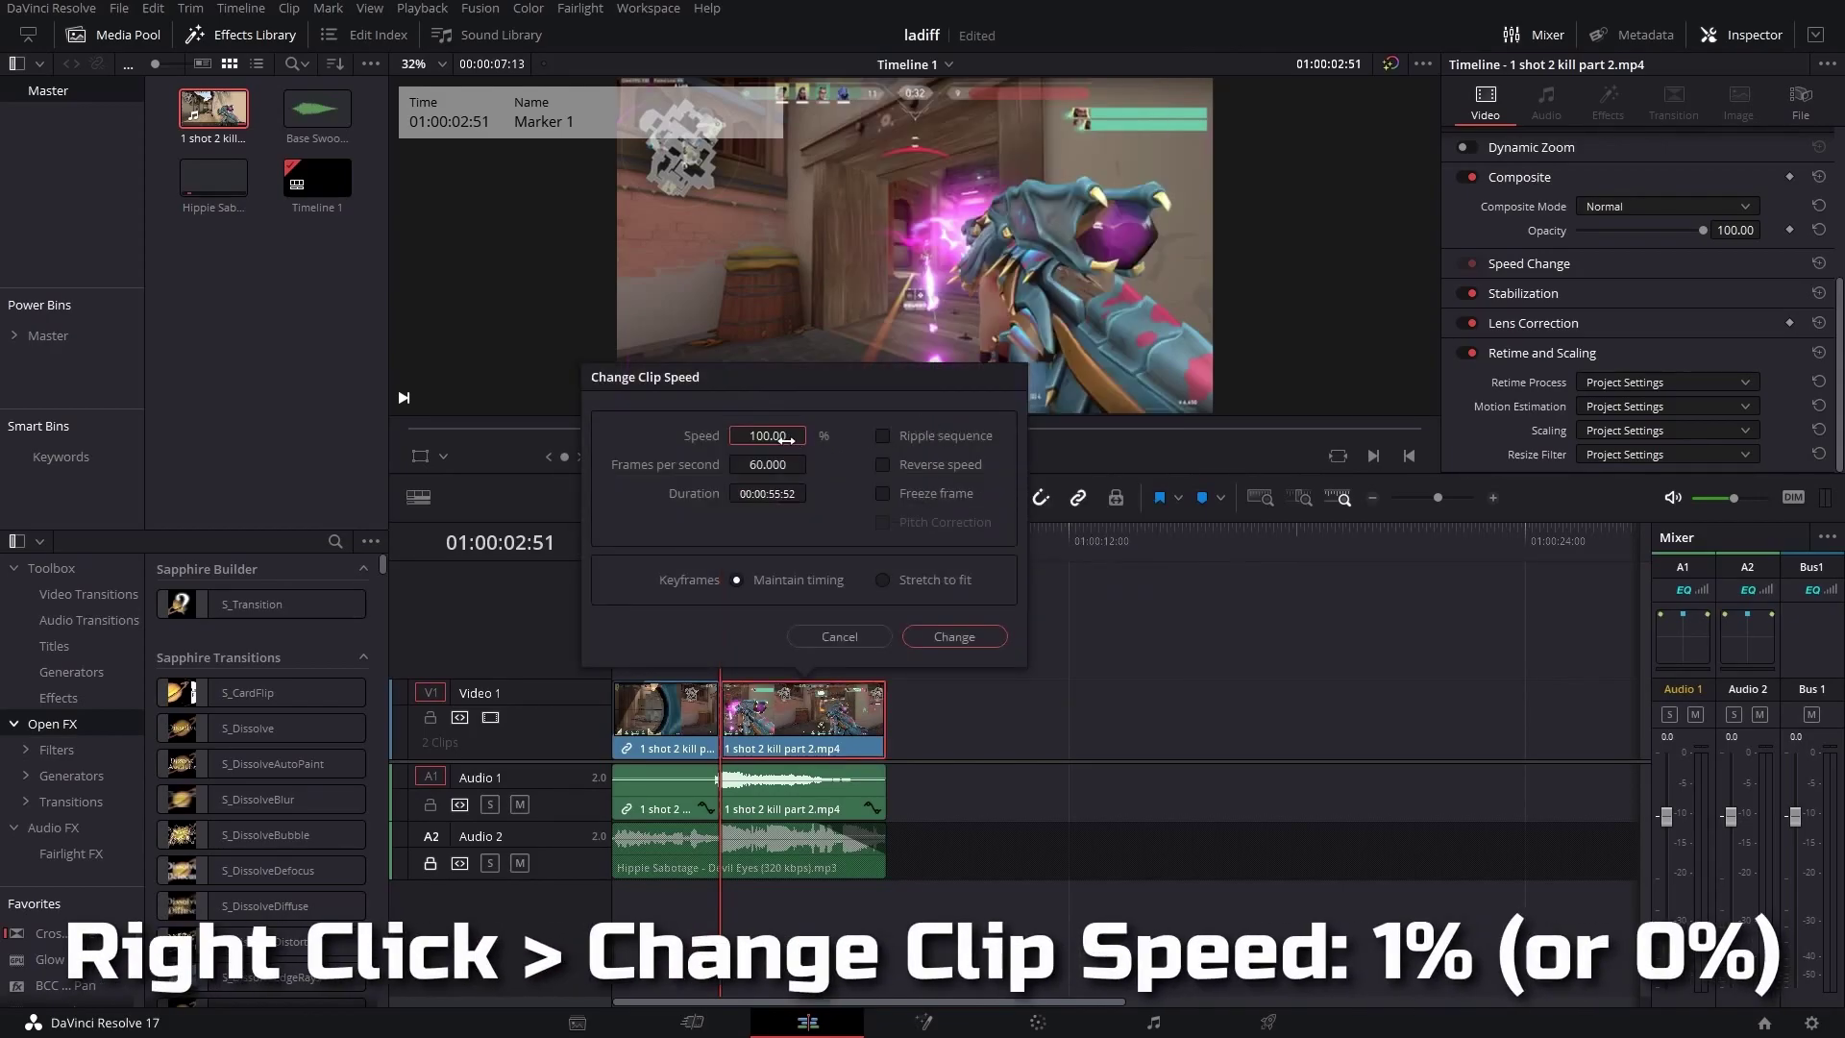
text(1)
key(Return)
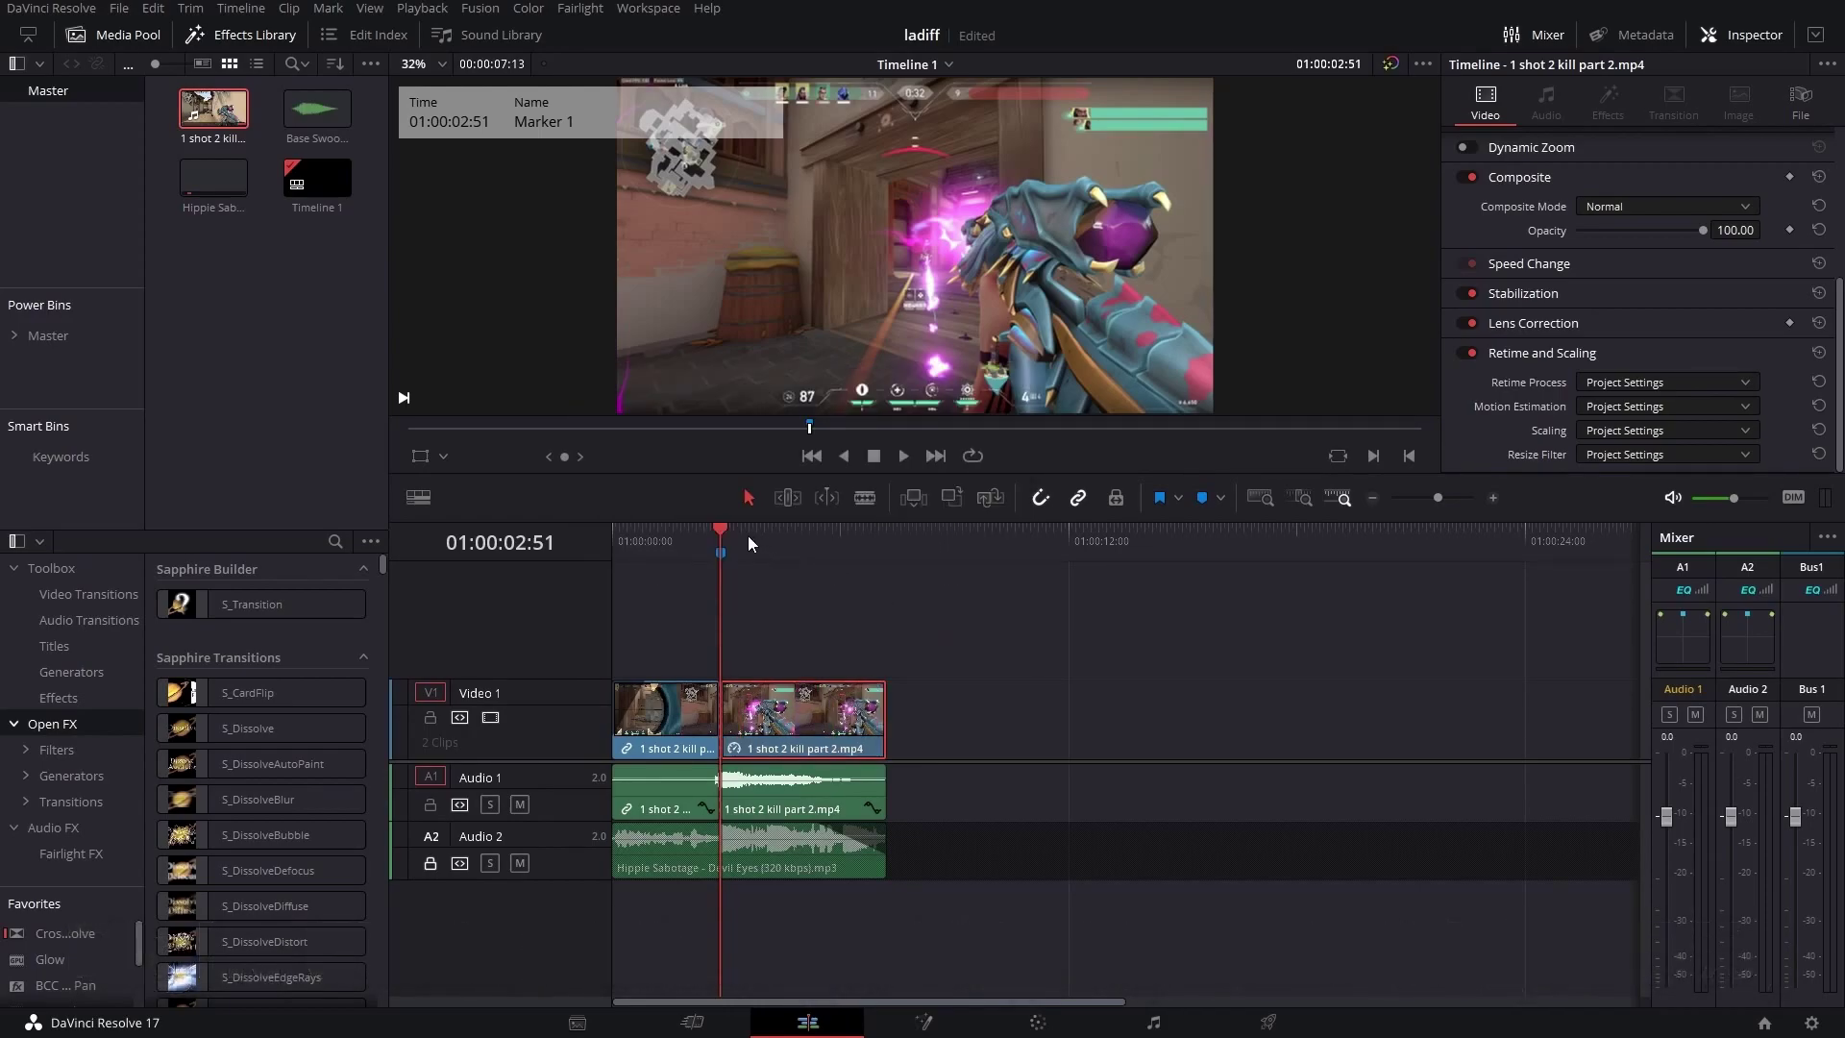
click(897, 458)
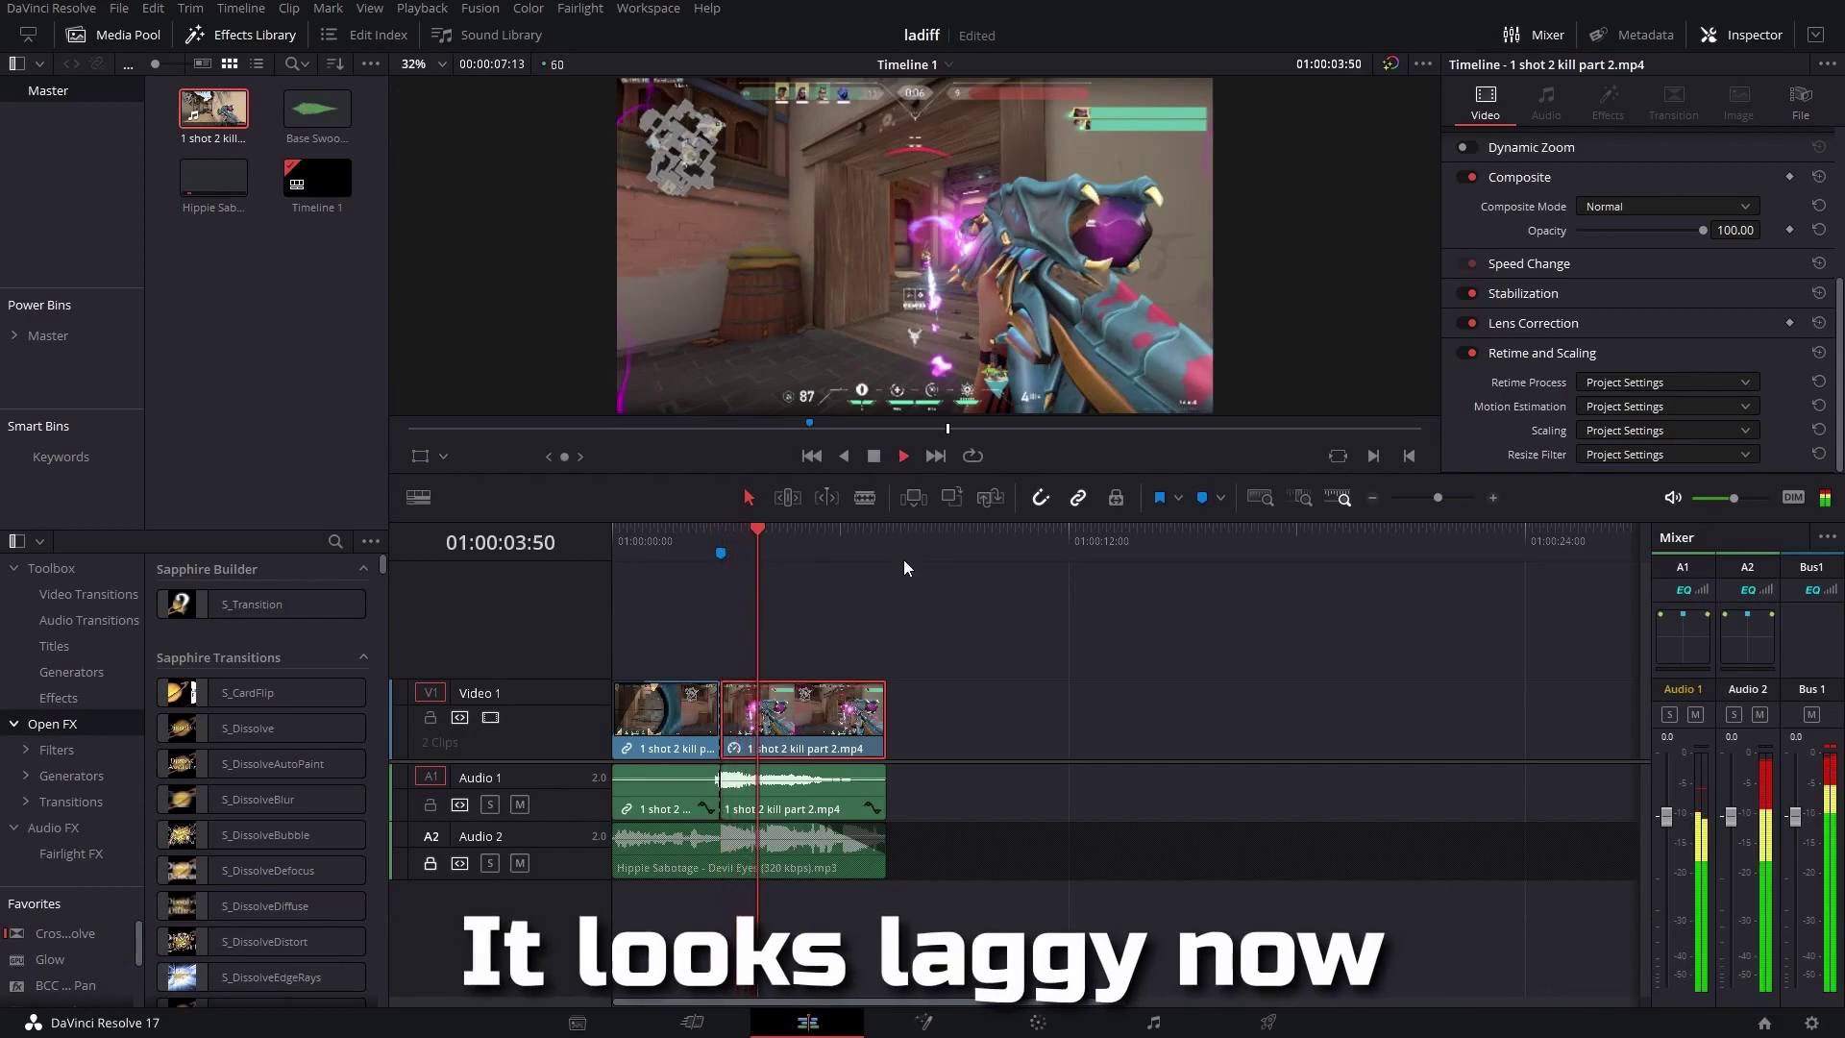
key(space)
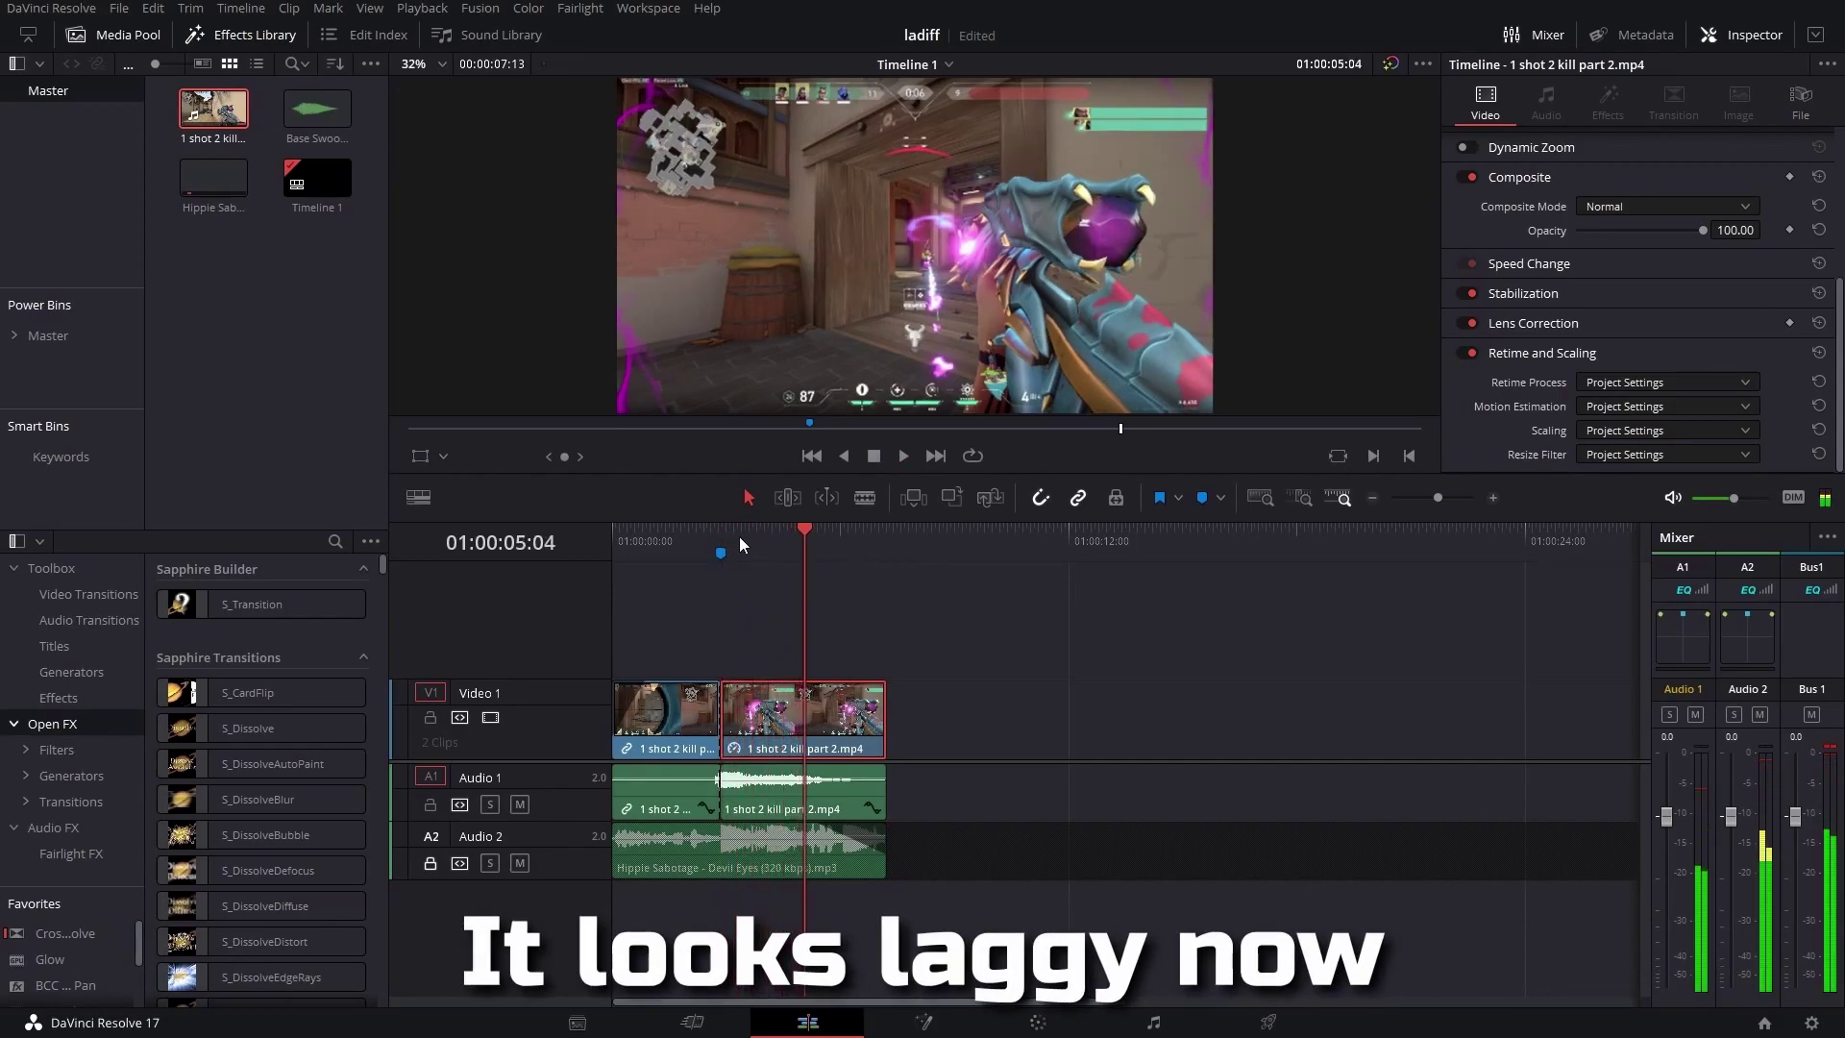
- Set the Retime Process to Optical Flow and play the smoothed slow motion
click(720, 552)
scroll(1838, 168, up, 5)
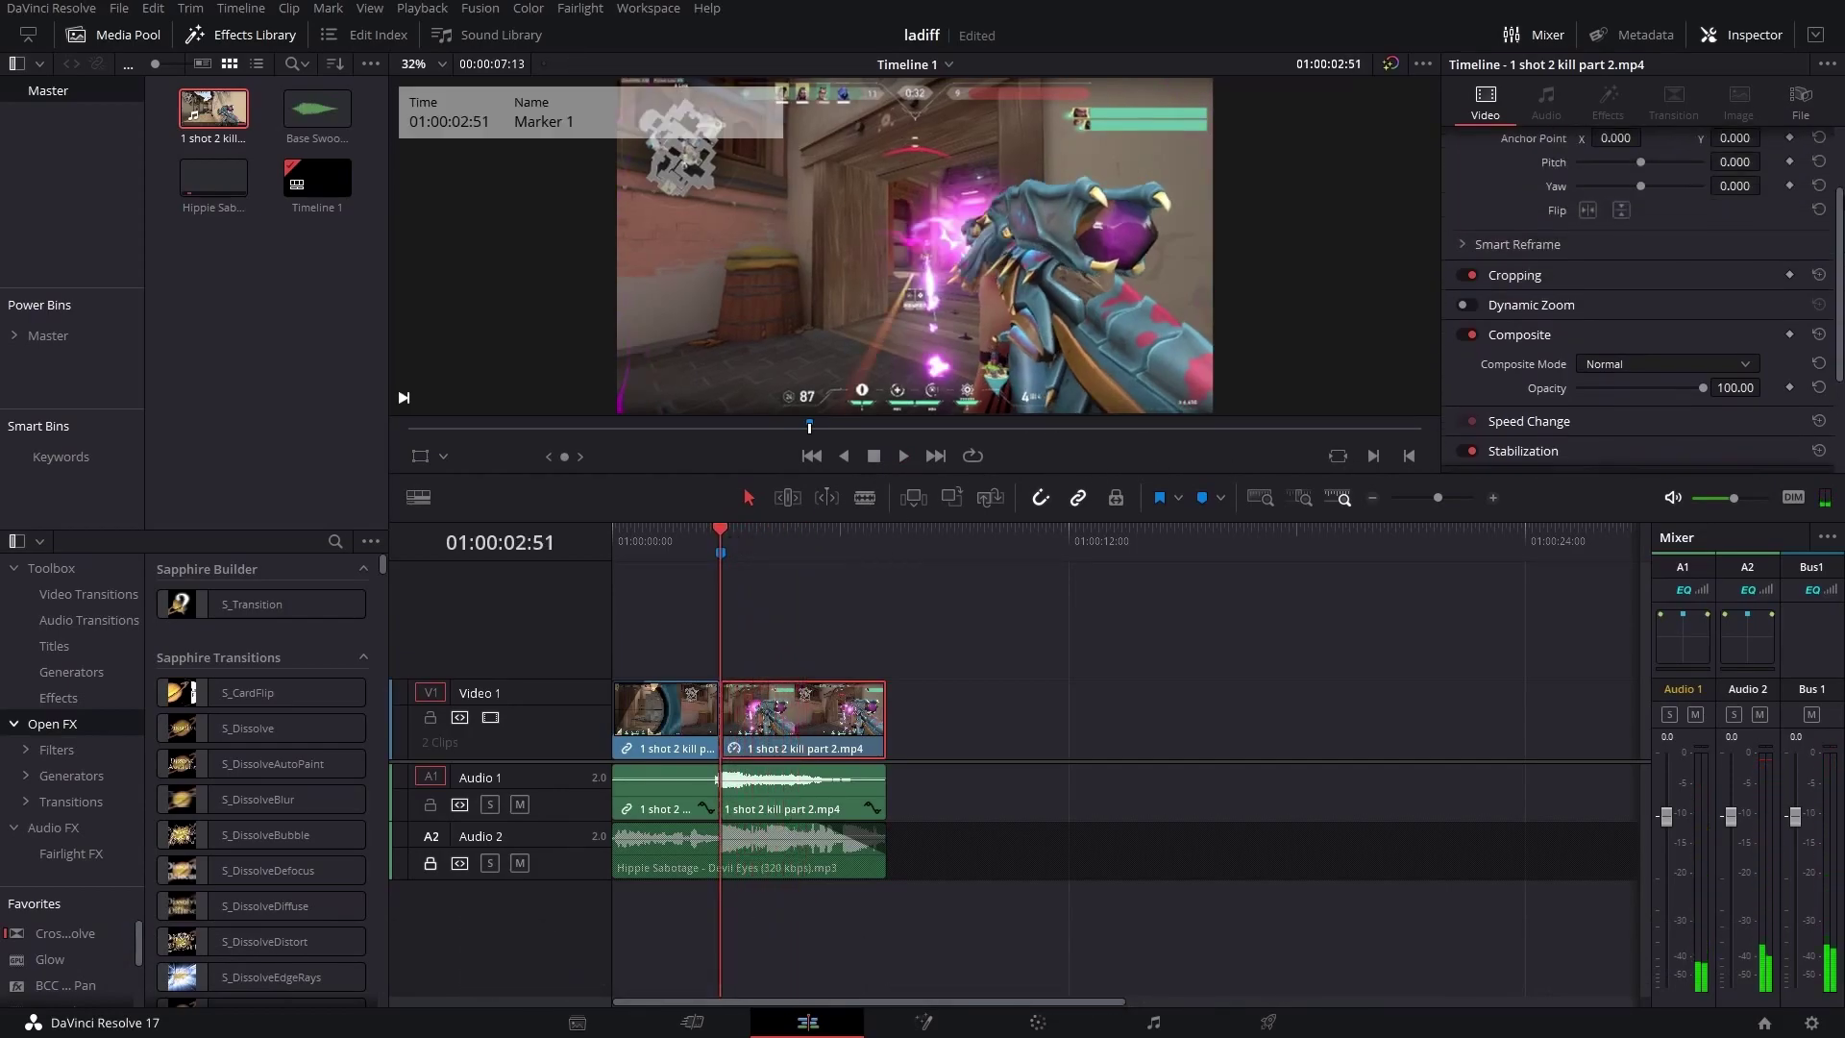
scroll(1727, 344, down, 5)
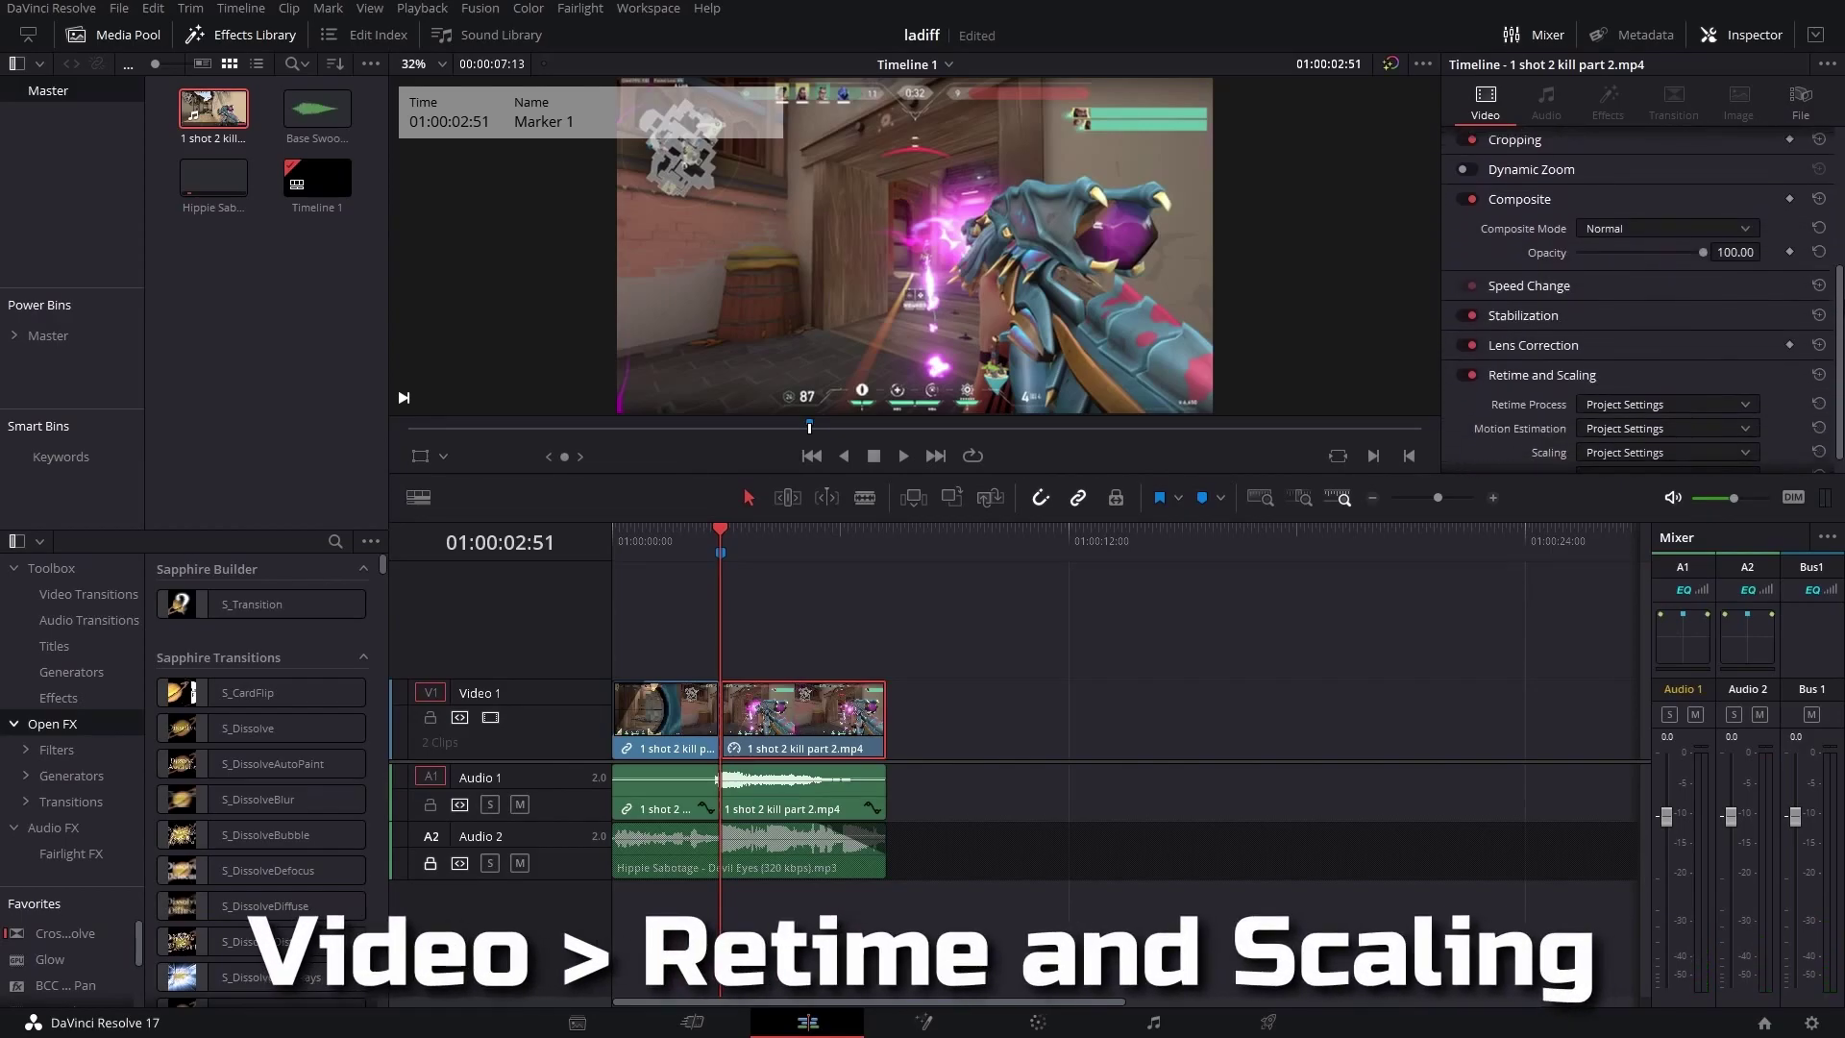
scroll(1561, 355, up, 2)
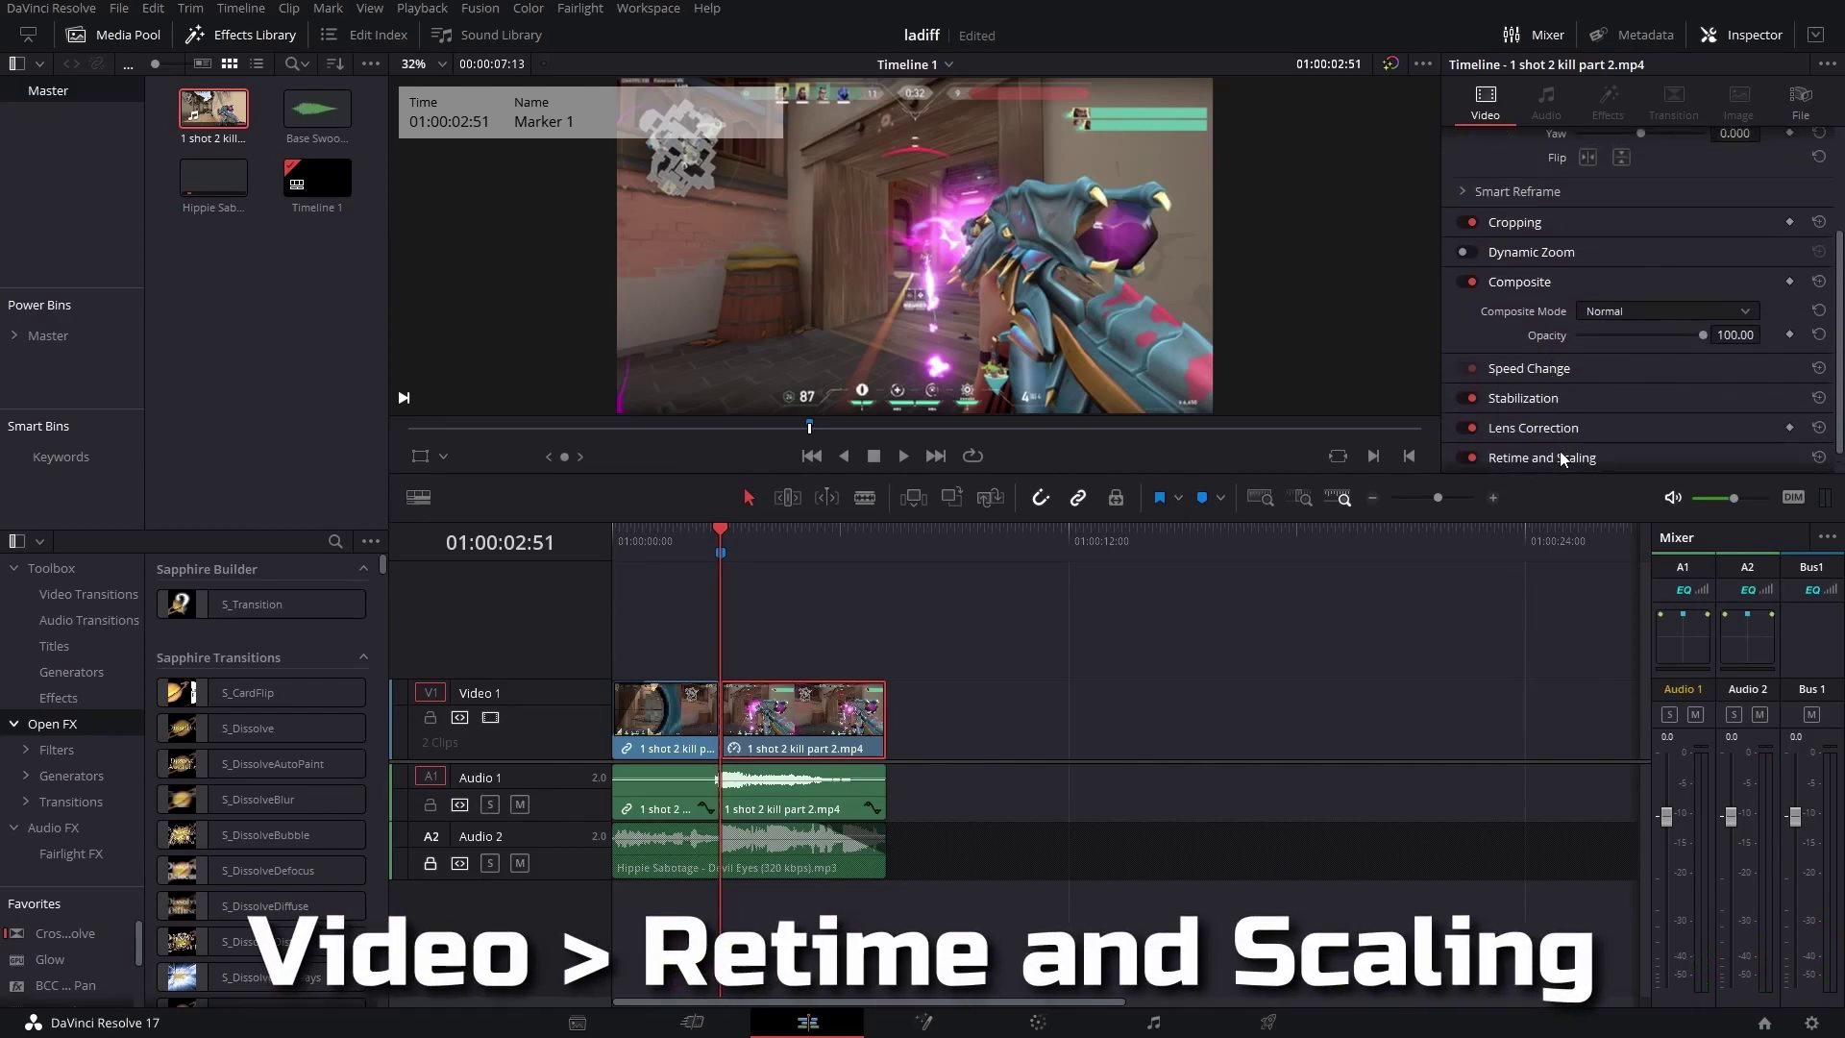
click(1559, 453)
scroll(1616, 402, down, 2)
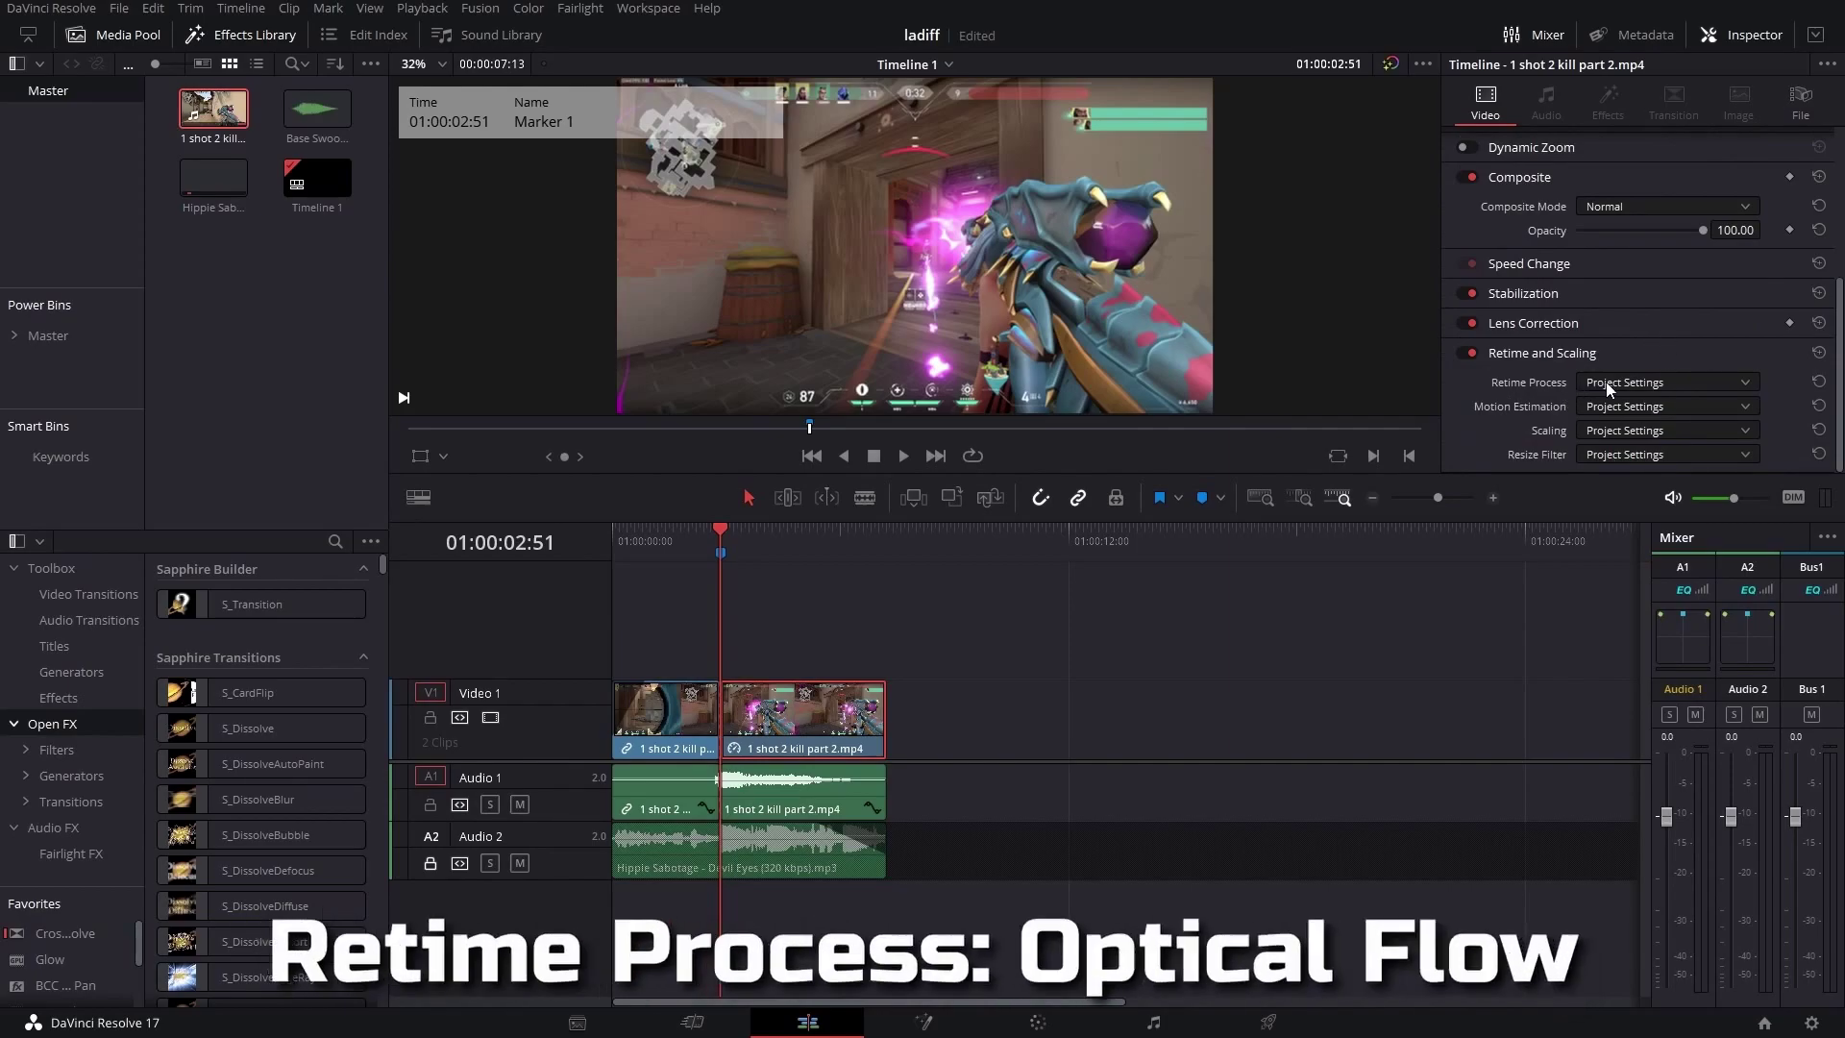
click(1605, 383)
click(1620, 464)
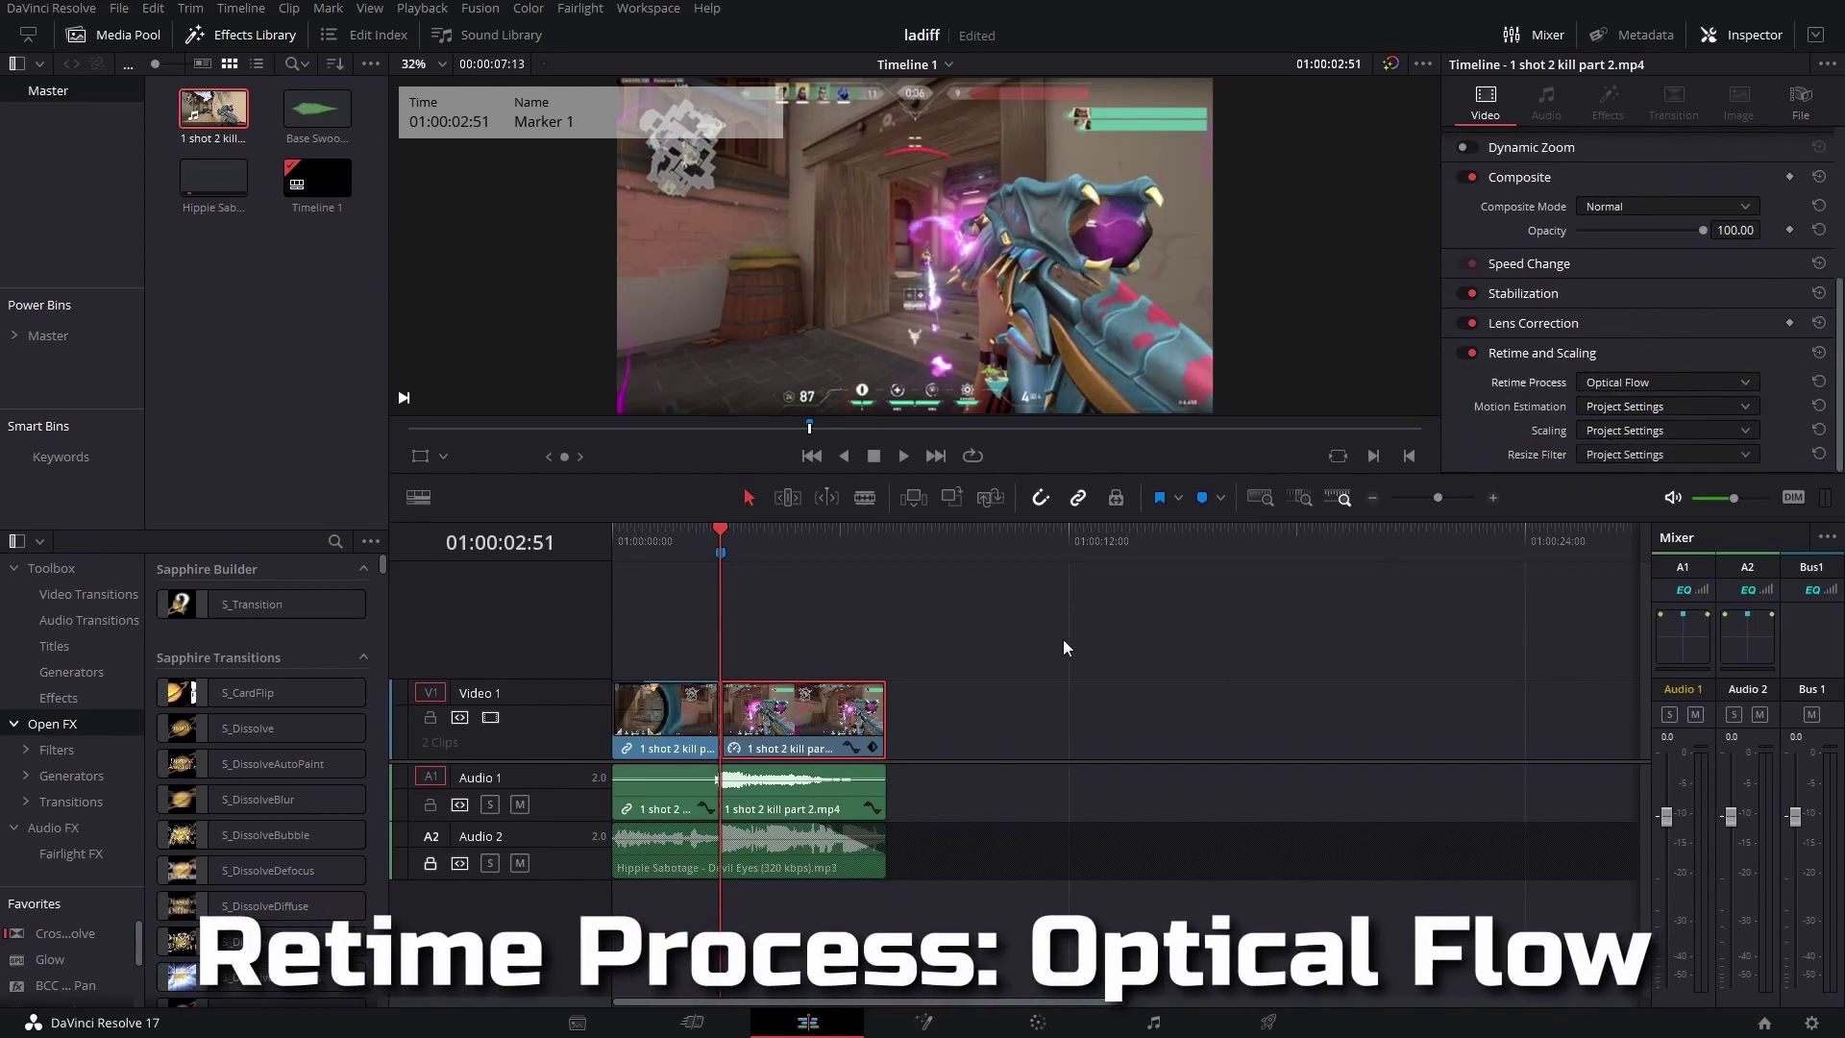
key(space)
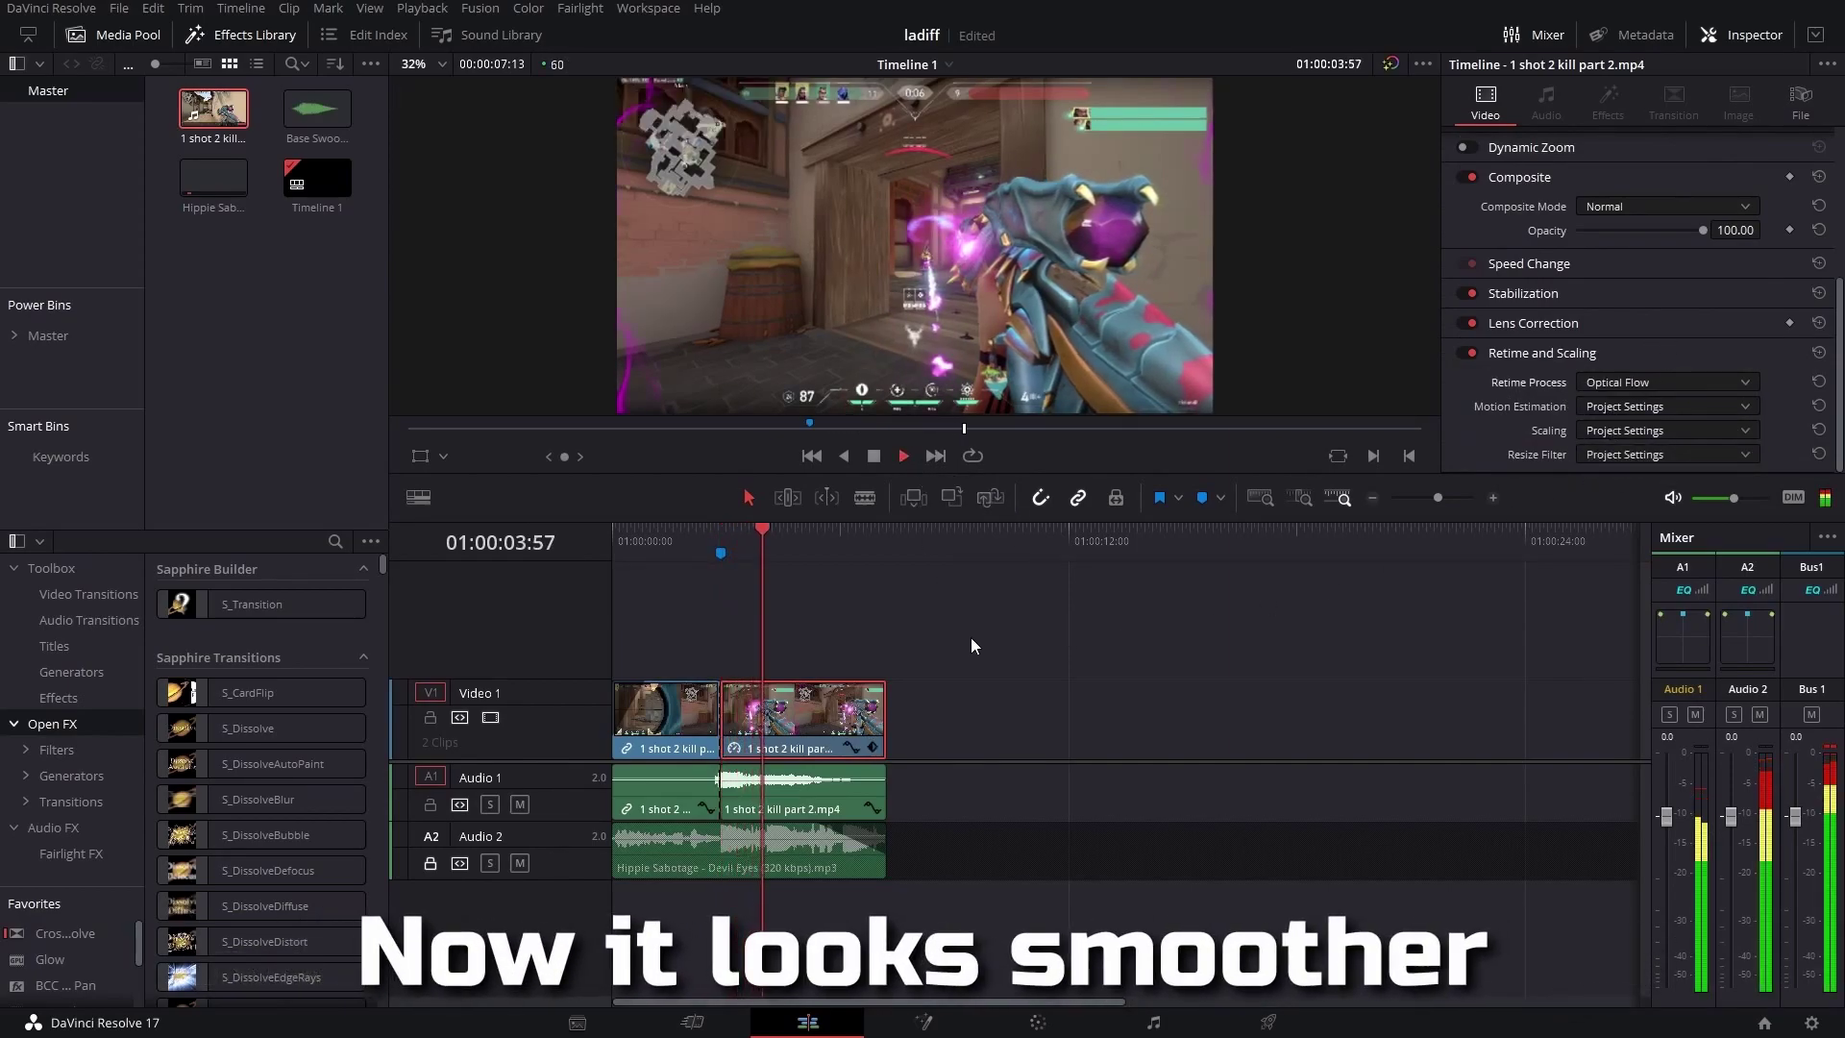
- Nest the slowed part as Compound Clip 1, copy it onto Video 2, and open the Color page
click(874, 458)
right_click(820, 712)
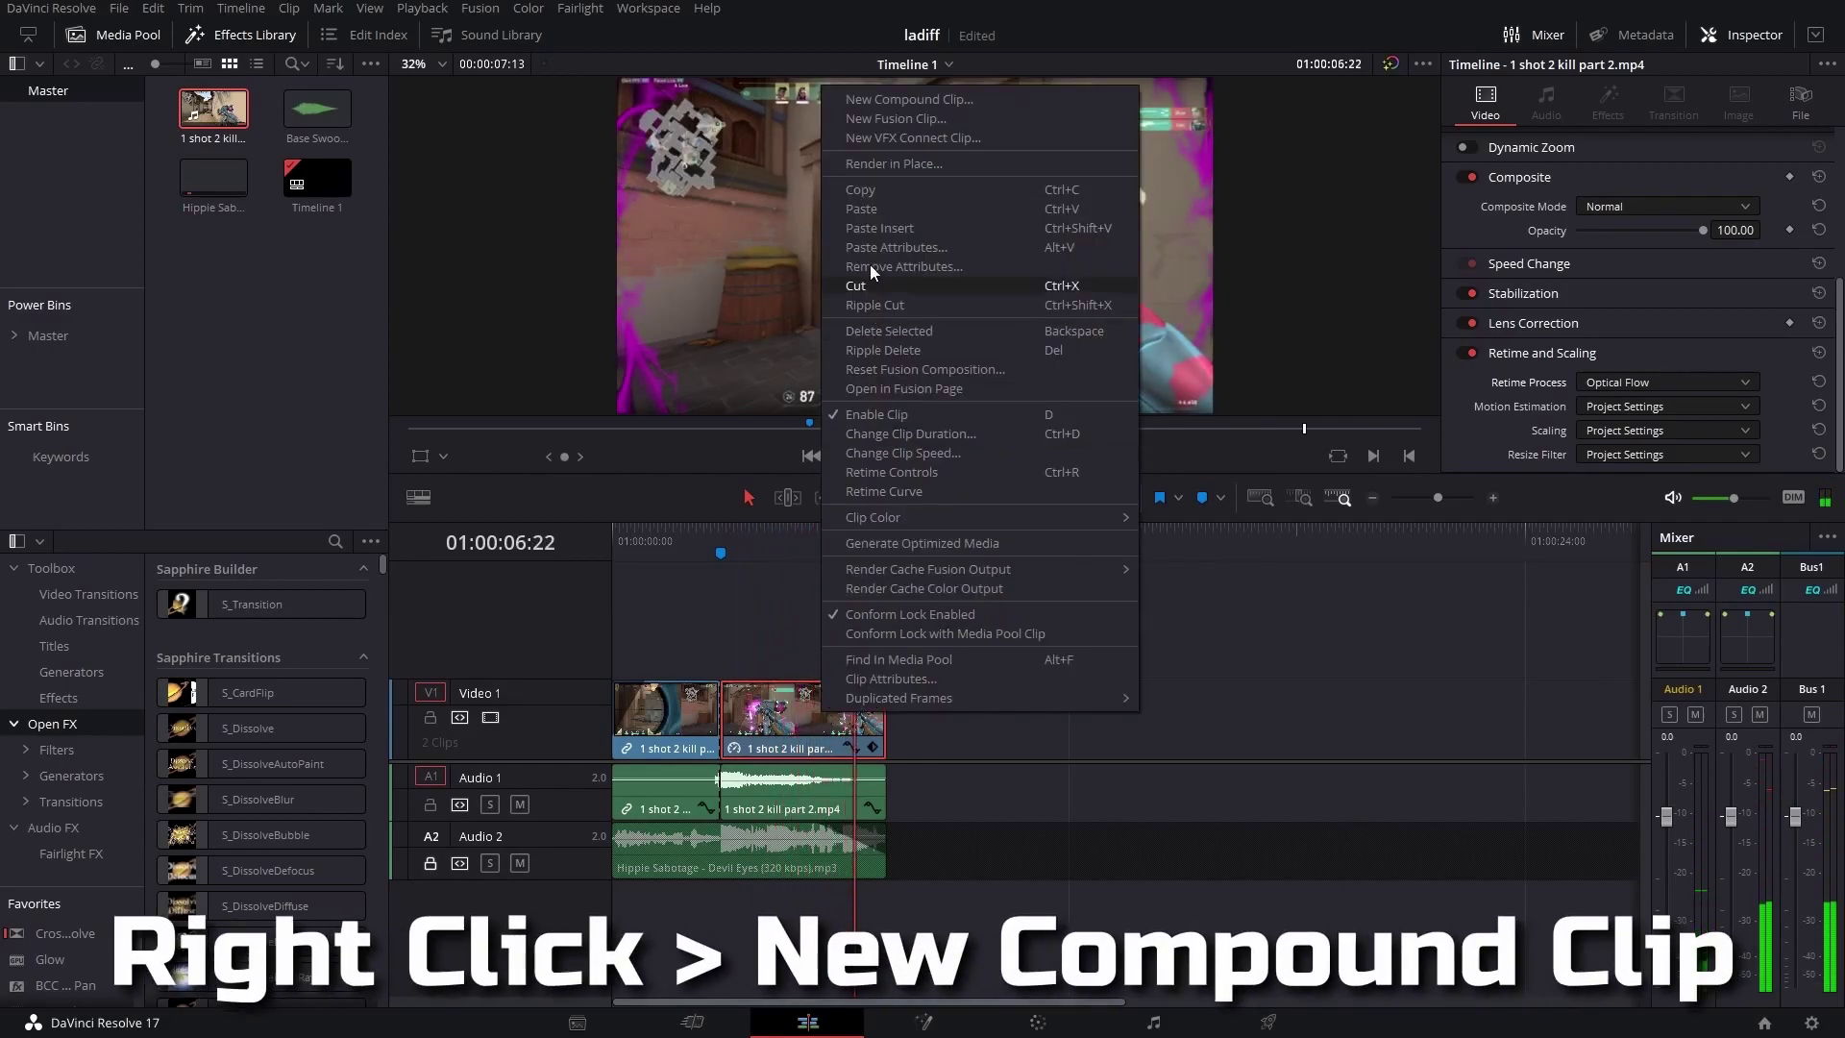
click(860, 102)
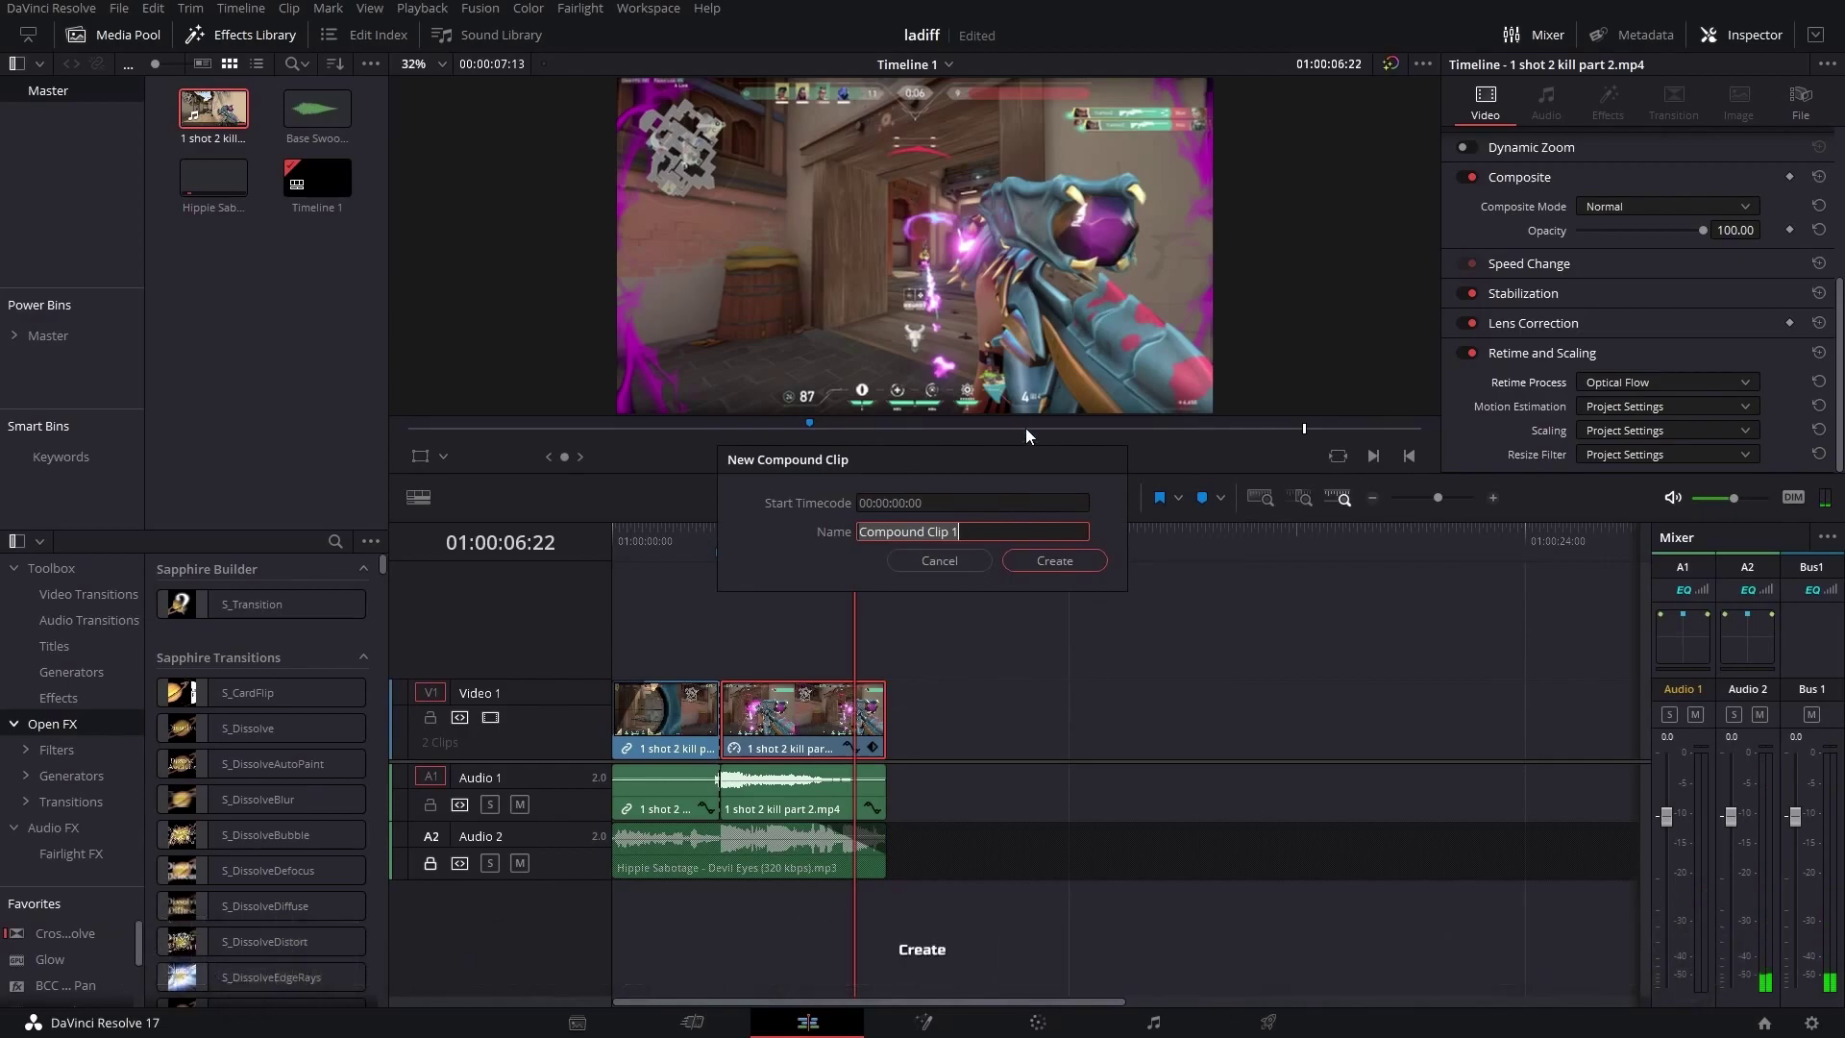
click(1086, 561)
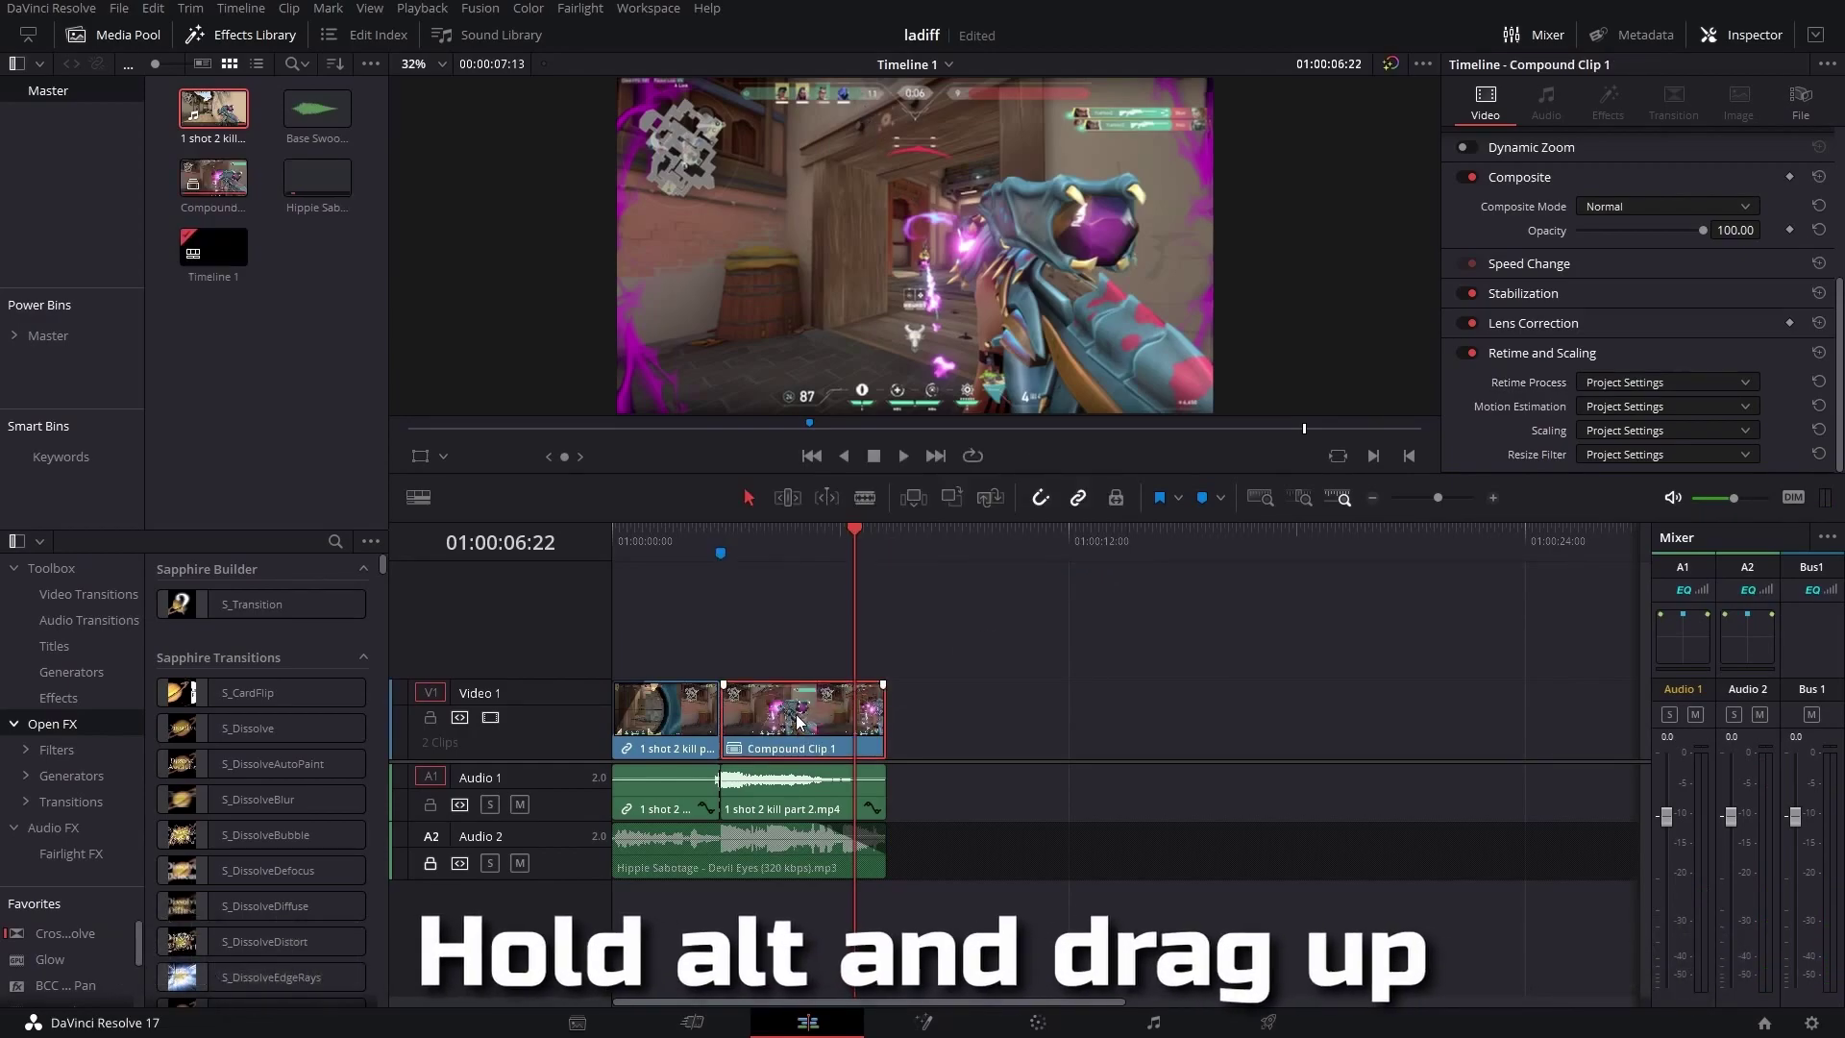
alt+drag(797, 722, 794, 639)
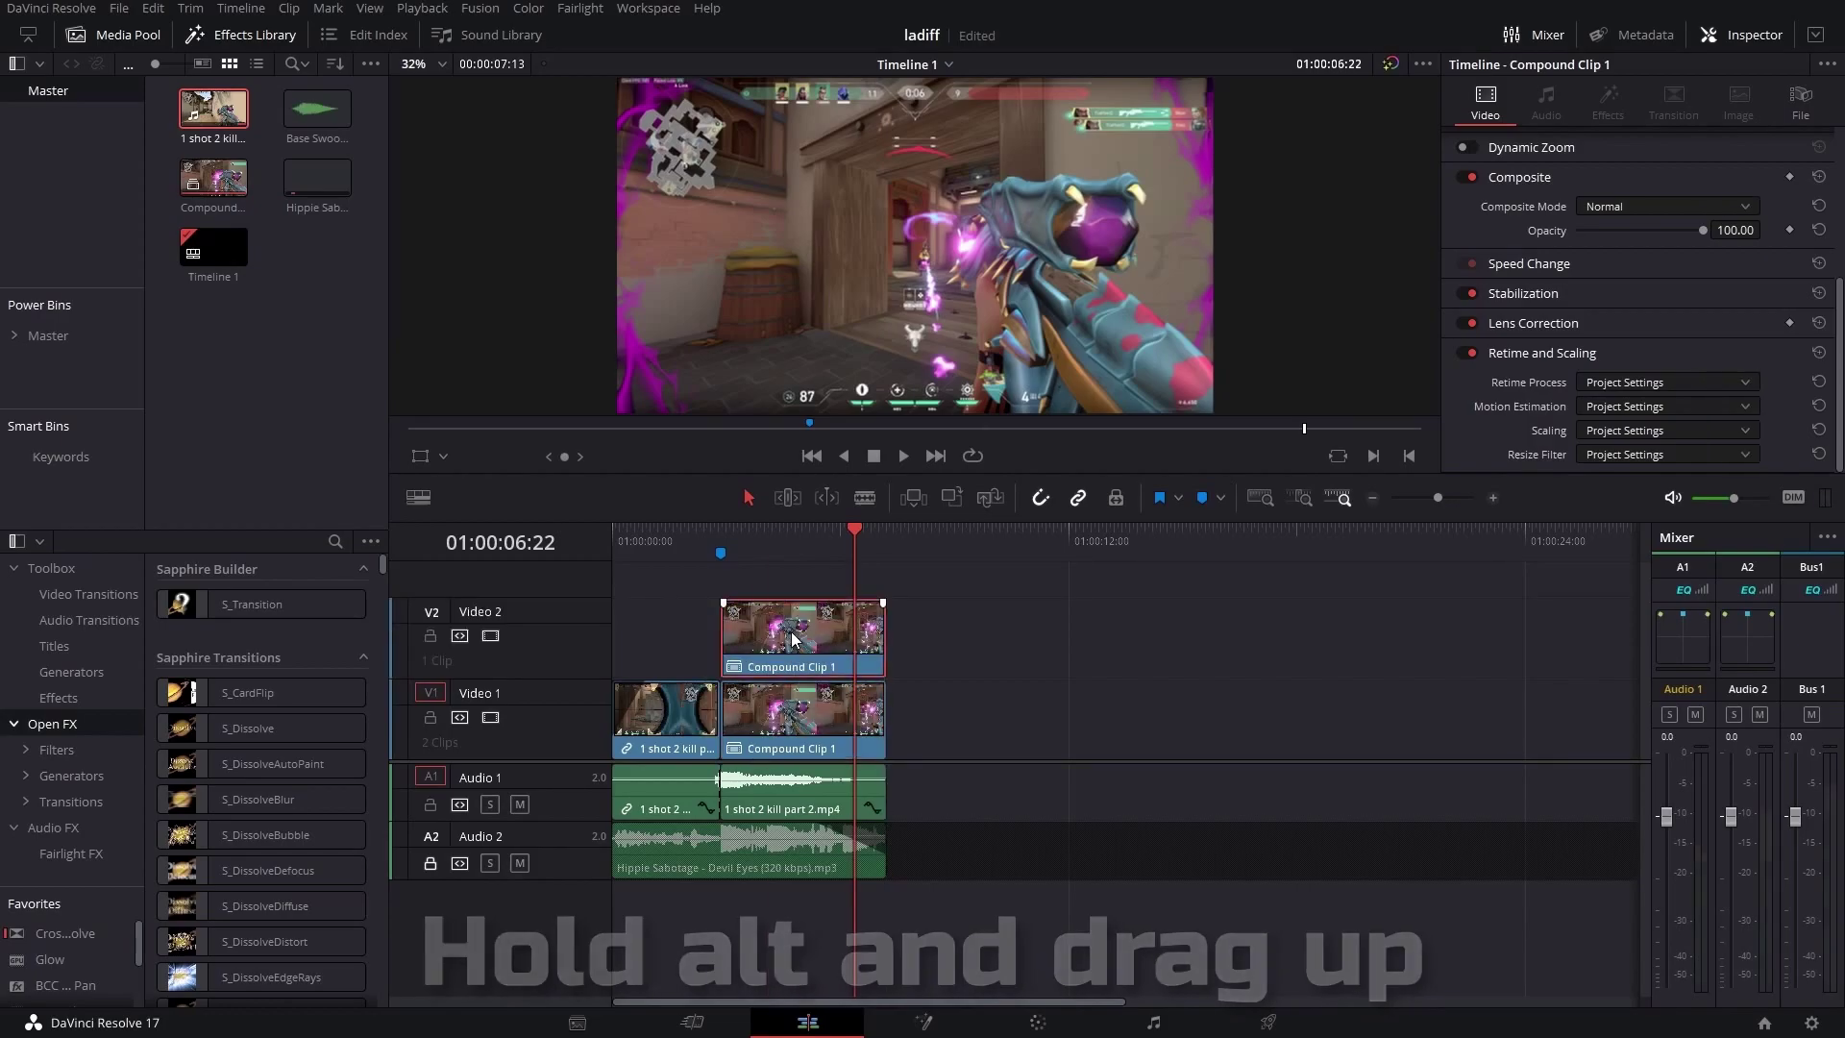
click(1045, 1019)
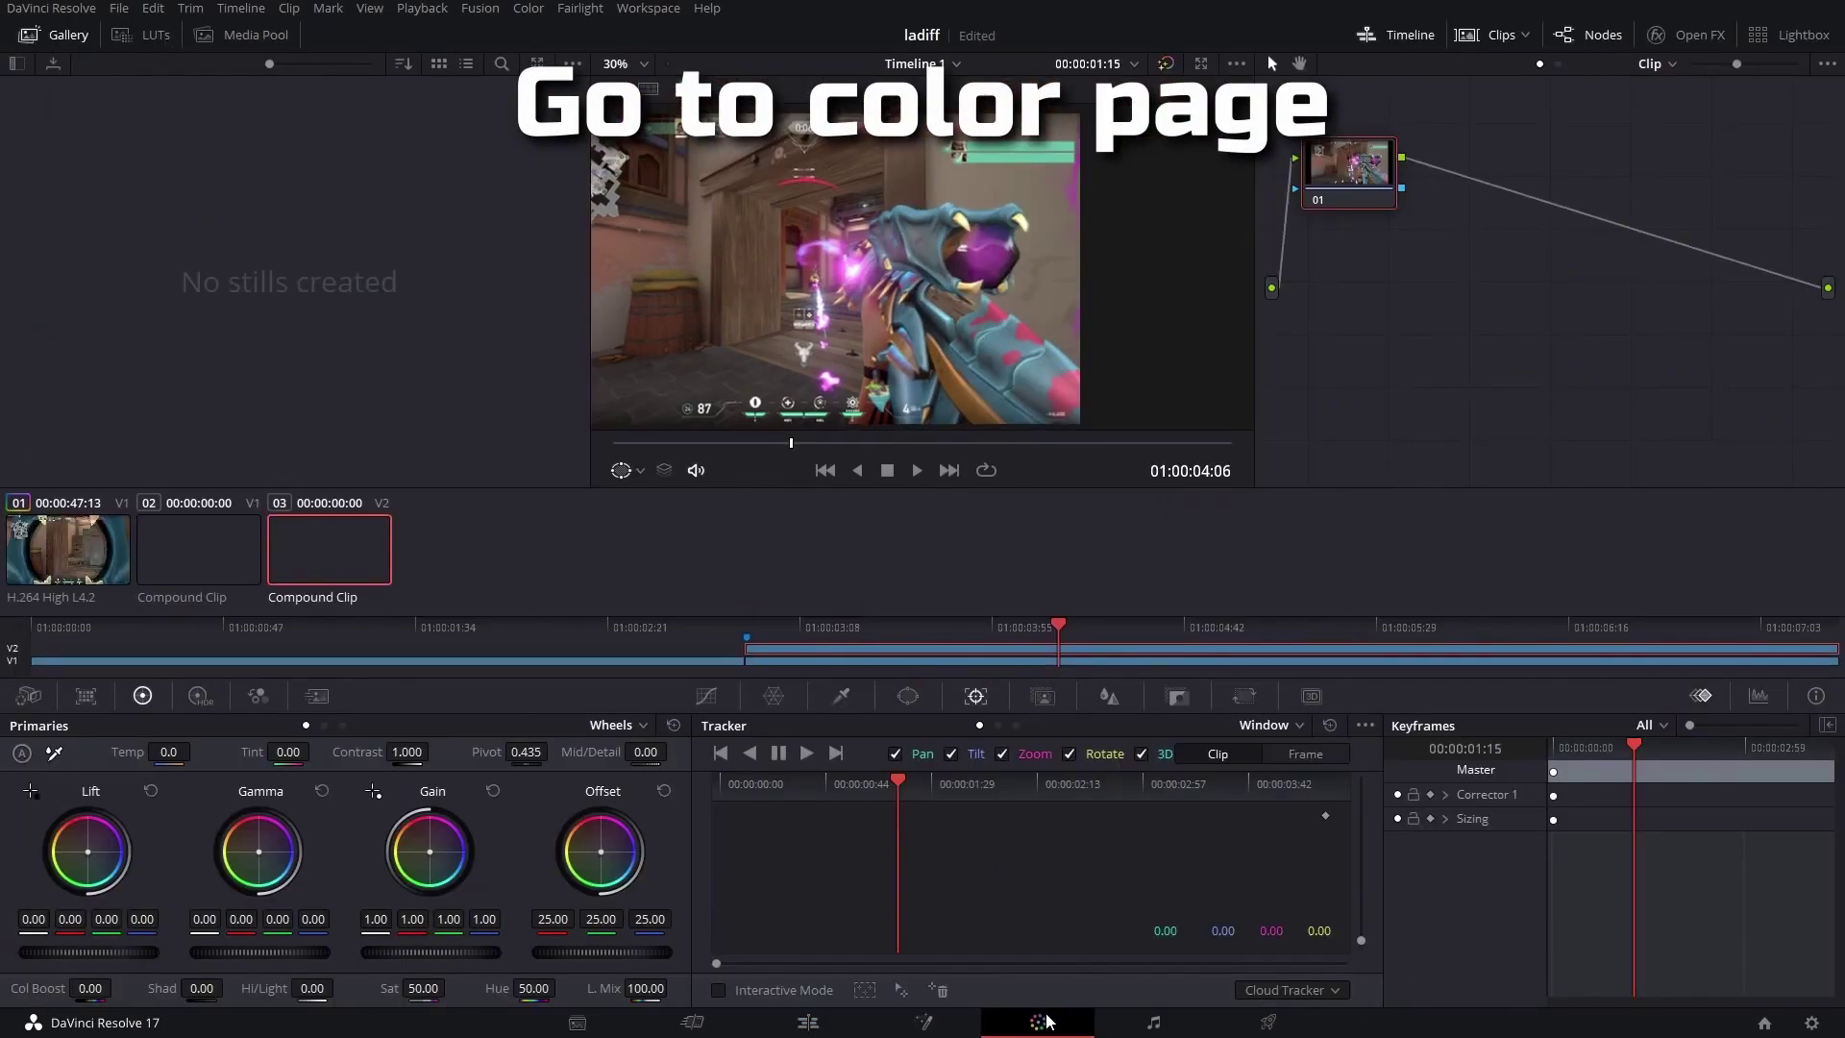
- Pick the Curve window and place mask points along the gun's horn
click(908, 697)
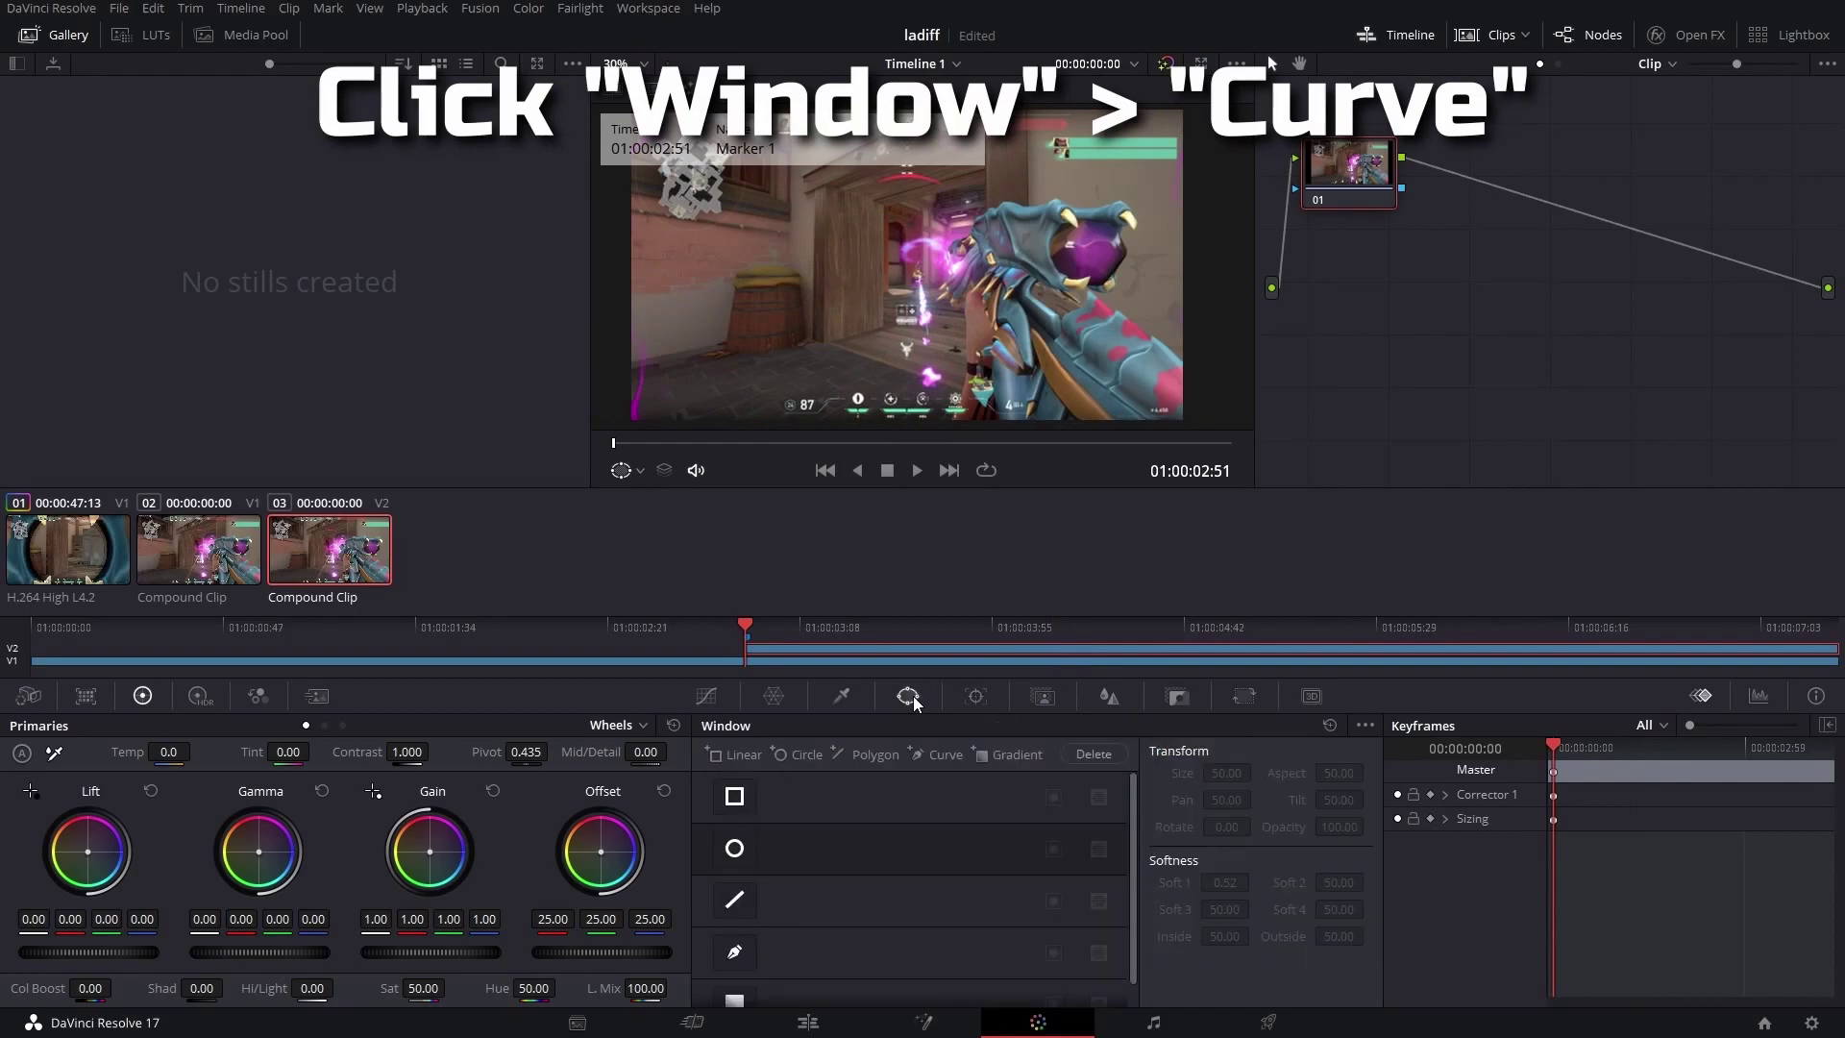
click(734, 951)
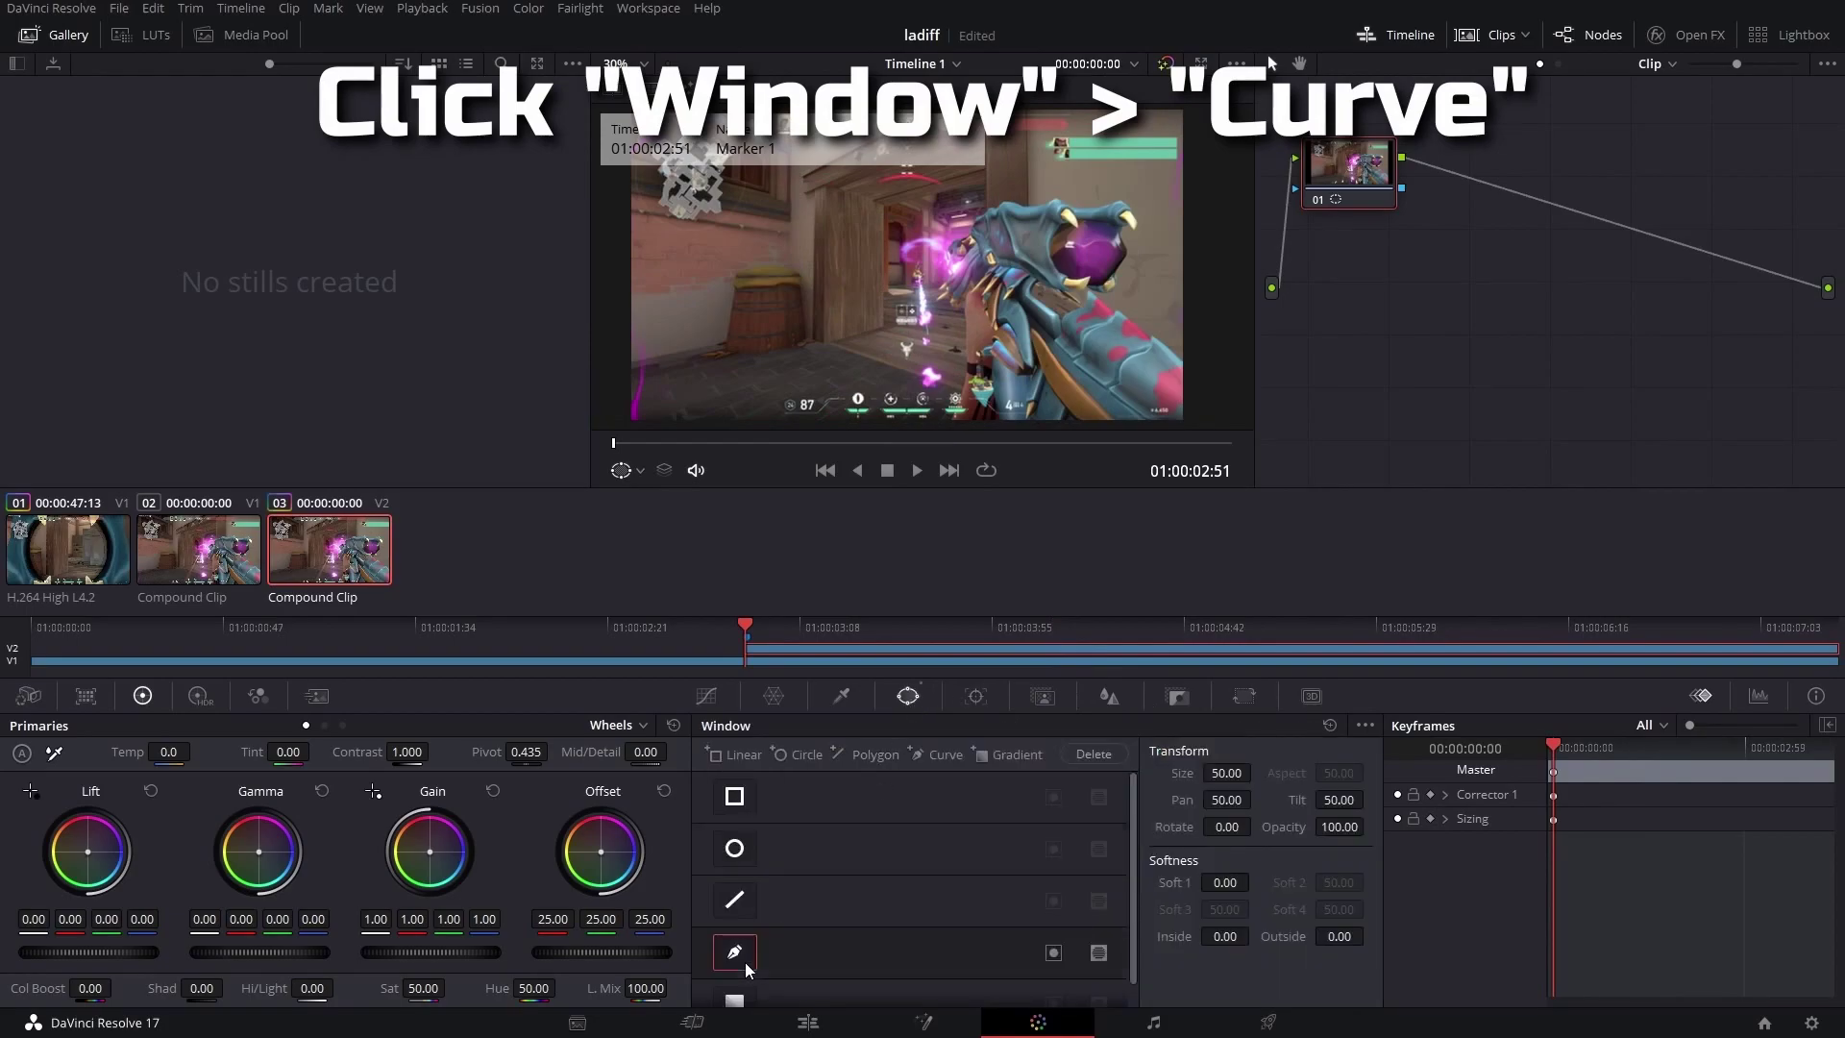
scroll(1033, 361, up, 1)
scroll(1033, 361, up, 5)
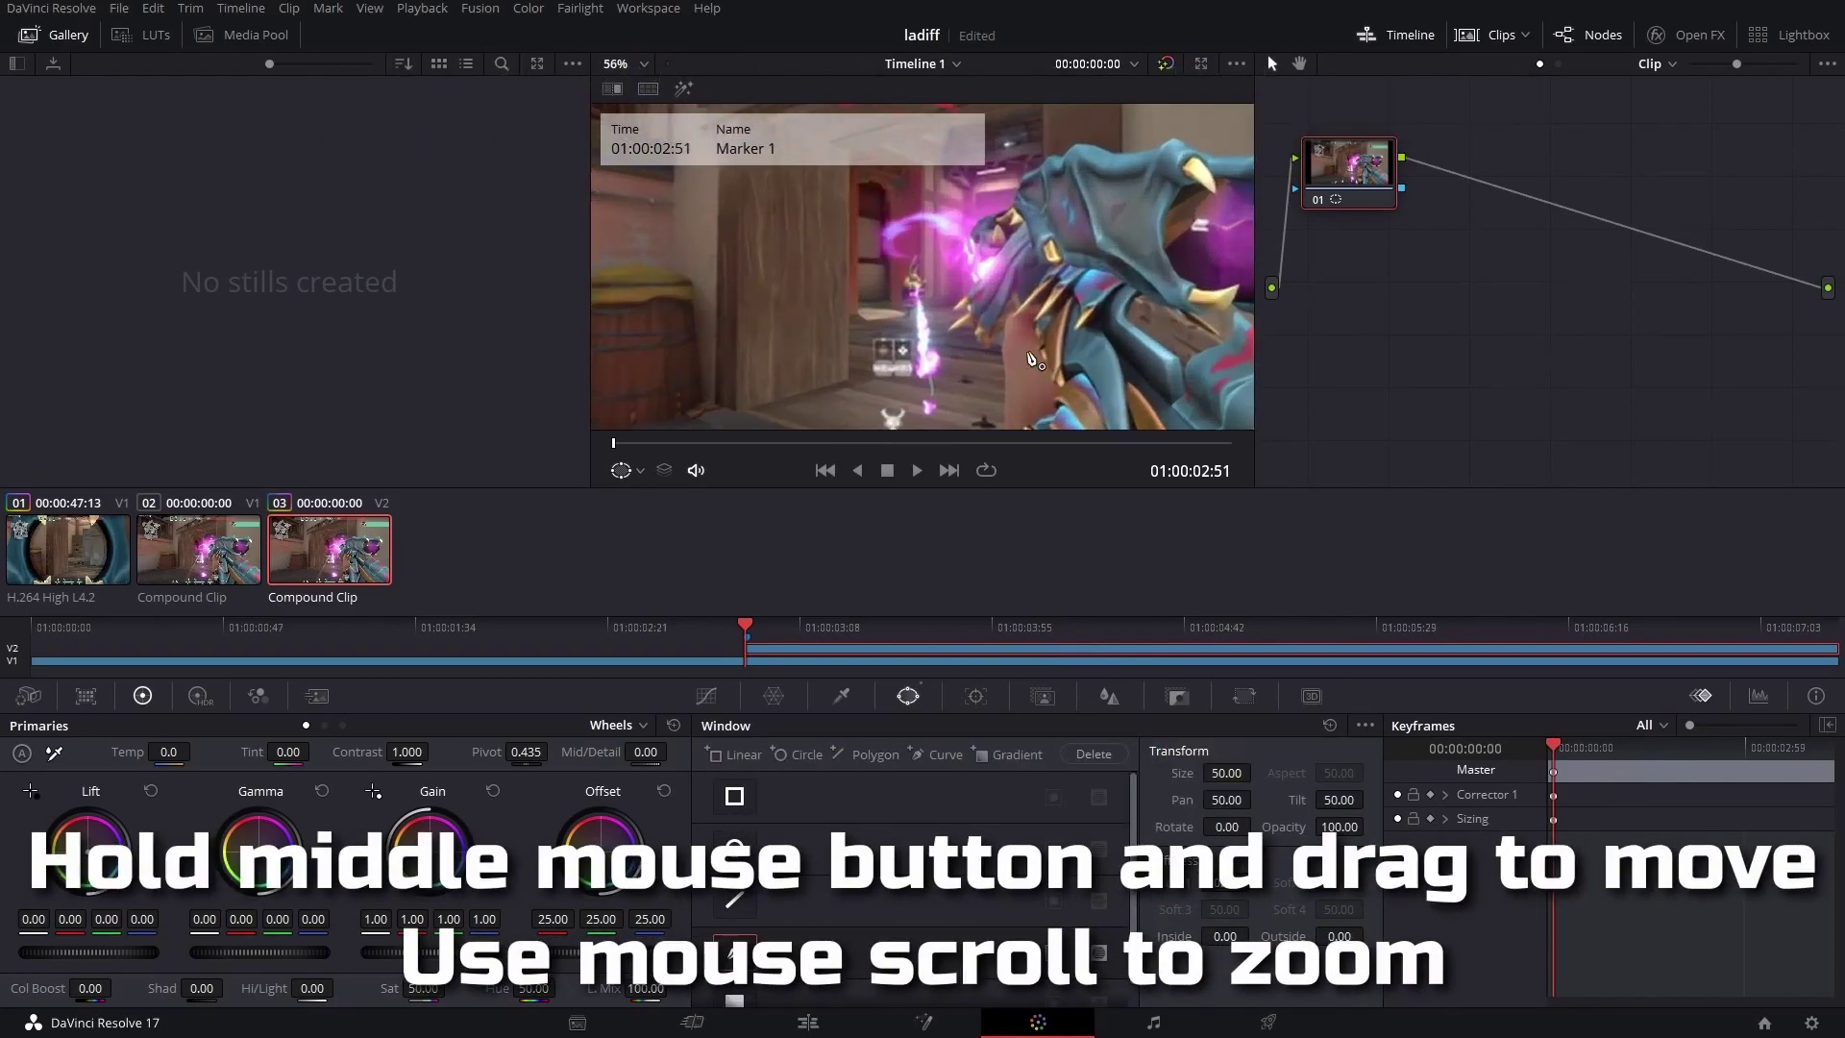
scroll(961, 184, down, 3)
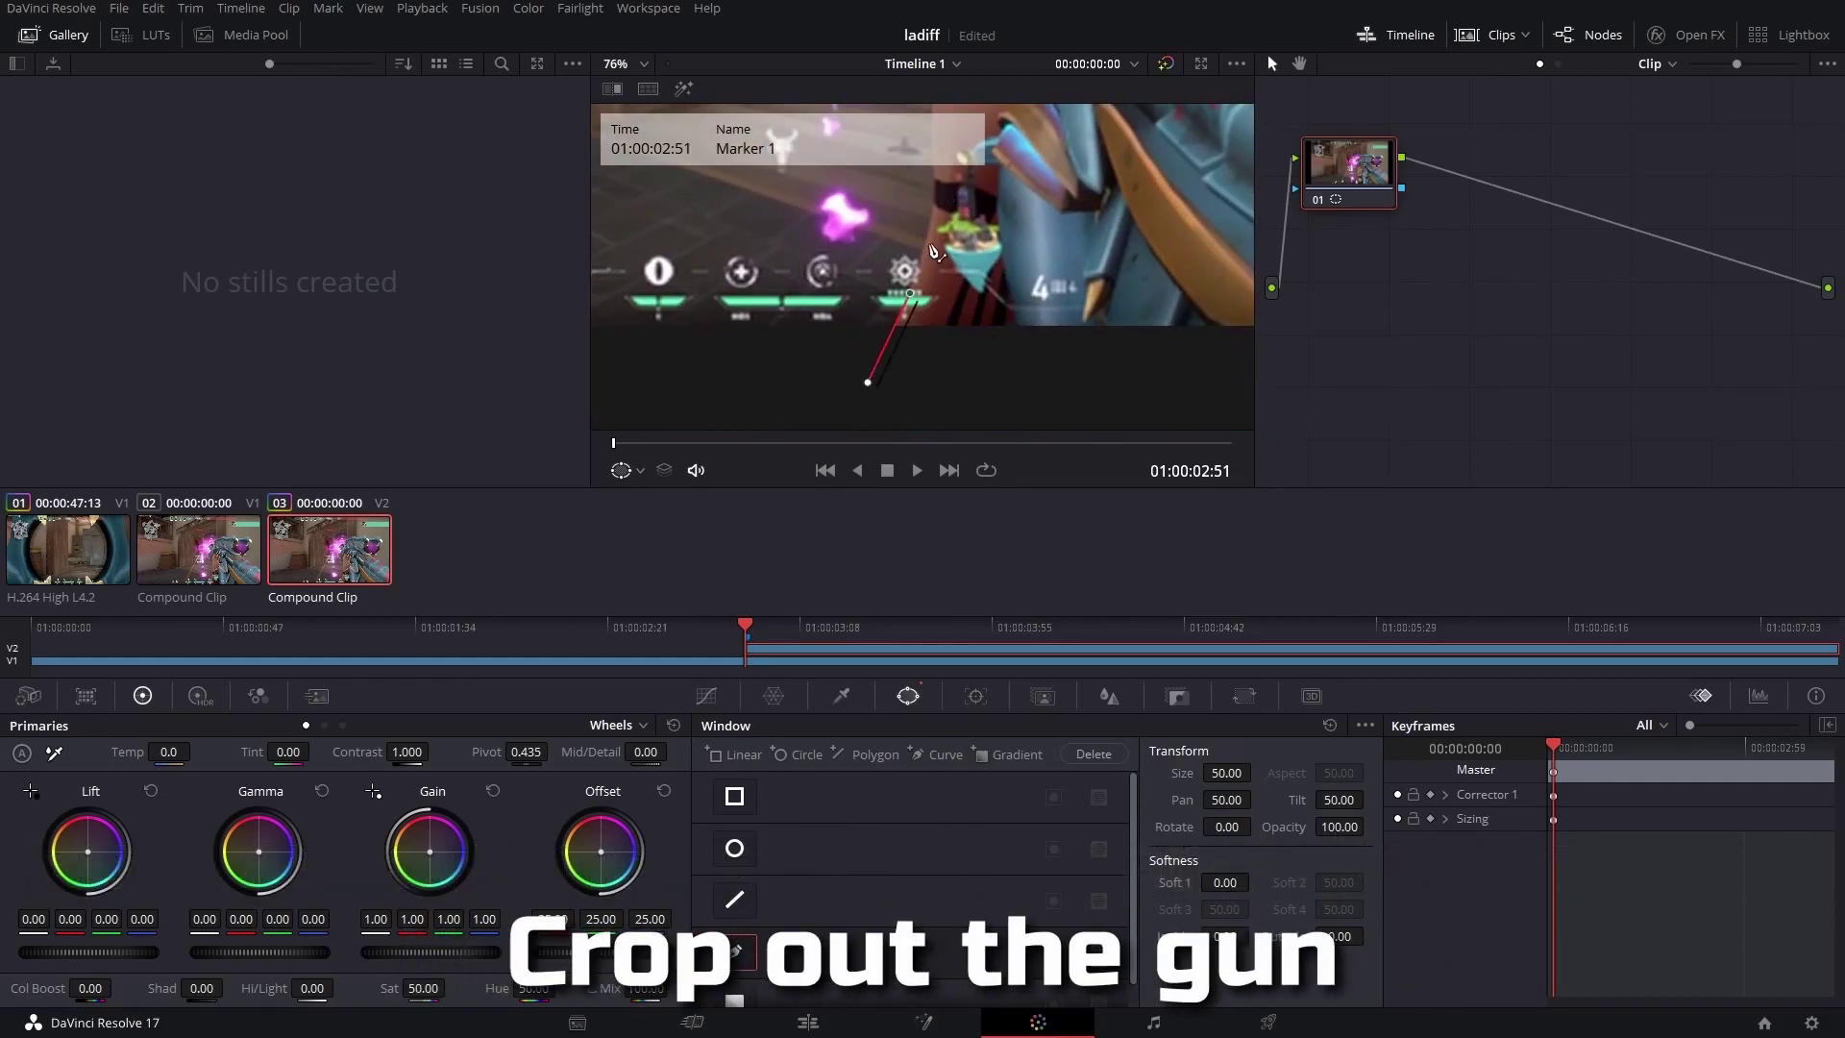
scroll(939, 205, up, 2)
scroll(864, 289, up, 2)
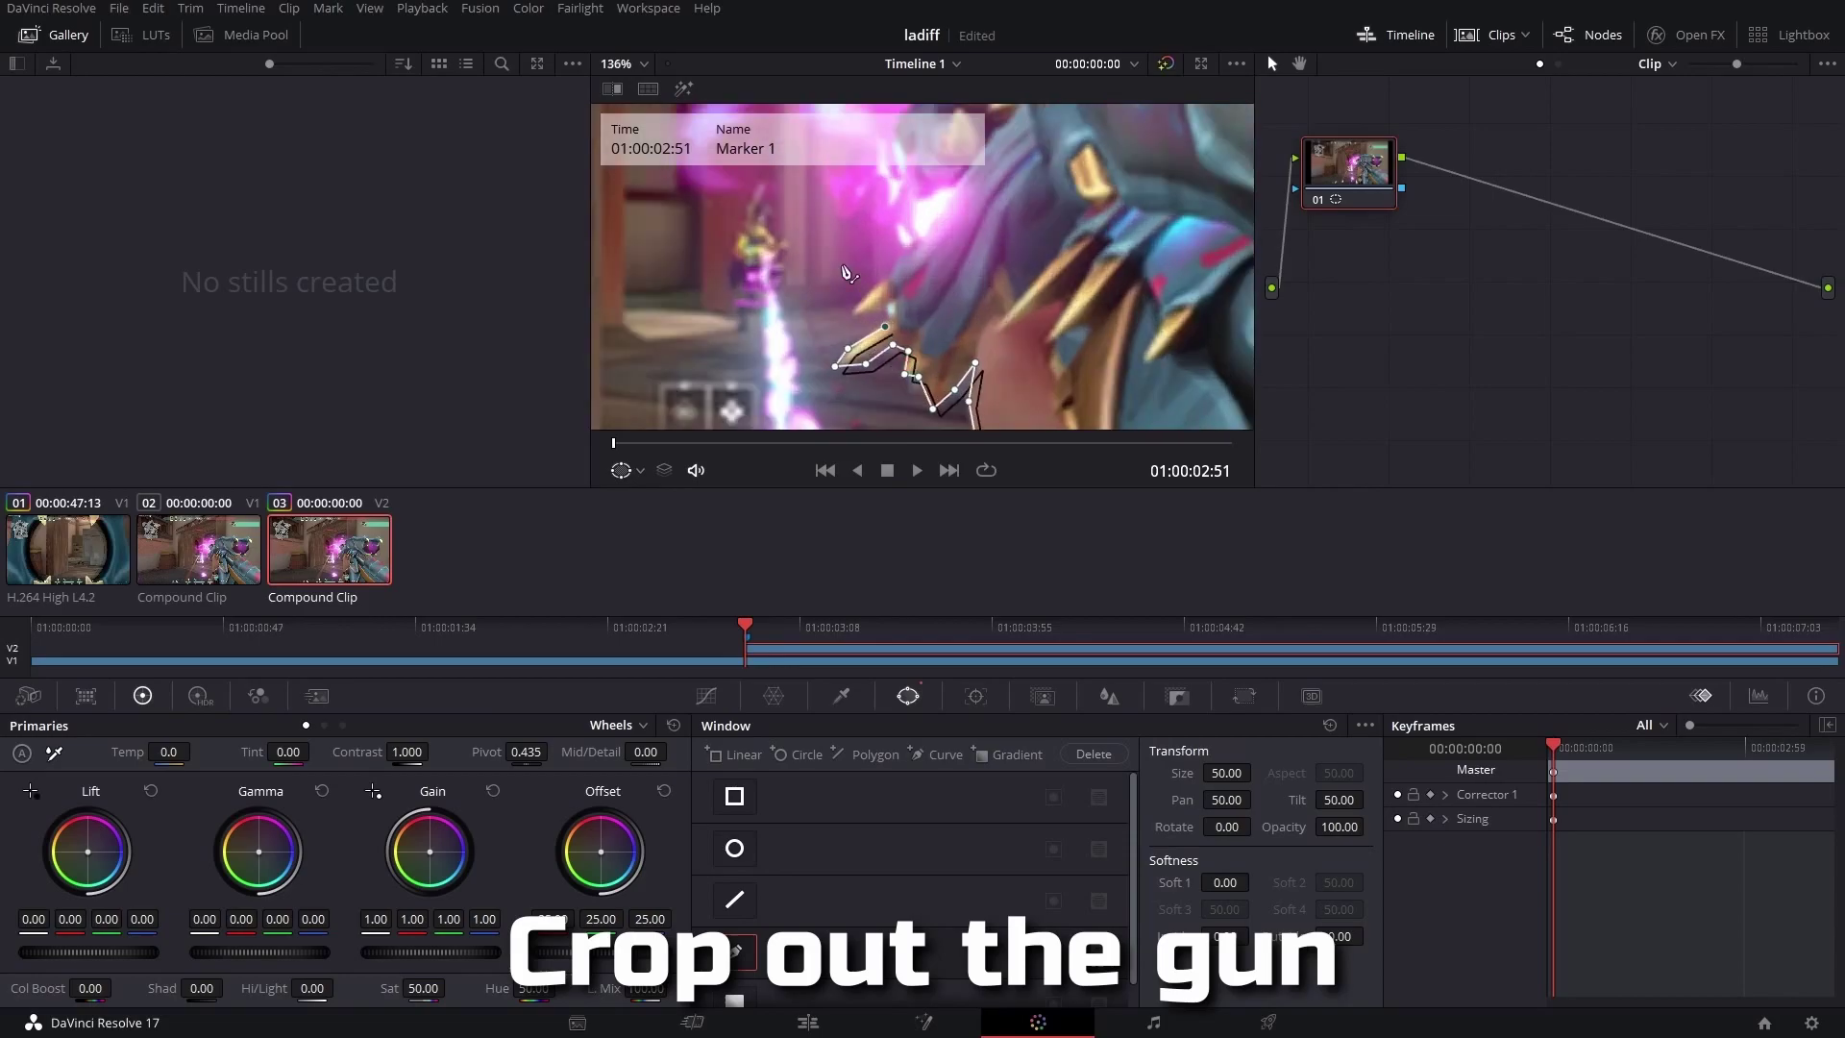
scroll(855, 310, up, 1)
scroll(855, 310, down, 3)
scroll(957, 196, up, 2)
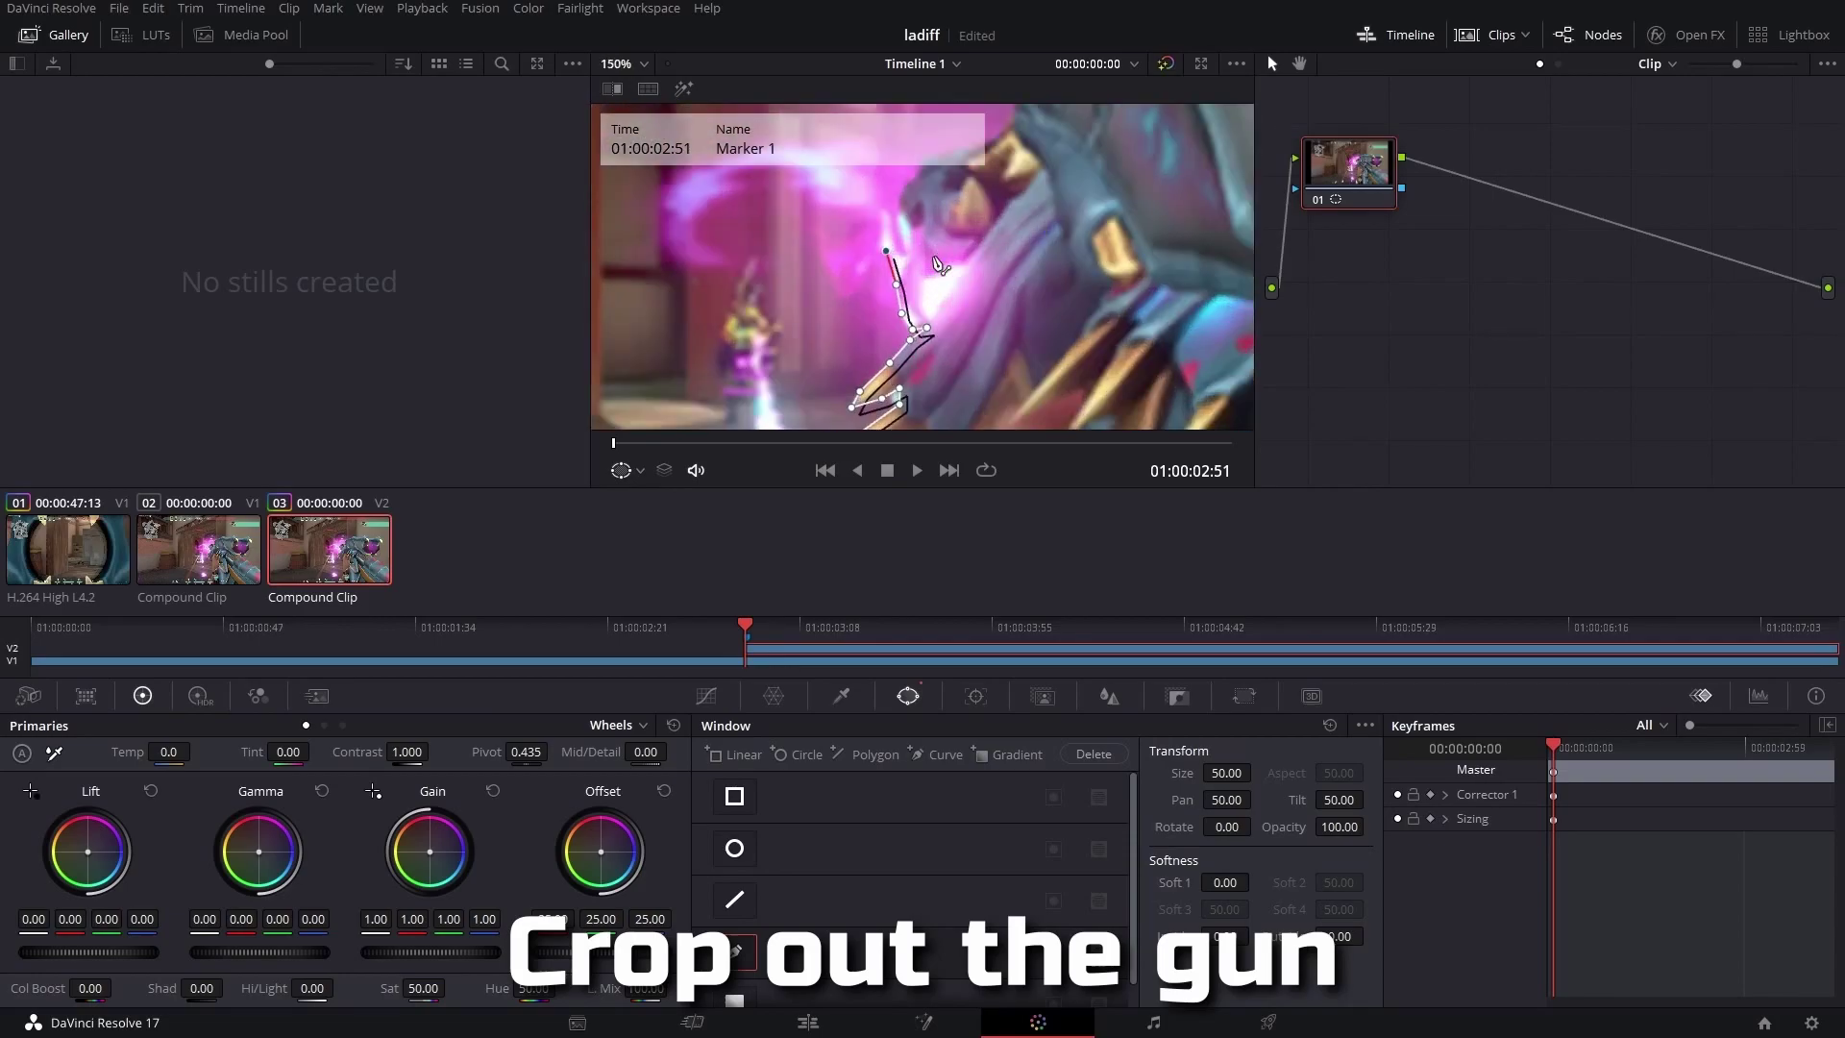
scroll(960, 201, down, 3)
scroll(1018, 308, down, 3)
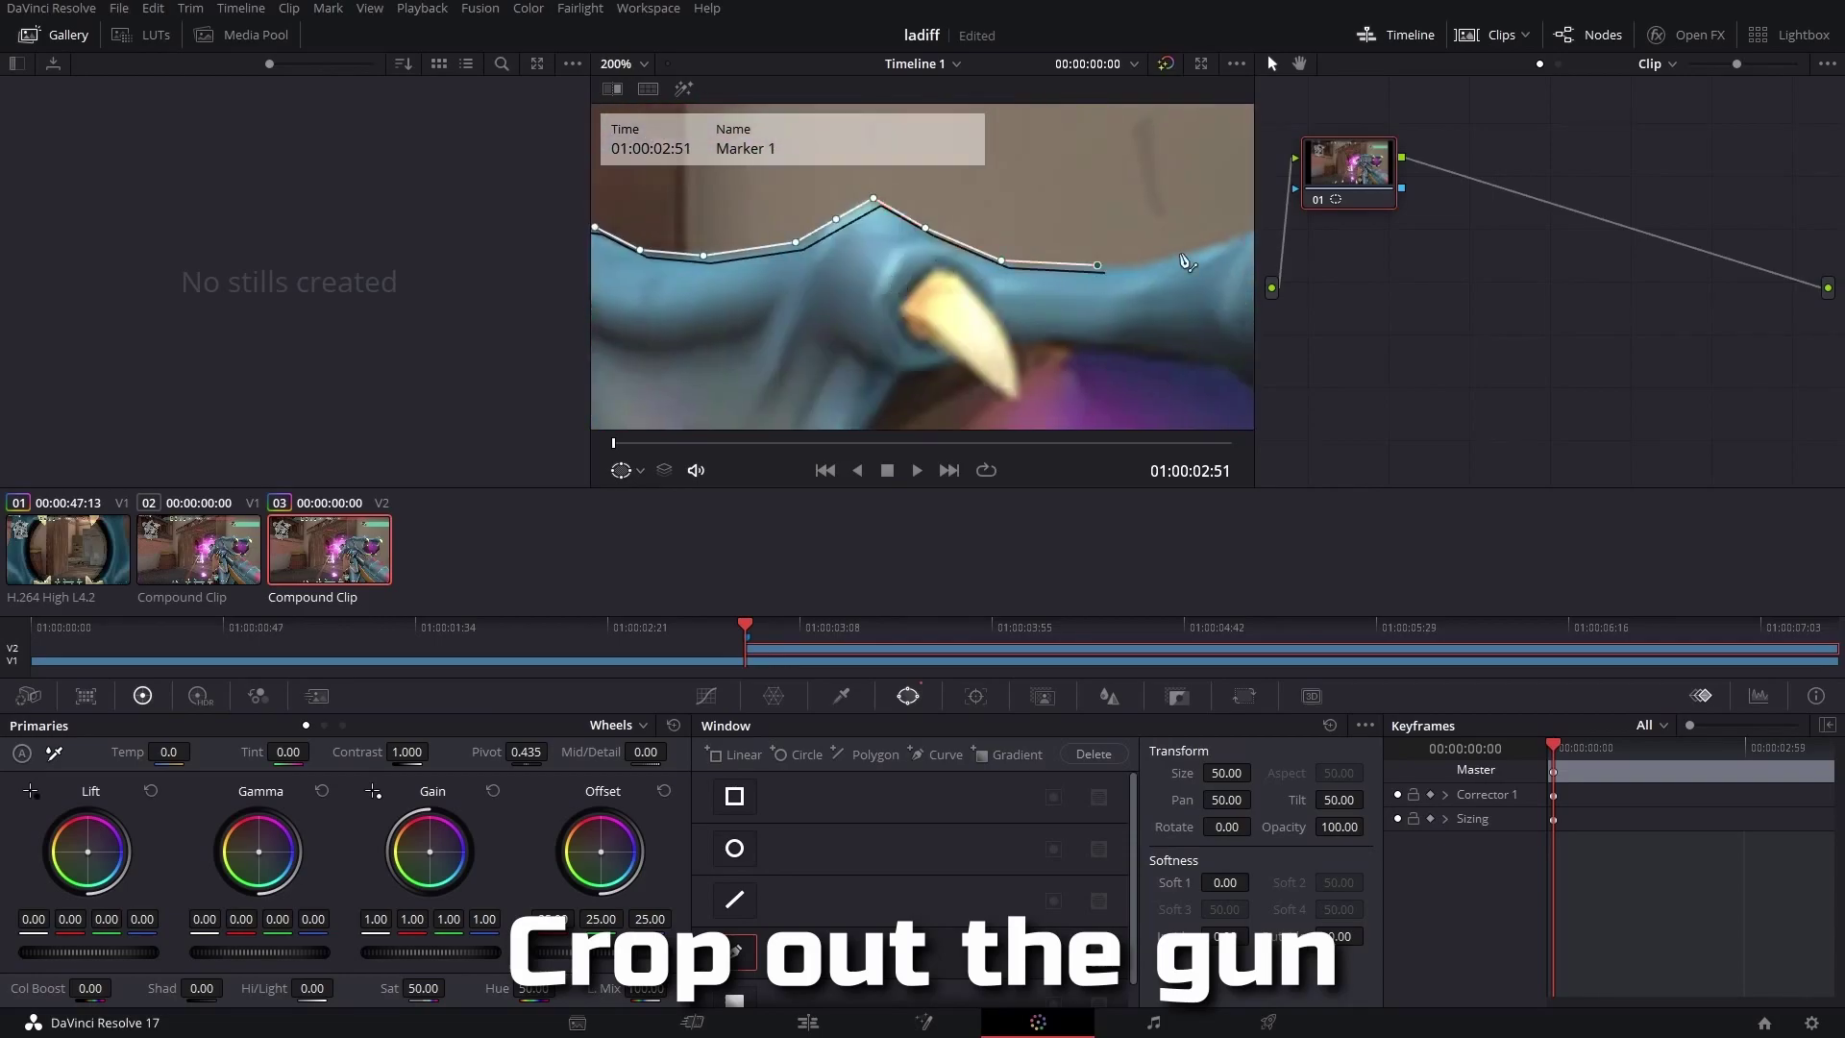
scroll(1037, 337, down, 3)
scroll(923, 317, down, 3)
scroll(816, 298, down, 3)
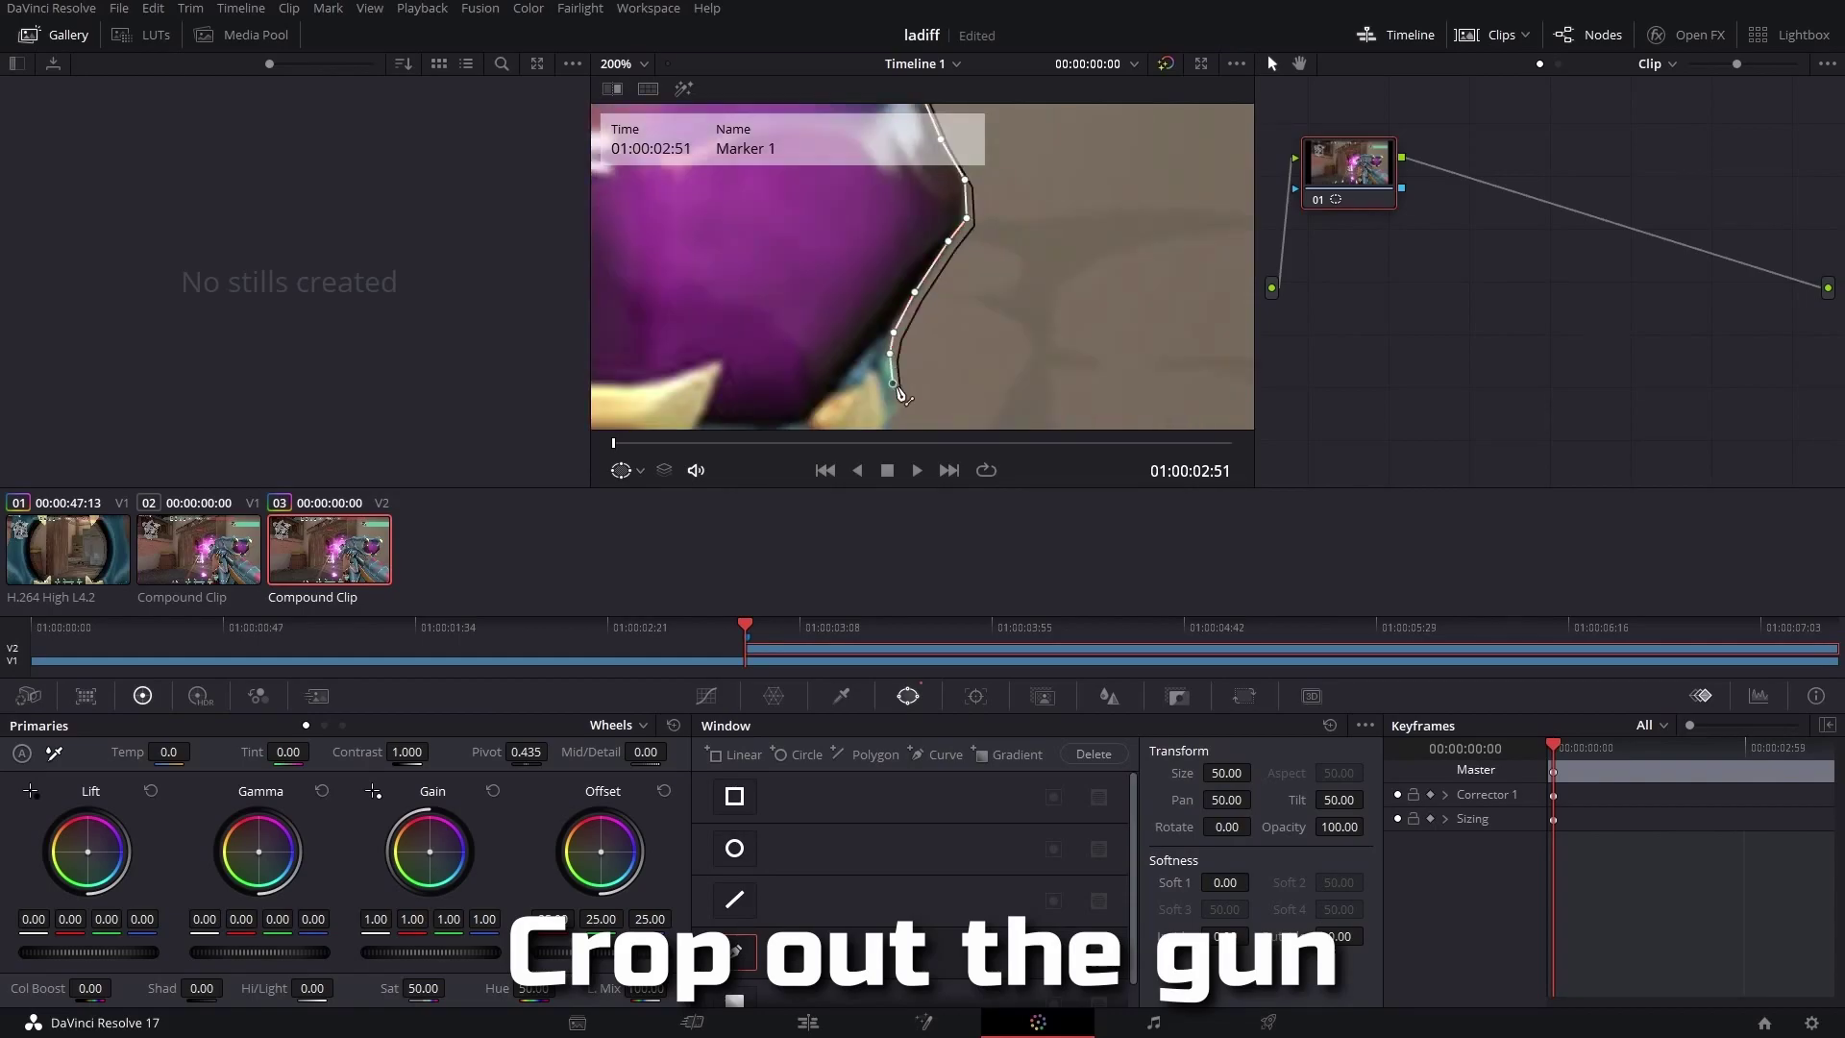
click(695, 274)
click(673, 296)
click(618, 294)
scroll(673, 289, down, 3)
click(780, 239)
click(798, 261)
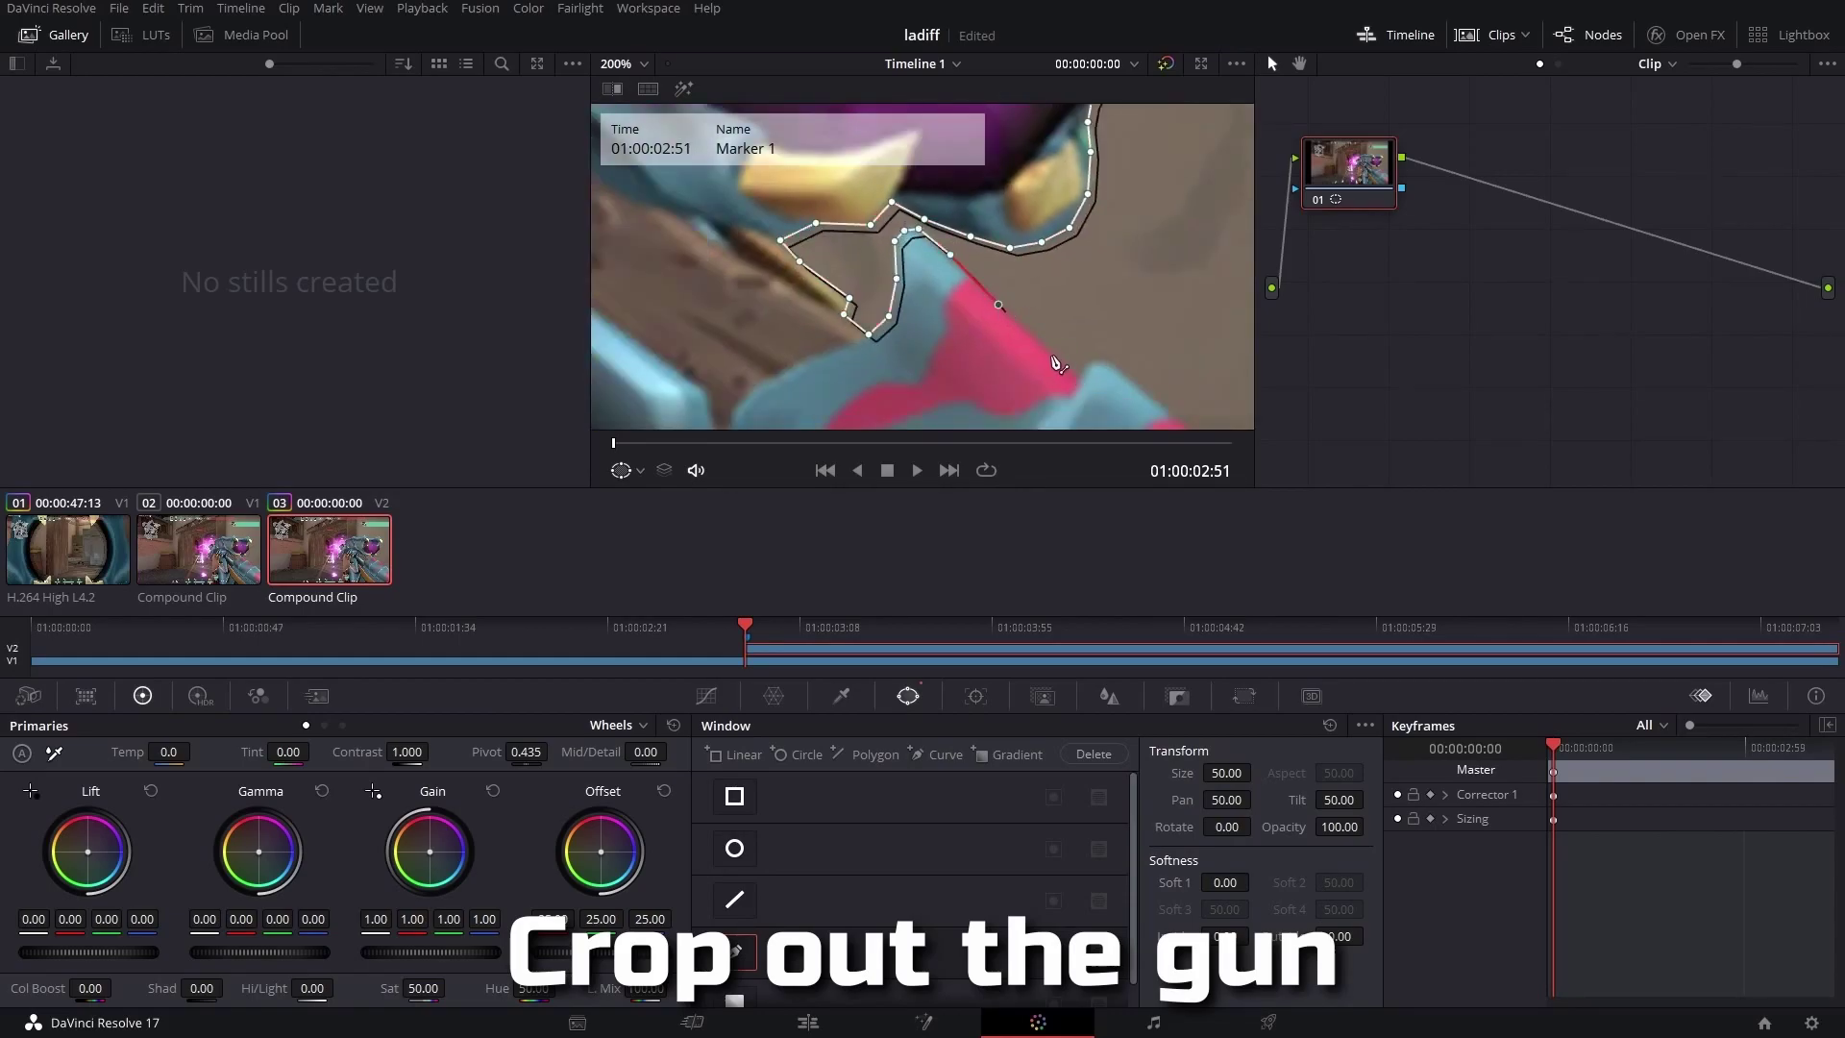
- Add points along the pink-blue edge and close the curve mask around the gun
click(1057, 366)
click(1105, 372)
scroll(1172, 403, down, 3)
scroll(1153, 278, down, 3)
scroll(1185, 317, up, 3)
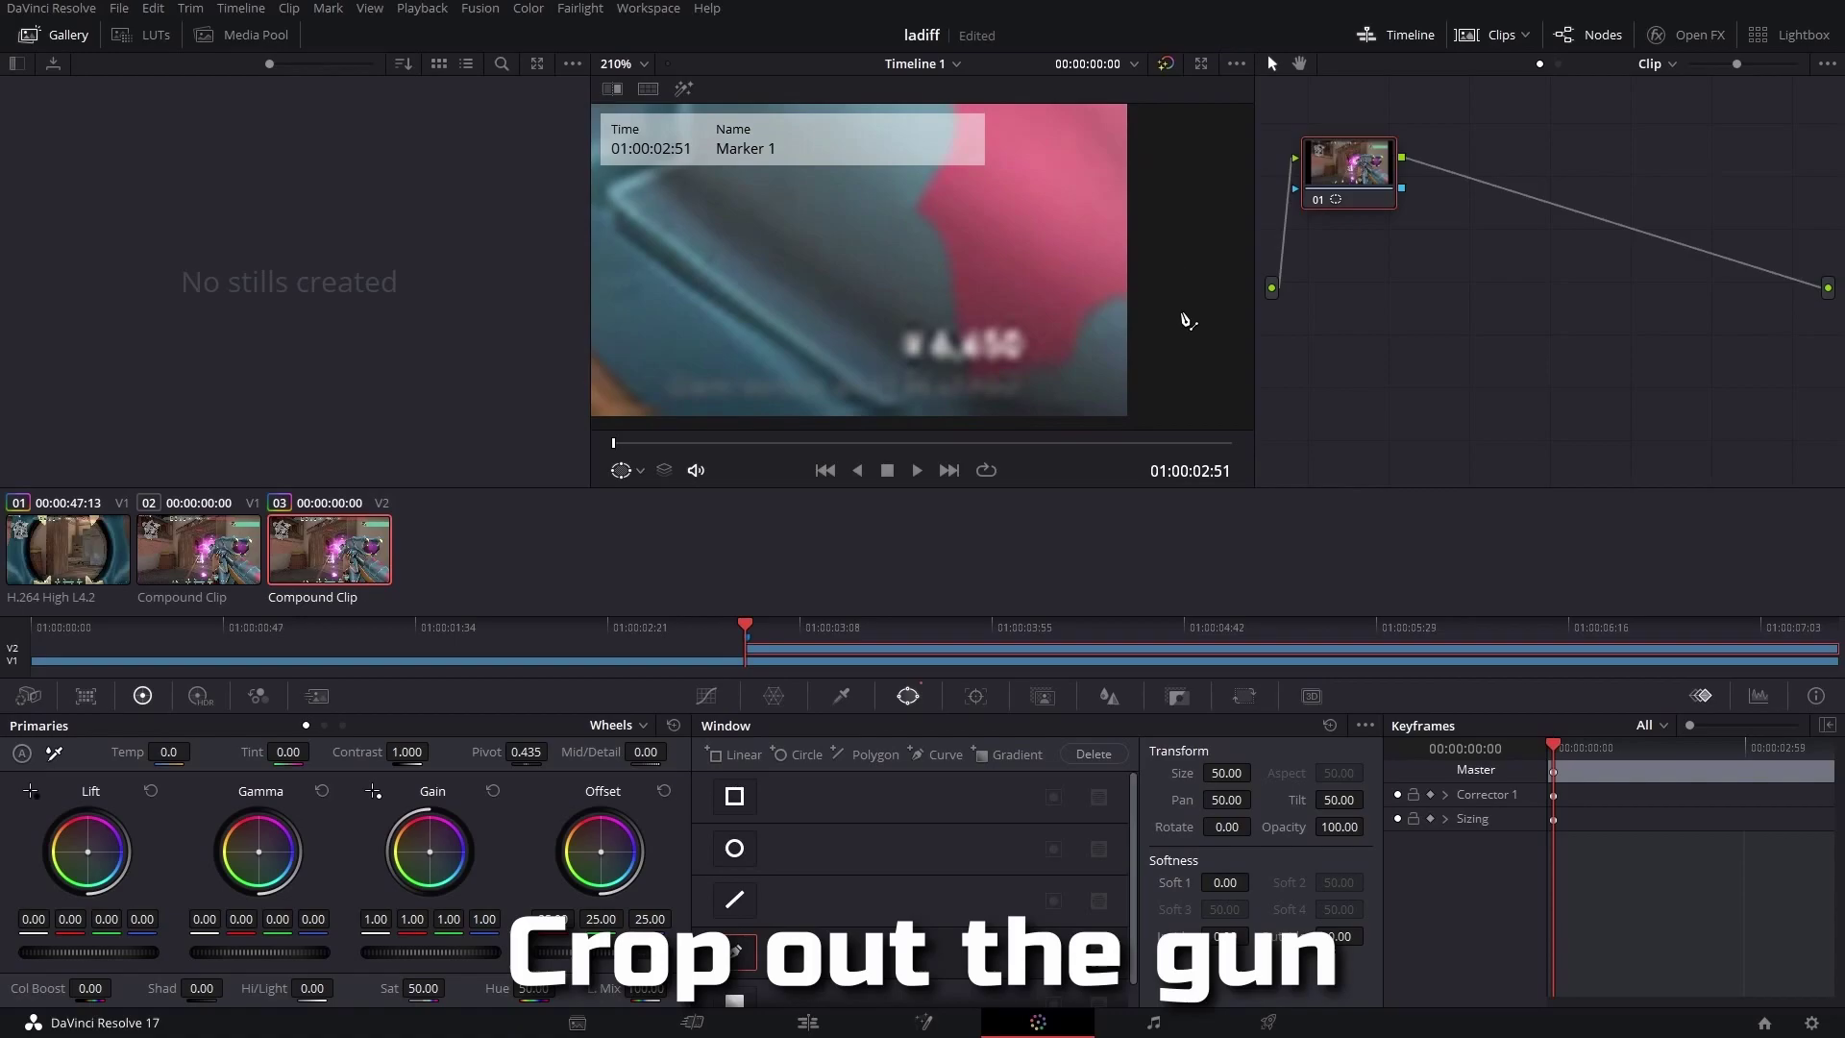
scroll(1108, 289, up, 3)
scroll(1255, 362, up, 3)
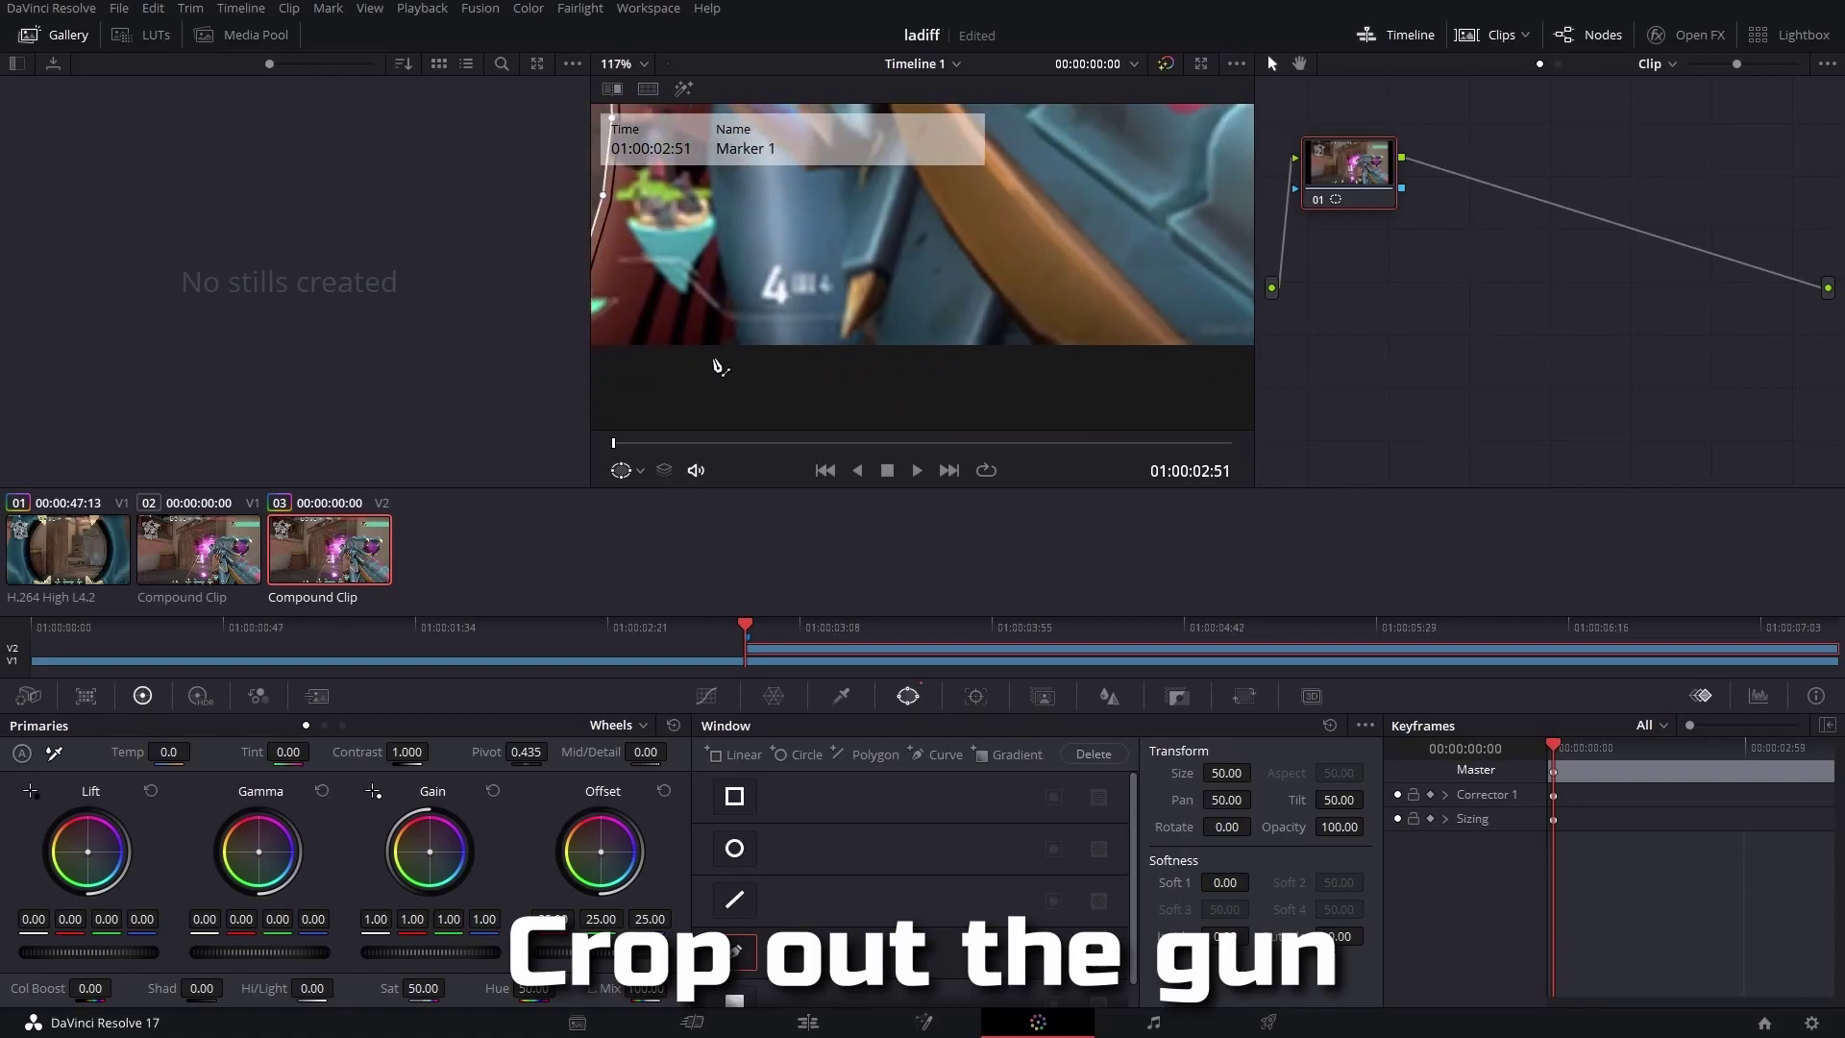
scroll(922, 332, up, 5)
click(859, 322)
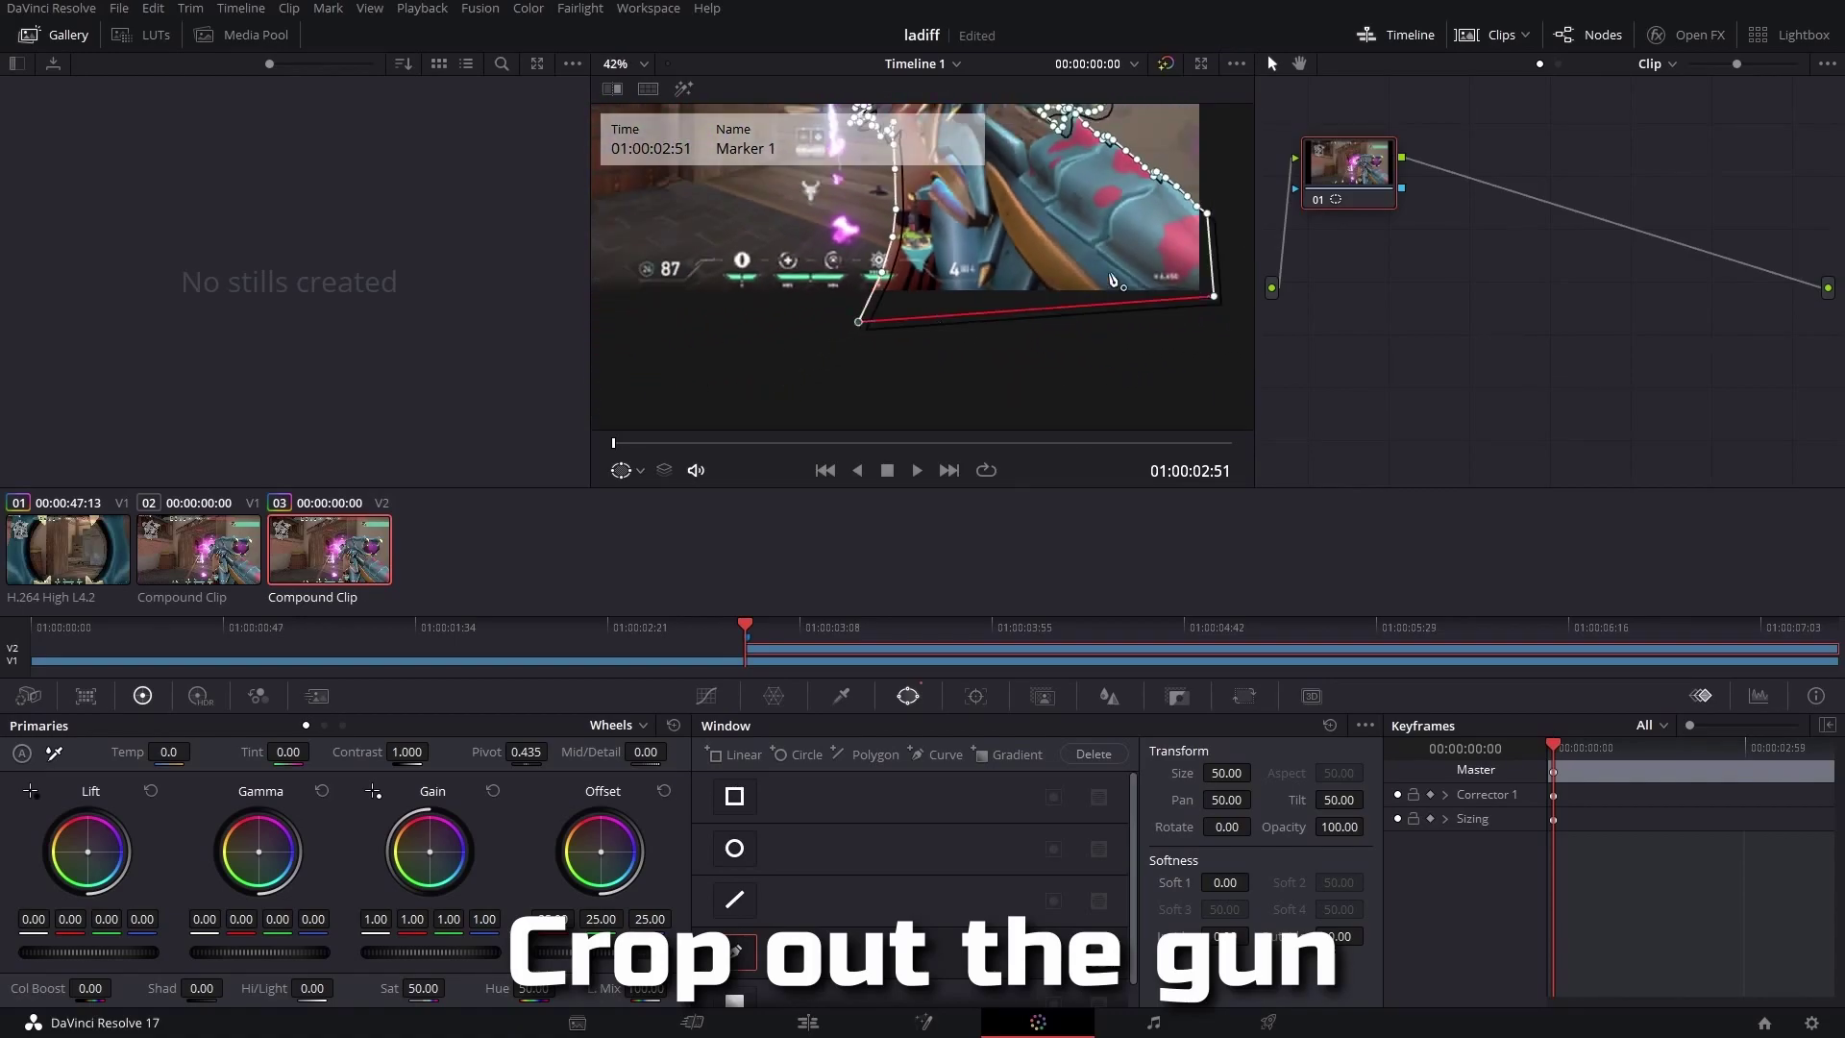
scroll(961, 327, down, 3)
scroll(1038, 324, up, 5)
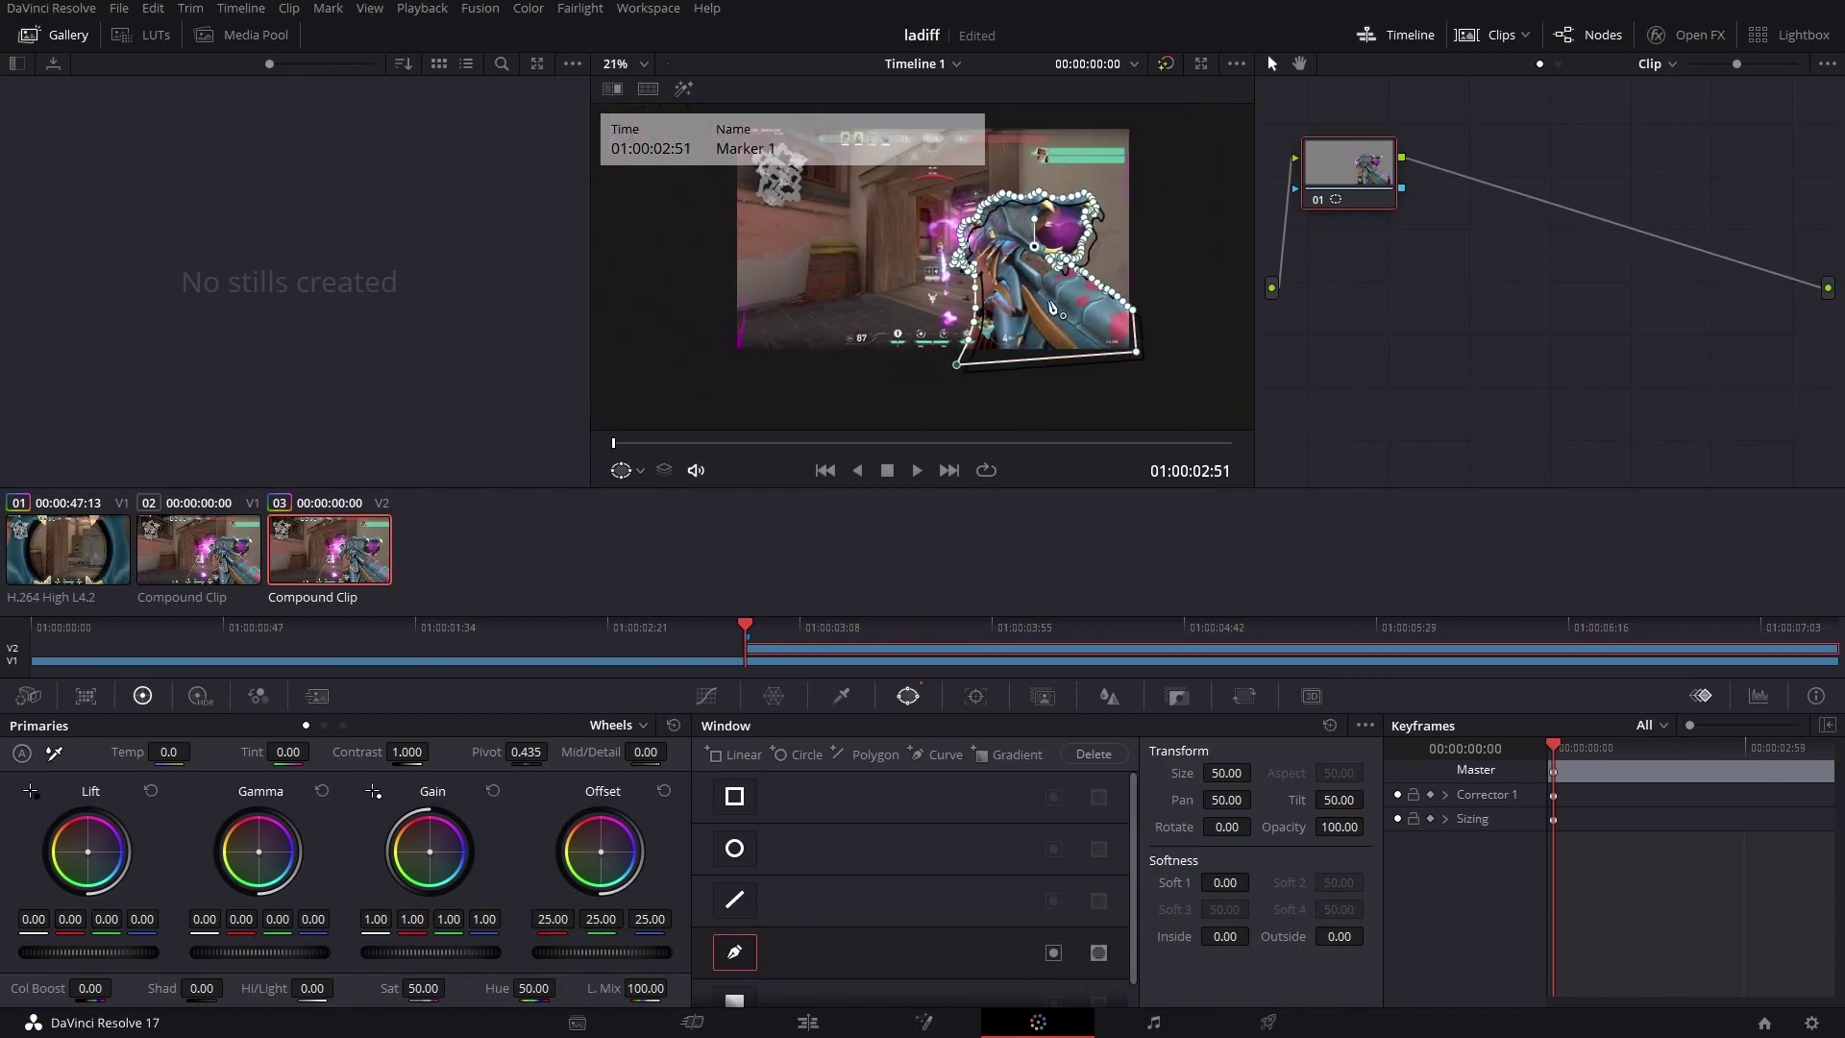
- Add an Alpha Output, wire the node's key into it, and return to the Edit page
right_click(1447, 255)
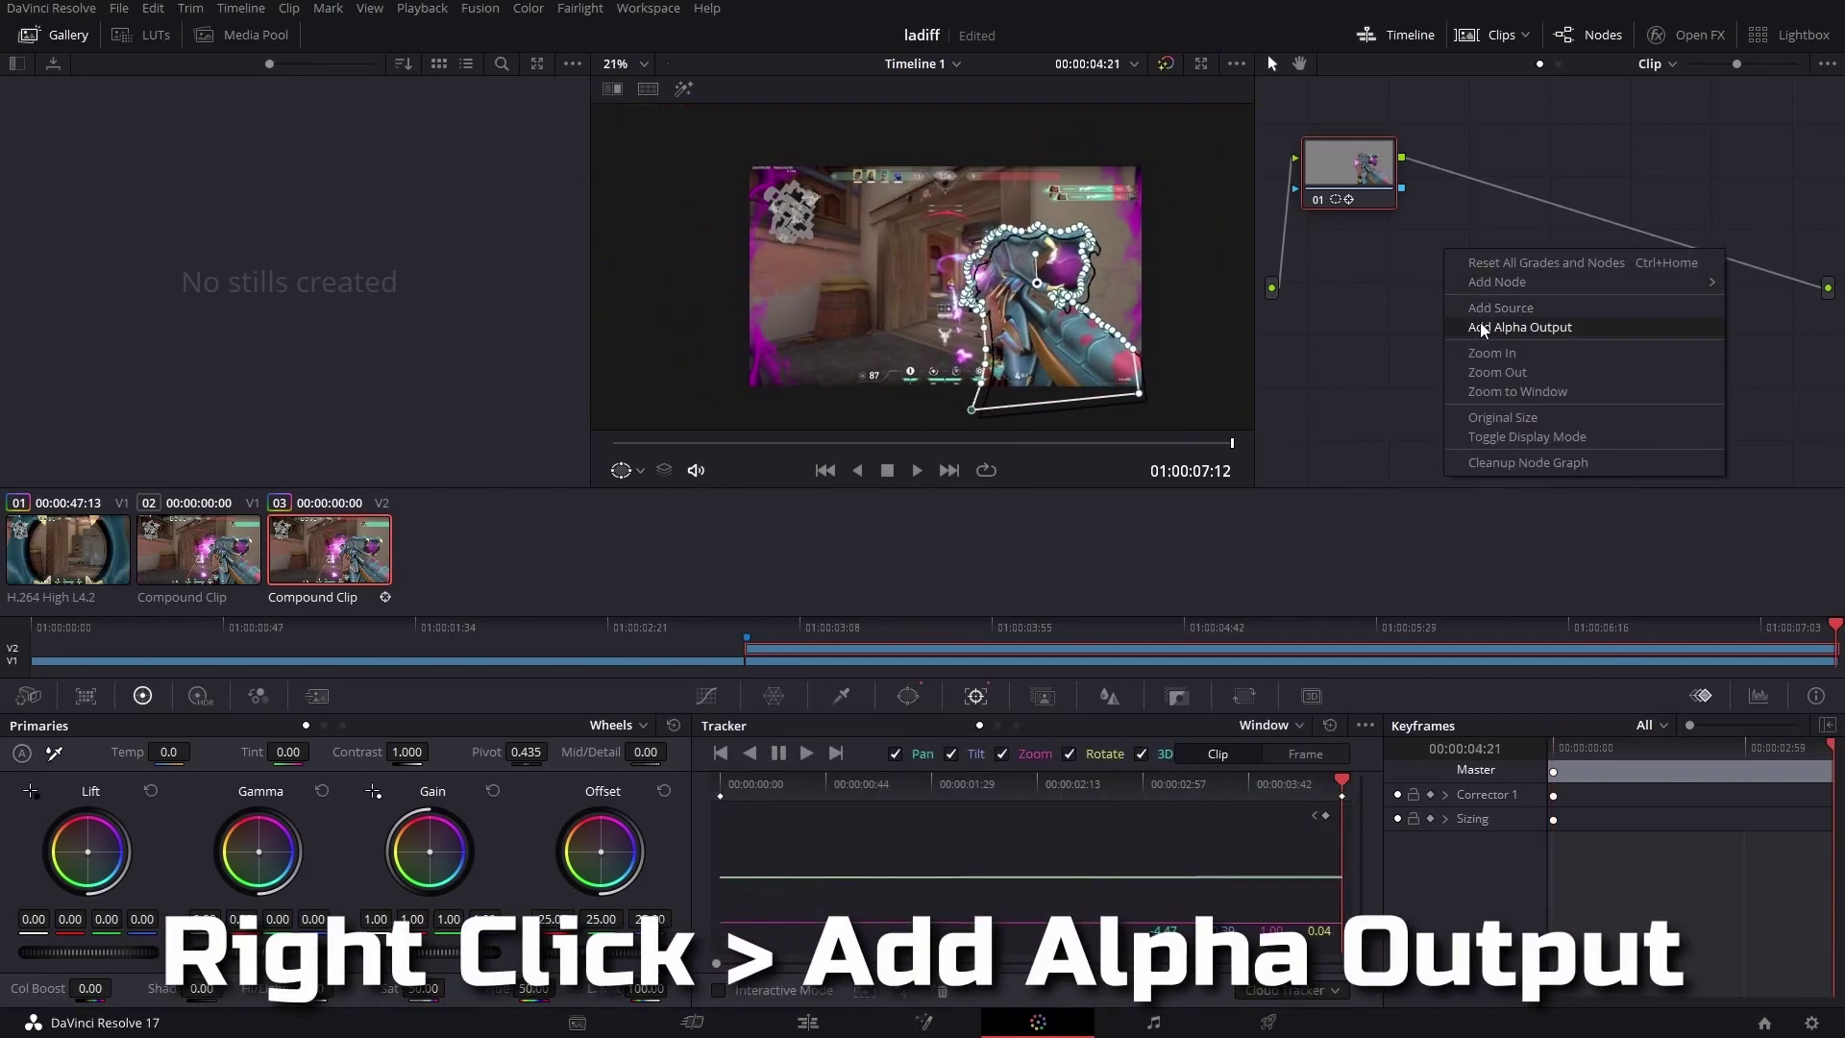
click(1519, 327)
drag(1401, 187, 1825, 323)
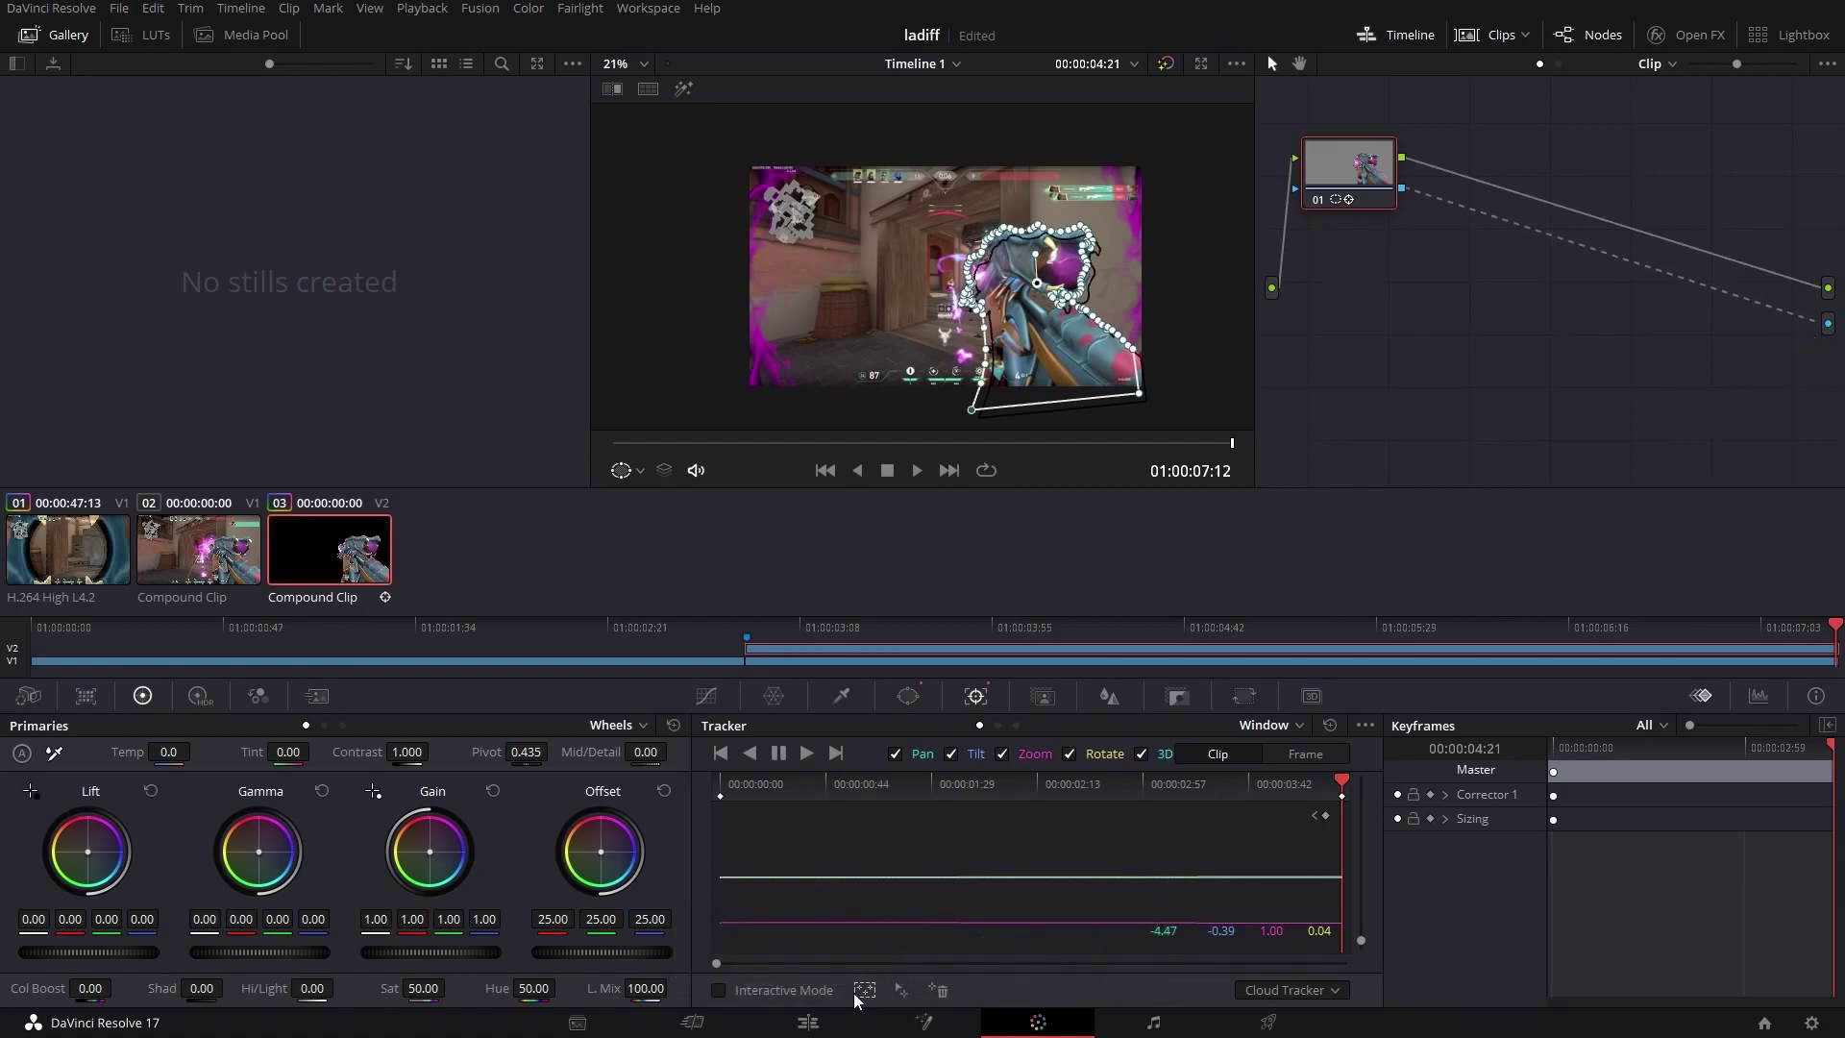
click(818, 1026)
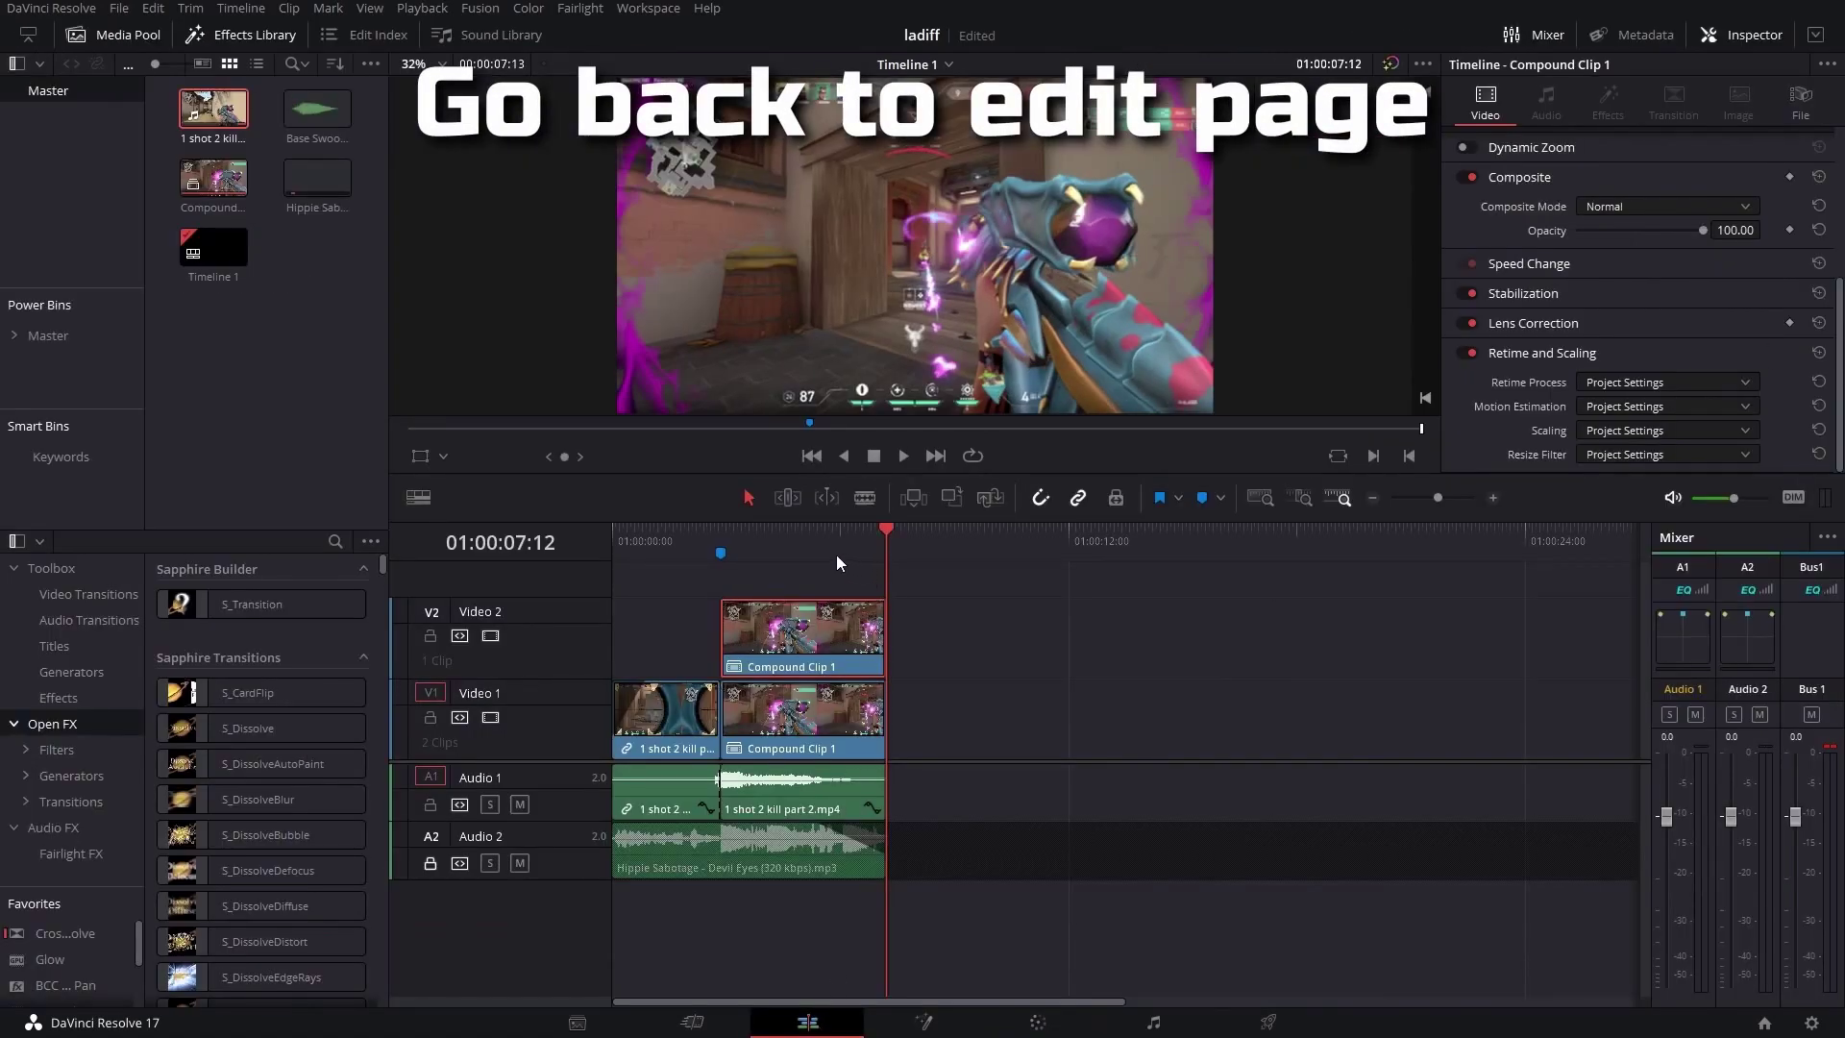
- Nest the masked Video 2 clip as Compound Clip 2 and search effects for 'edge d'
click(723, 541)
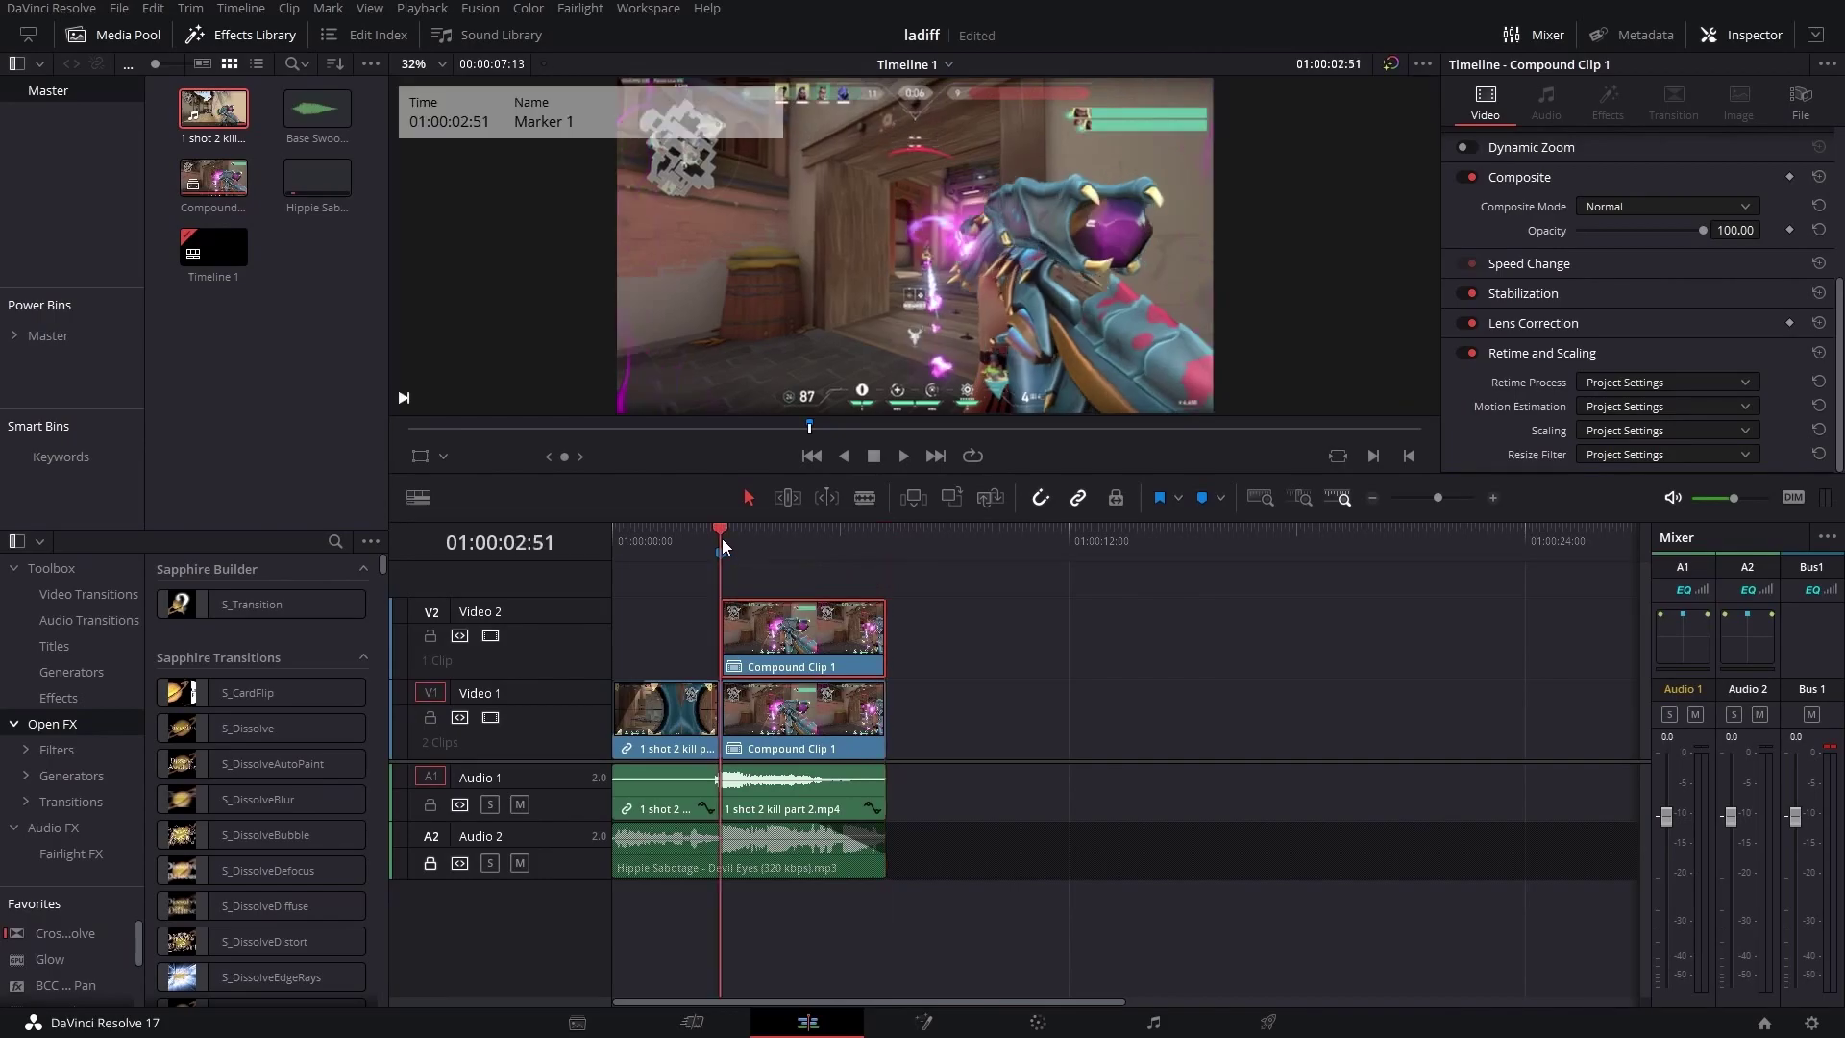
right_click(828, 613)
click(904, 15)
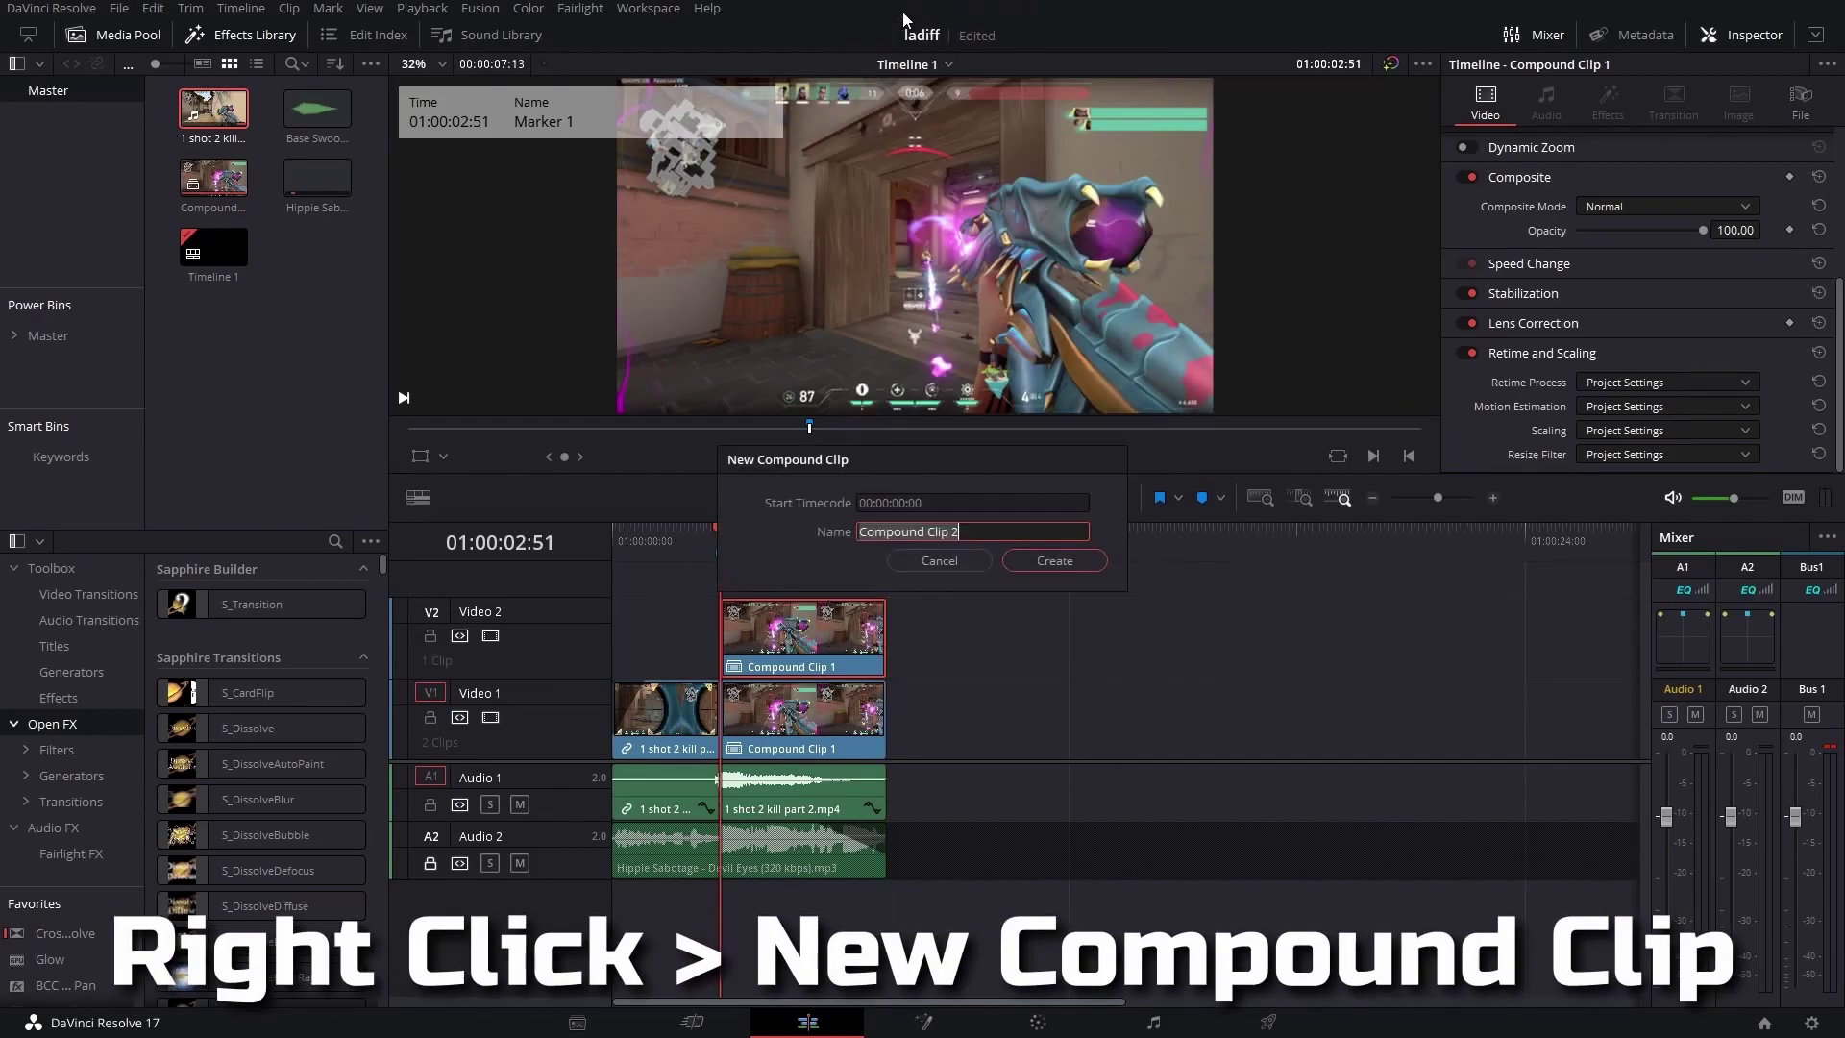
click(1047, 565)
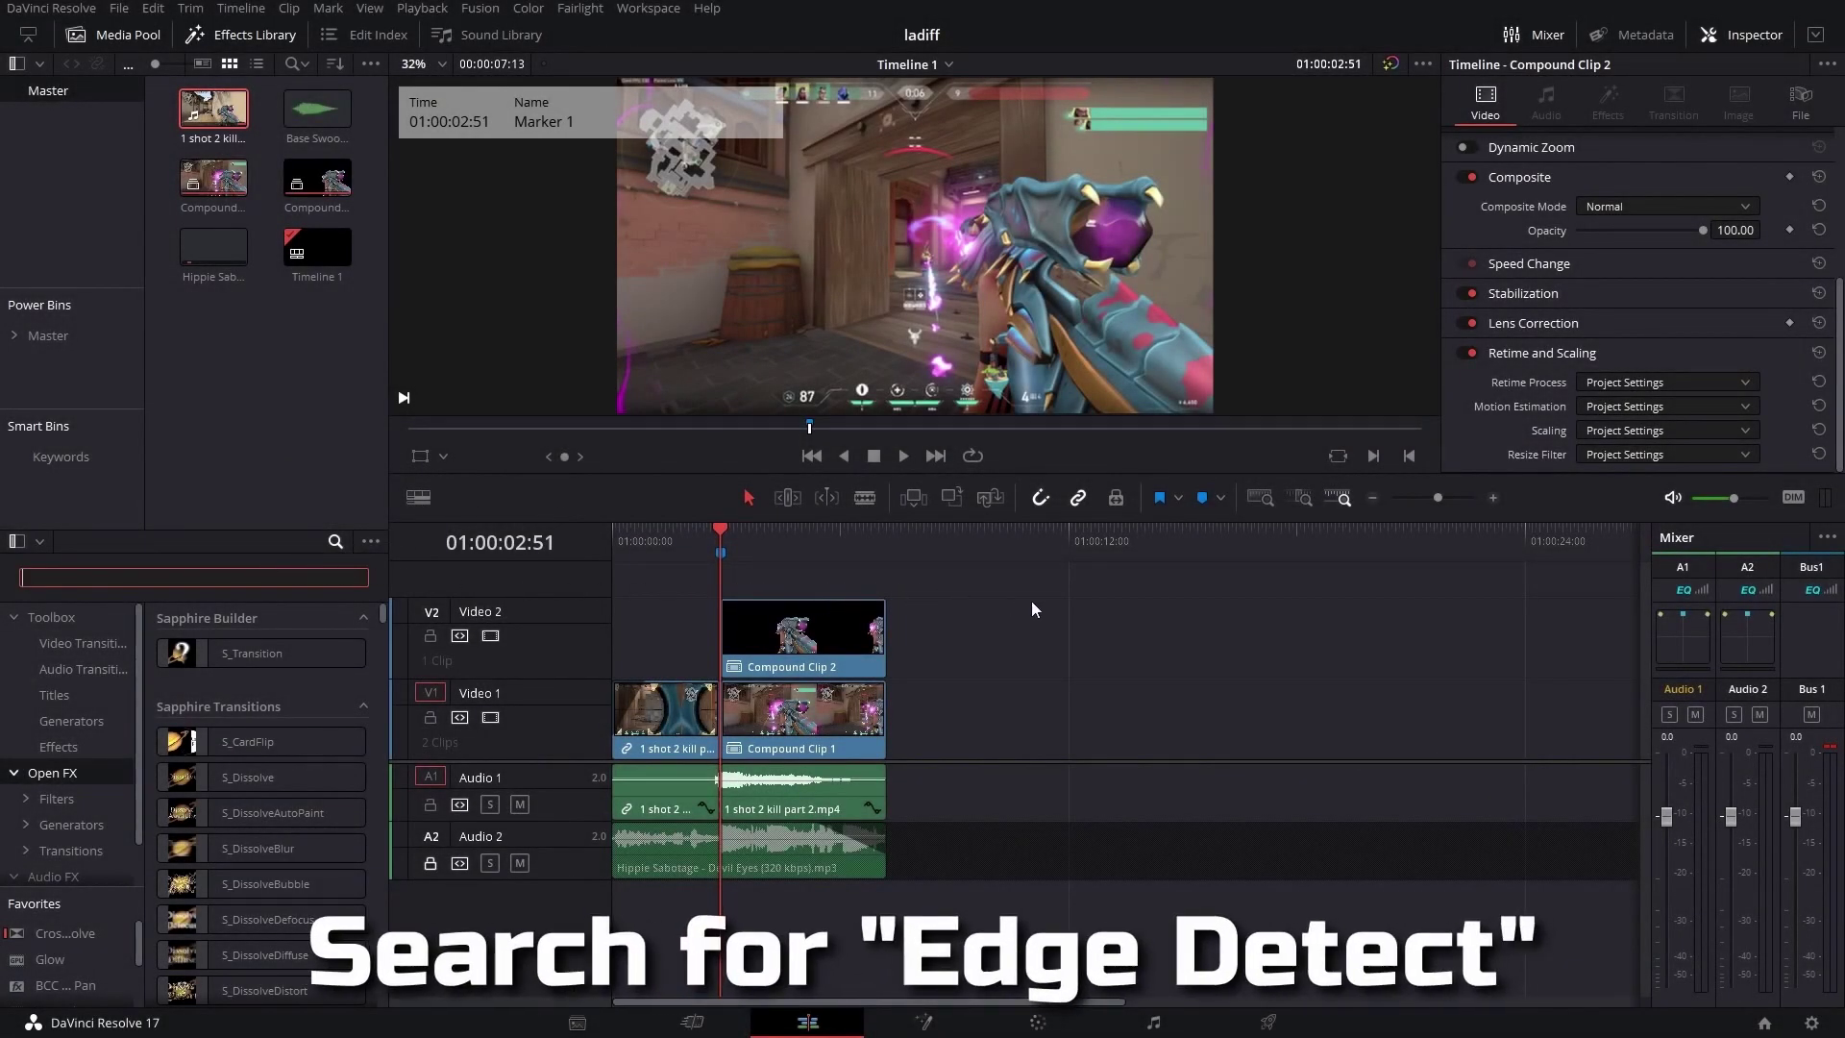
text(edge)
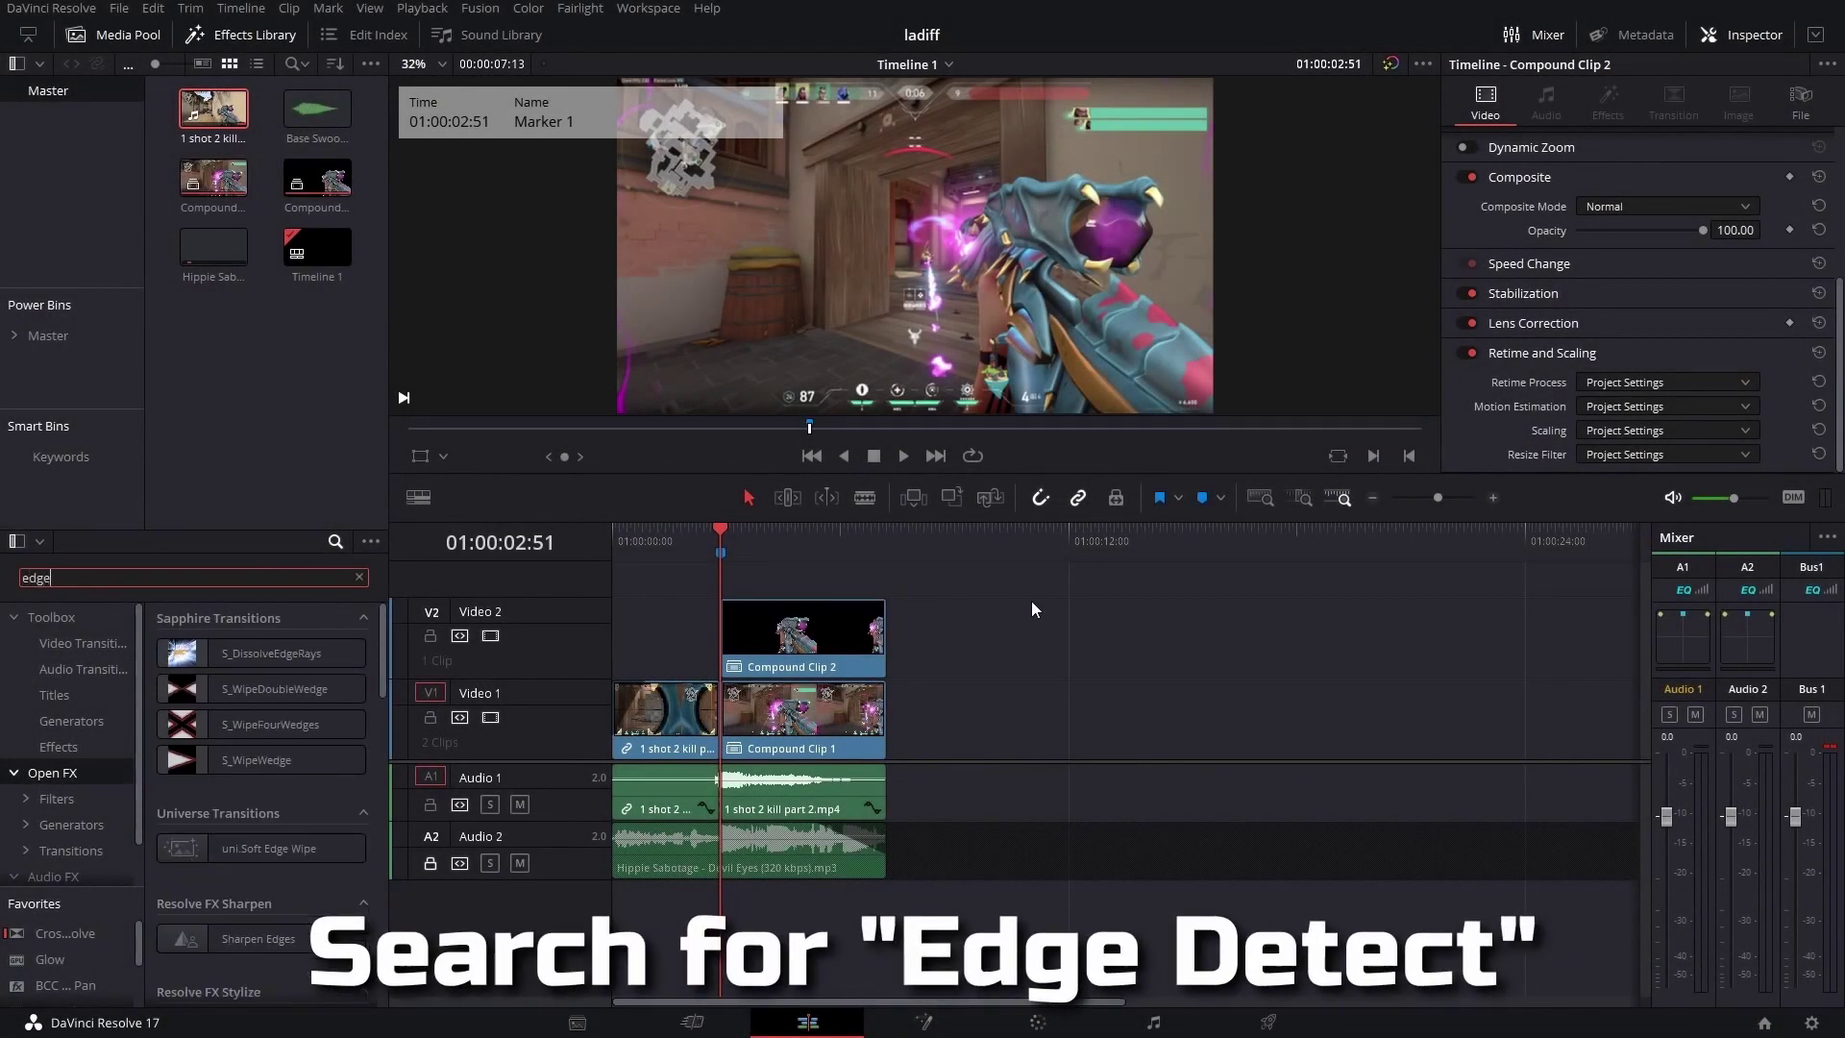
text( de)
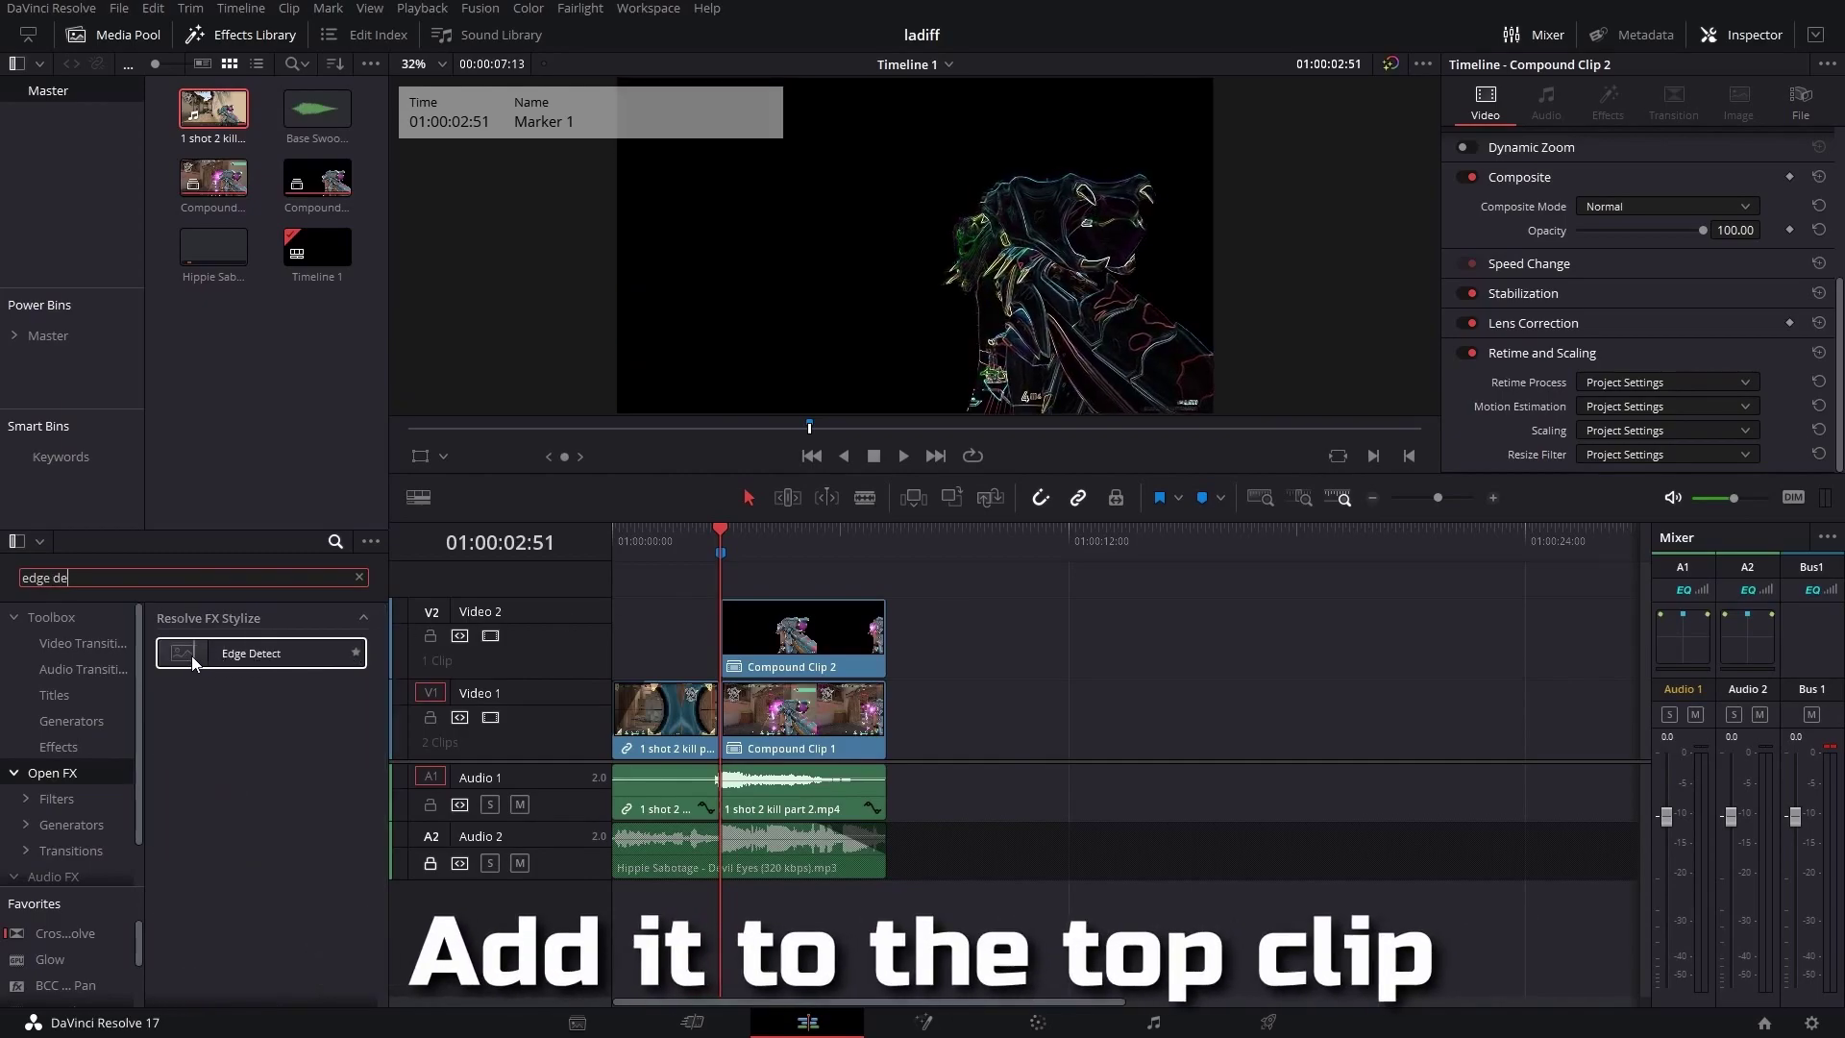
- Apply Edge Detect to Compound Clip 2 in Grayscale Edges mode with Denoise Strength 0.364
drag(192, 655, 827, 624)
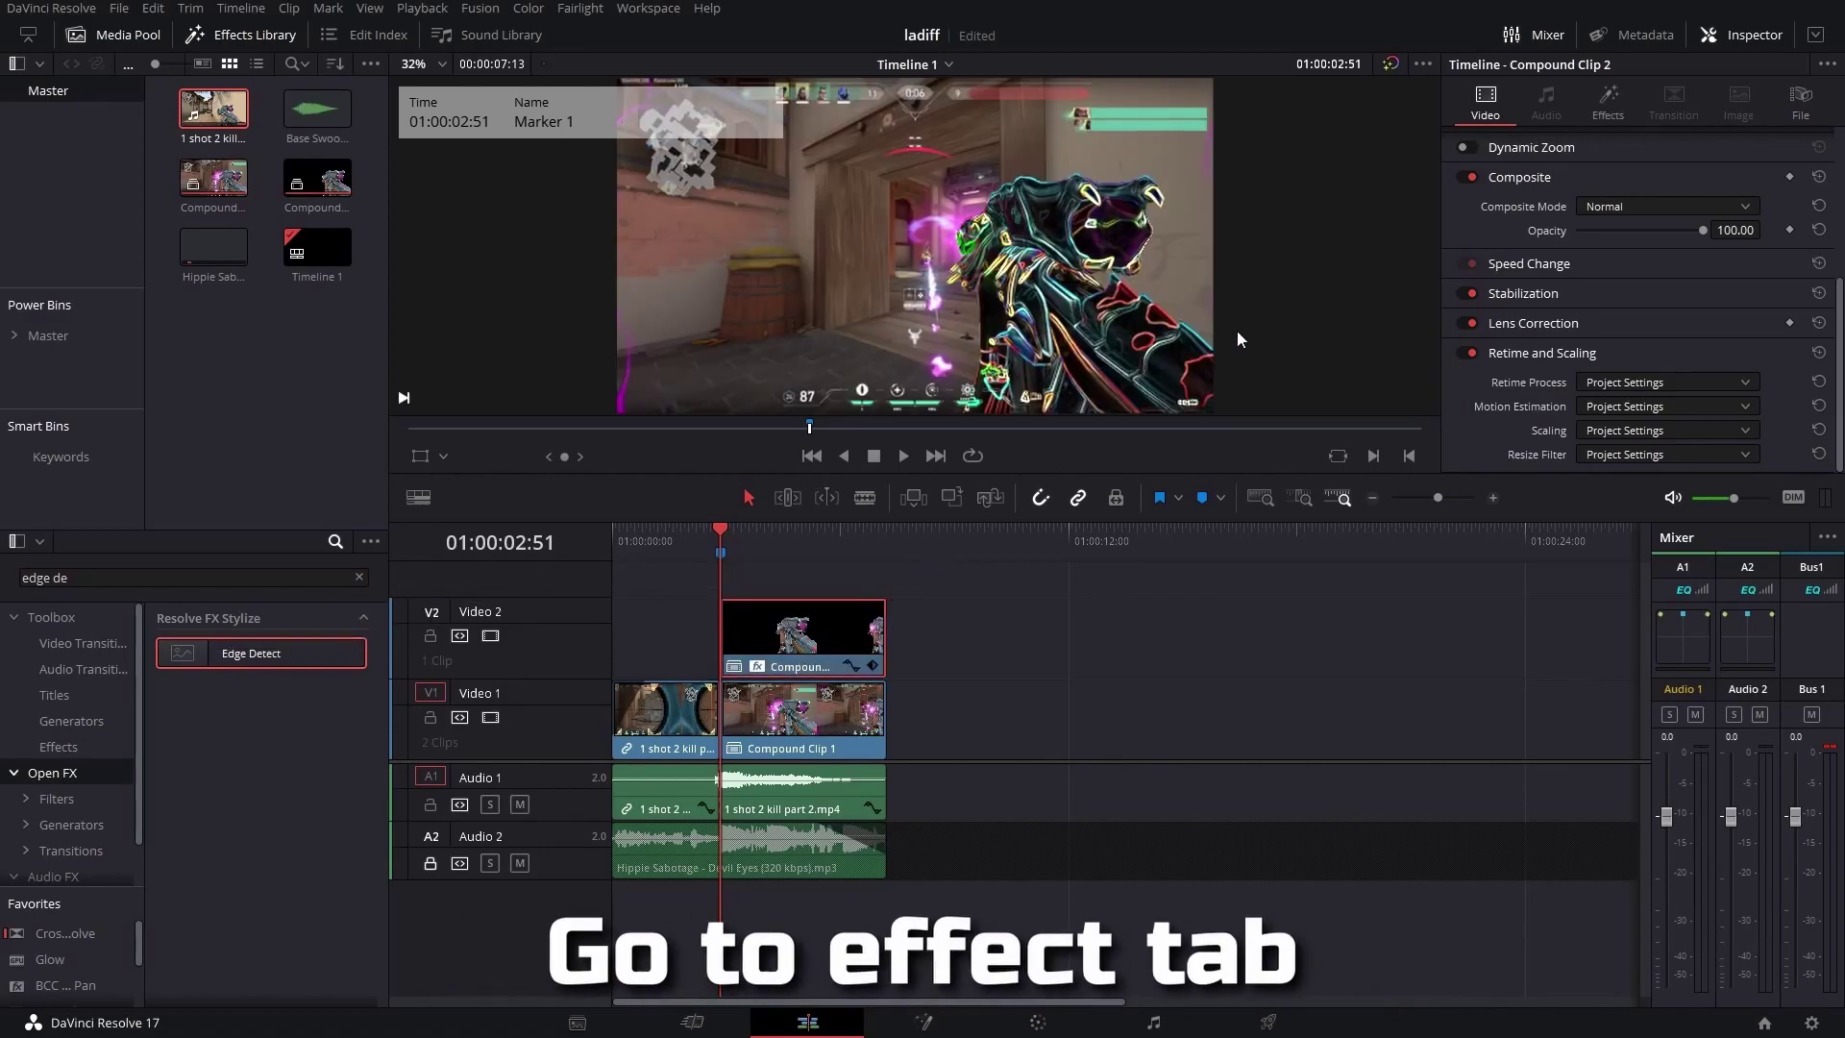
click(1591, 119)
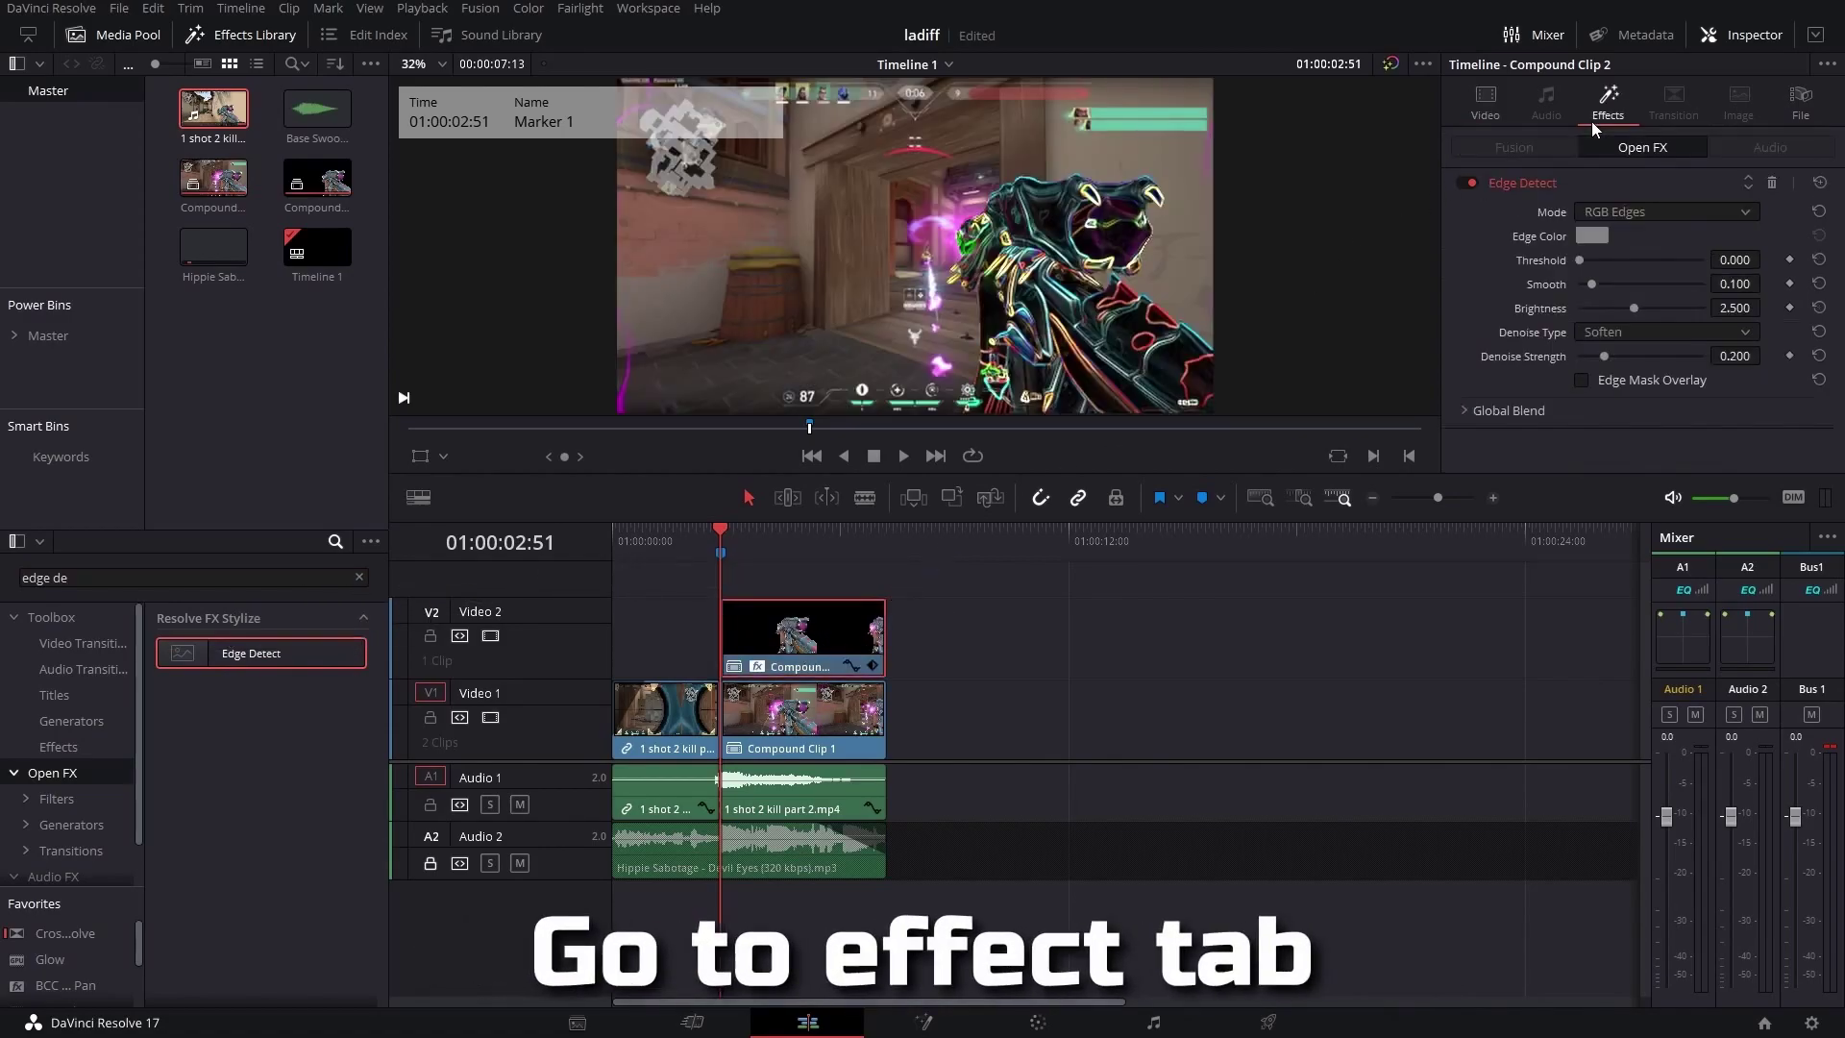
click(1614, 209)
click(1616, 251)
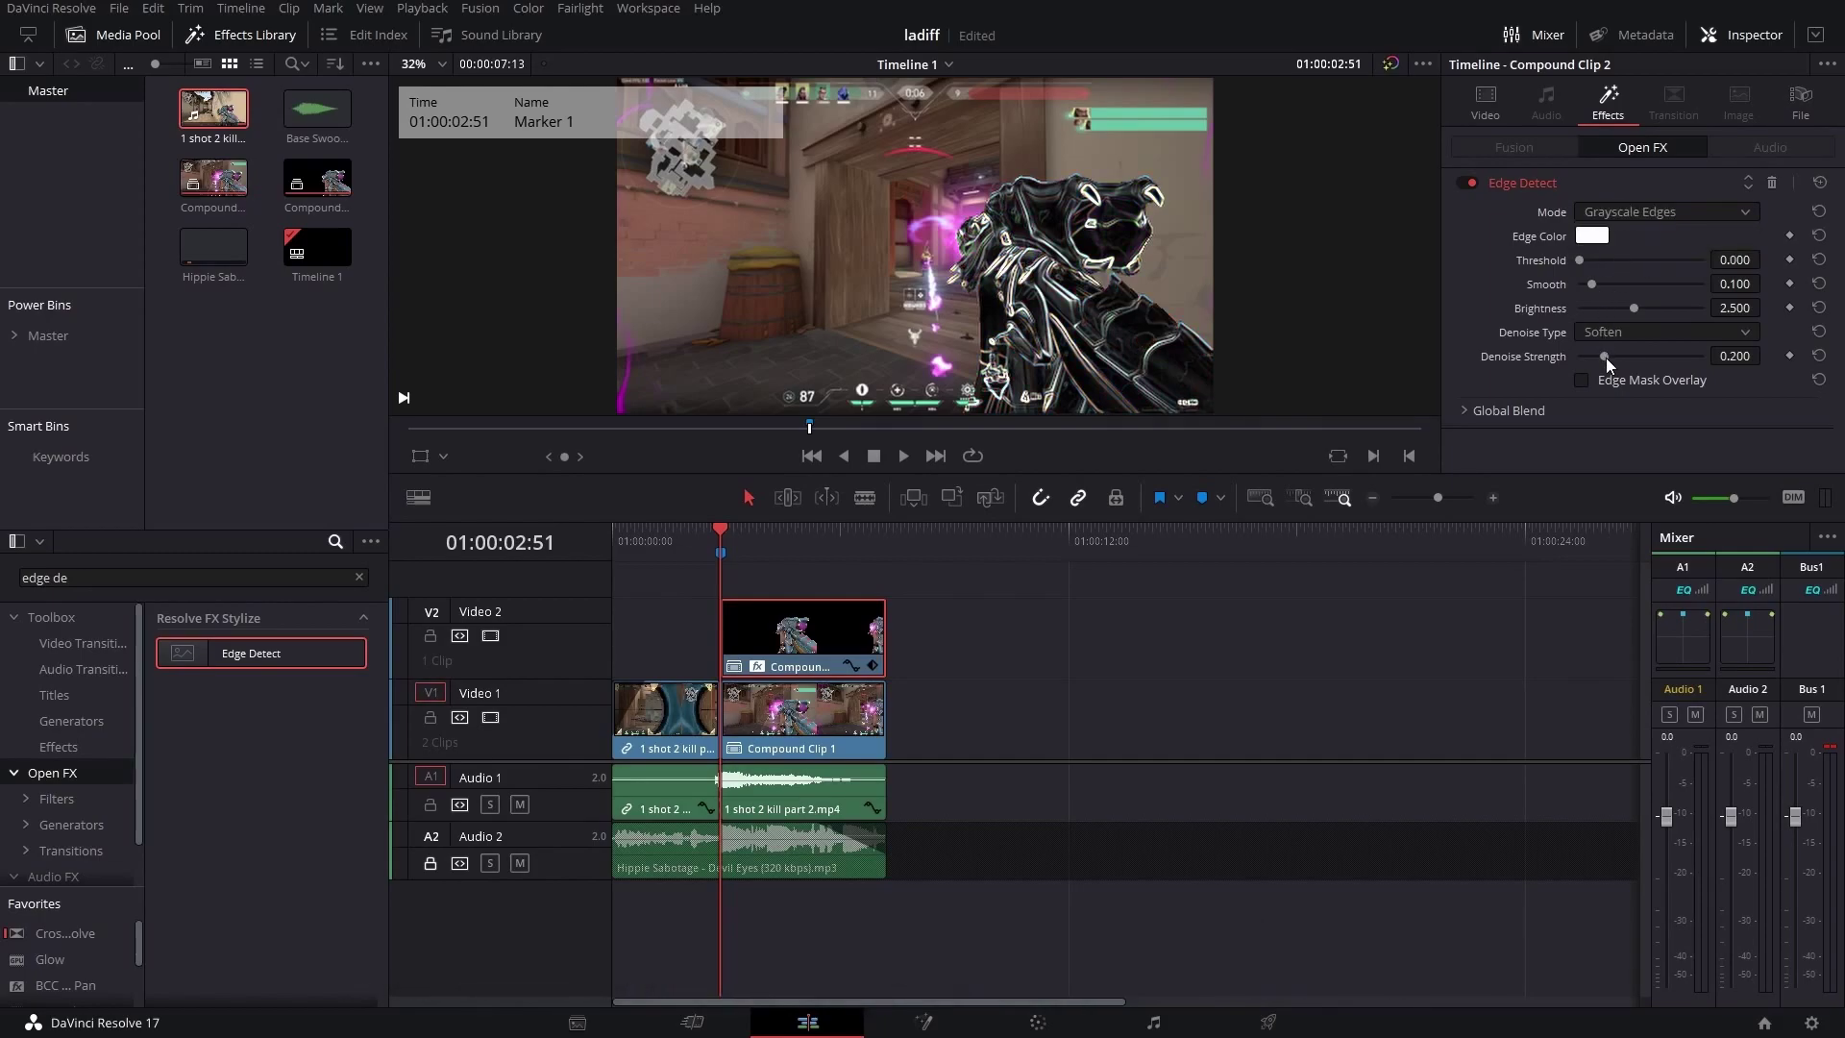
drag(1605, 357, 1625, 360)
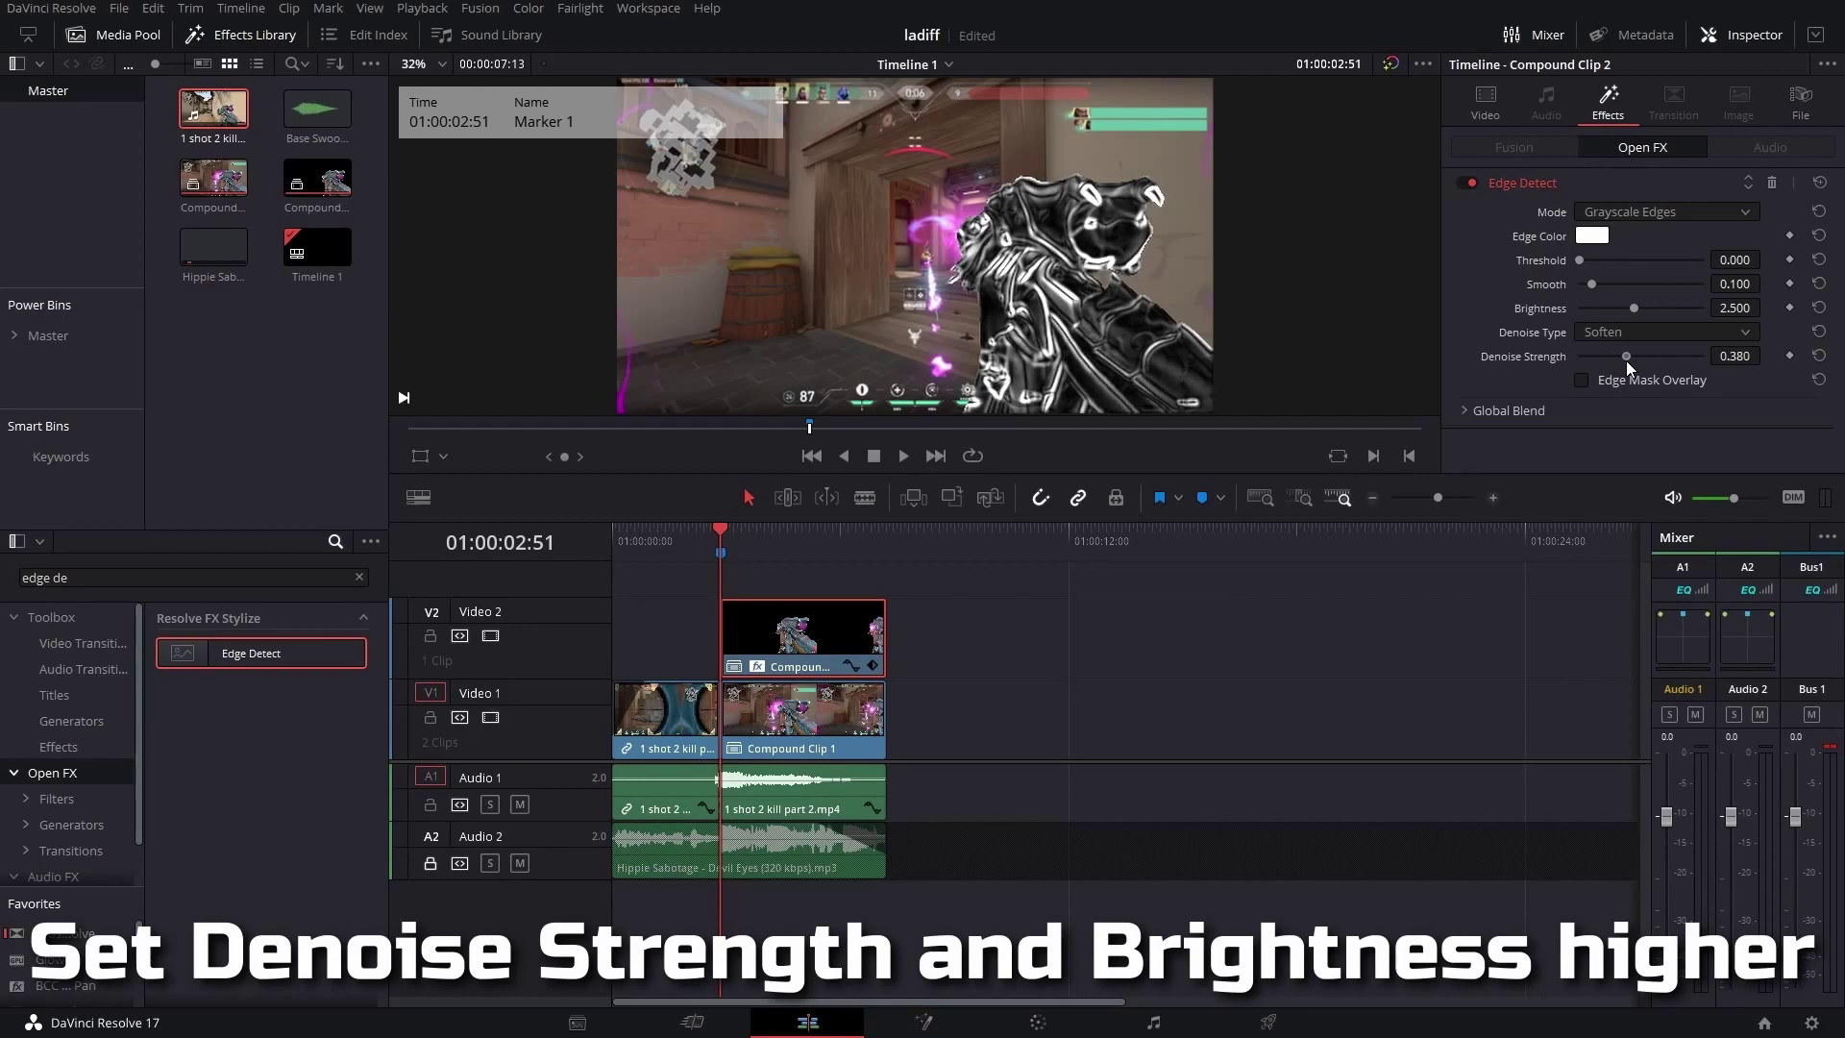
drag(1625, 360, 1645, 314)
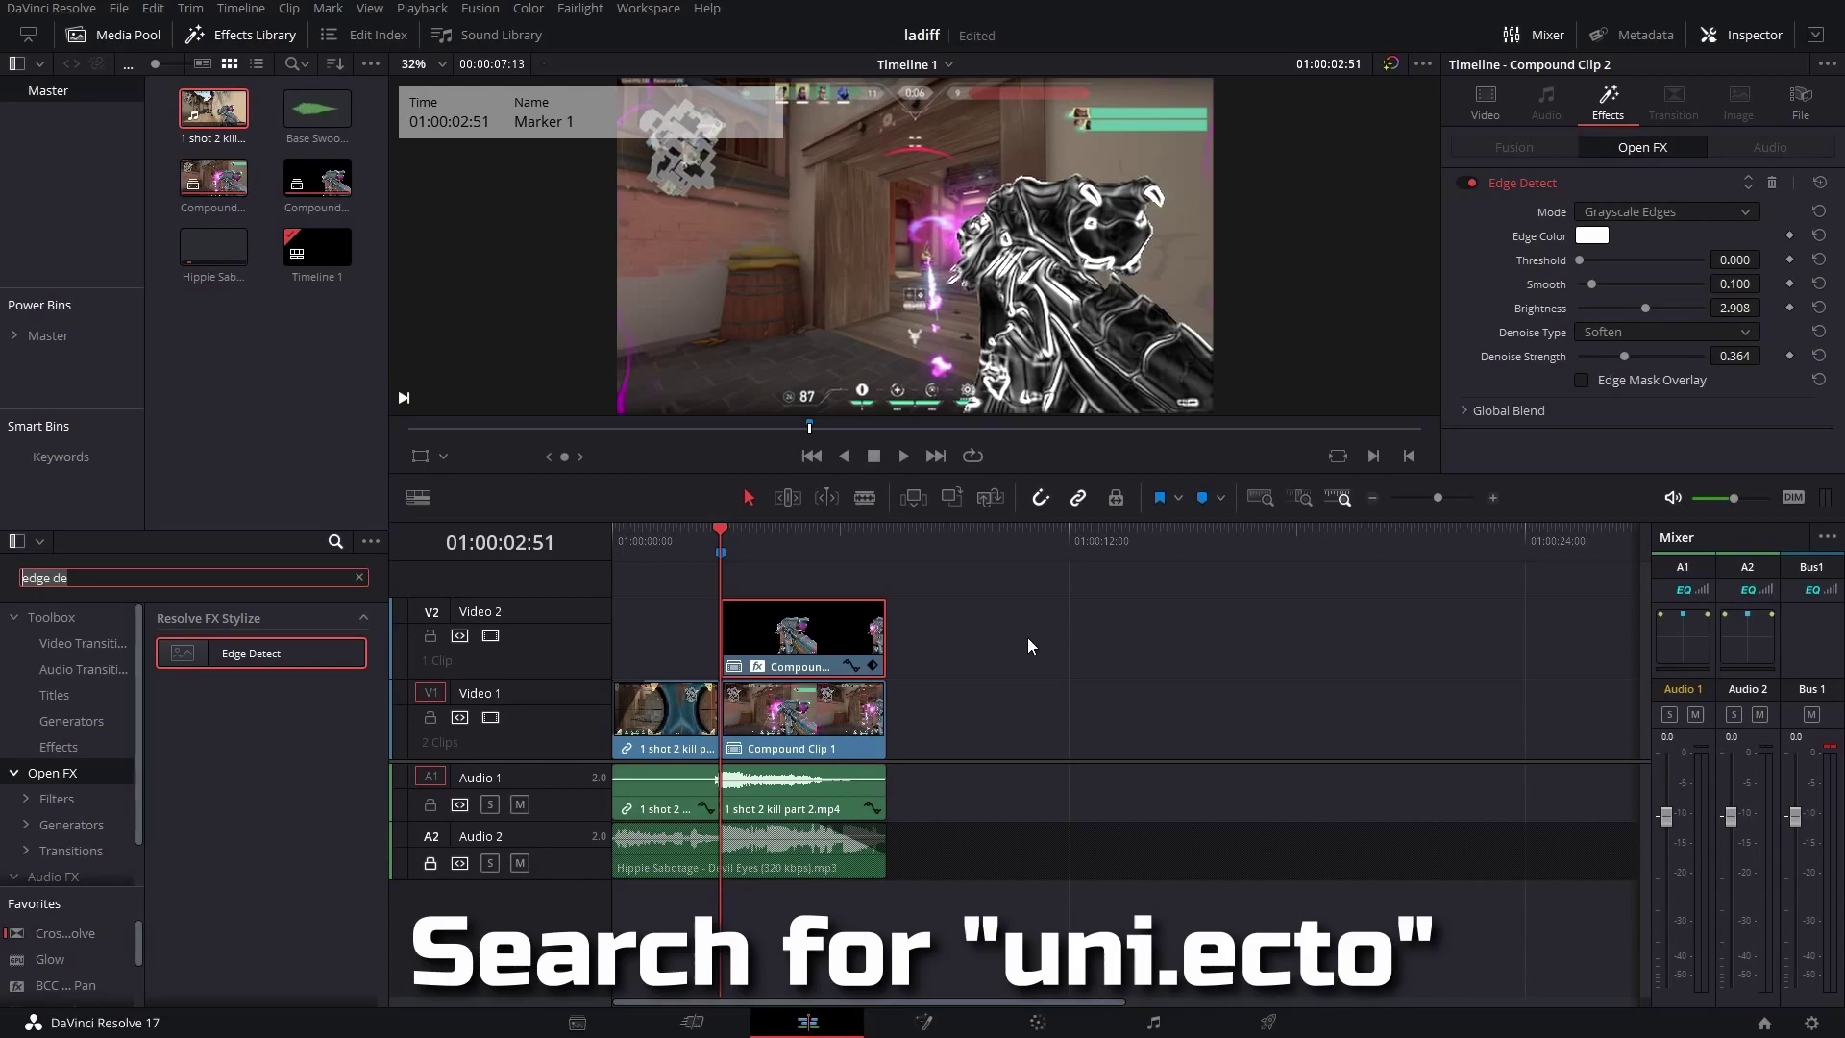
- Search 'uni.ec' and apply uni.Ecto to Compound Clip 2, expanding its settings
text(uni)
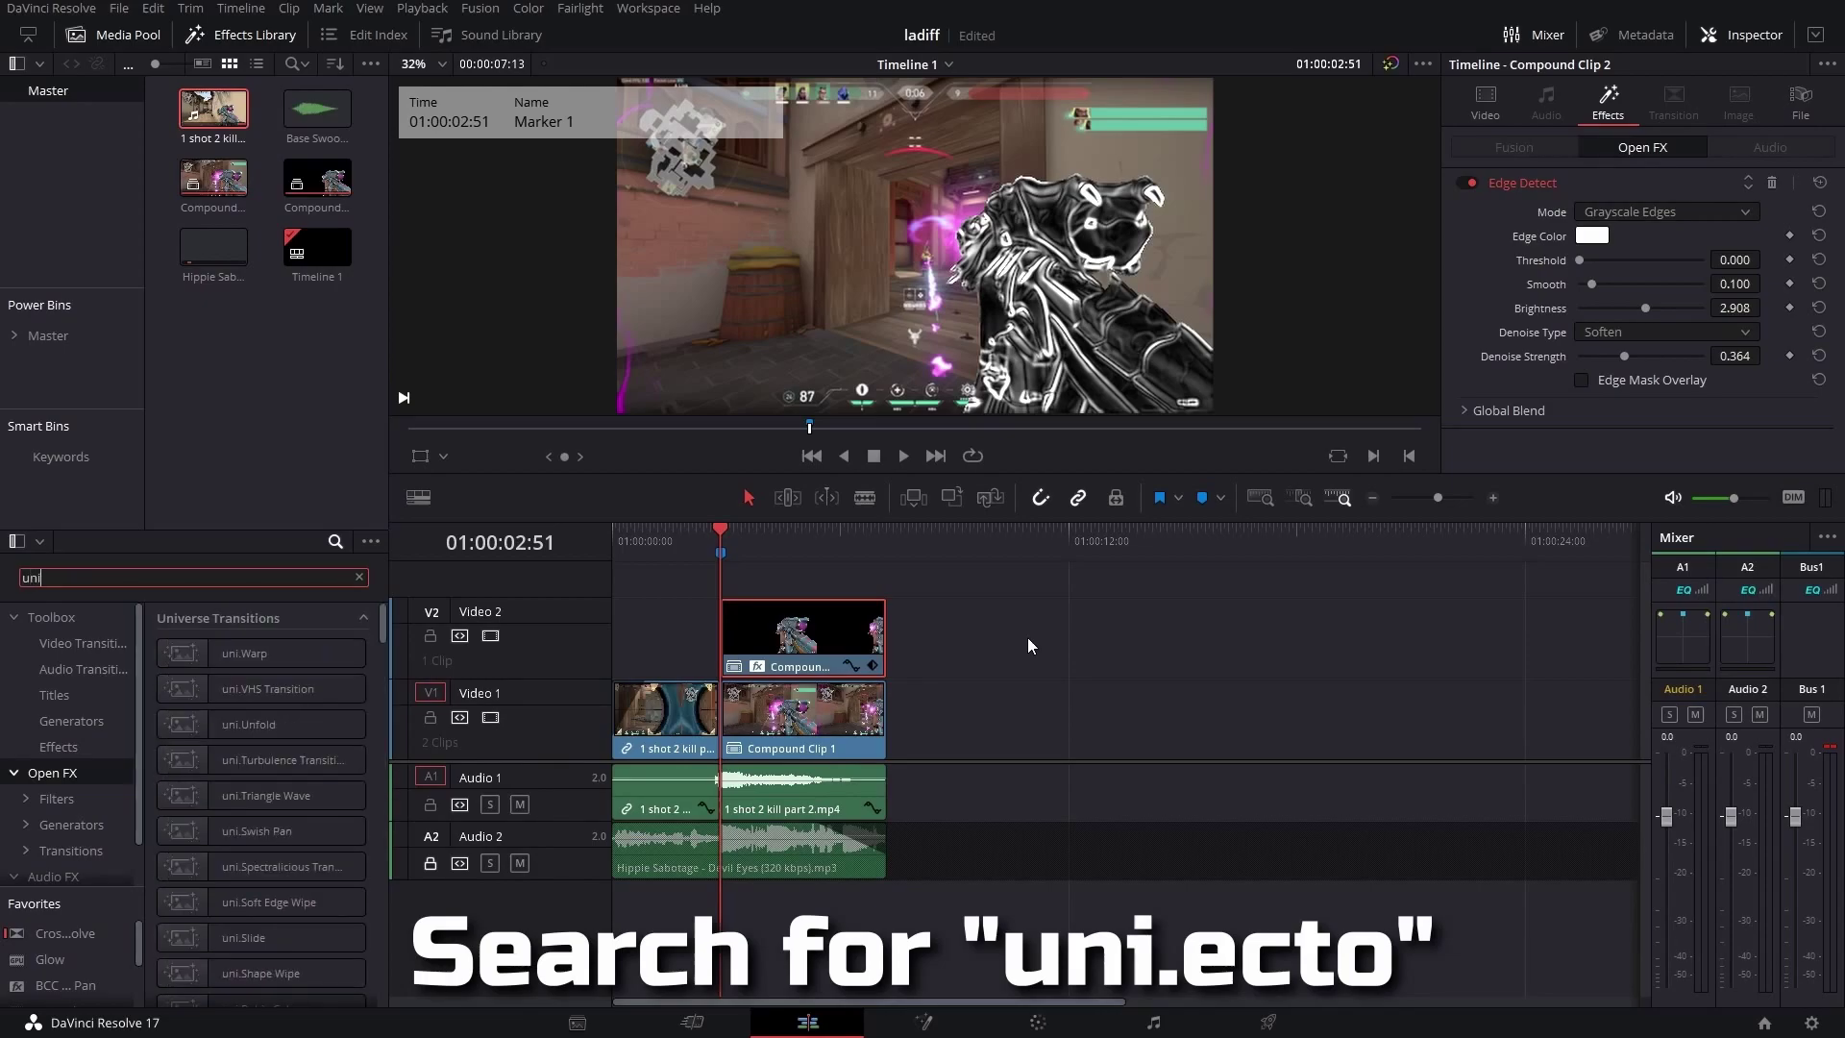
text(.e)
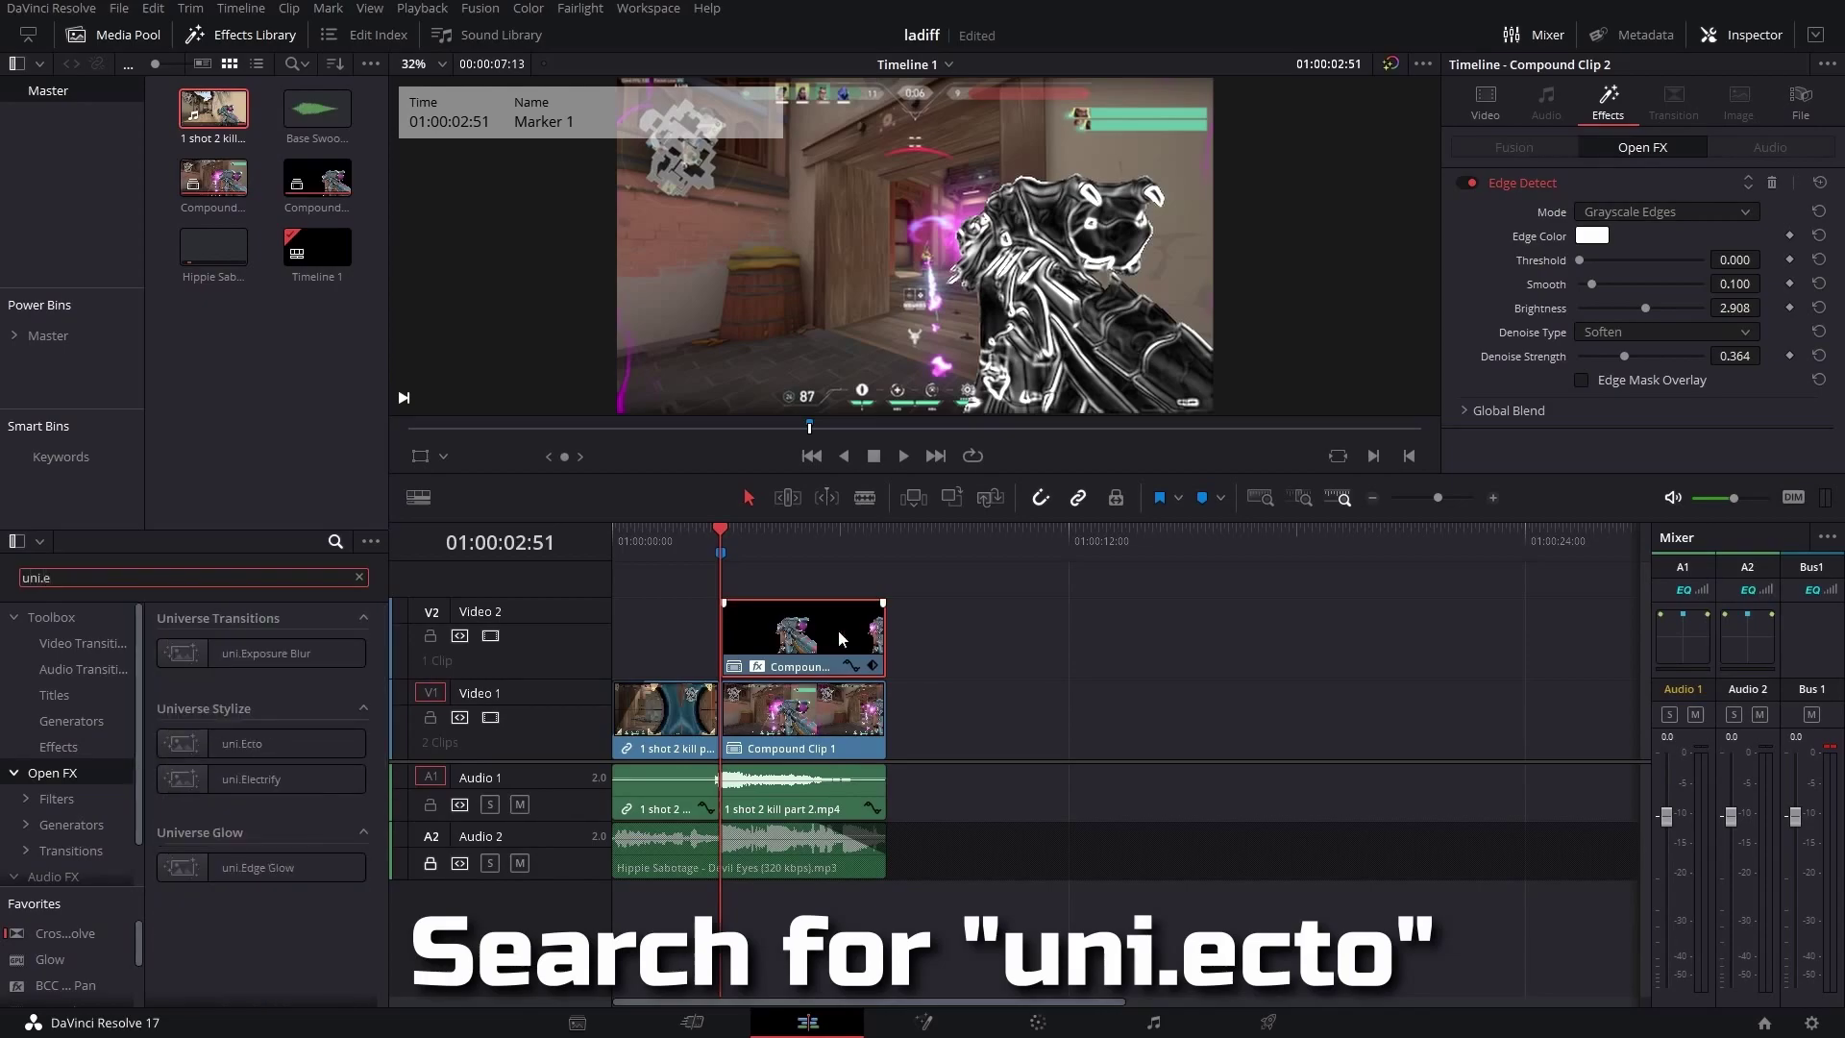
text(c)
drag(247, 661, 797, 637)
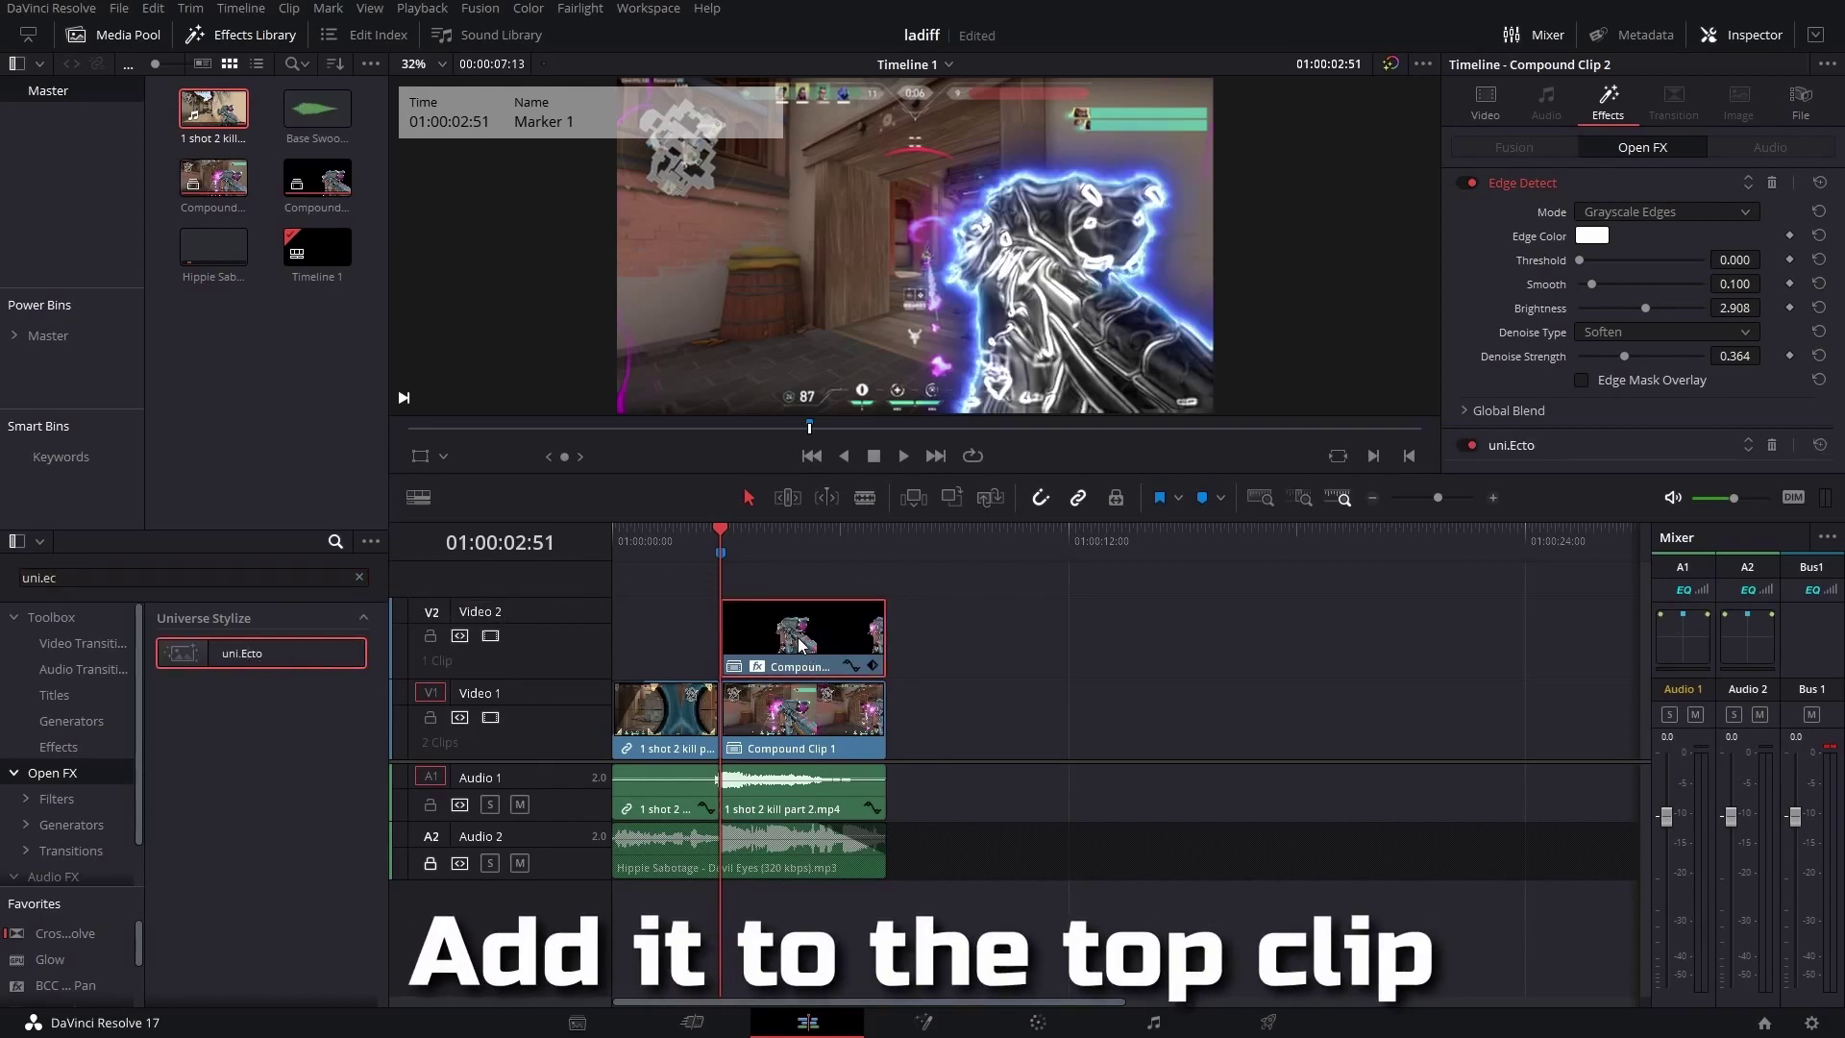
click(1521, 446)
scroll(1839, 238, down, 5)
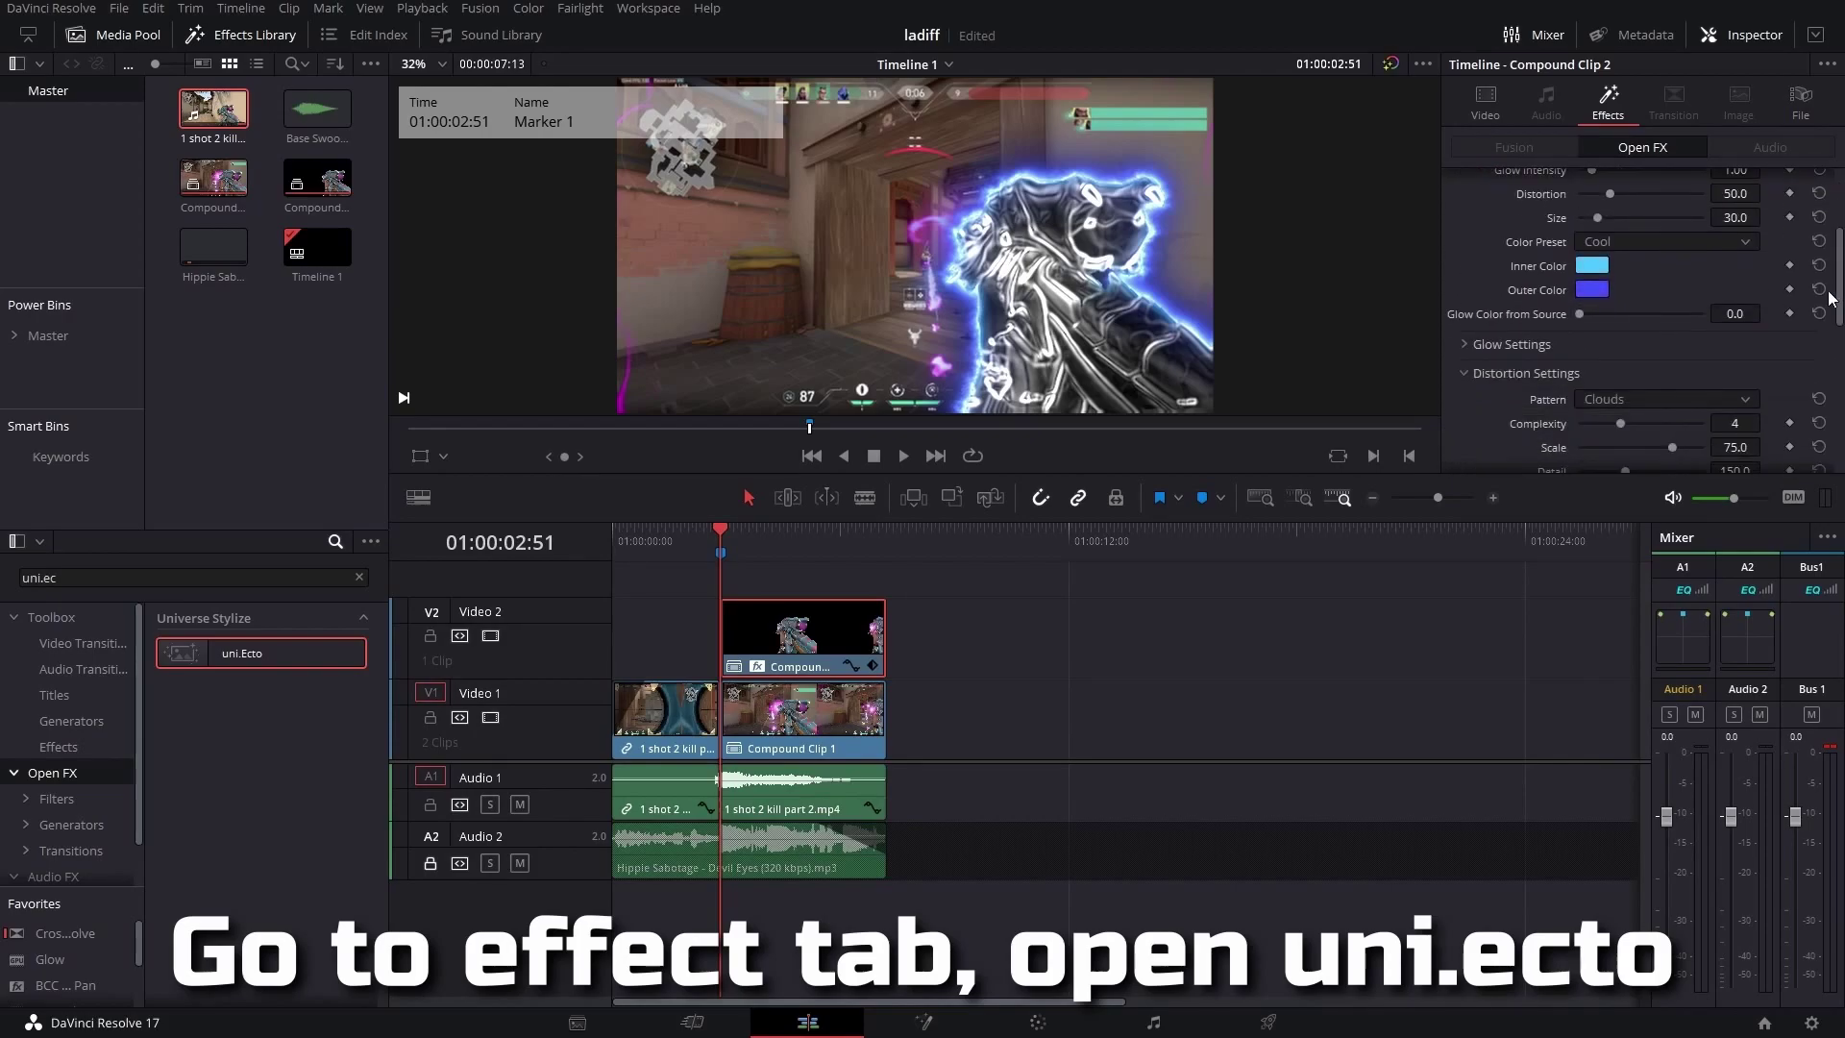
- Set uni.Ecto's Inner Color to red-pink and its Outer Color to purple
click(1587, 294)
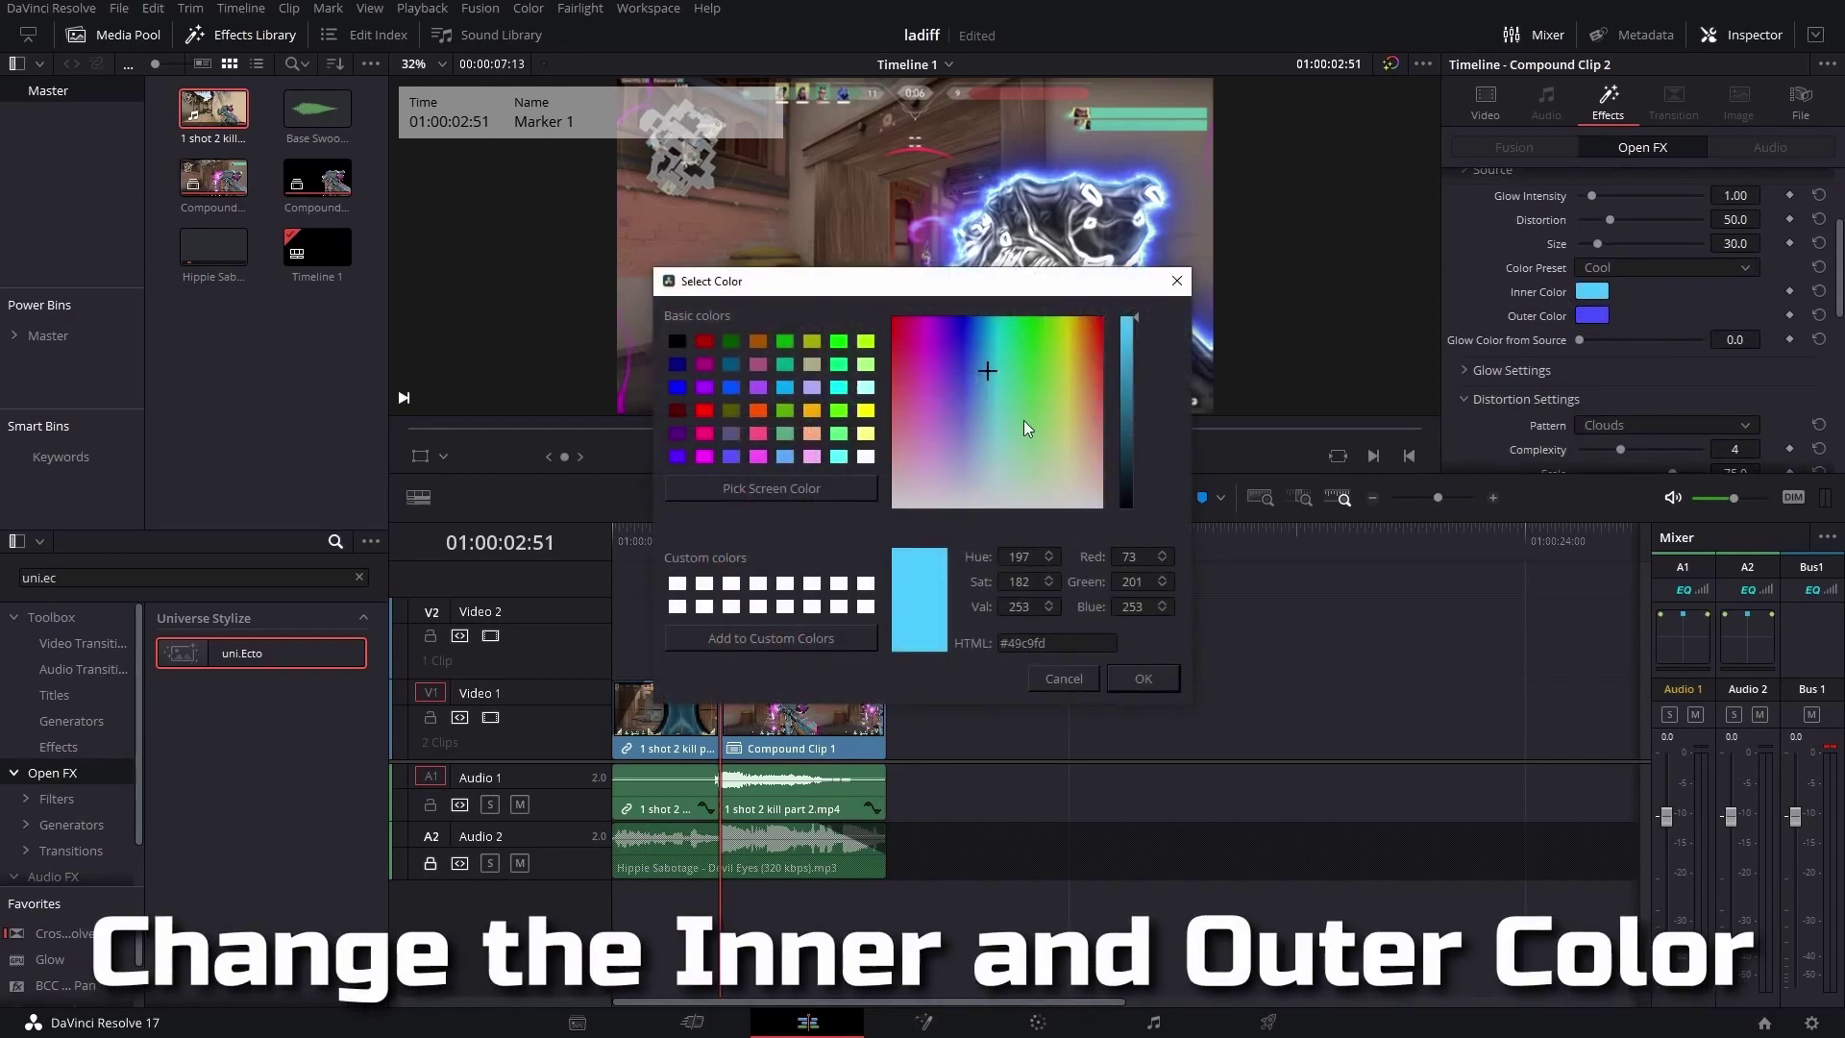
drag(1036, 427, 1096, 414)
click(1141, 678)
click(1592, 315)
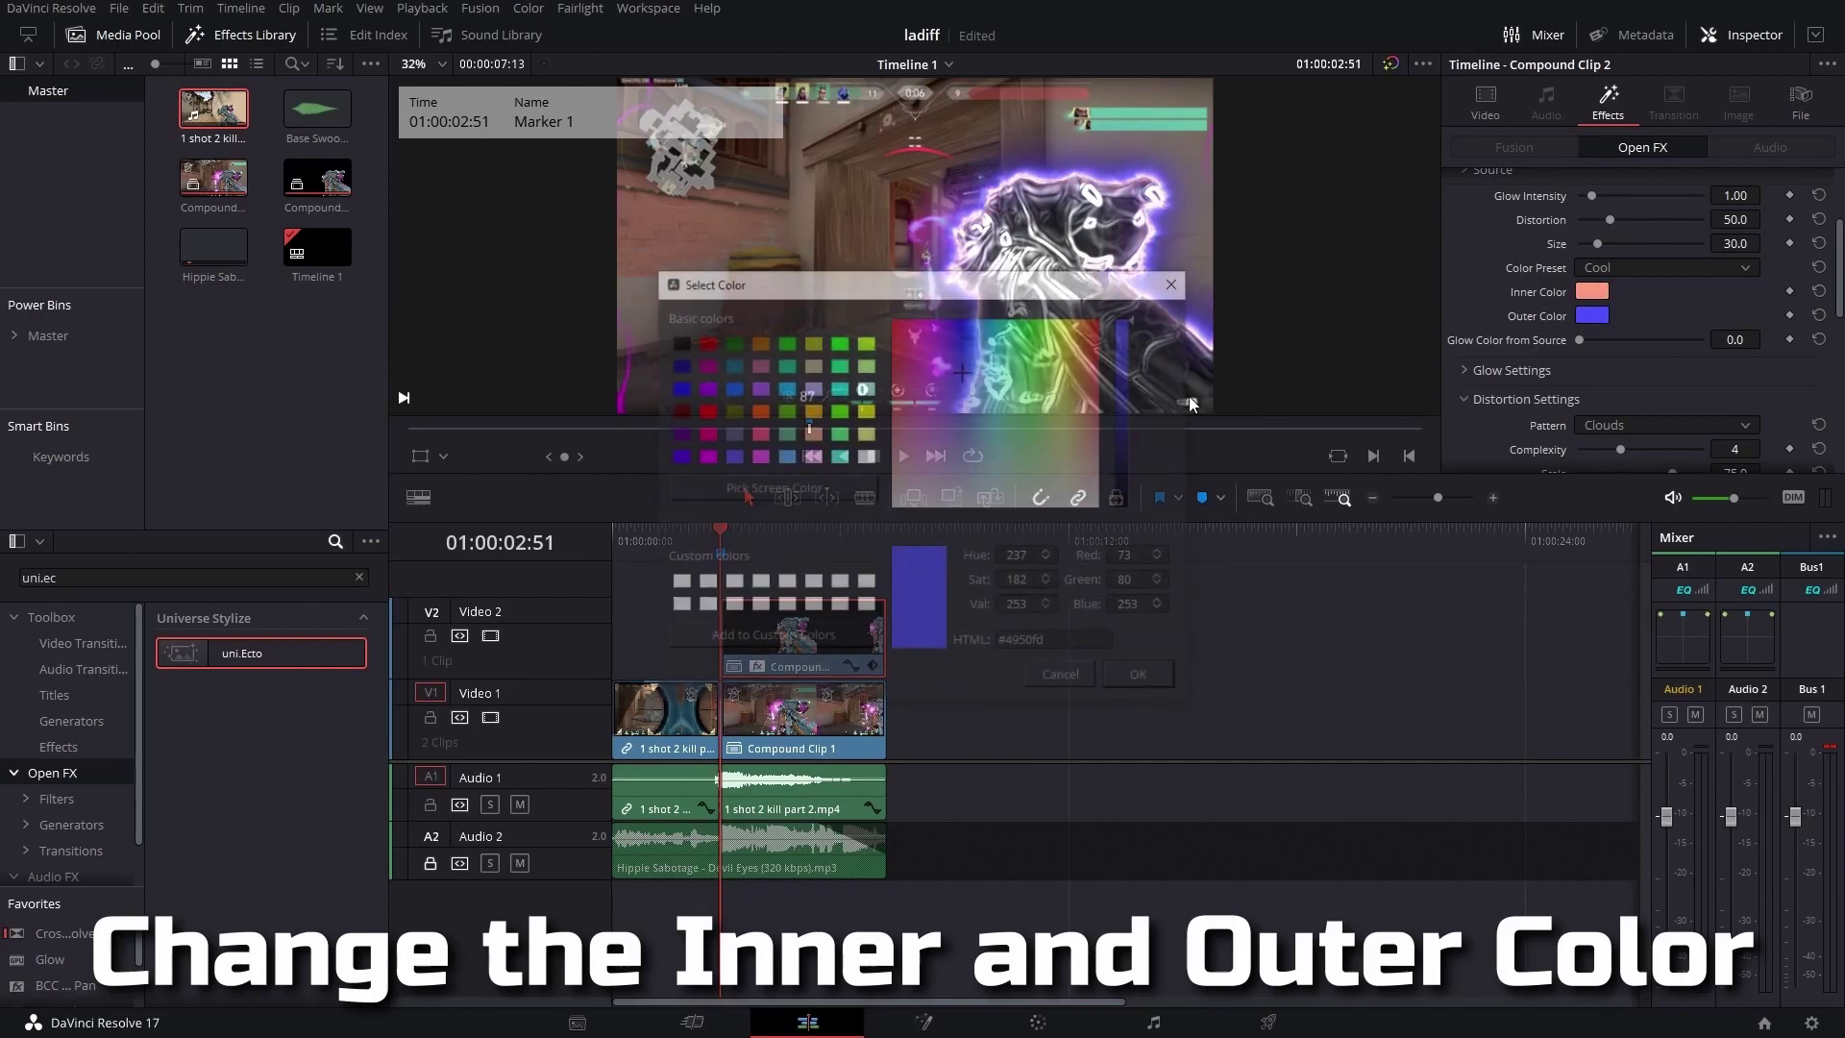
click(1089, 386)
mouse_move(1091, 382)
mouse_down()
mouse_move(981, 397)
mouse_move(951, 433)
mouse_move(947, 382)
mouse_up()
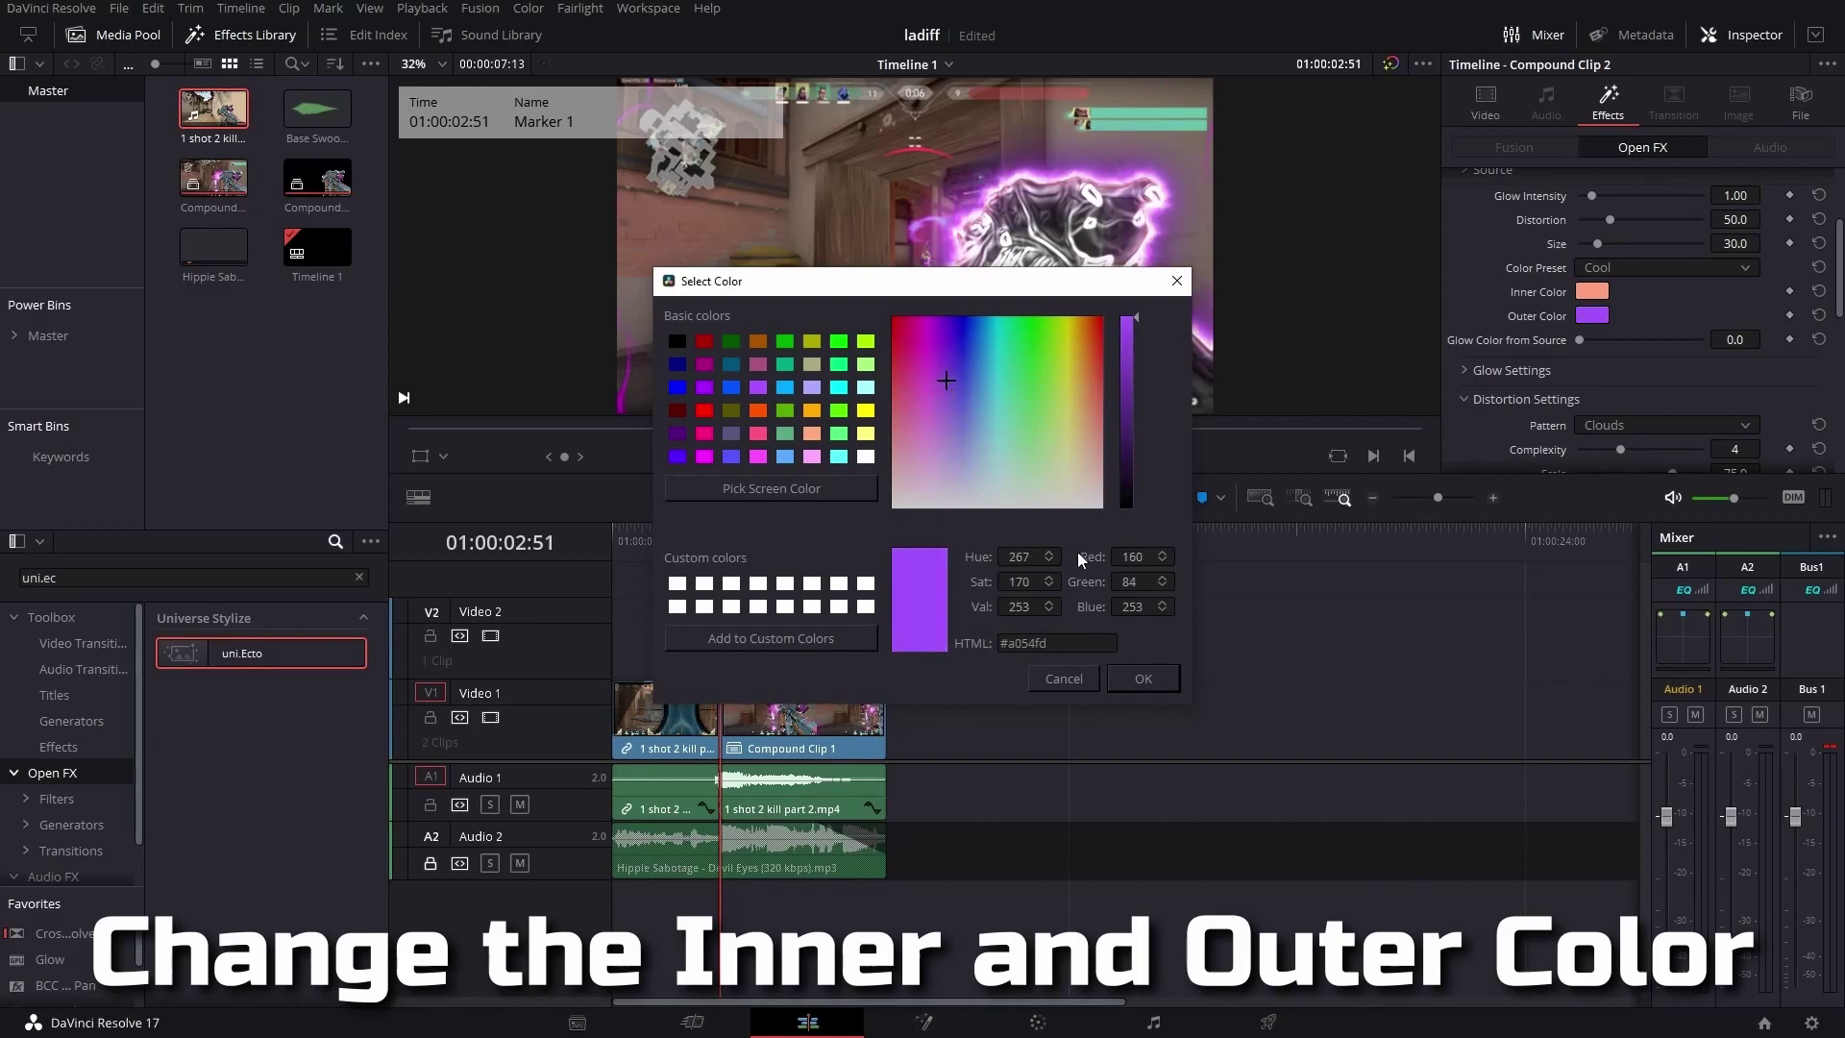
click(1157, 671)
click(1592, 291)
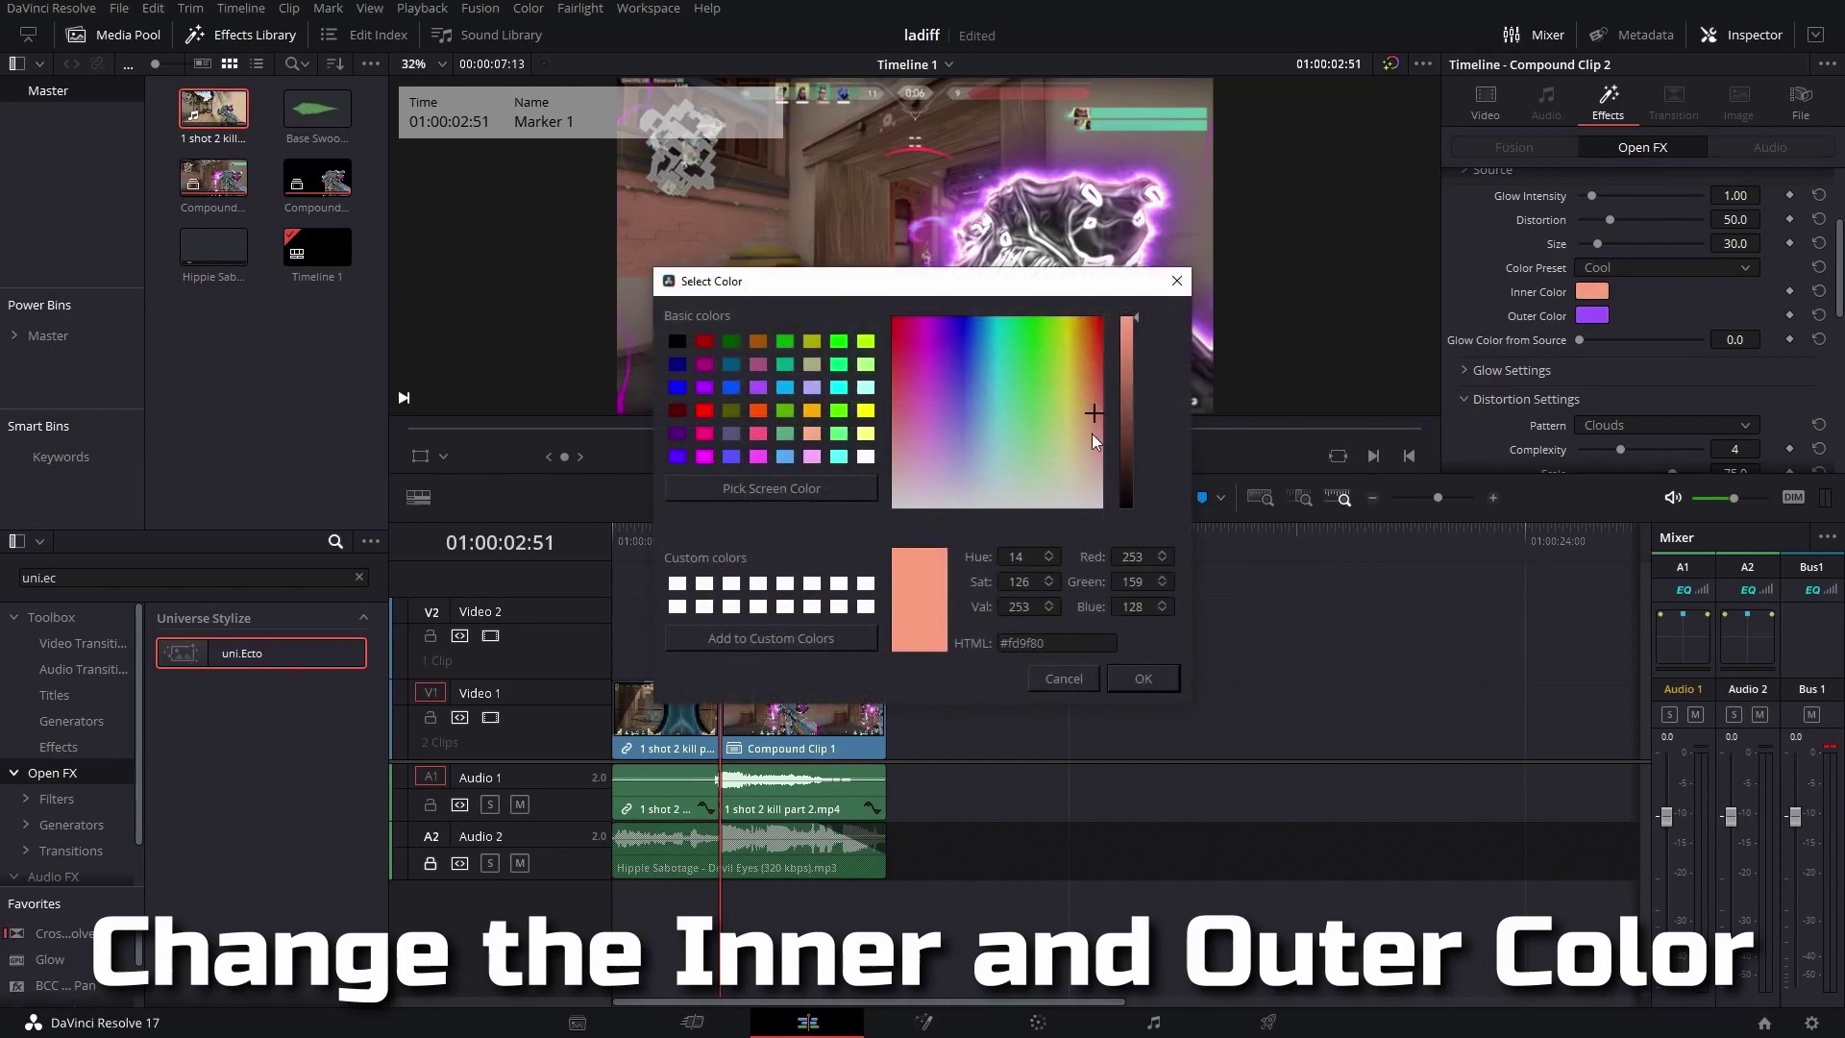
drag(1092, 434, 1105, 388)
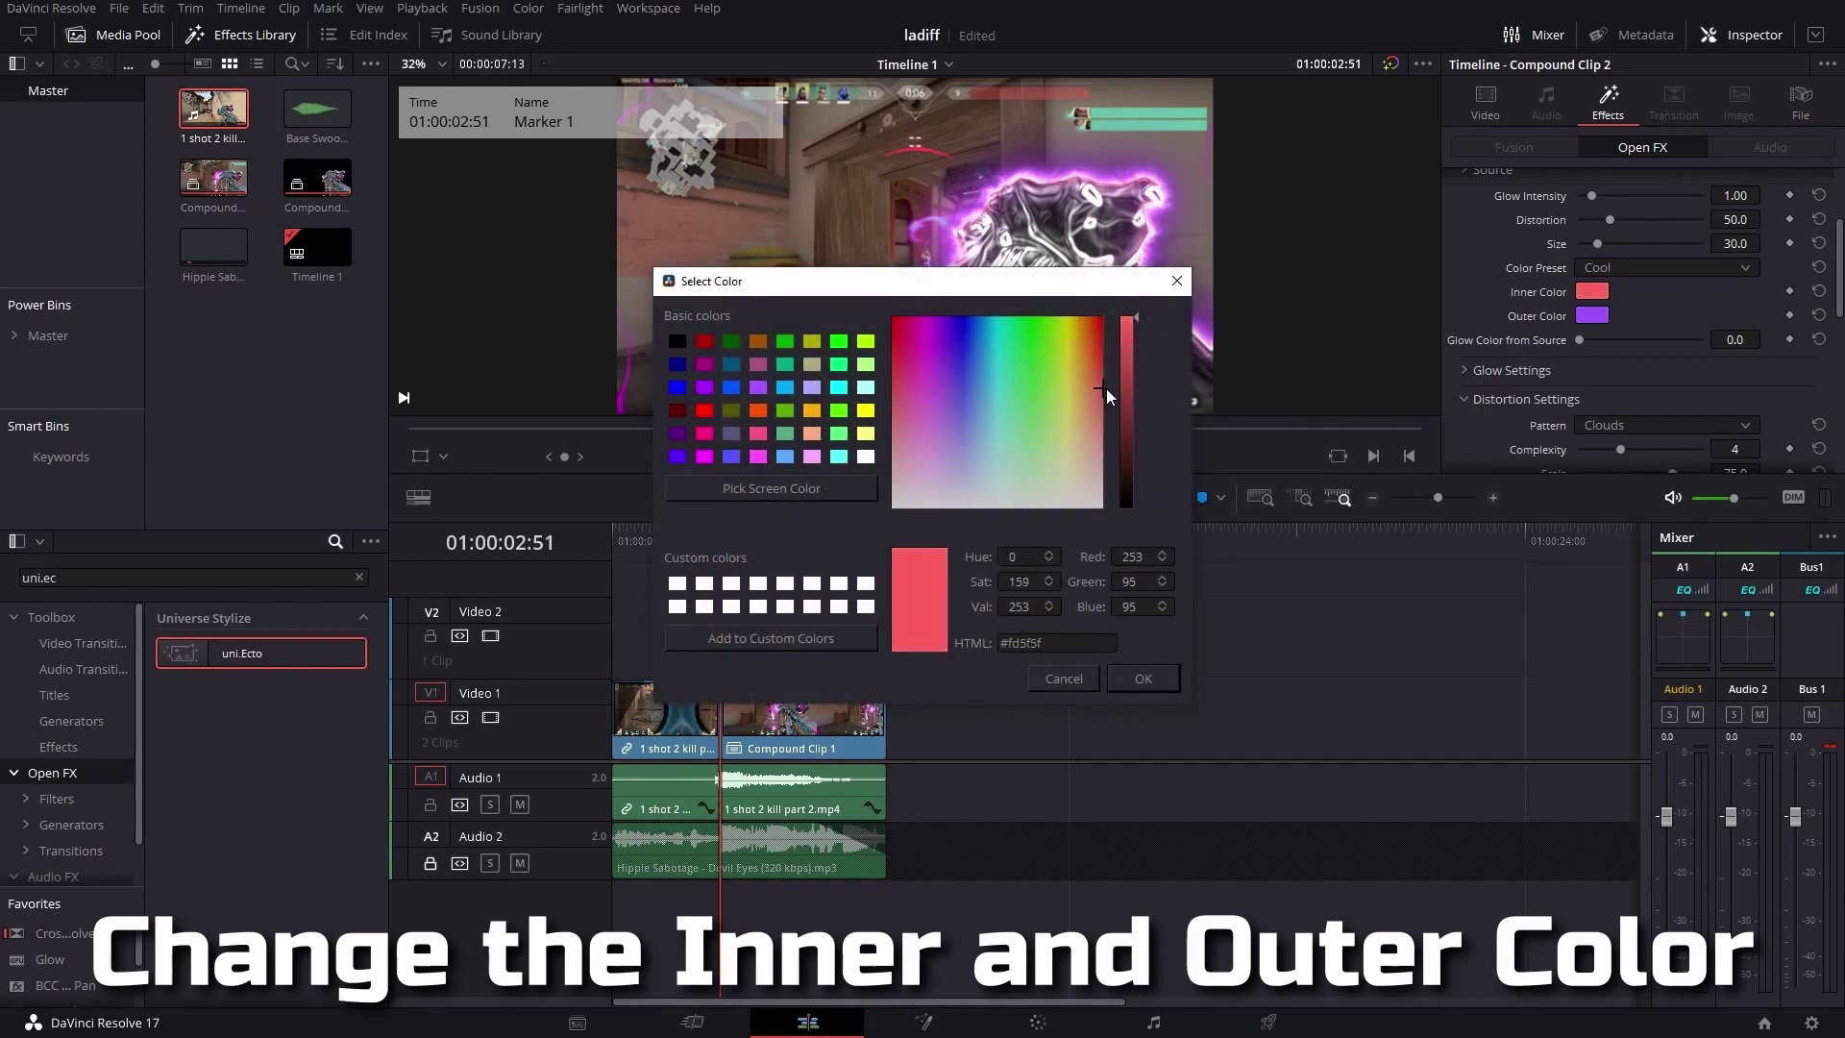
click(1143, 679)
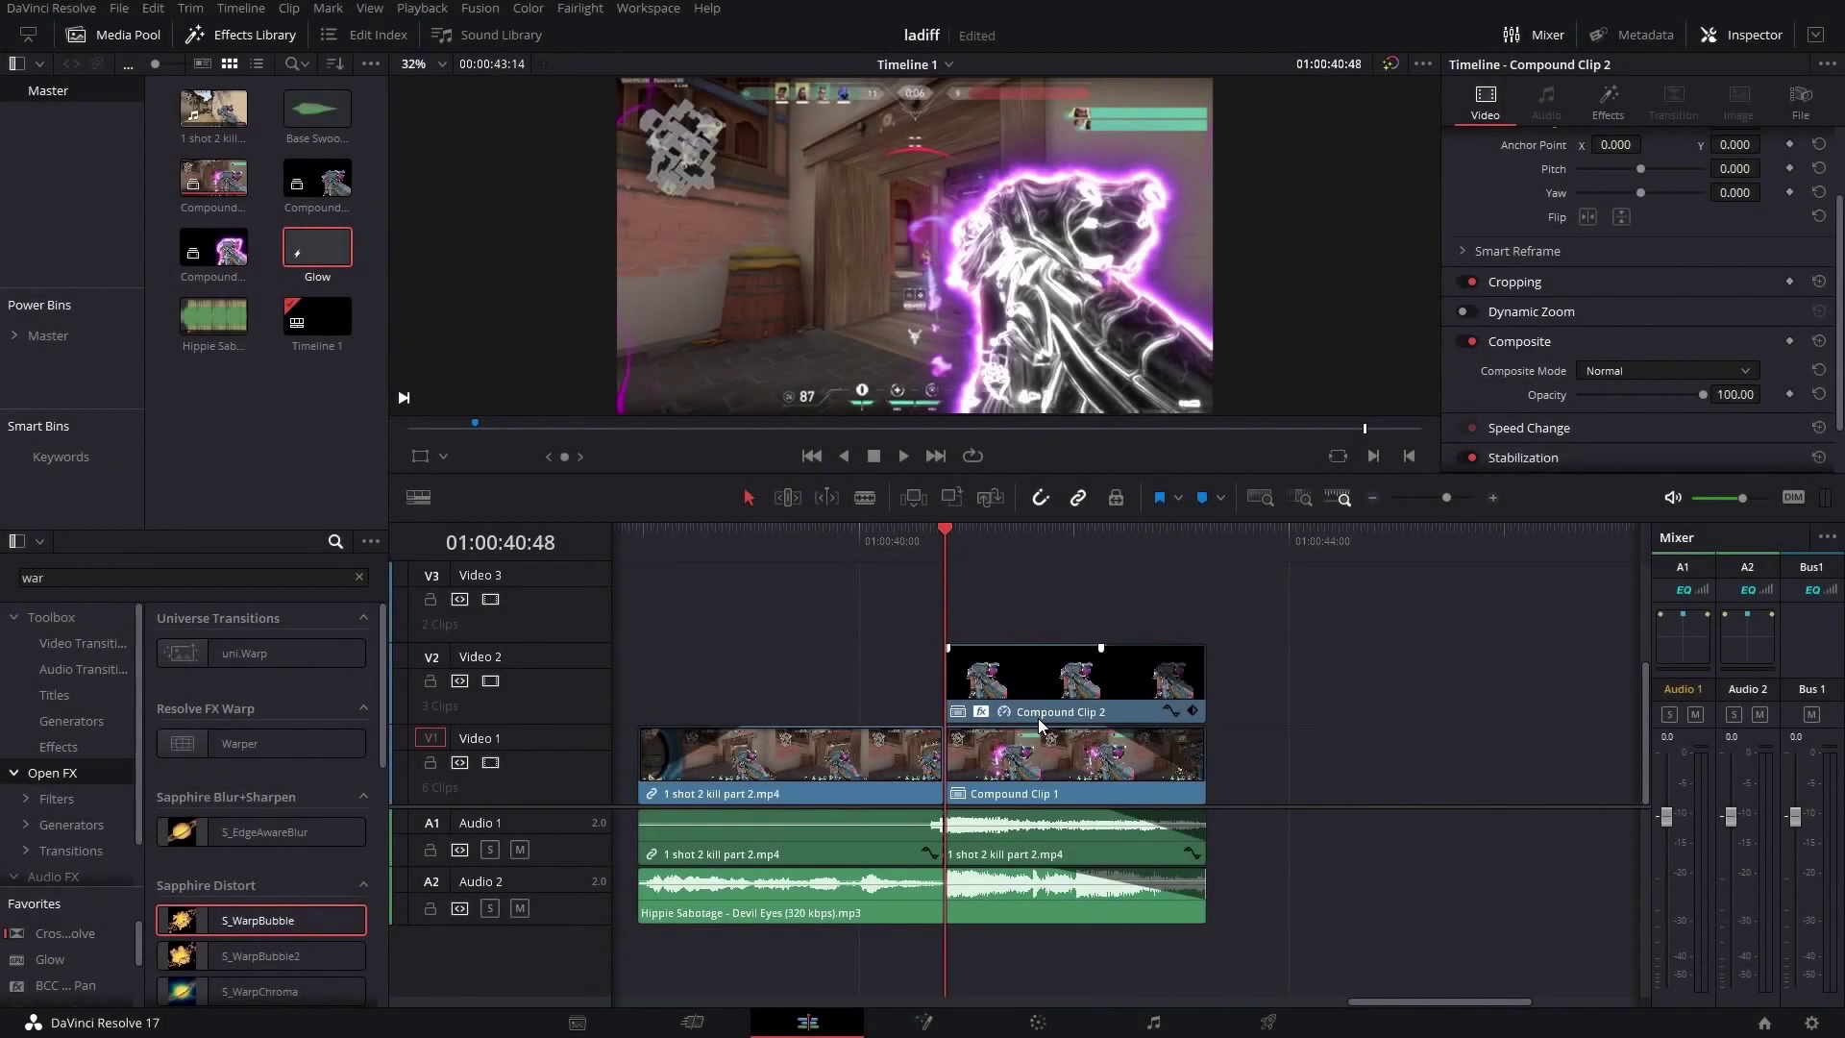
- Move Compound Clip 2 up to Video 3 and place a copy on Video 2
drag(1038, 717, 1000, 625)
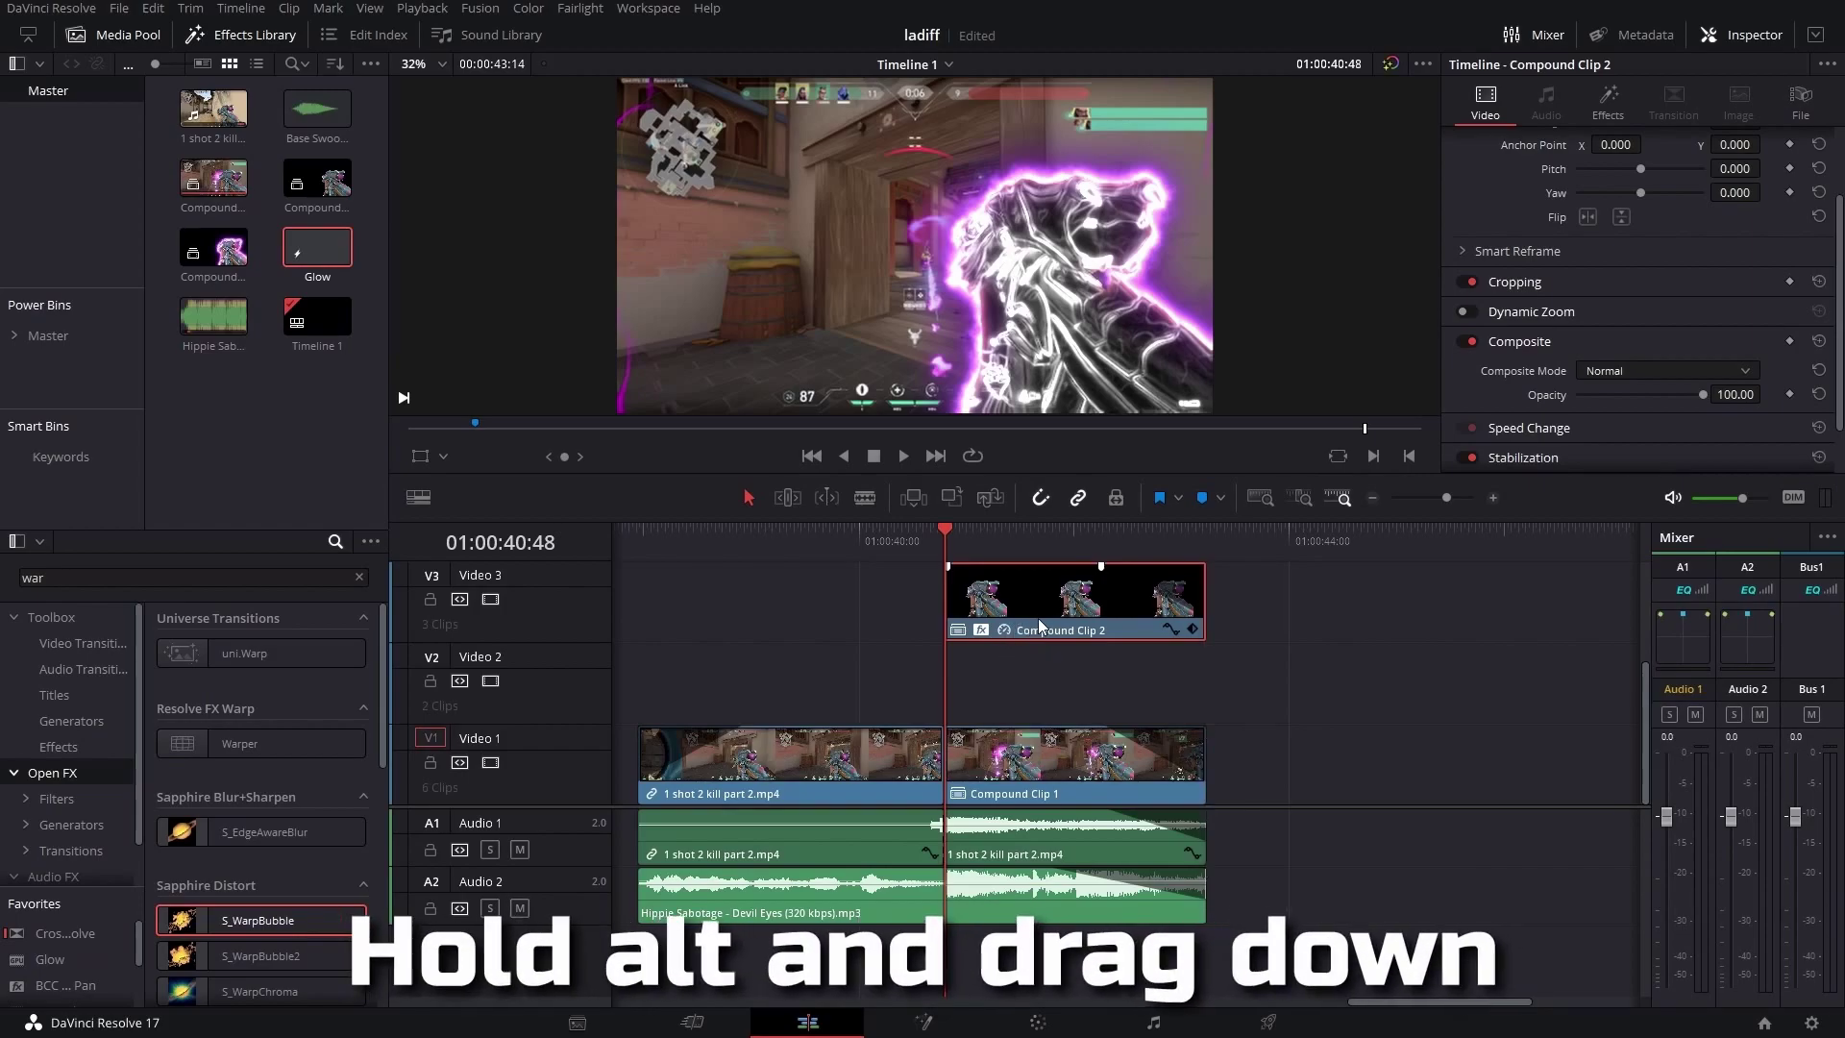
drag(1038, 623, 1045, 710)
drag(1043, 710, 1069, 702)
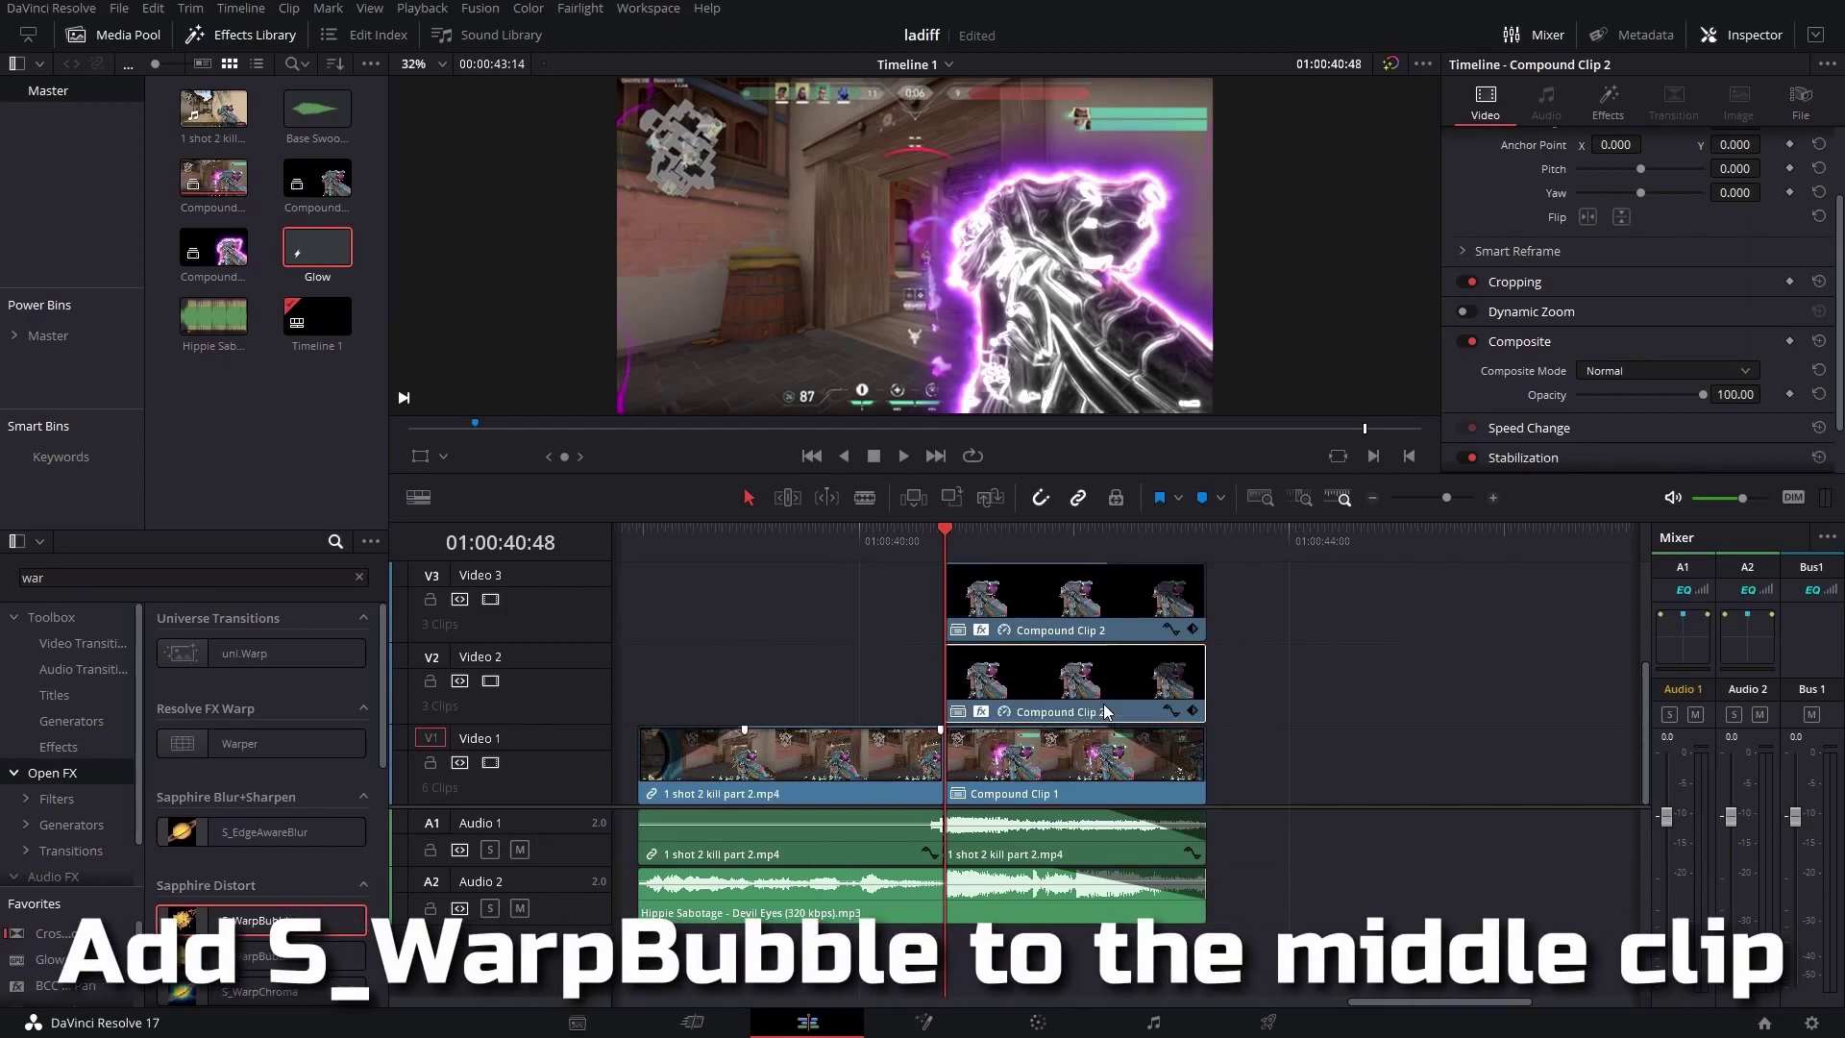
- Apply S_WarpBubble to the Video 2 copy and set its Composite Mode to Add
click(1103, 703)
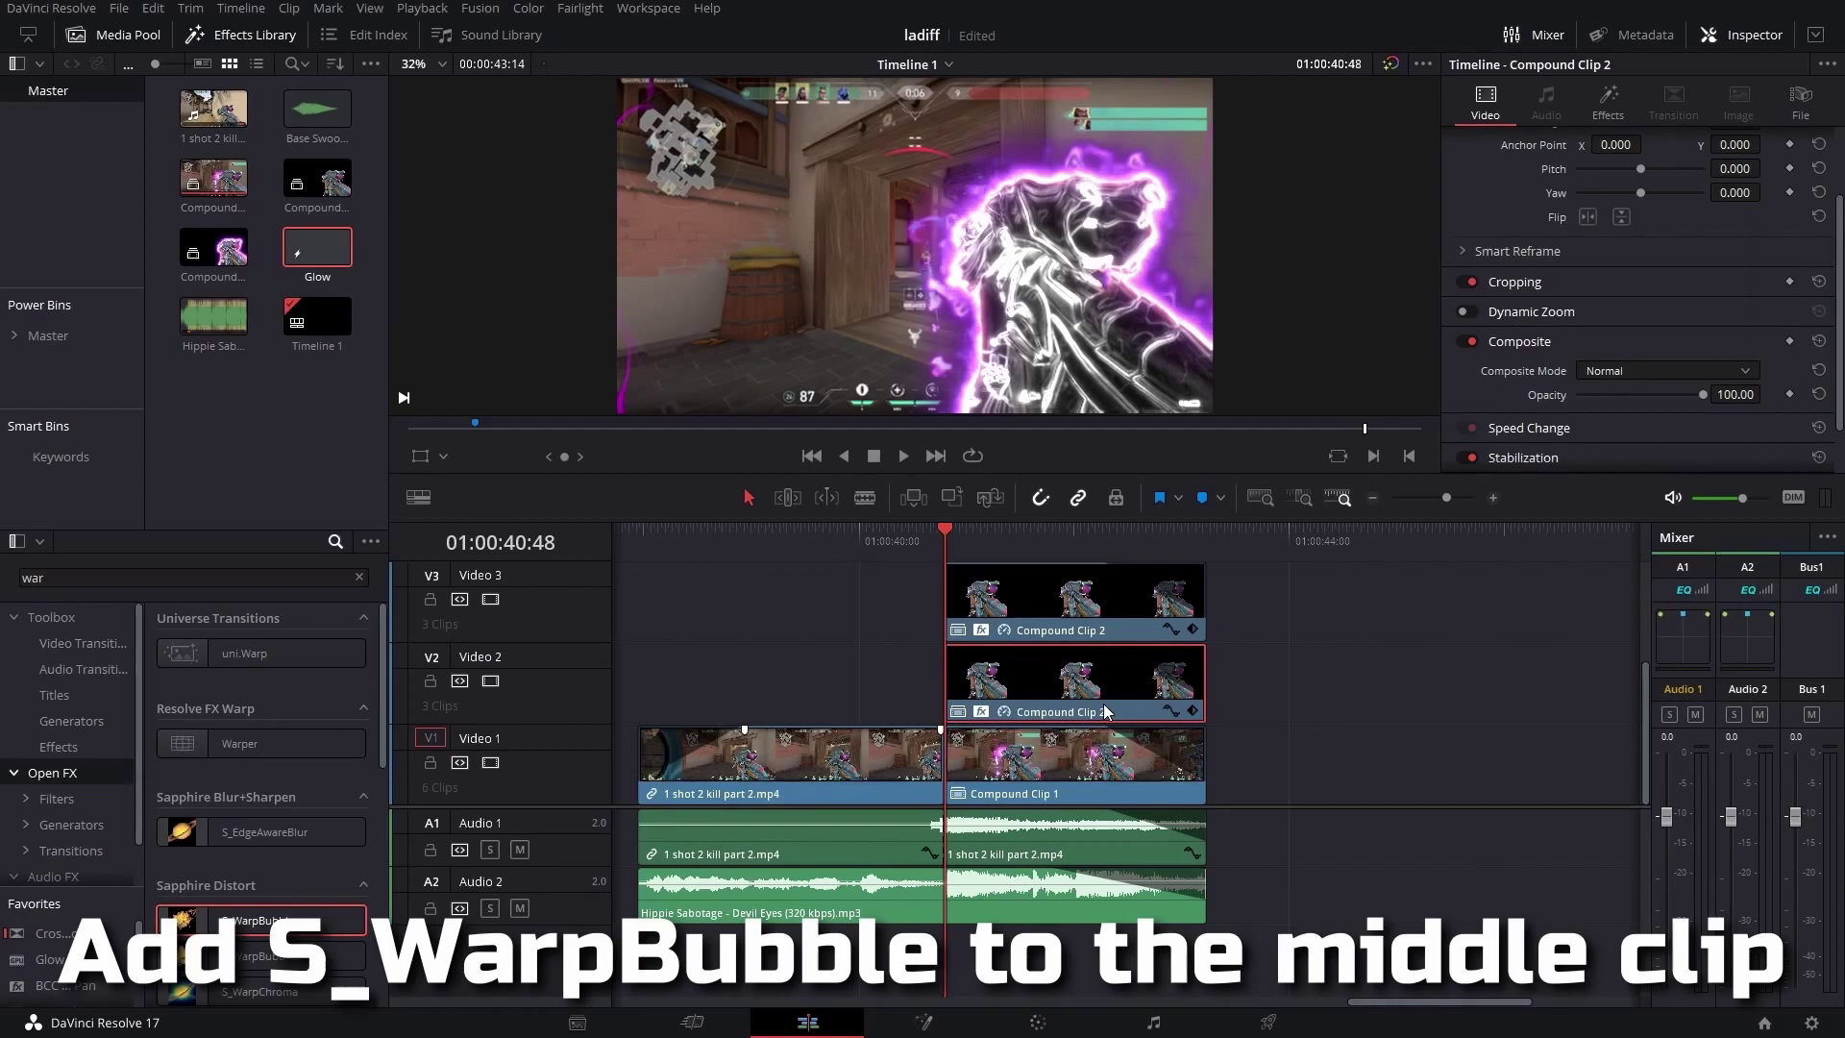
click(1629, 373)
click(1618, 413)
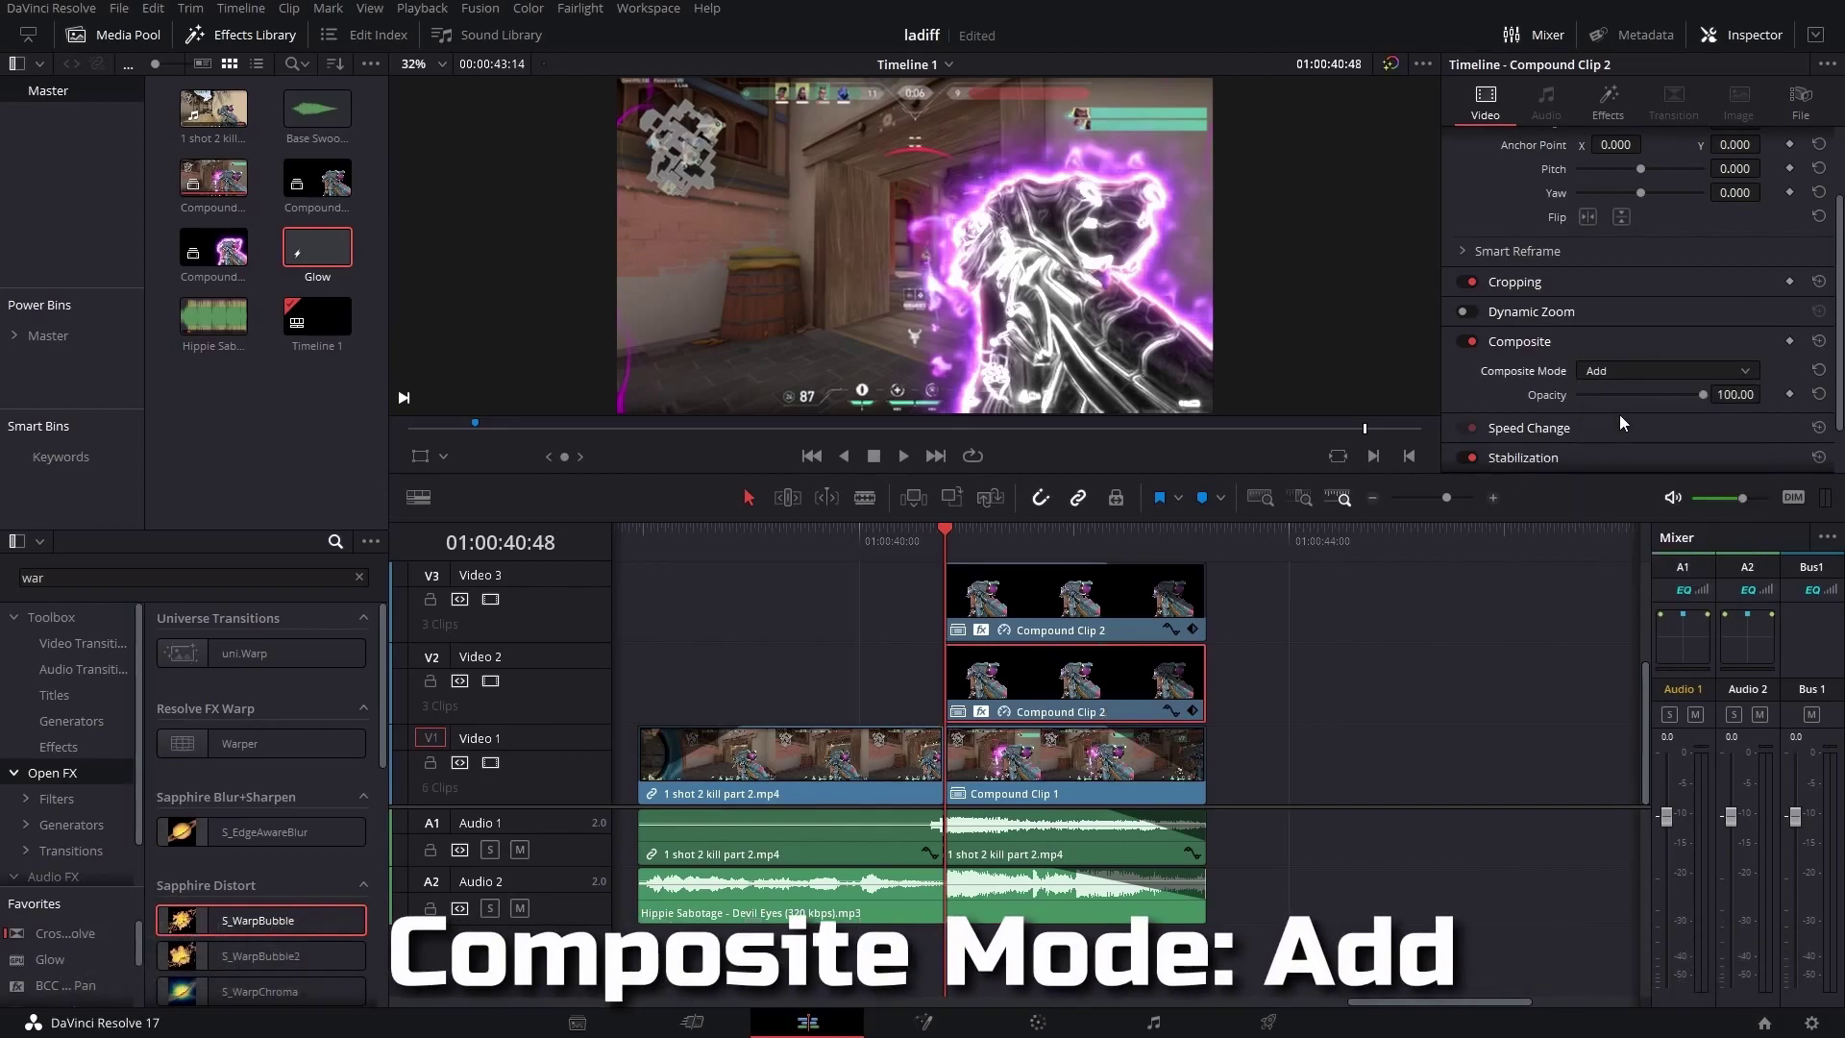
click(1605, 111)
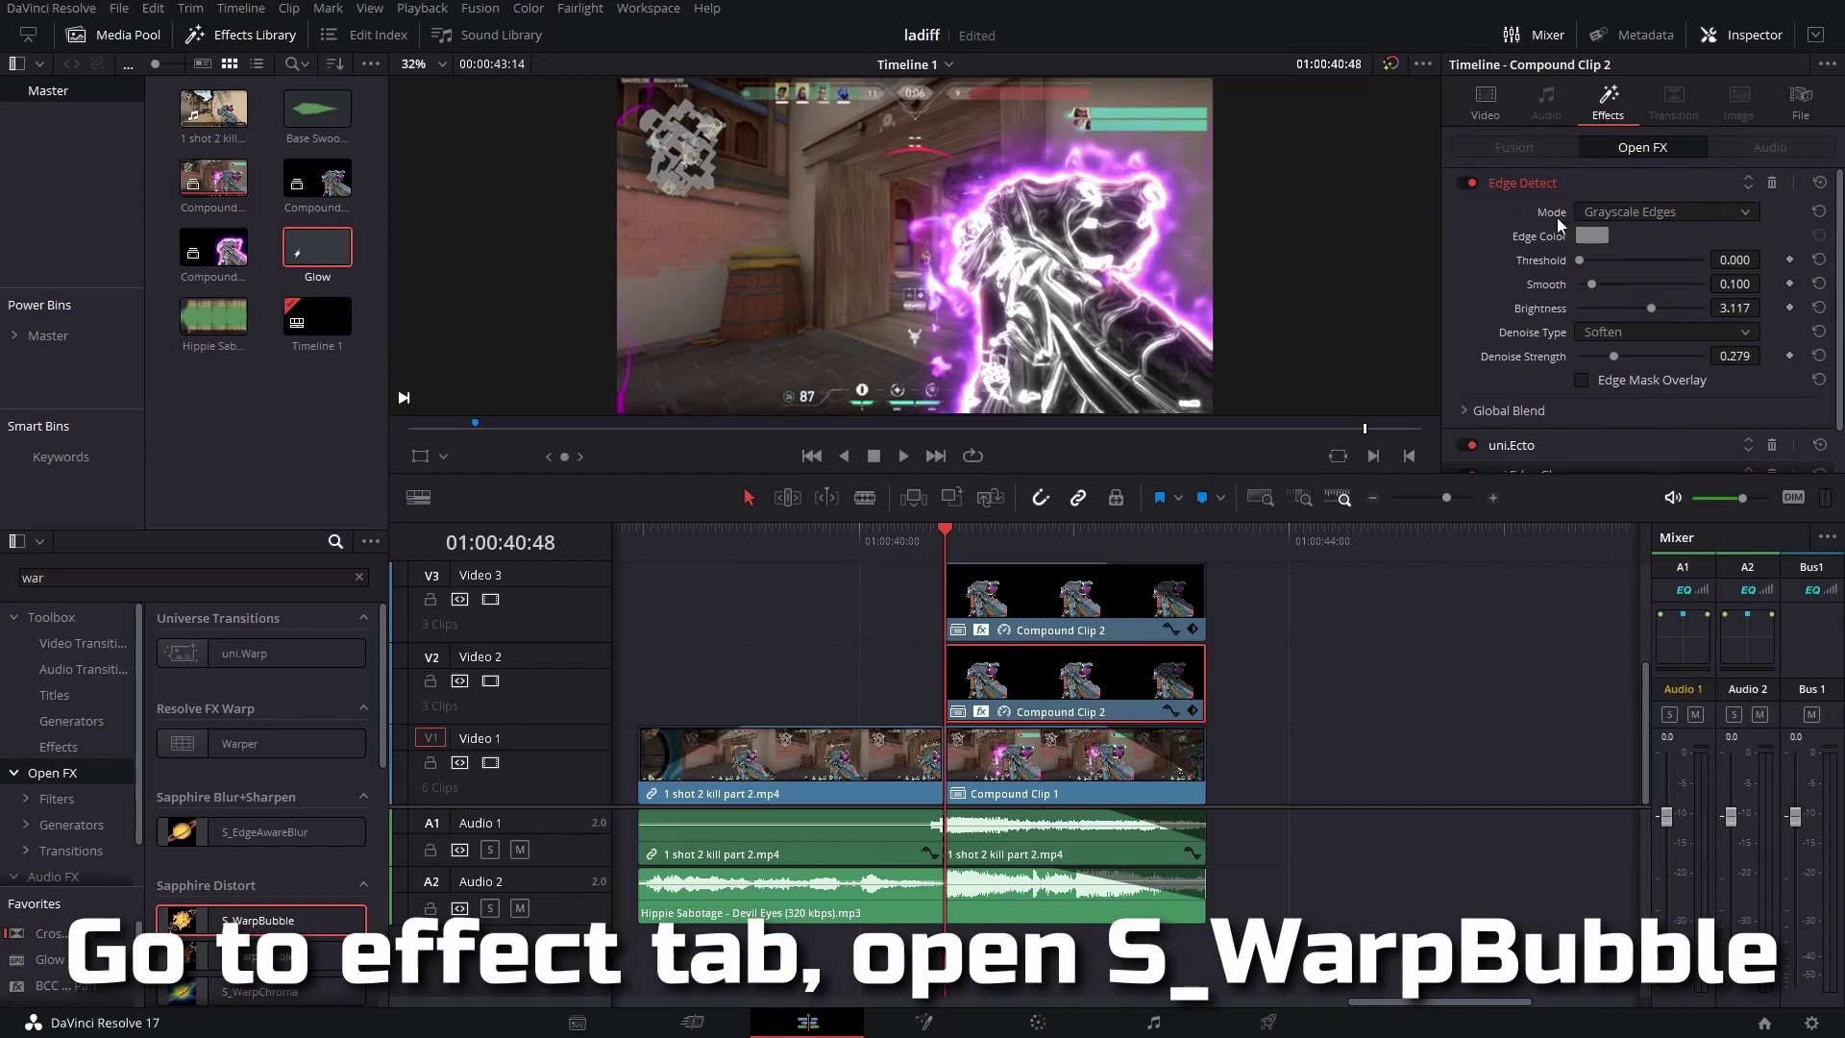
- Raise S_WarpBubble Amplitude to 0.868 and lower the copy's Composite Opacity to about 44
scroll(1550, 423, down, 1)
click(1543, 463)
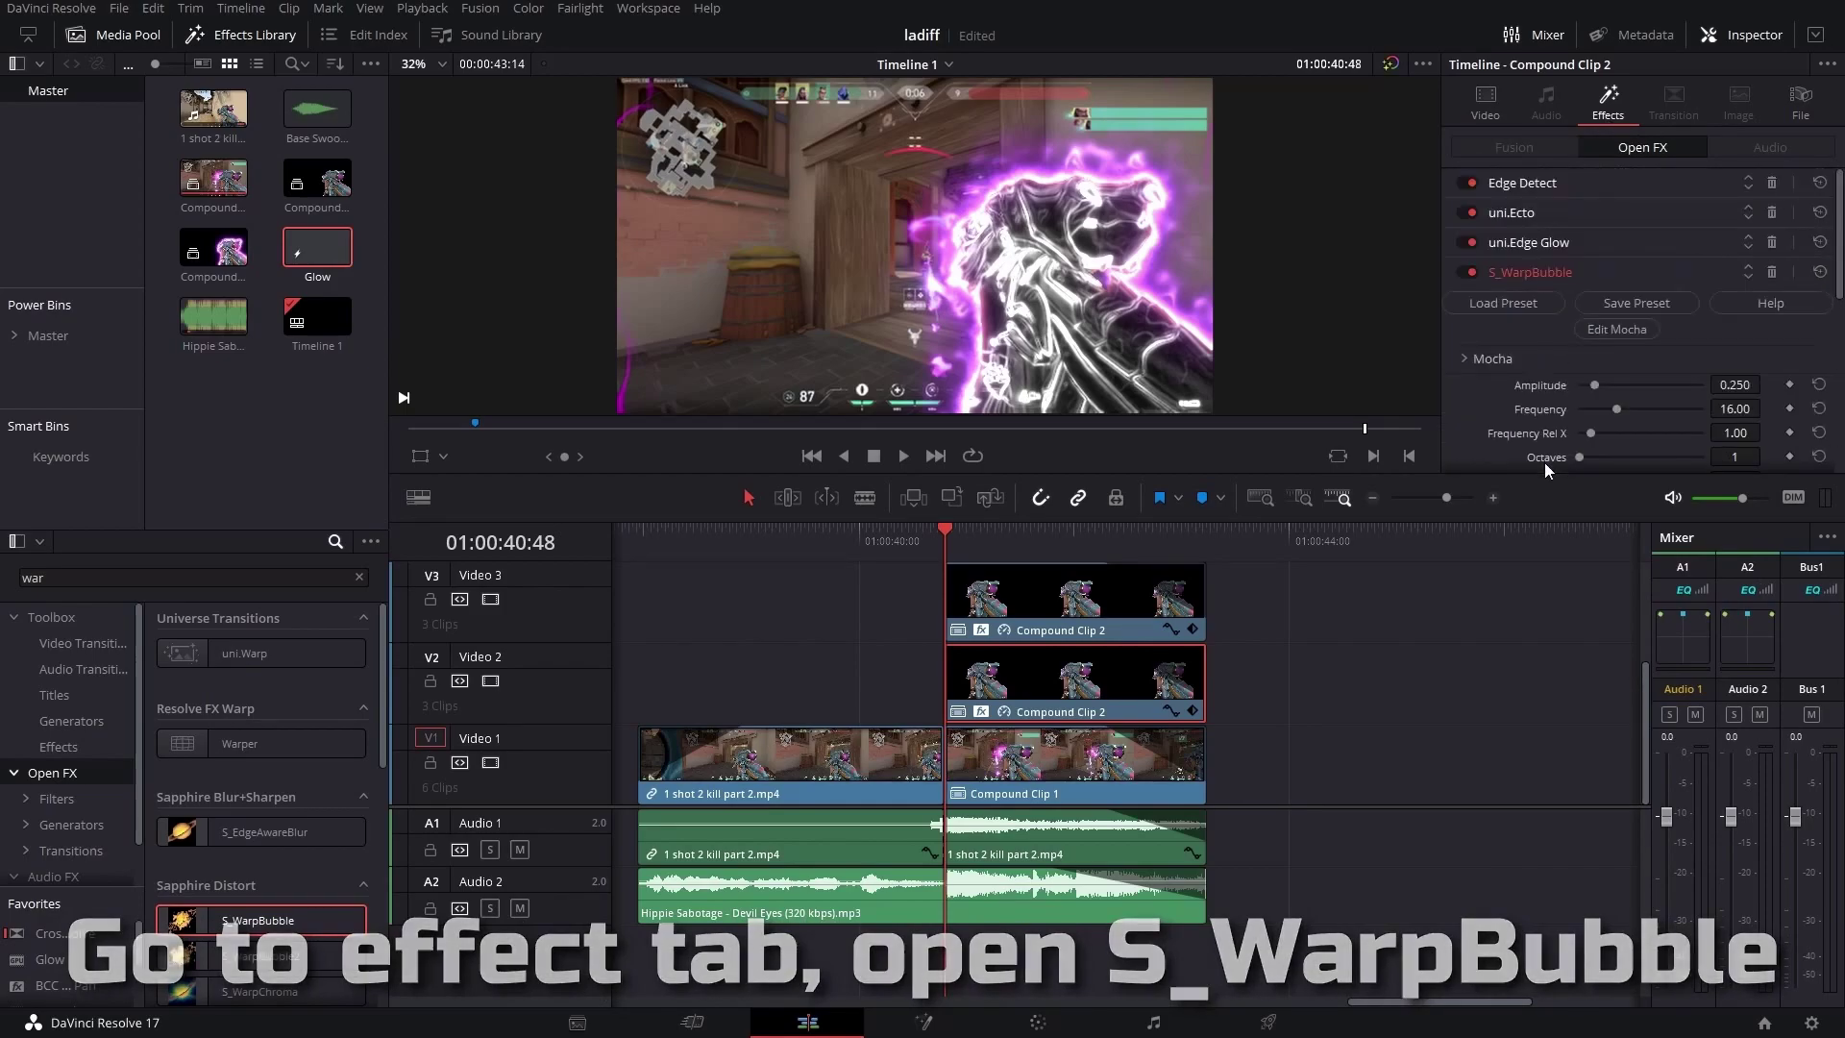
drag(1617, 383, 1633, 385)
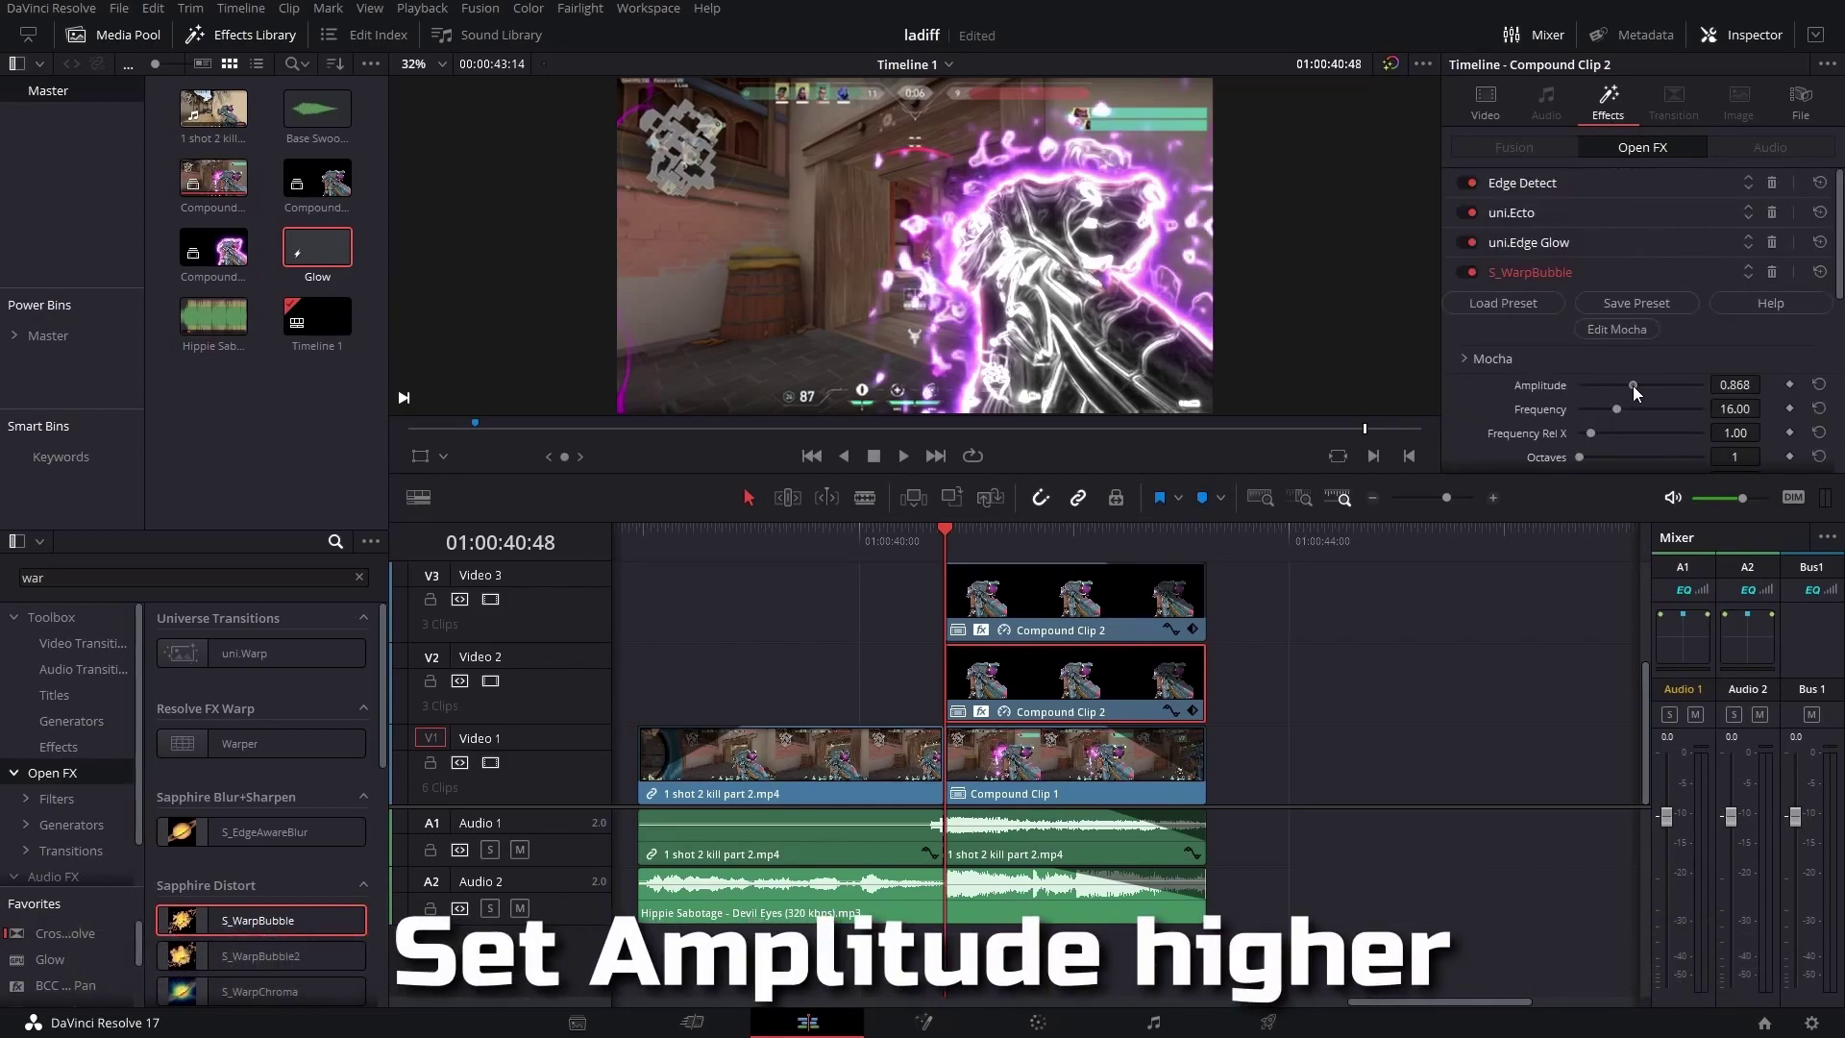
click(1484, 101)
scroll(1569, 217, down, 4)
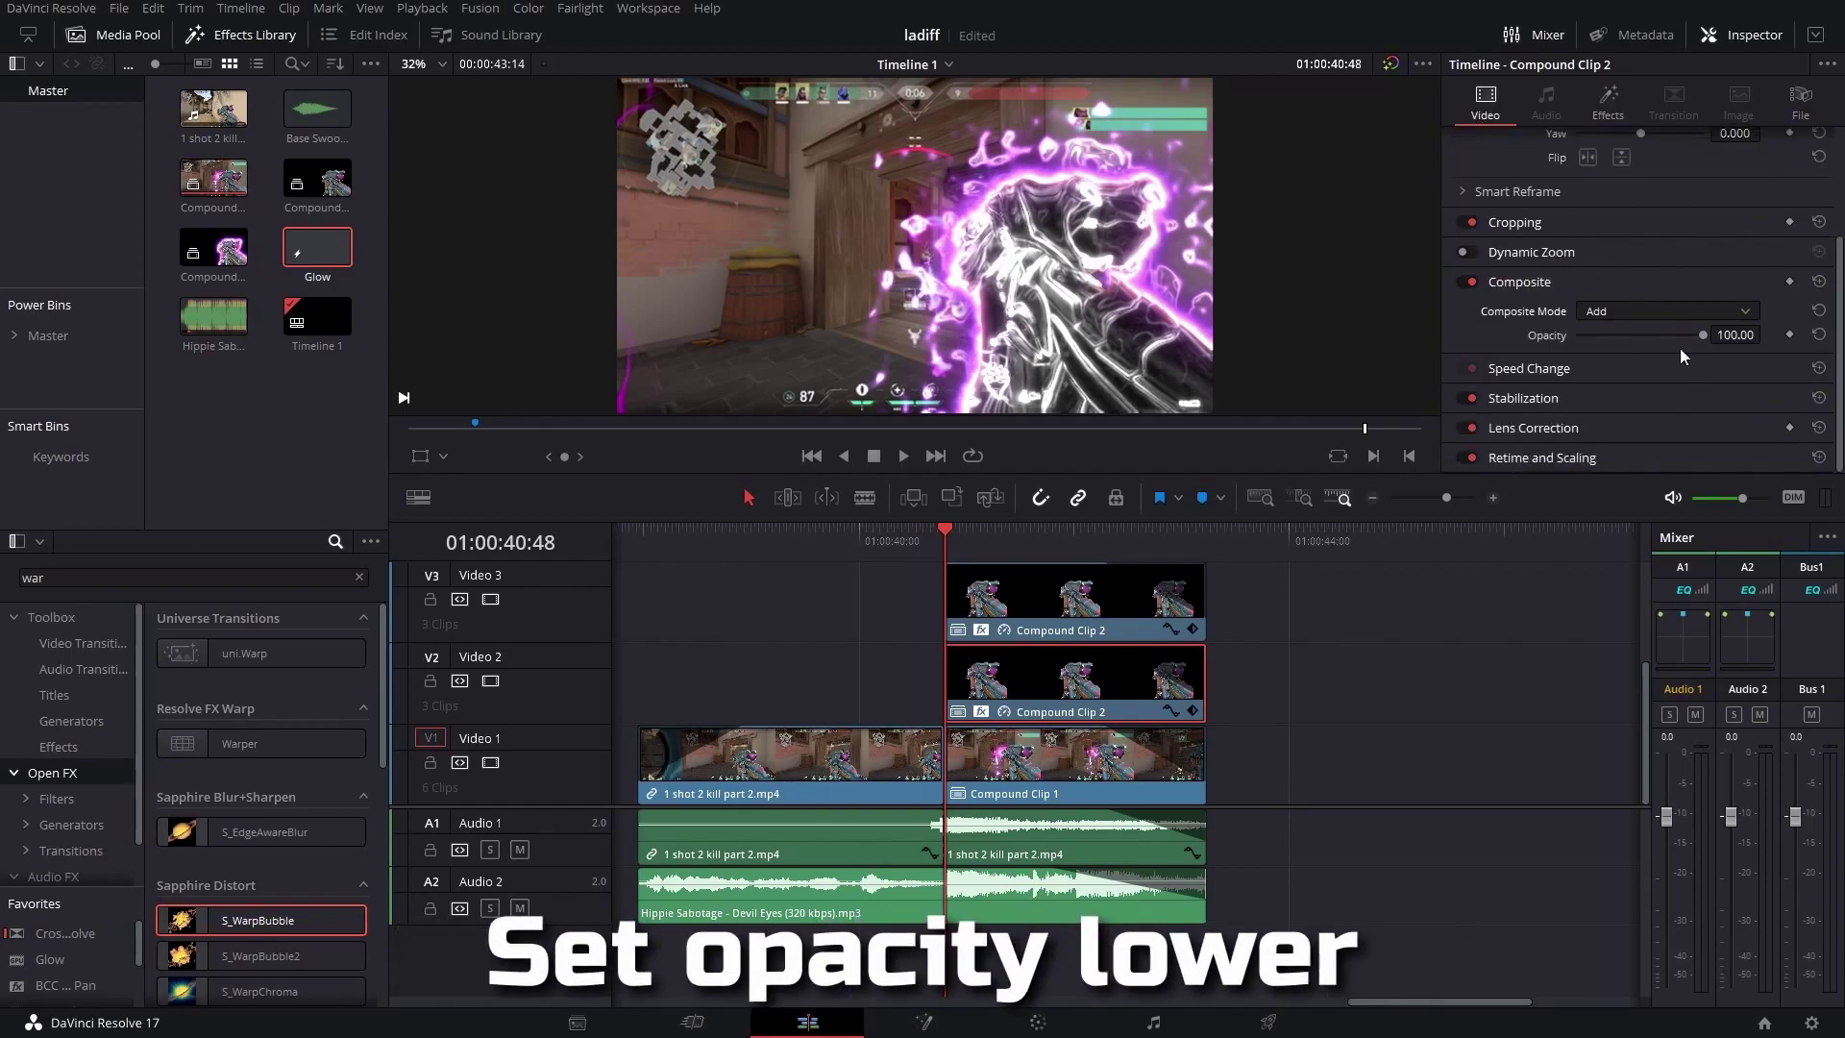
drag(1701, 335, 1639, 338)
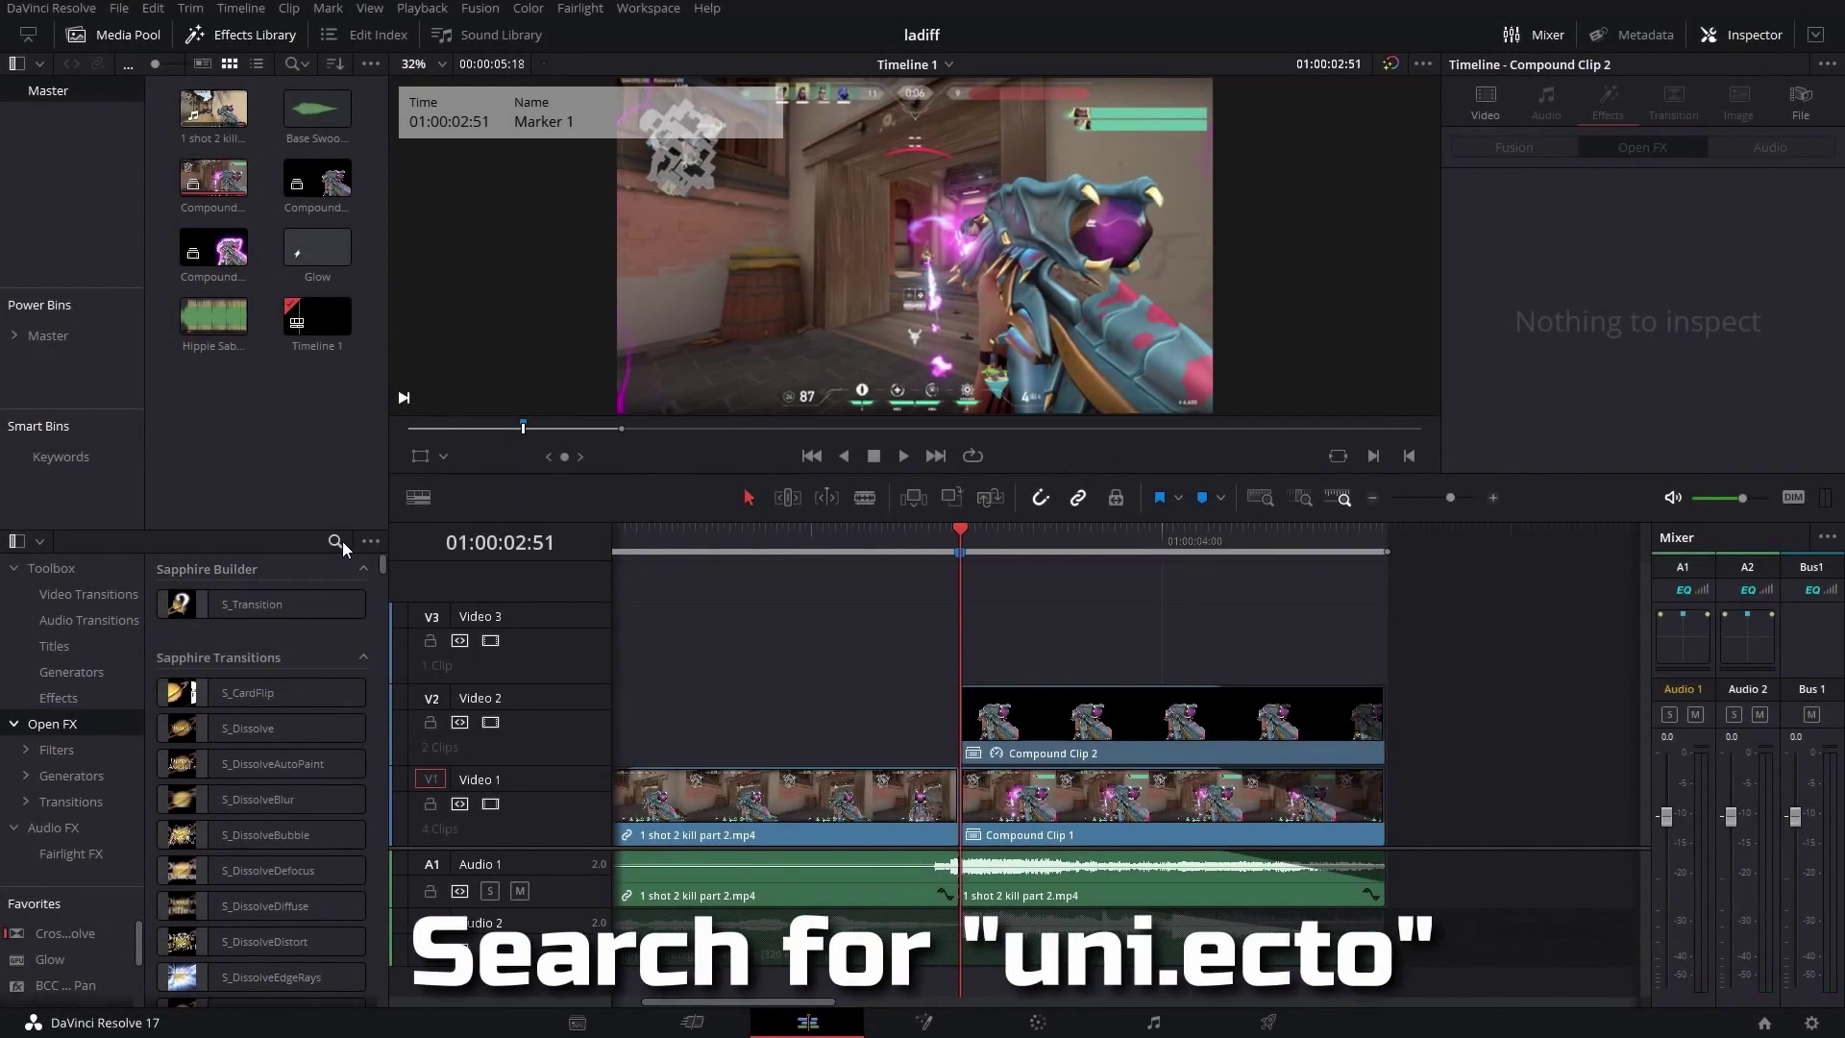
- Search effects for 'uni.ec' and apply uni.Ecto to Compound Clip 2
click(335, 540)
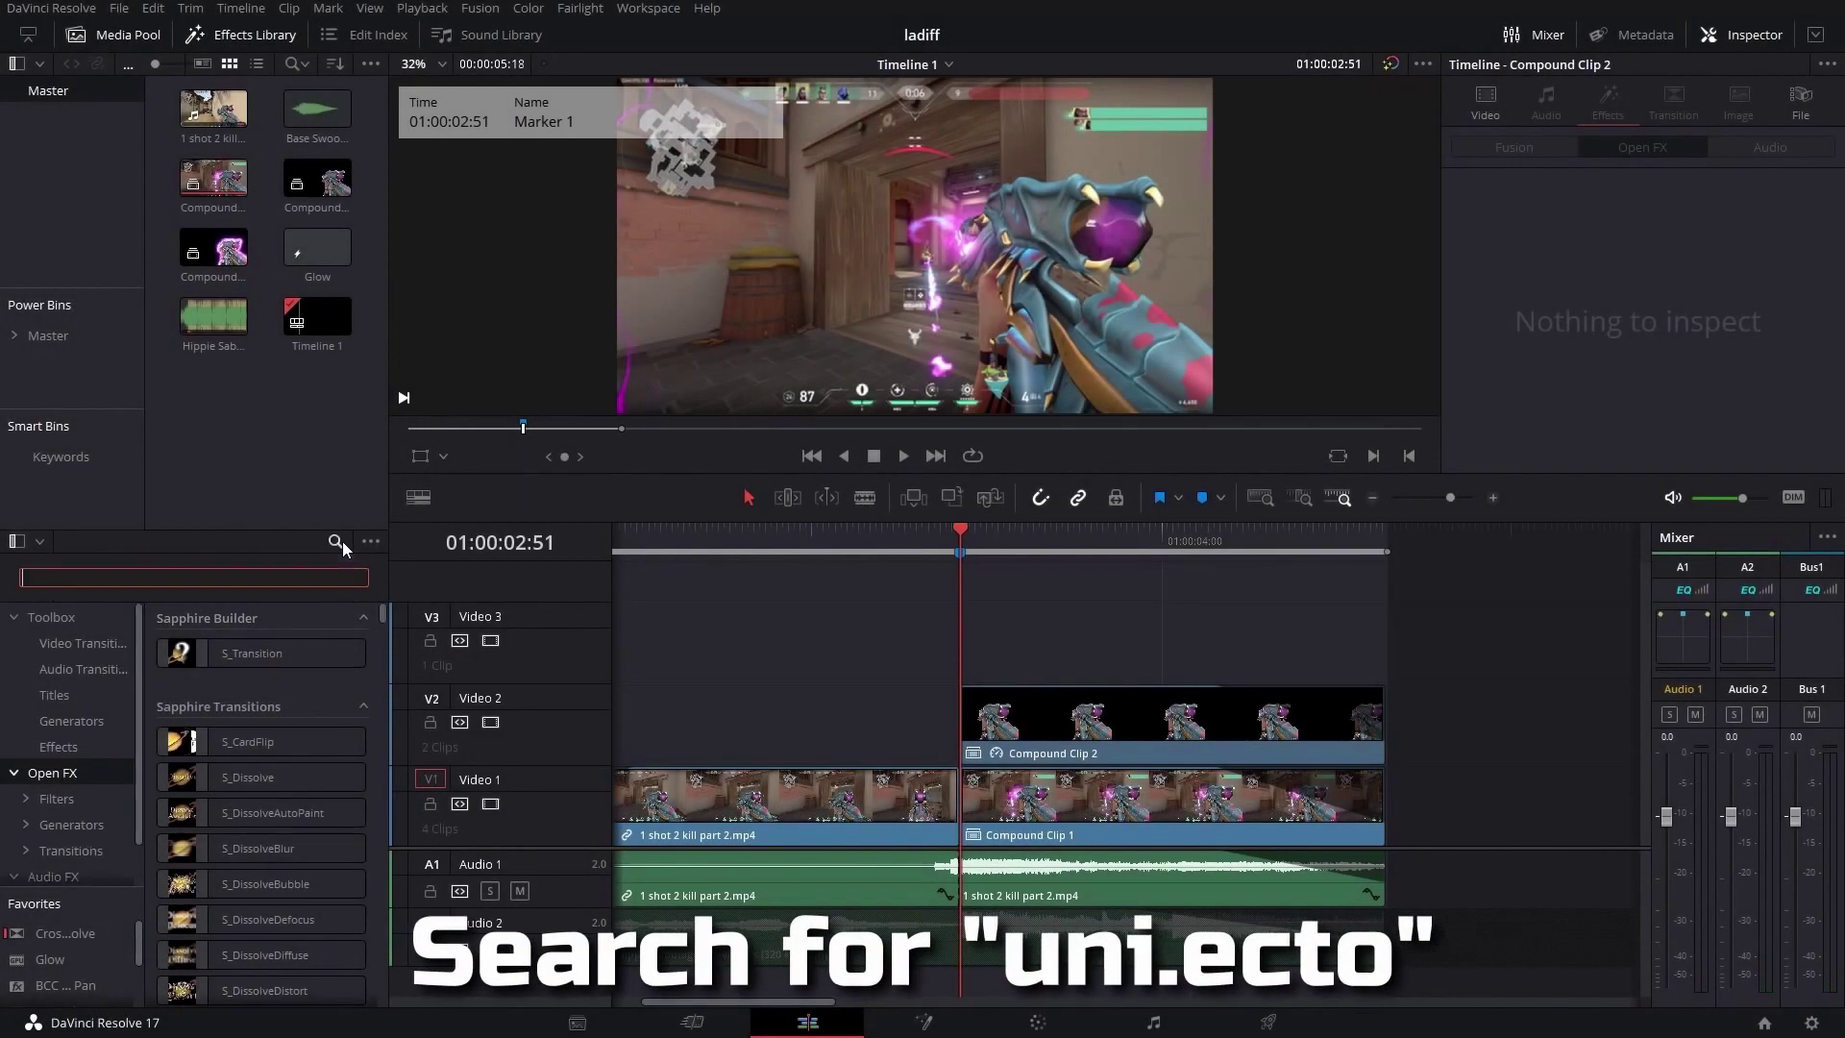
text(uni)
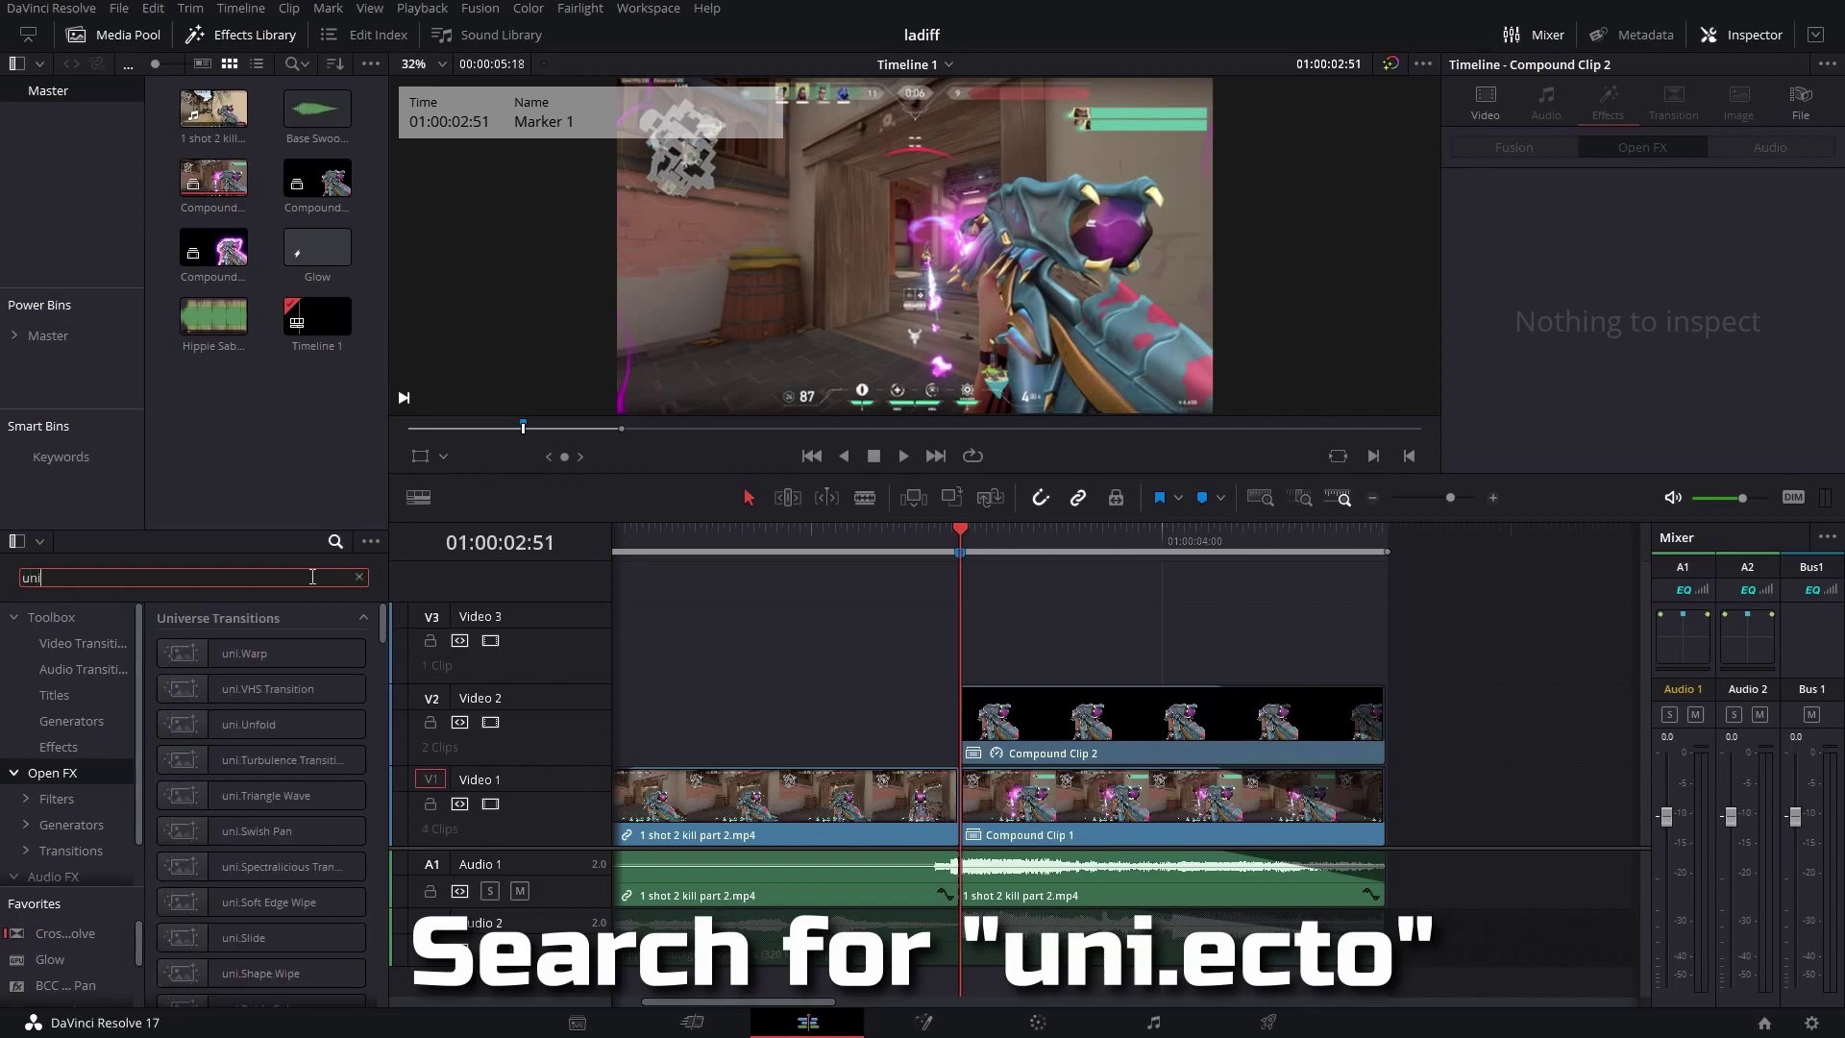
text(.ev)
key(BackSpace)
text(c)
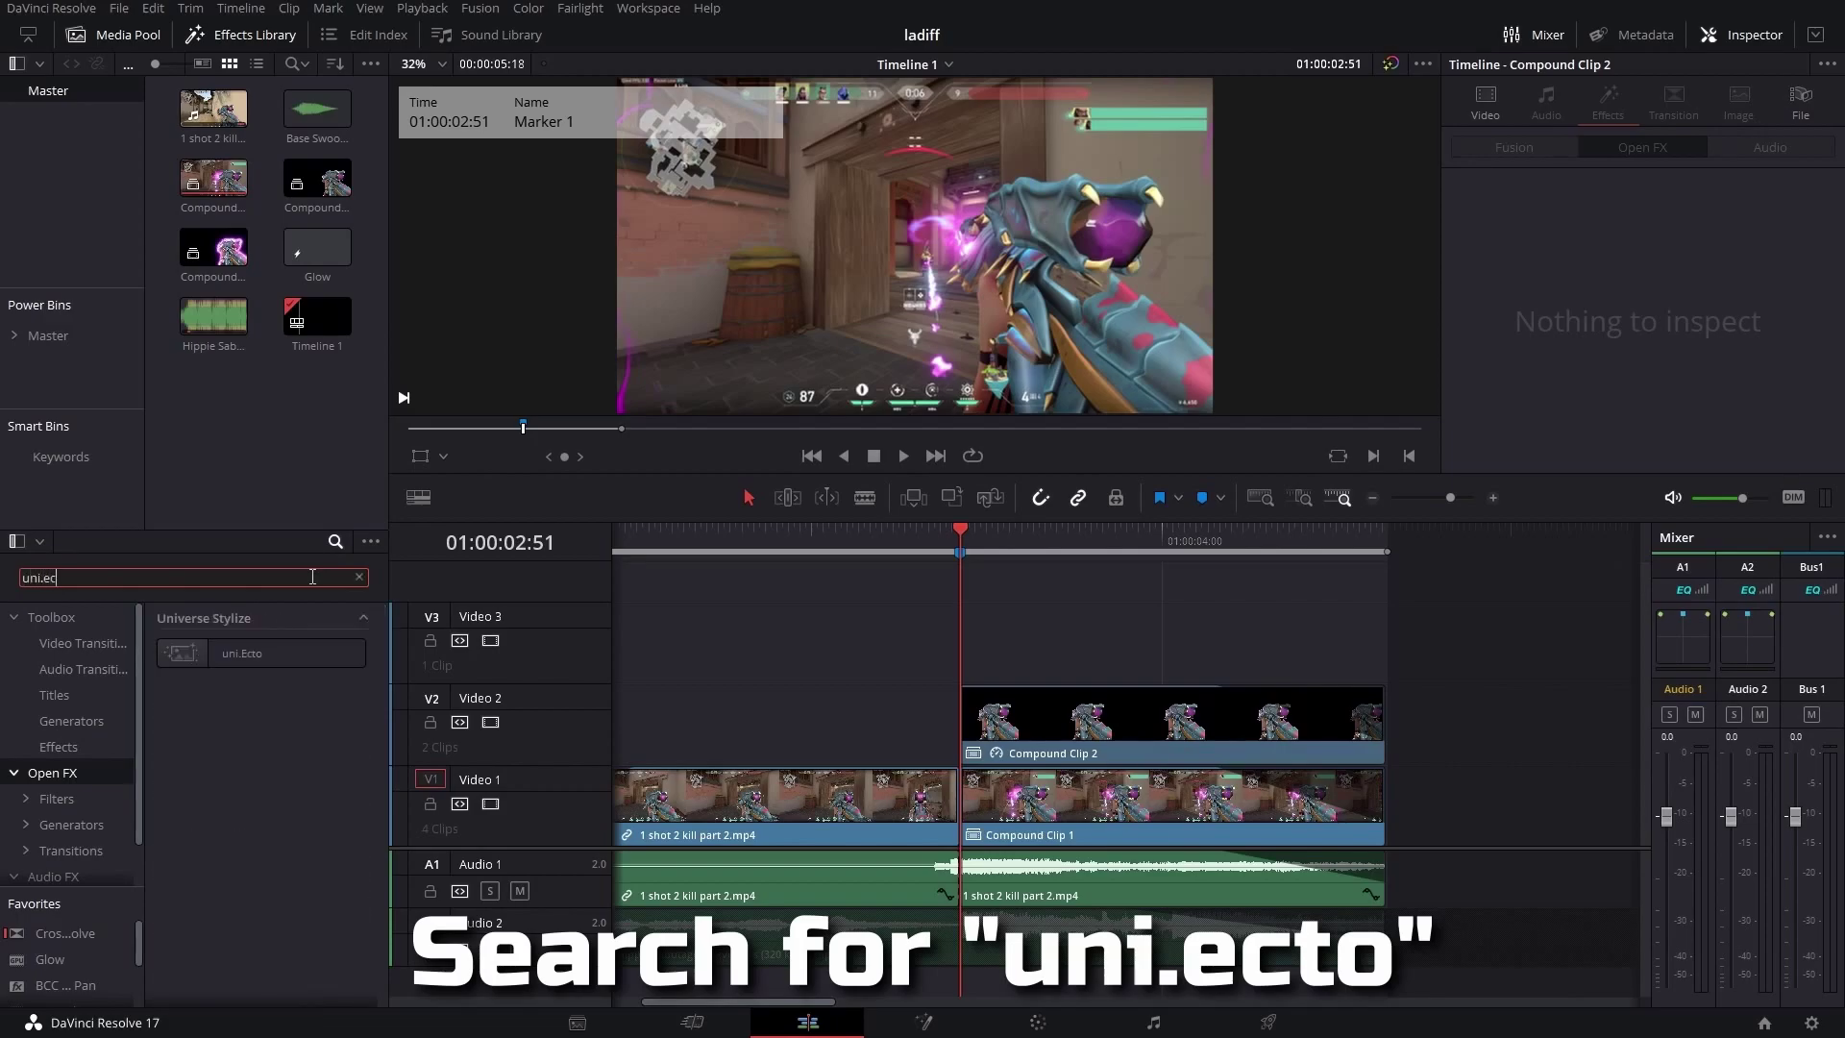
click(275, 648)
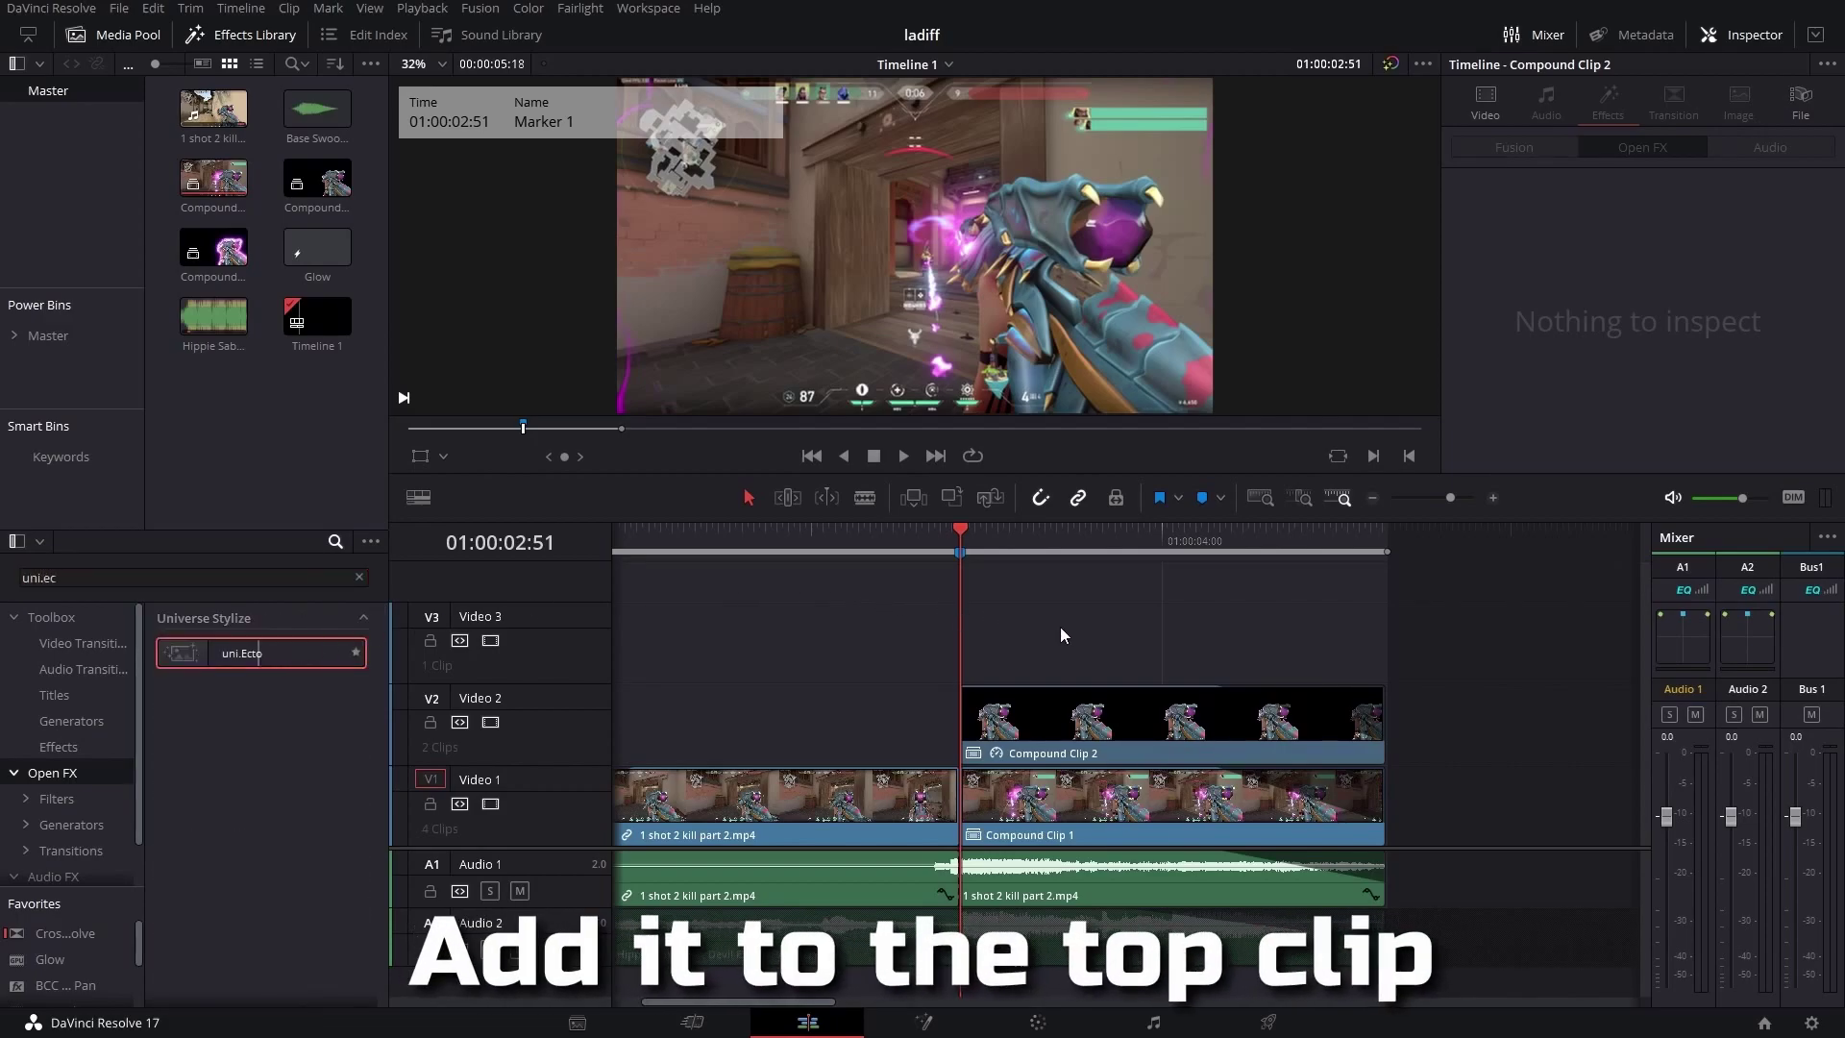
drag(1092, 720, 1059, 725)
- Search 'bcc mi' and drop BCC Mixed Colors onto Compound Clip 2
click(283, 577)
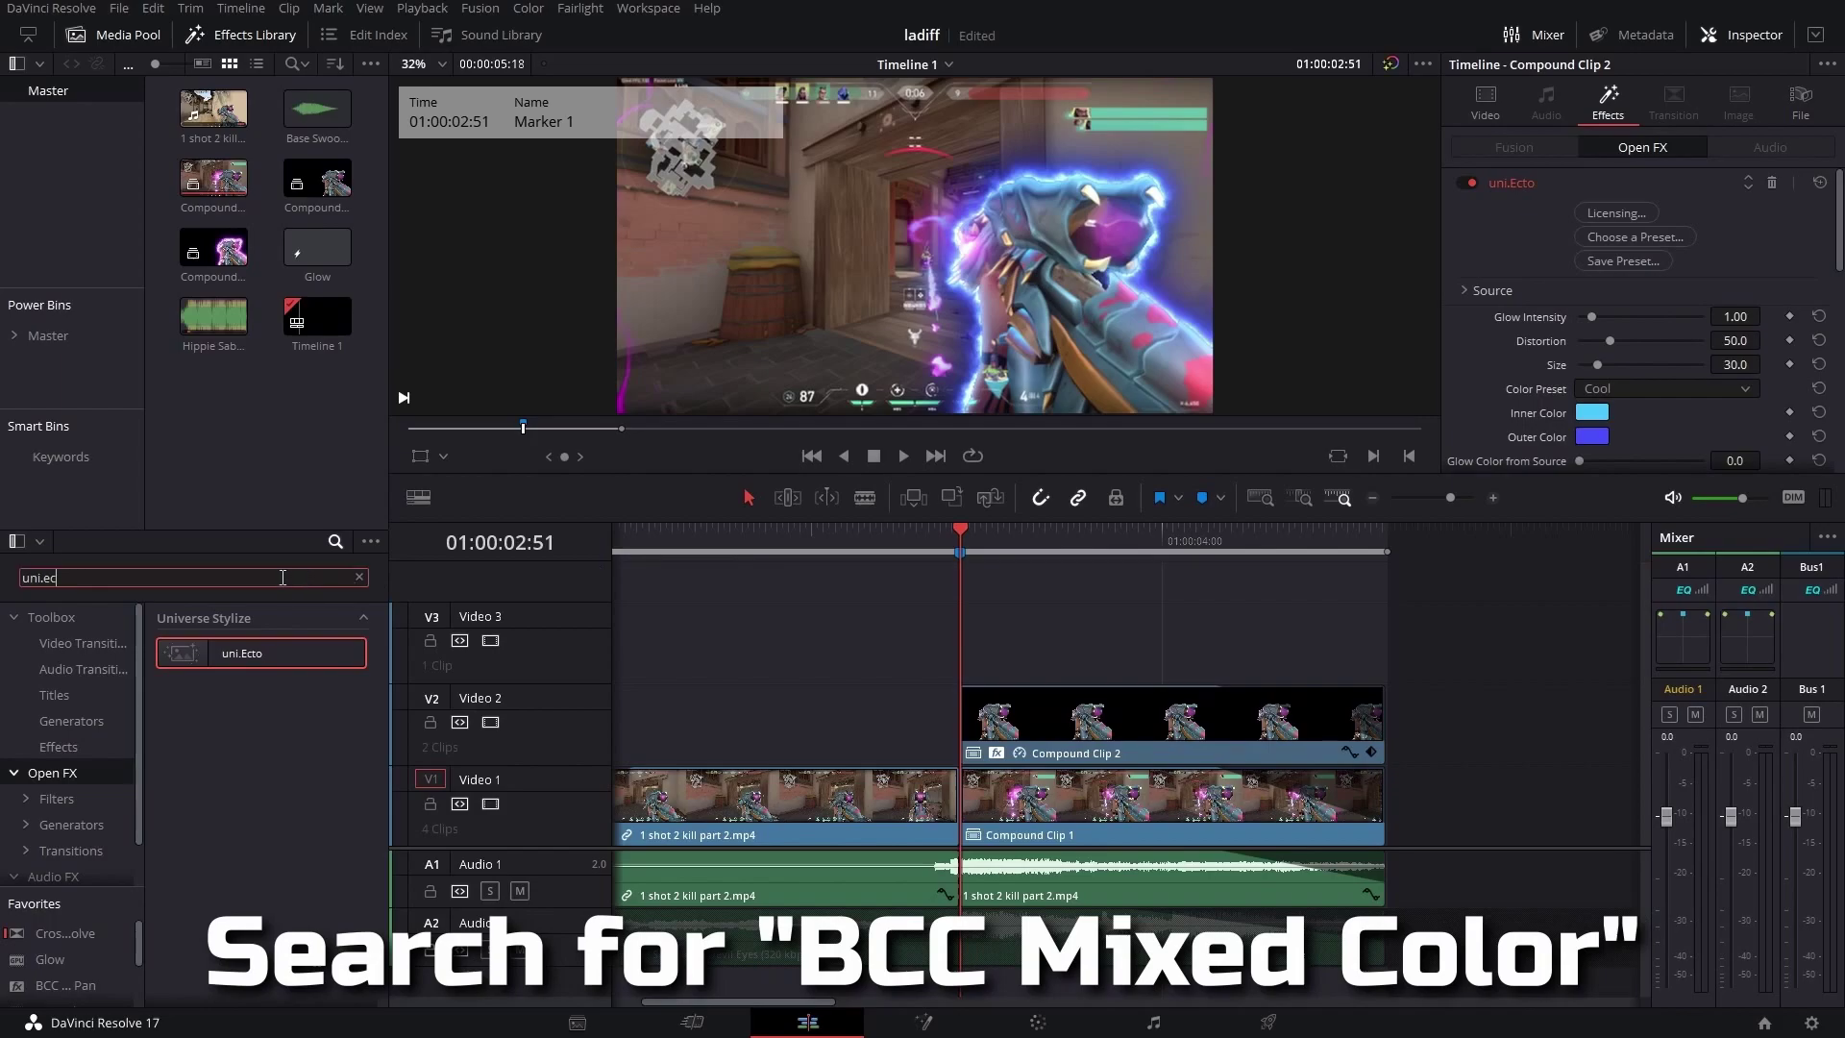
drag(283, 577, 3, 568)
text(bcc)
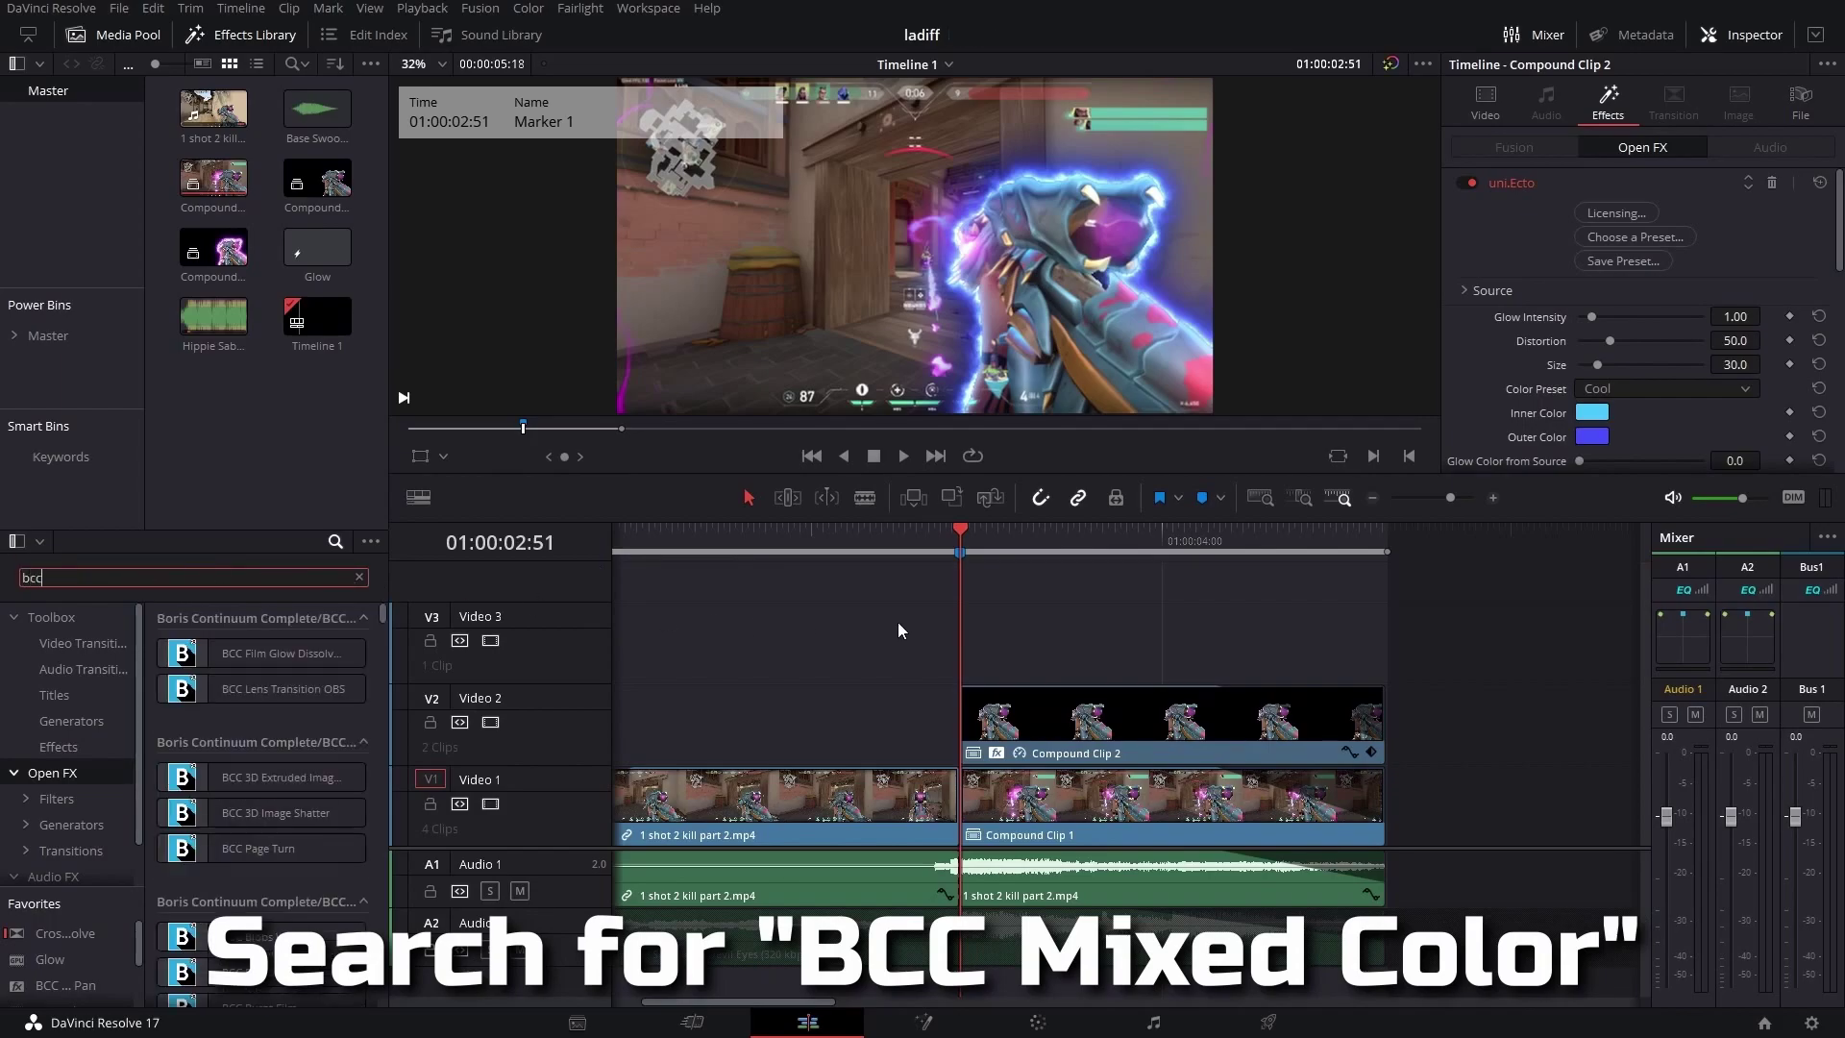
text( mi)
click(274, 743)
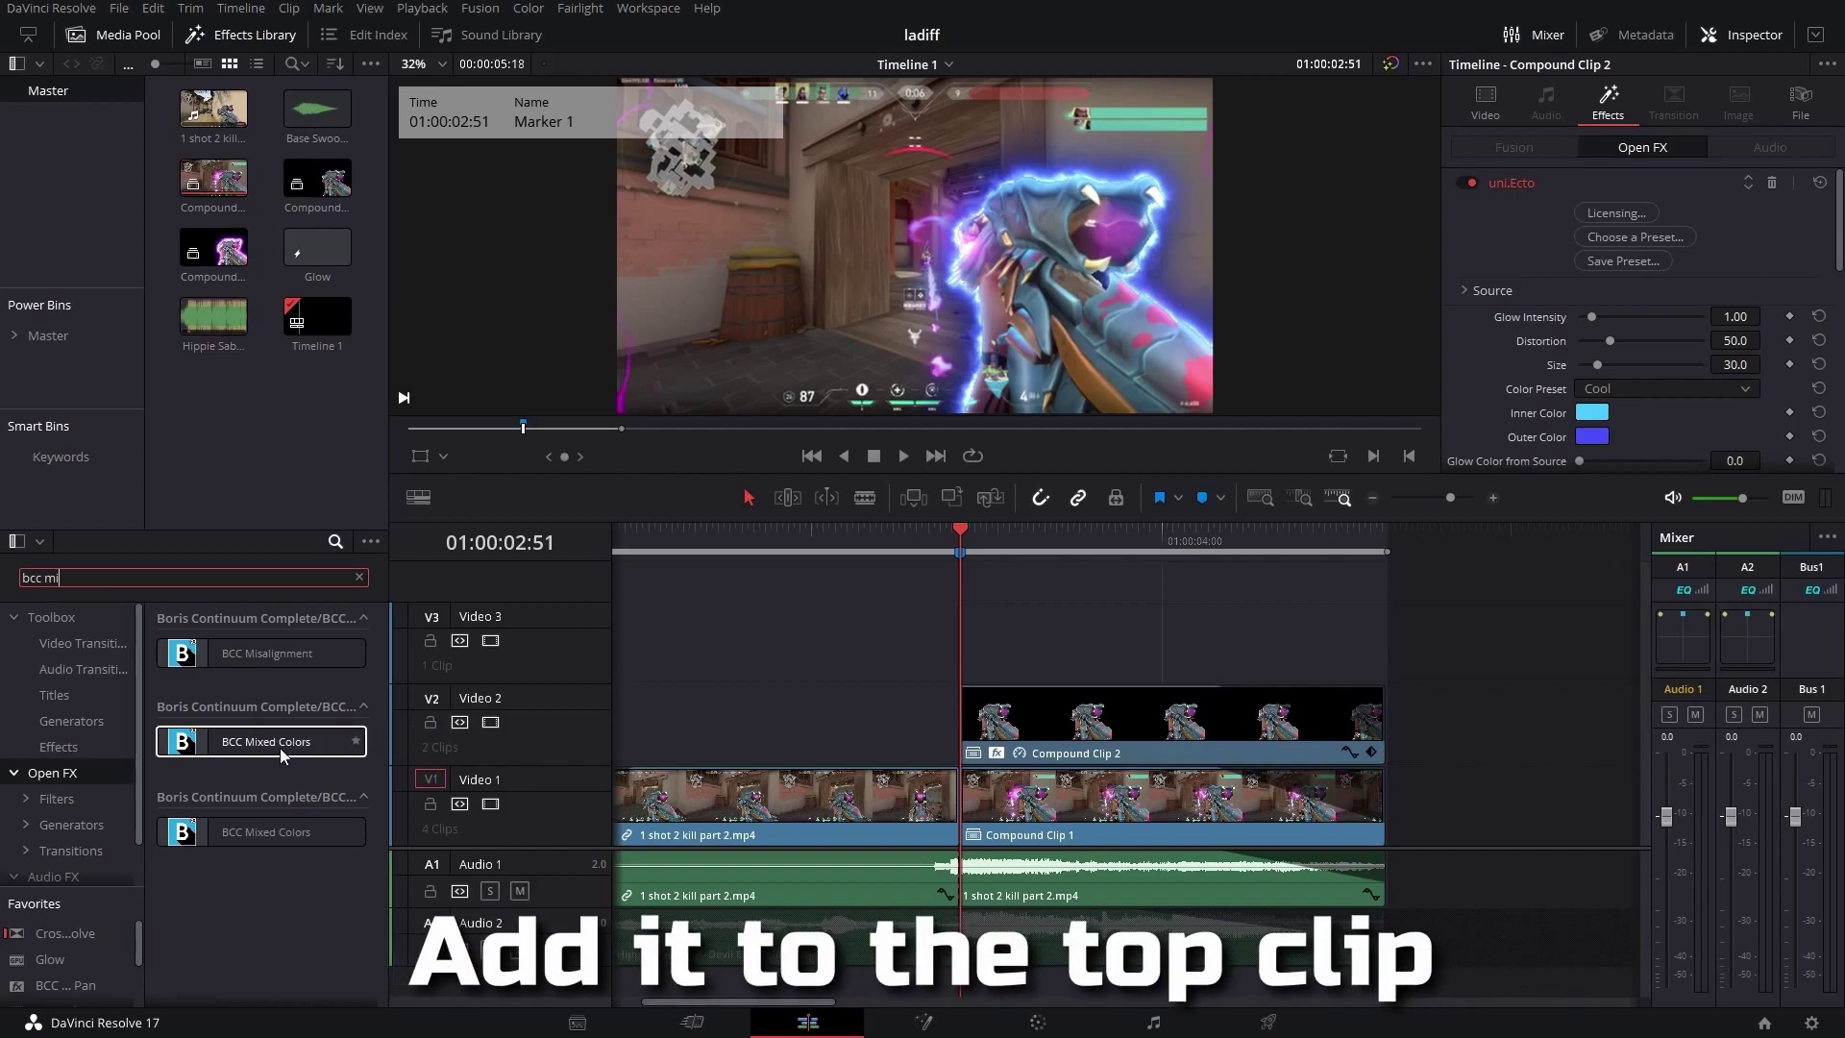
drag(280, 747, 1126, 734)
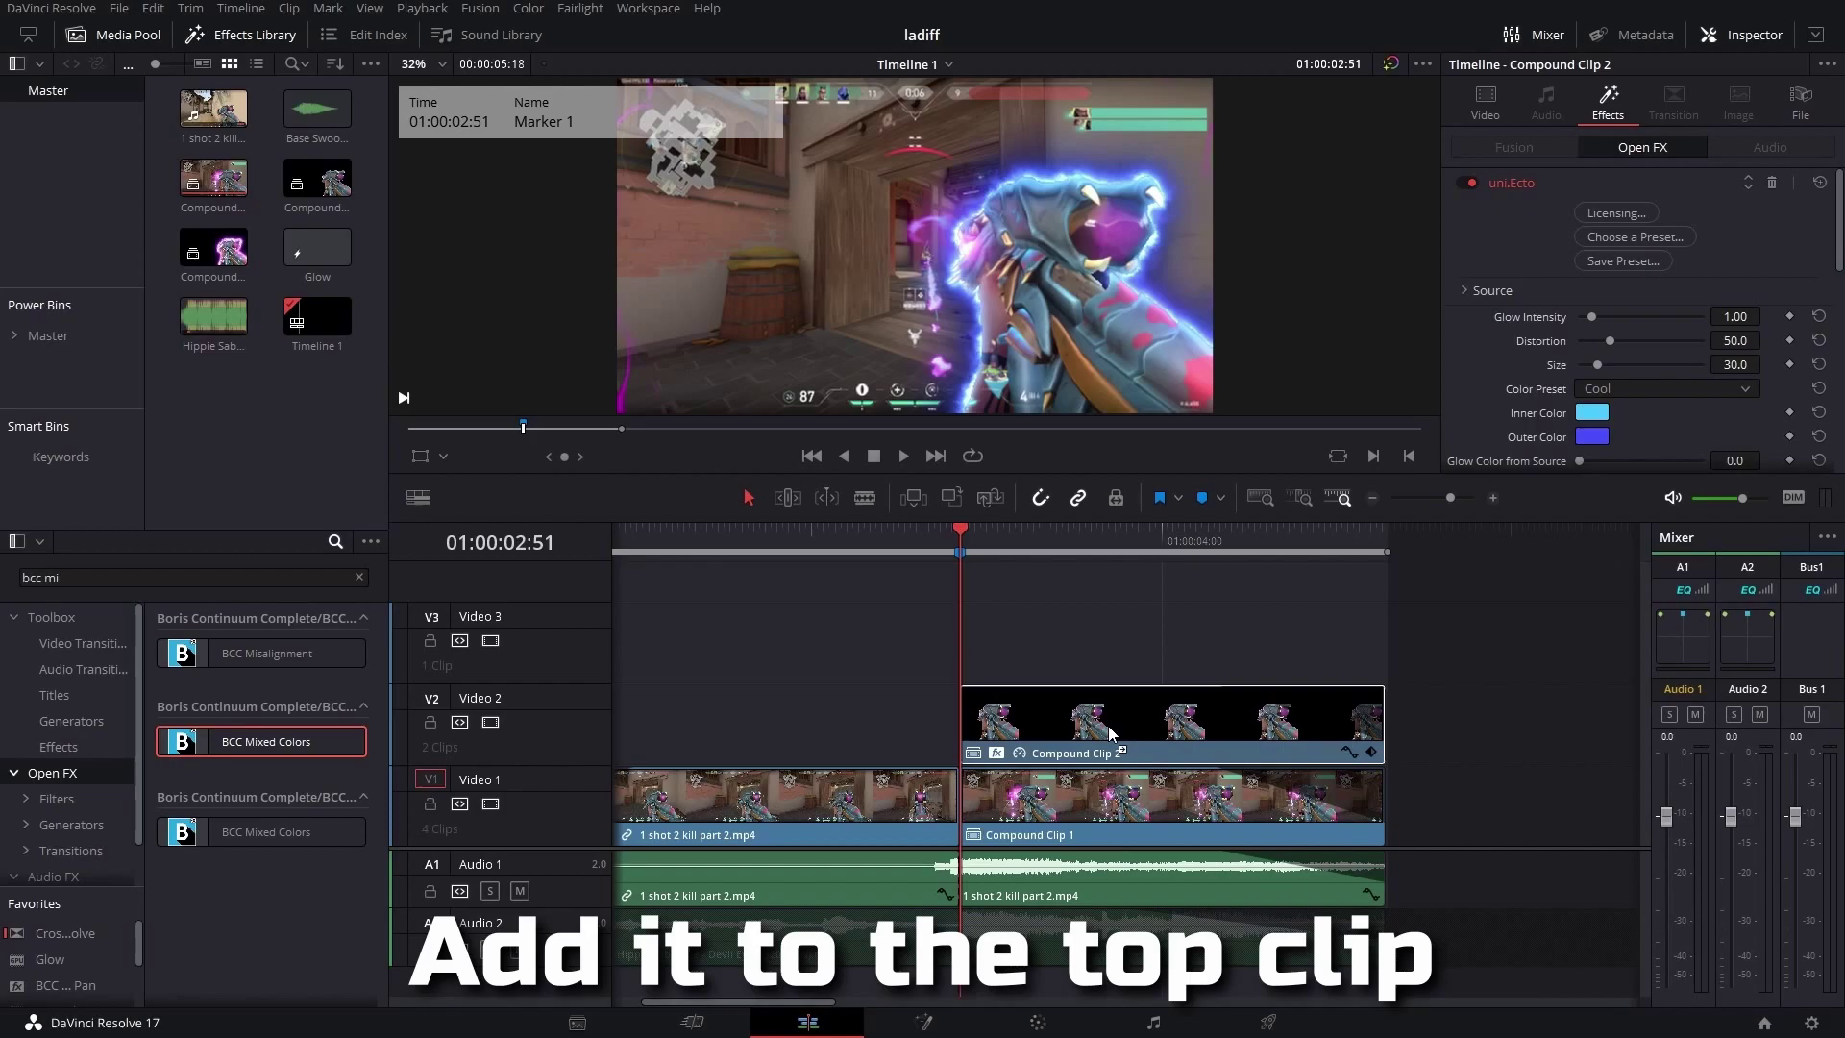
- Set BCC Mixed Colors' Apply Mode to Screen and Scale X to 400
click(1138, 729)
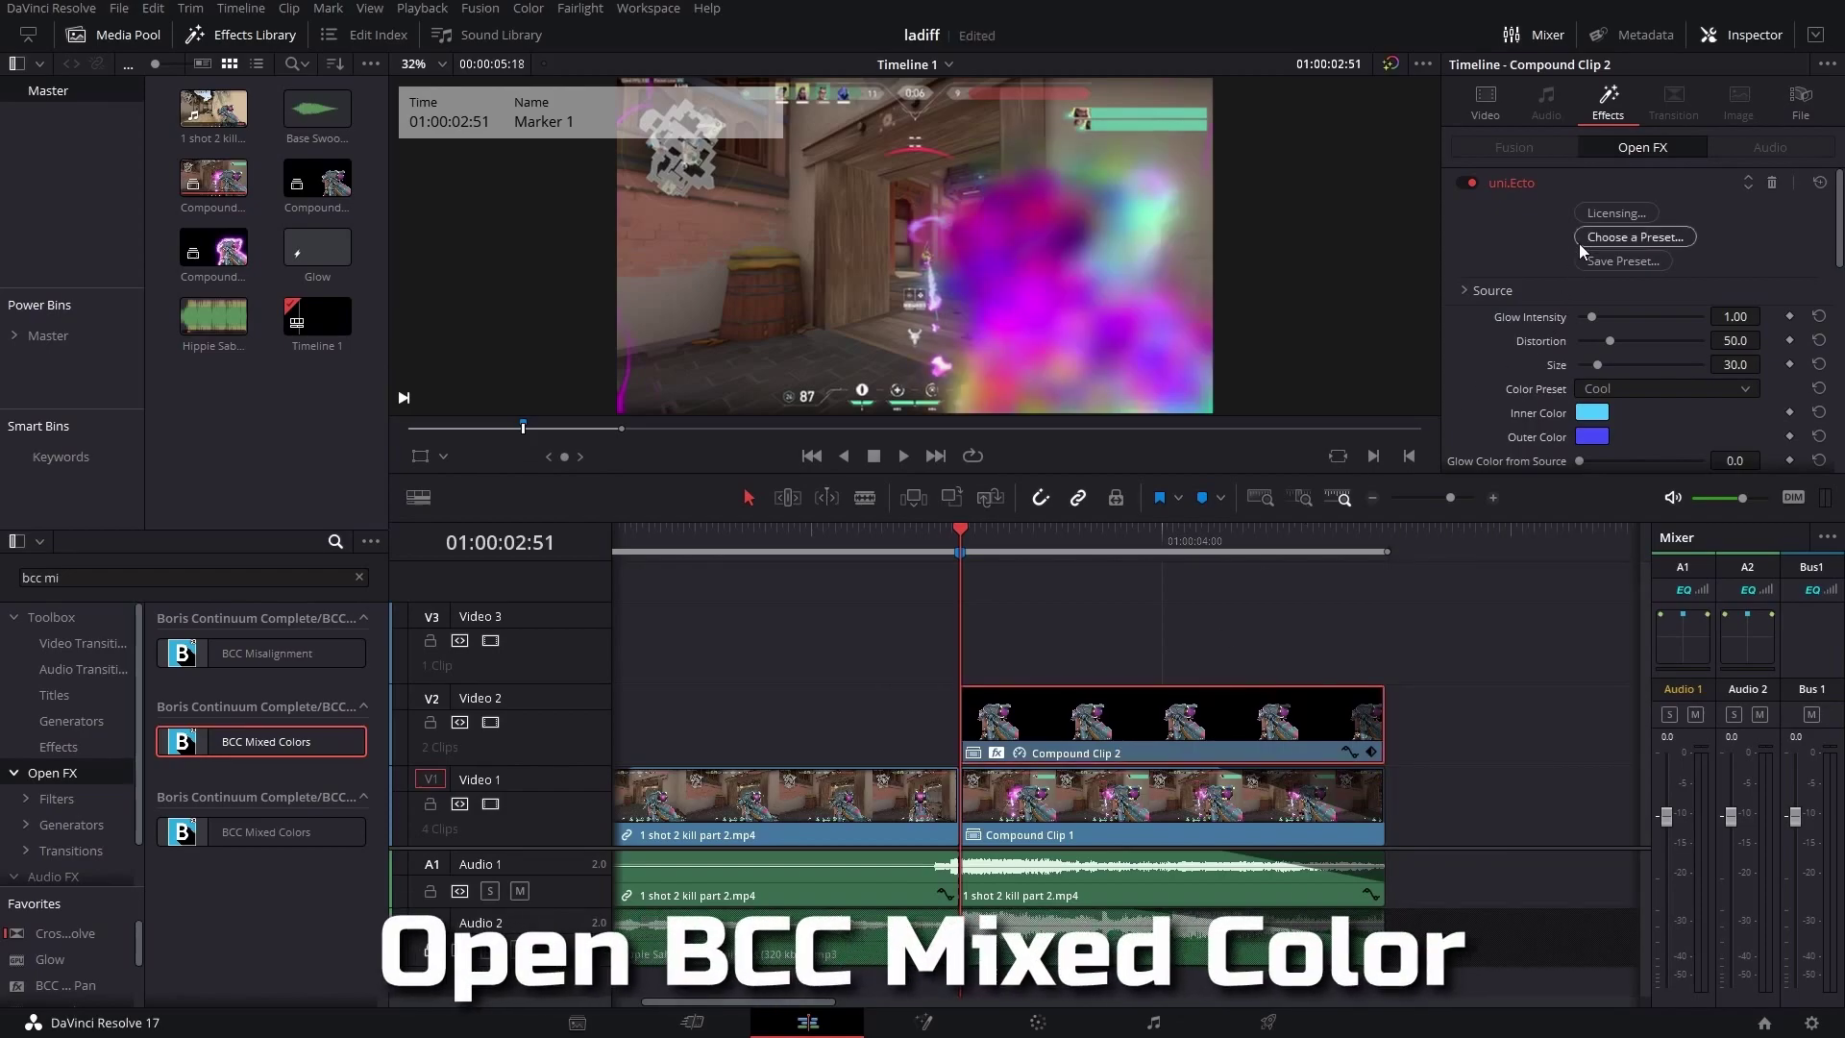
click(1514, 182)
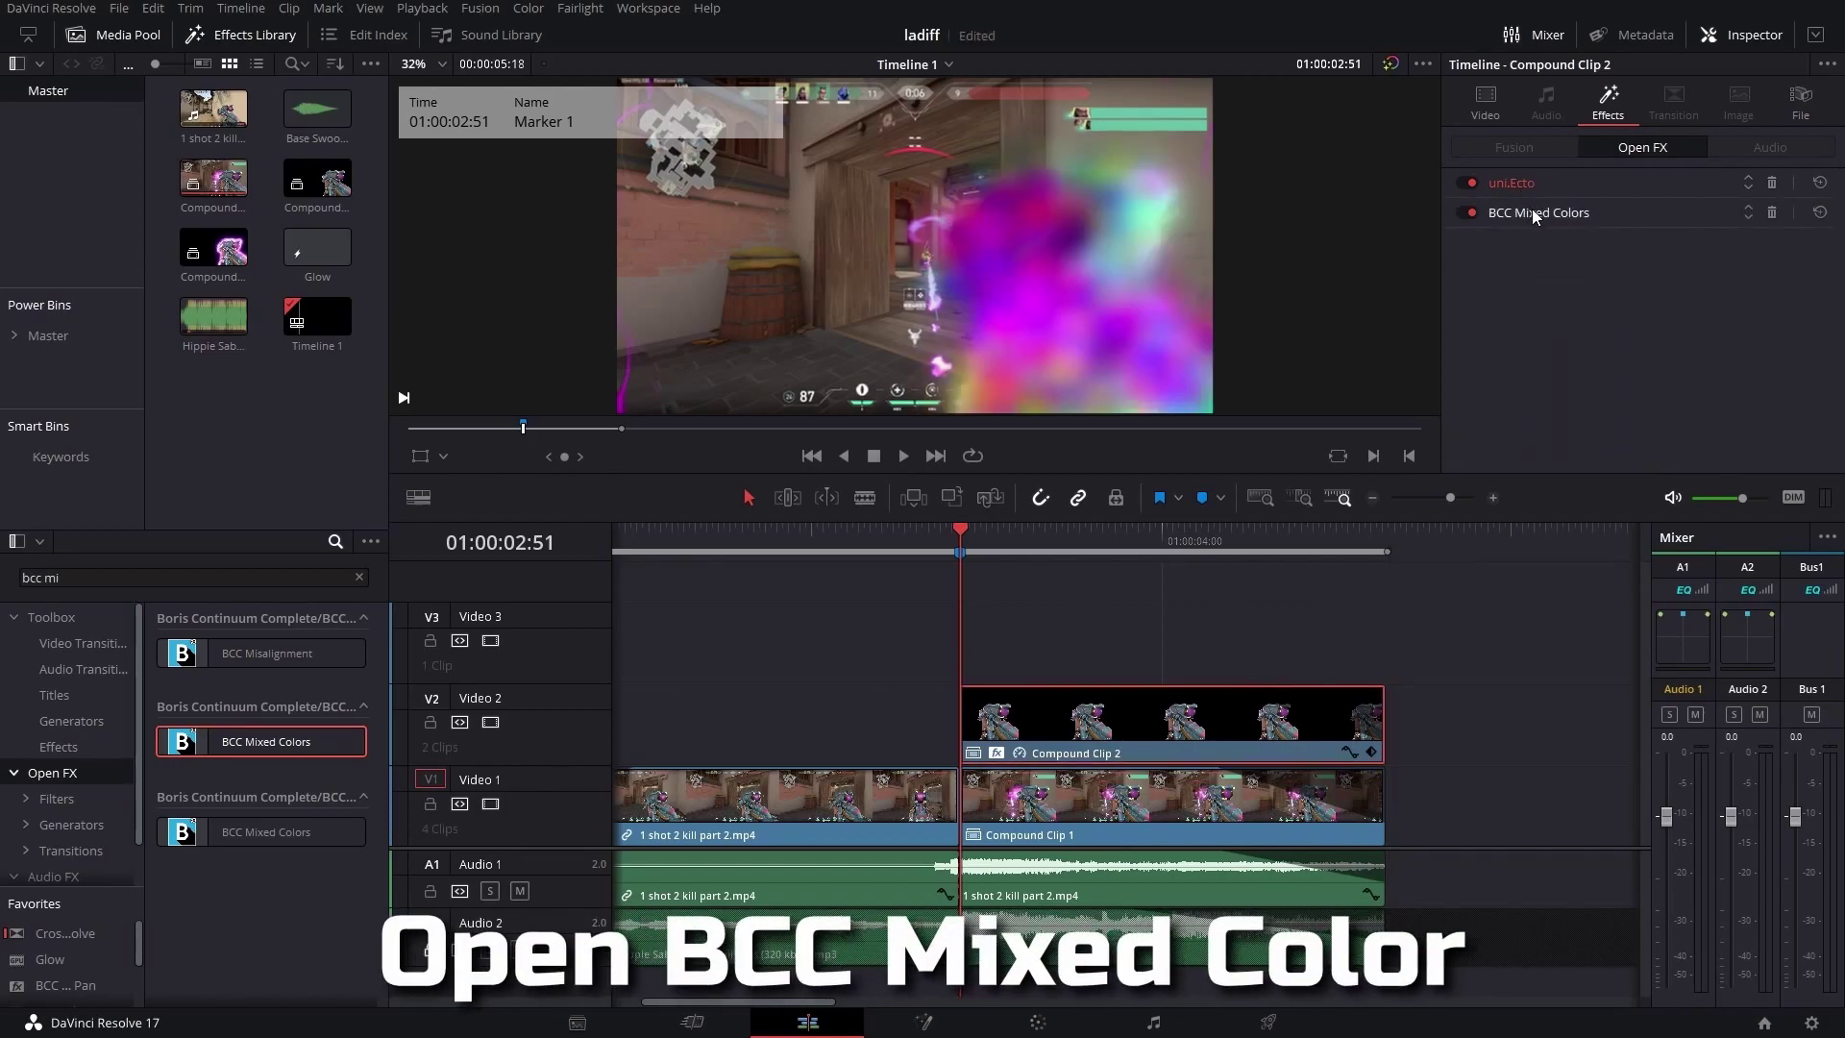
click(1533, 211)
scroll(1837, 402, down, 5)
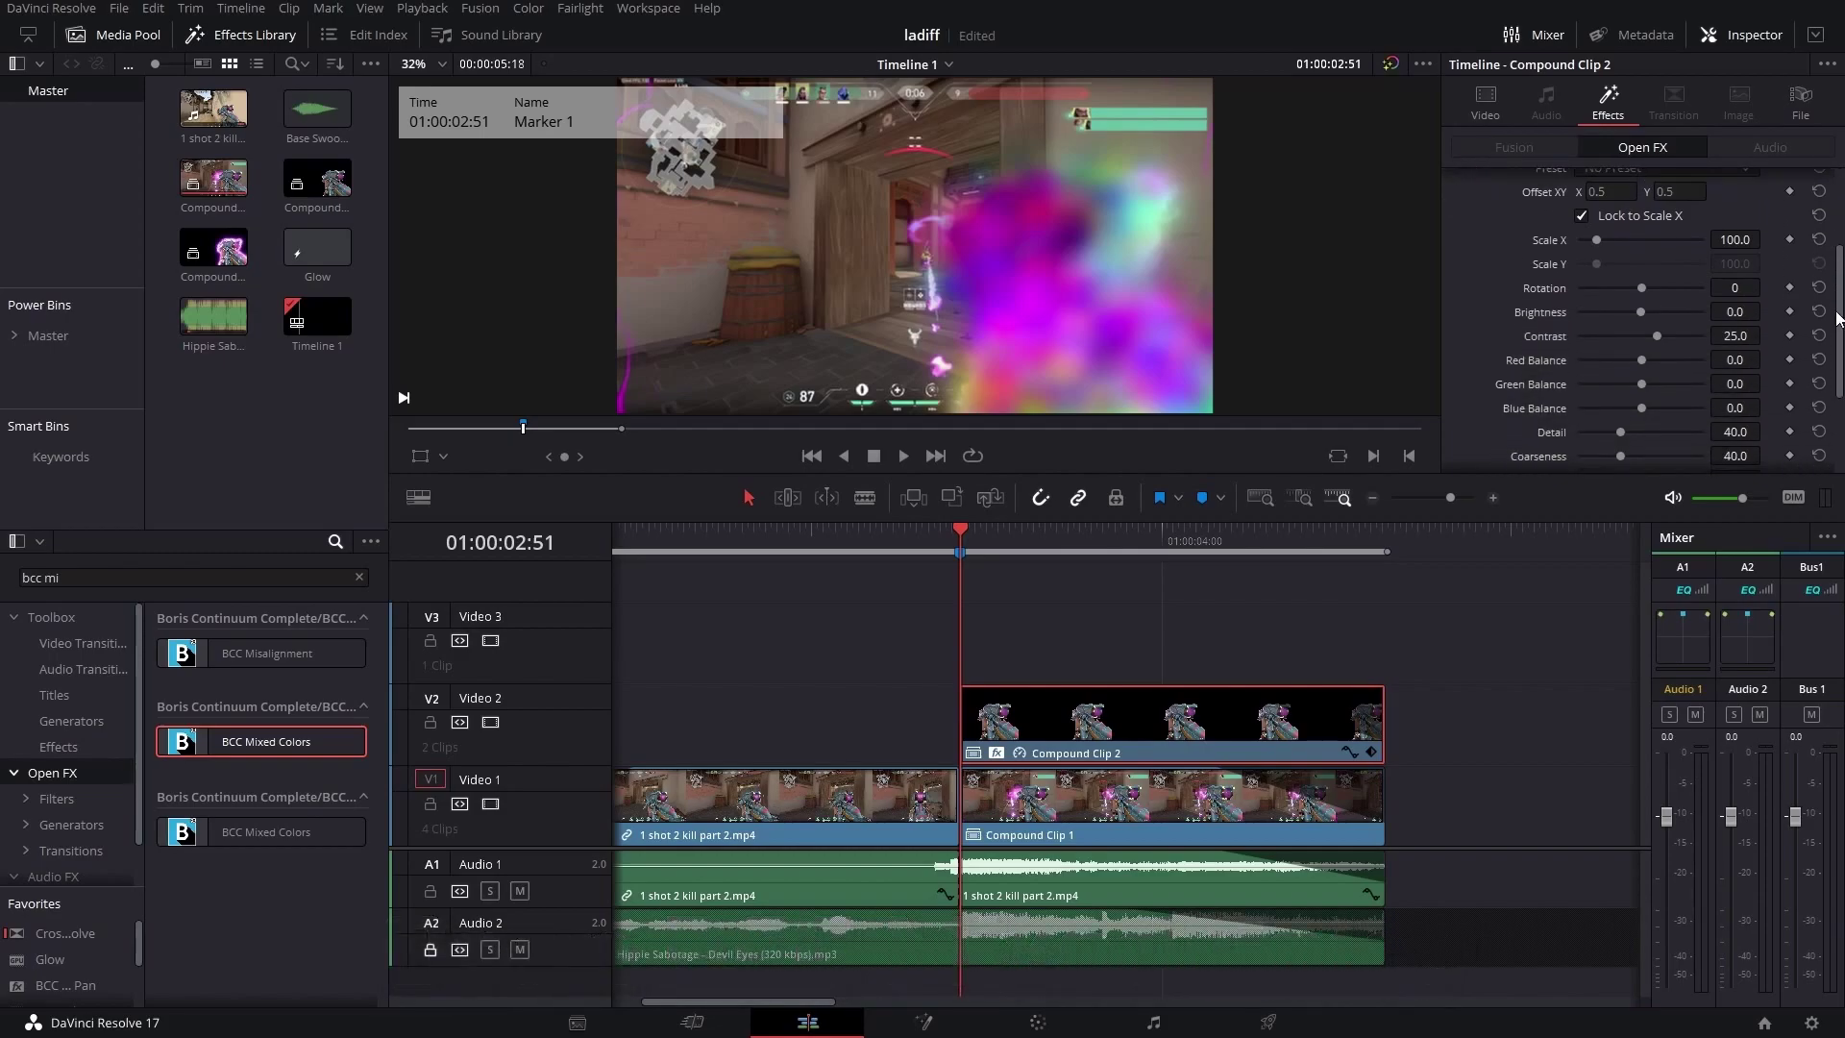
click(1622, 407)
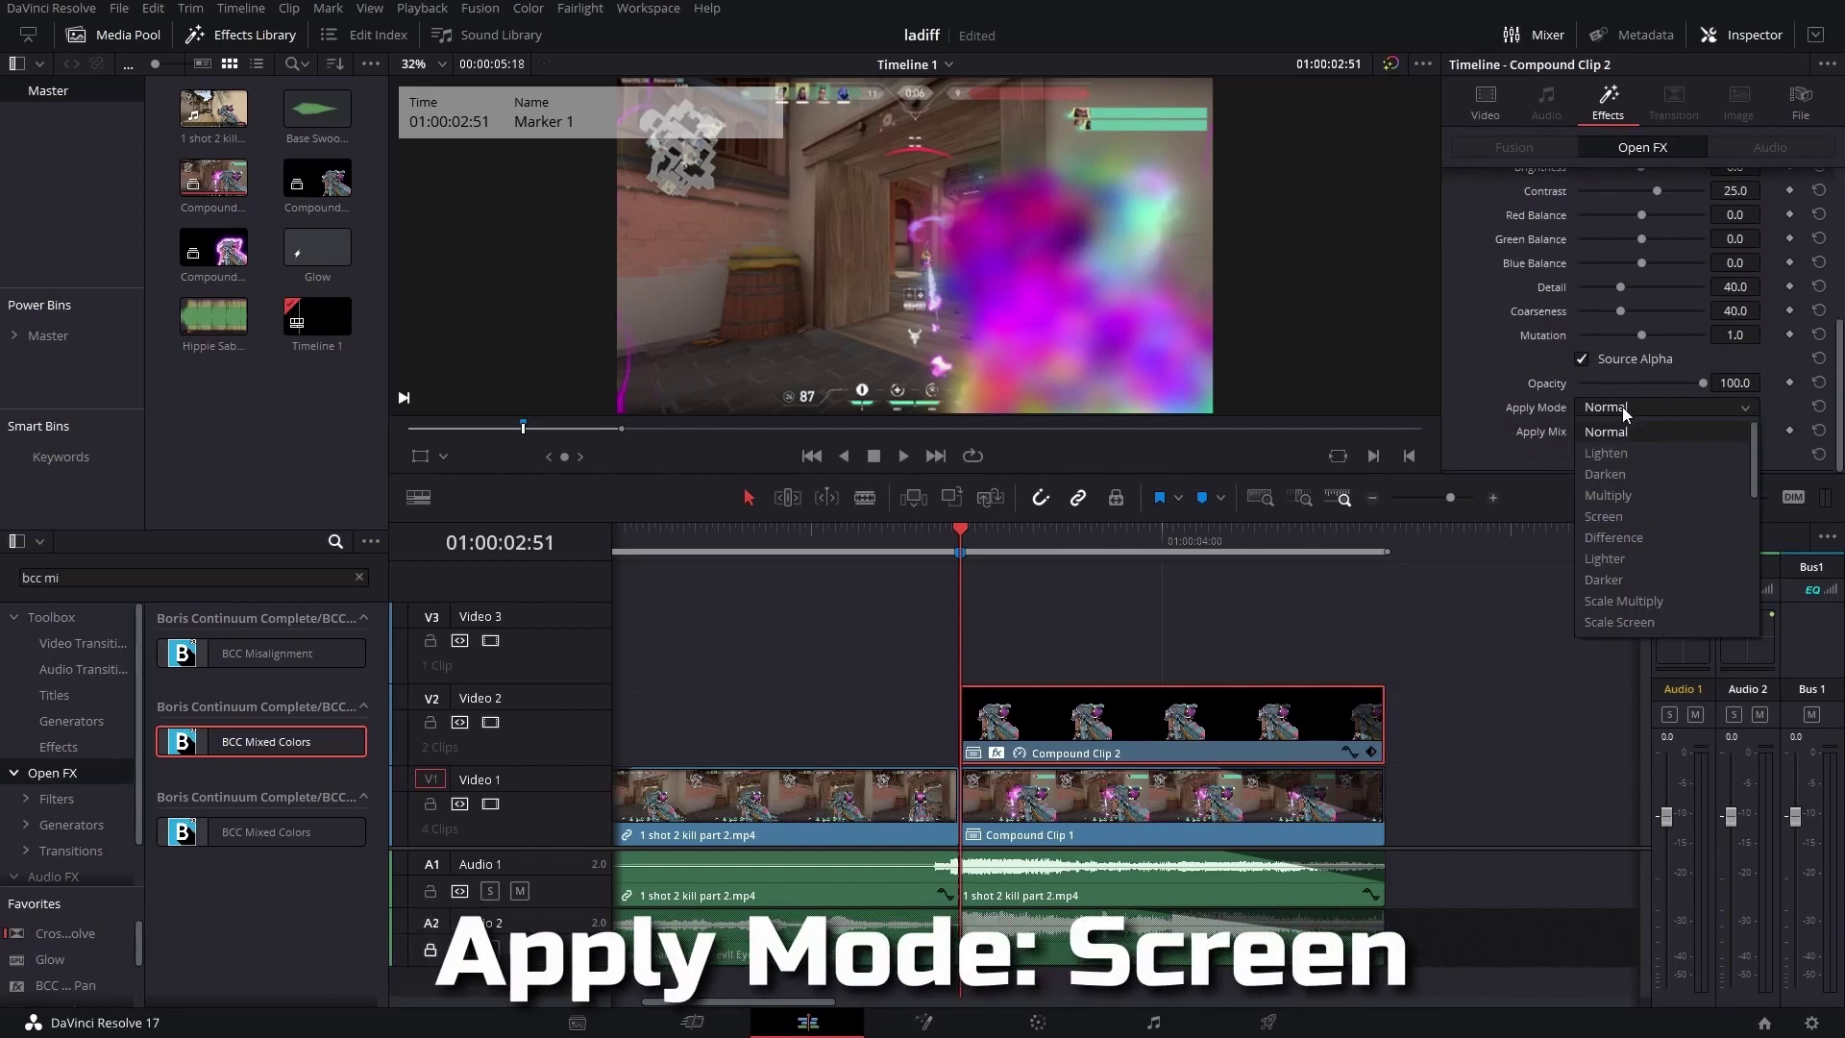
click(1631, 512)
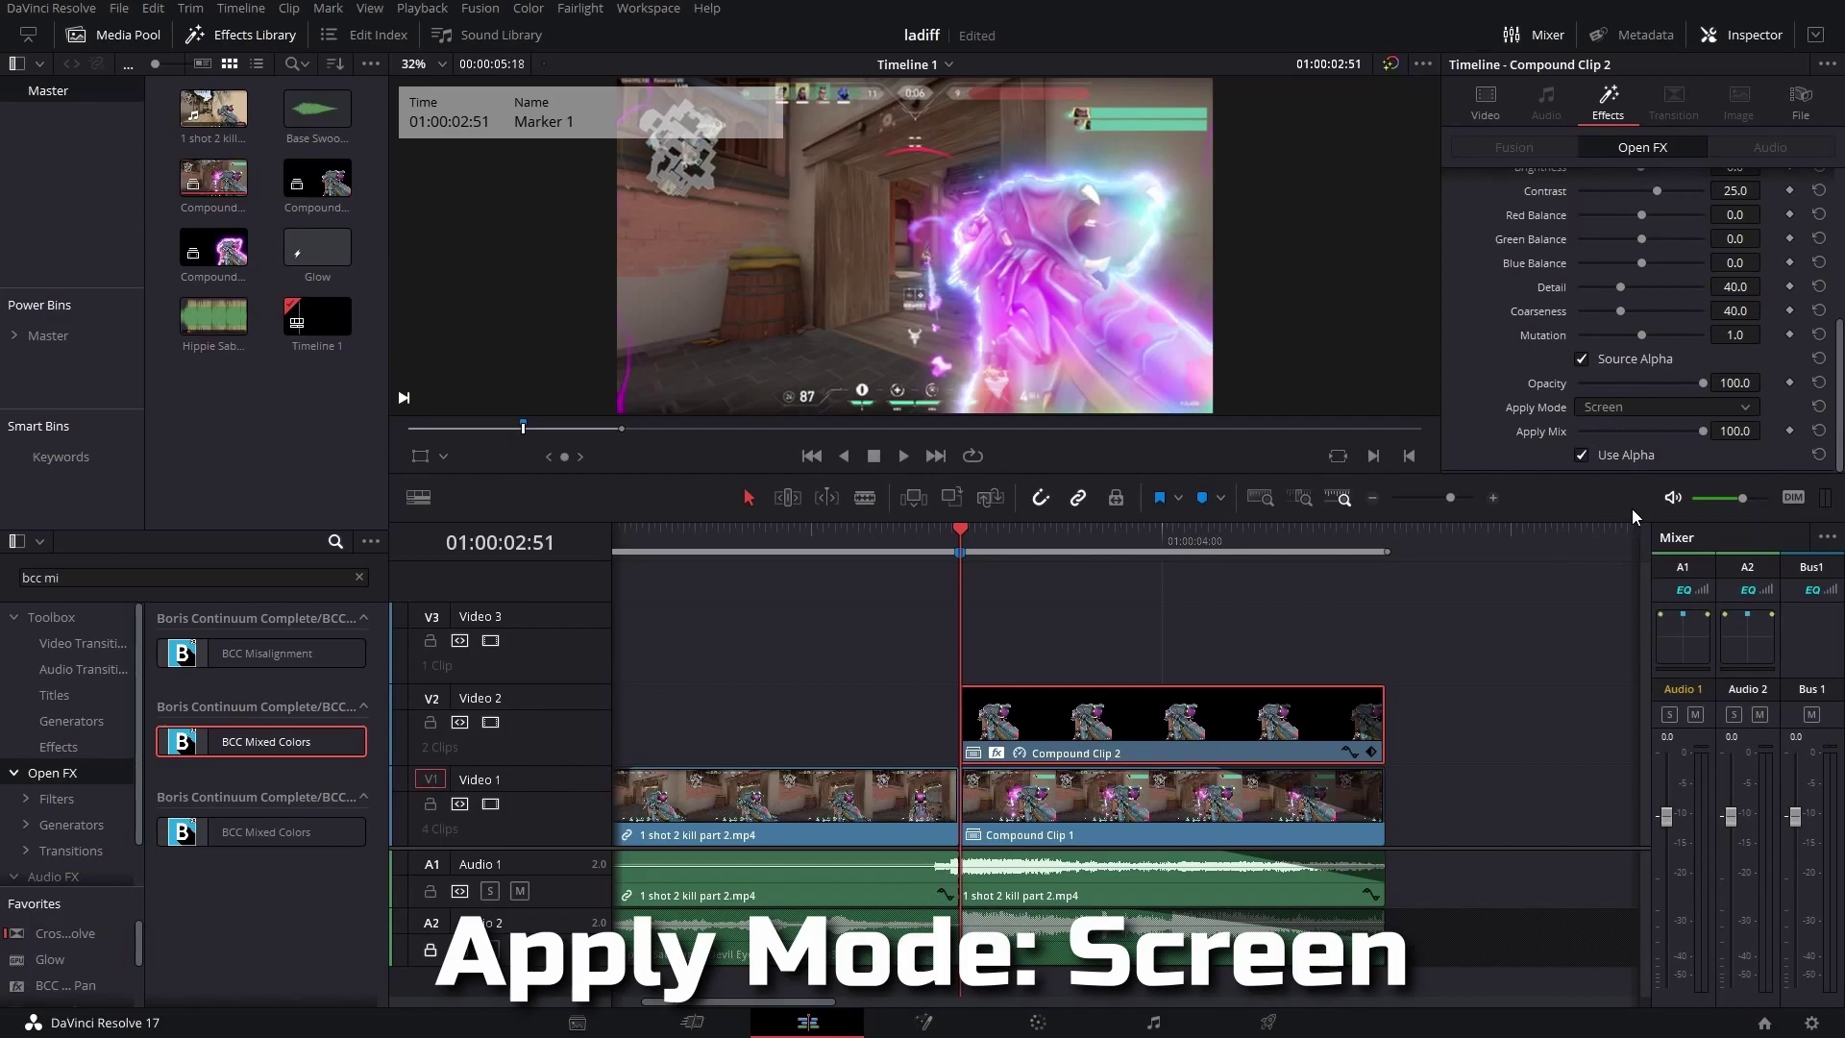
scroll(1814, 289, up, 5)
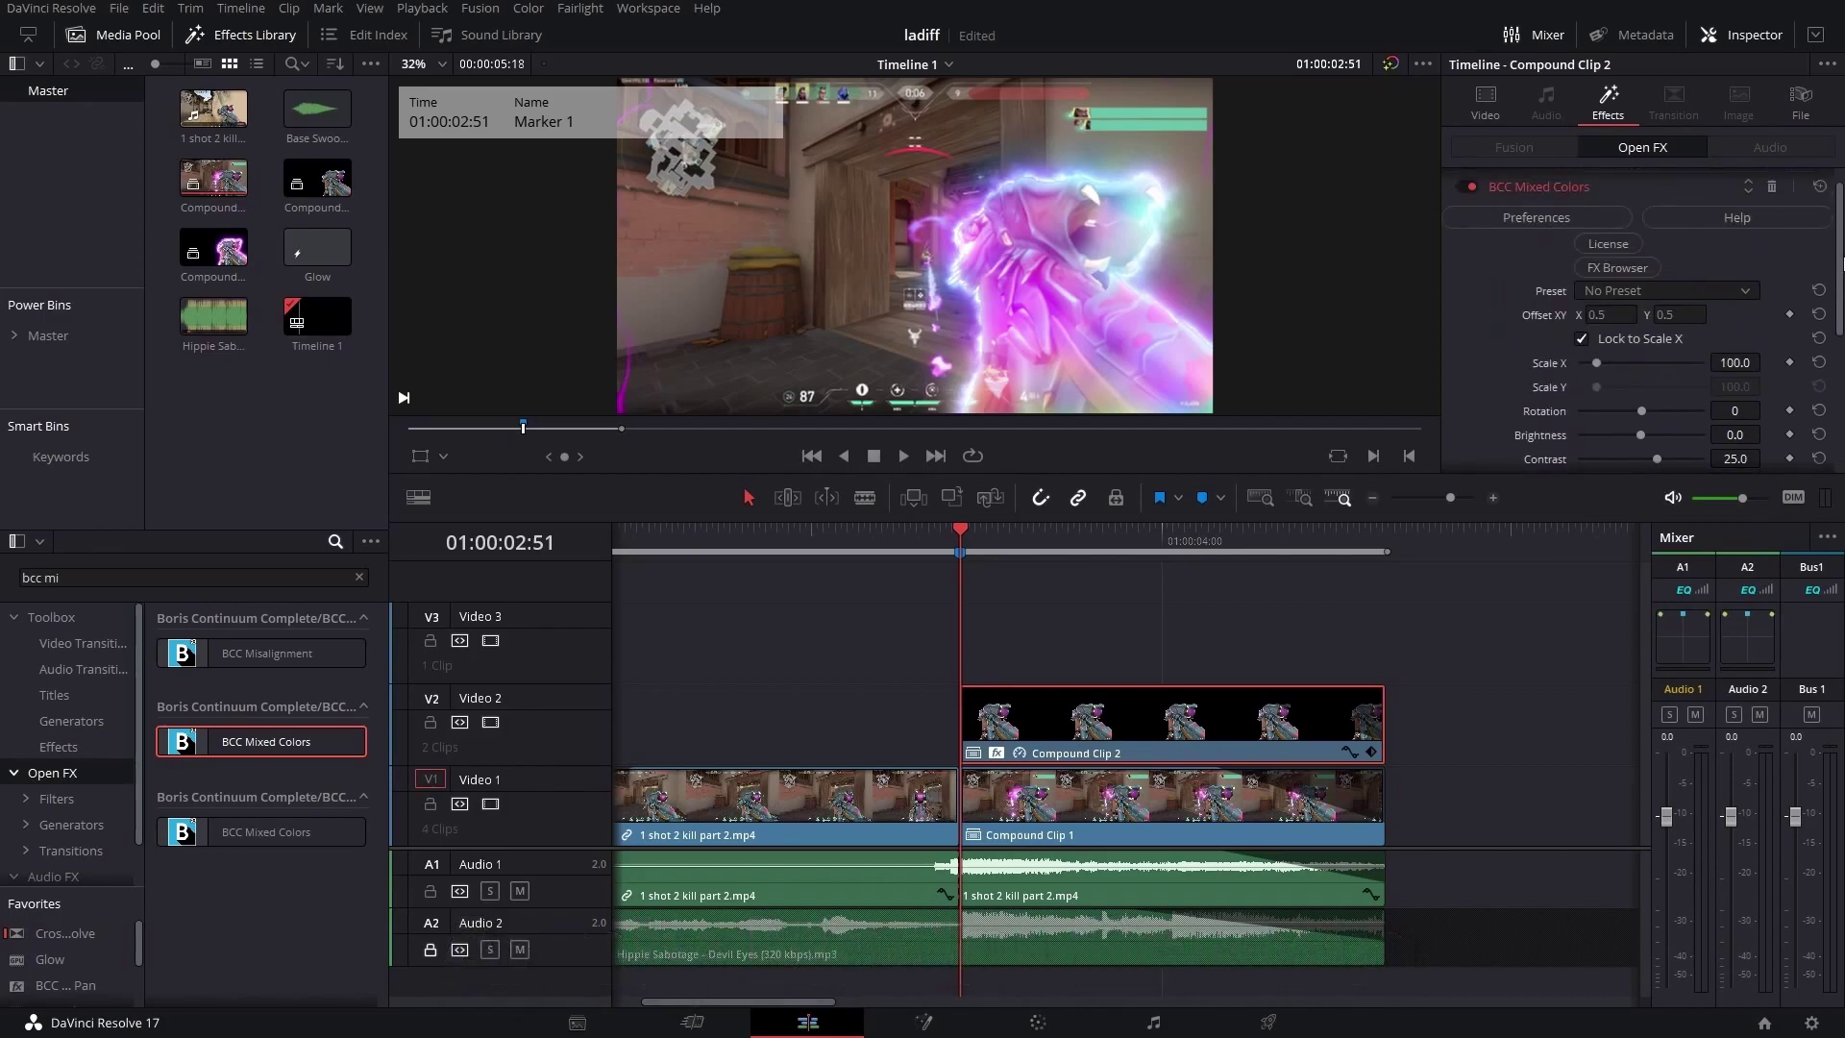
drag(1596, 388, 1836, 409)
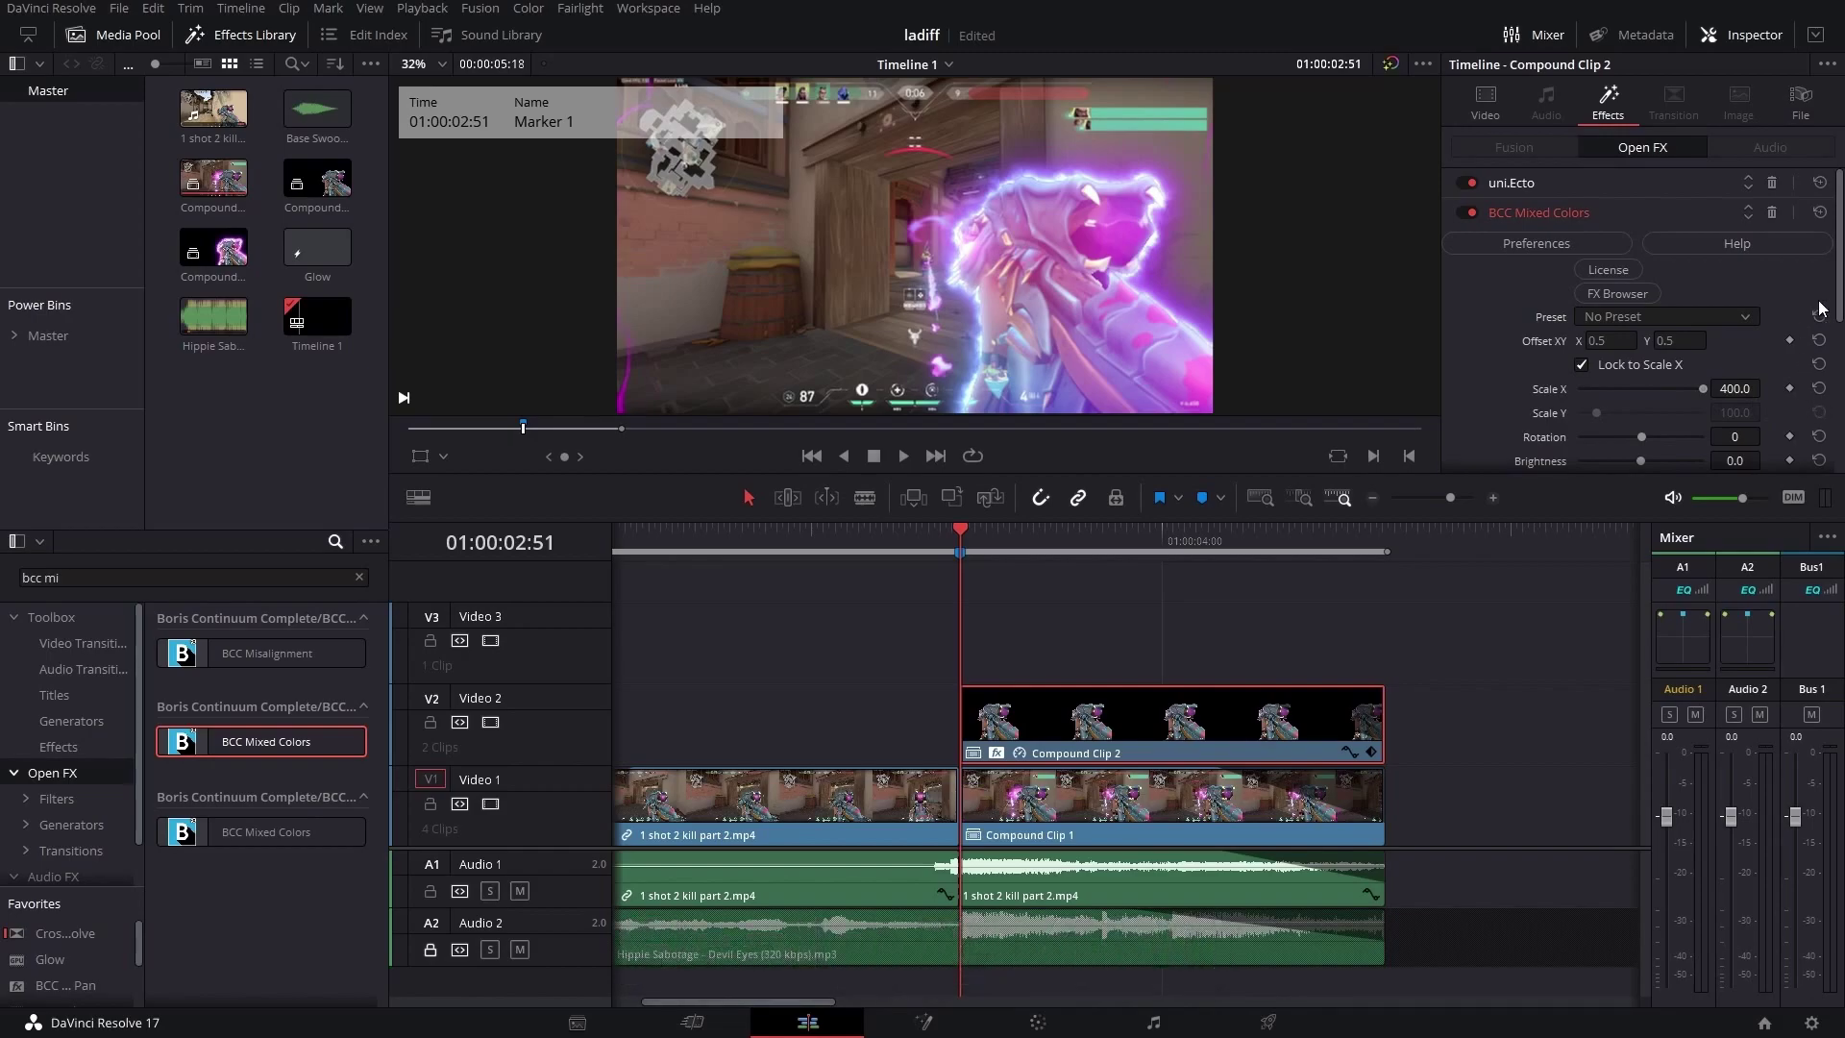
scroll(1833, 348, down, 3)
mouse_move(1833, 348)
mouse_down()
mouse_move(1831, 413)
mouse_move(1766, 379)
mouse_up()
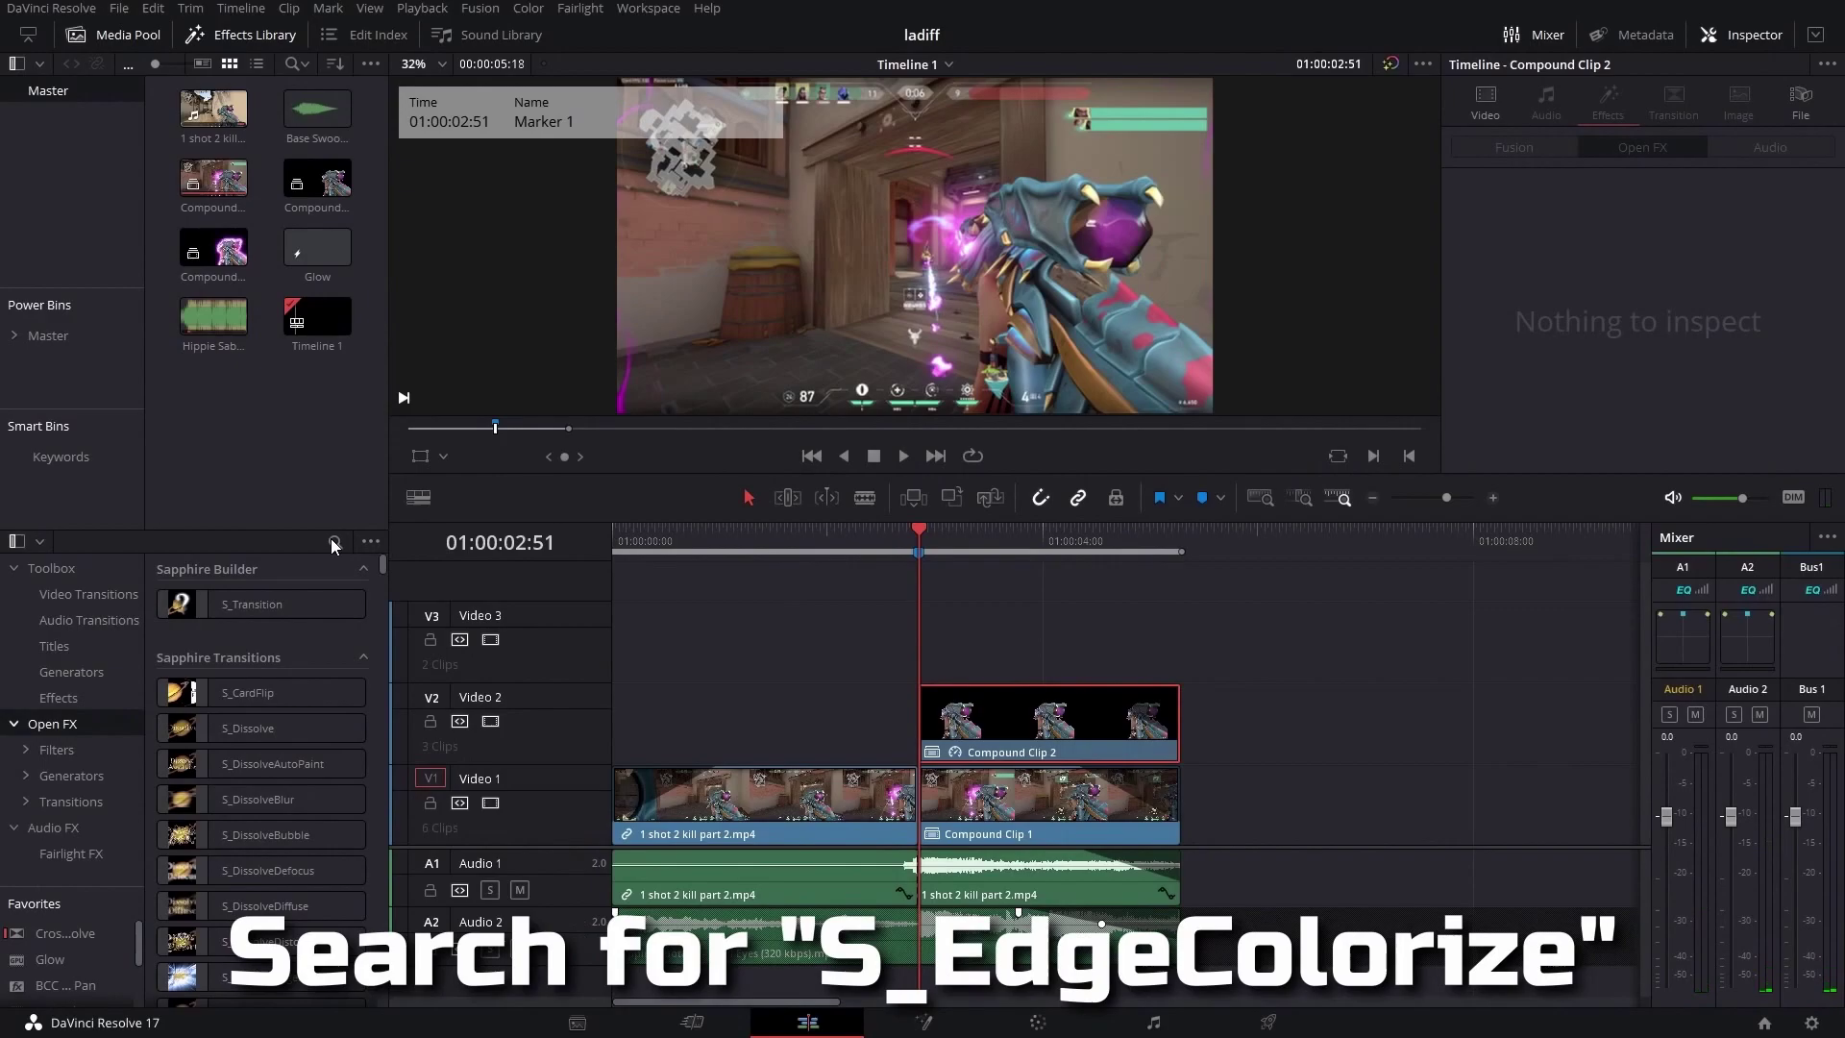
- Filter the effects library with 'edgec' and select S_EdgeColorize
click(332, 541)
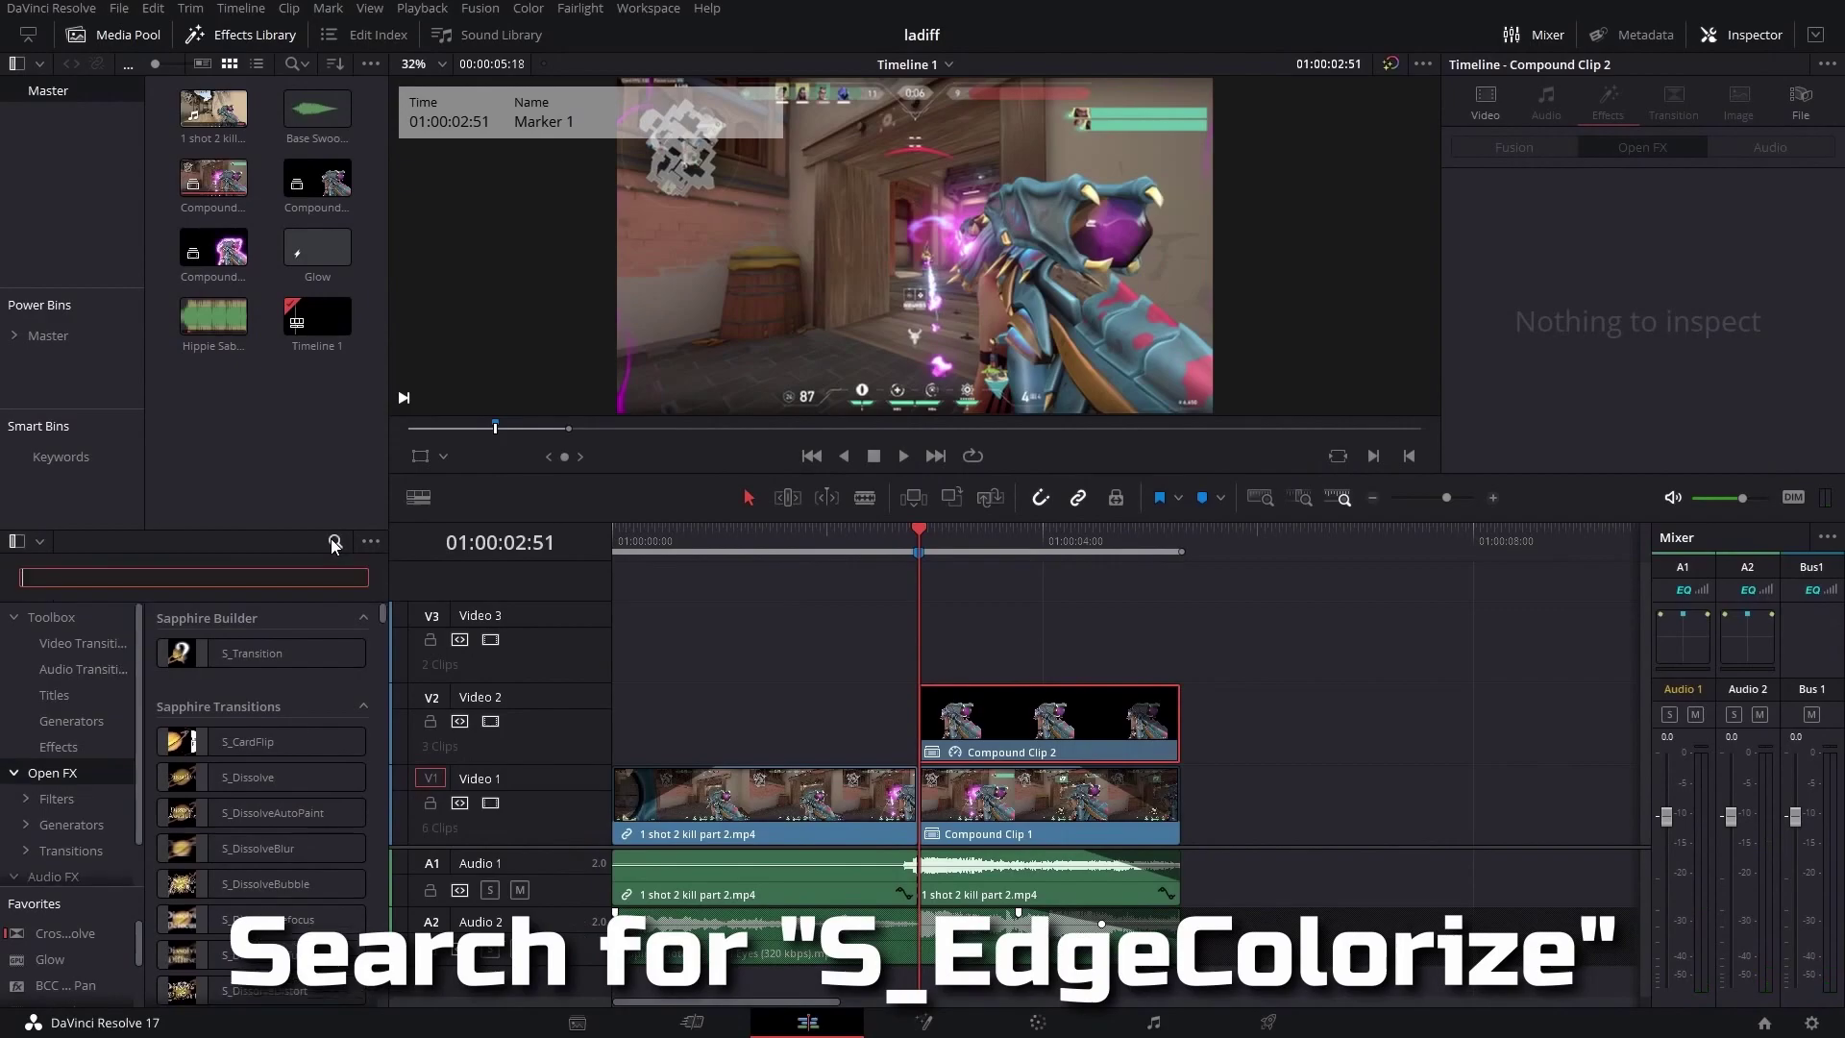
text(edgec)
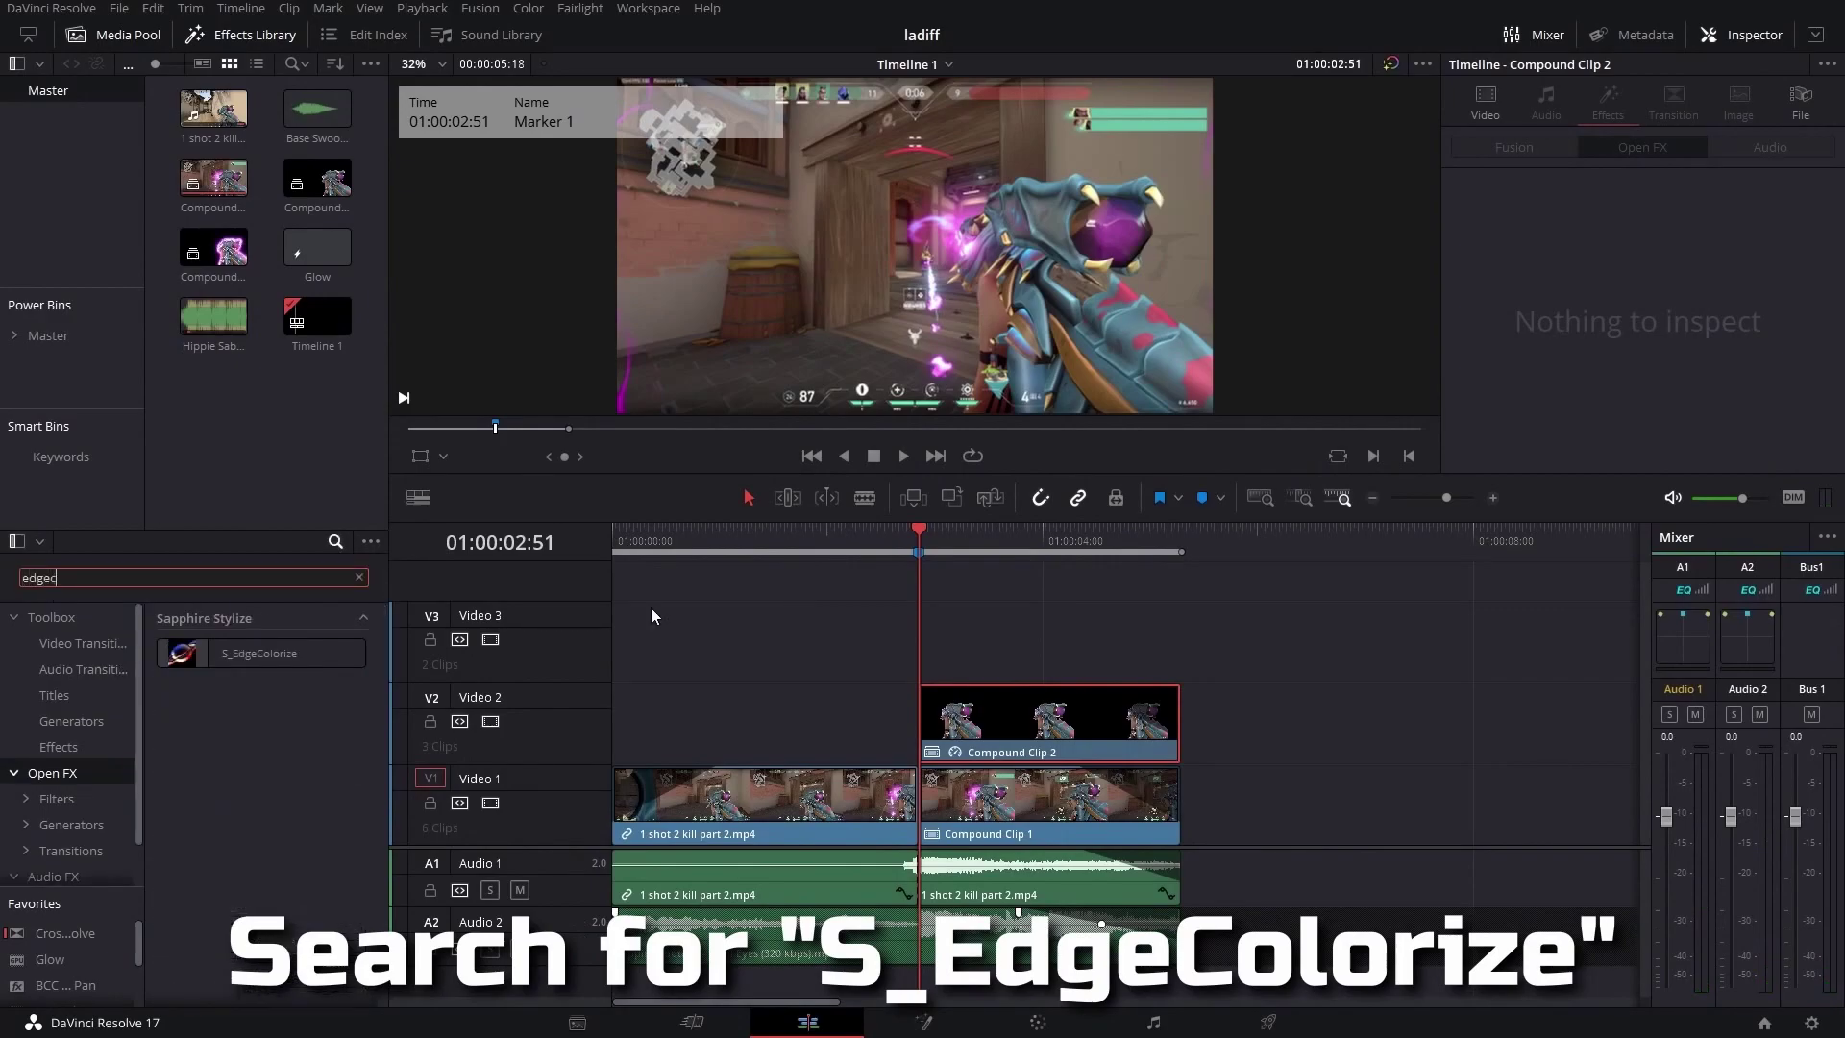
click(275, 656)
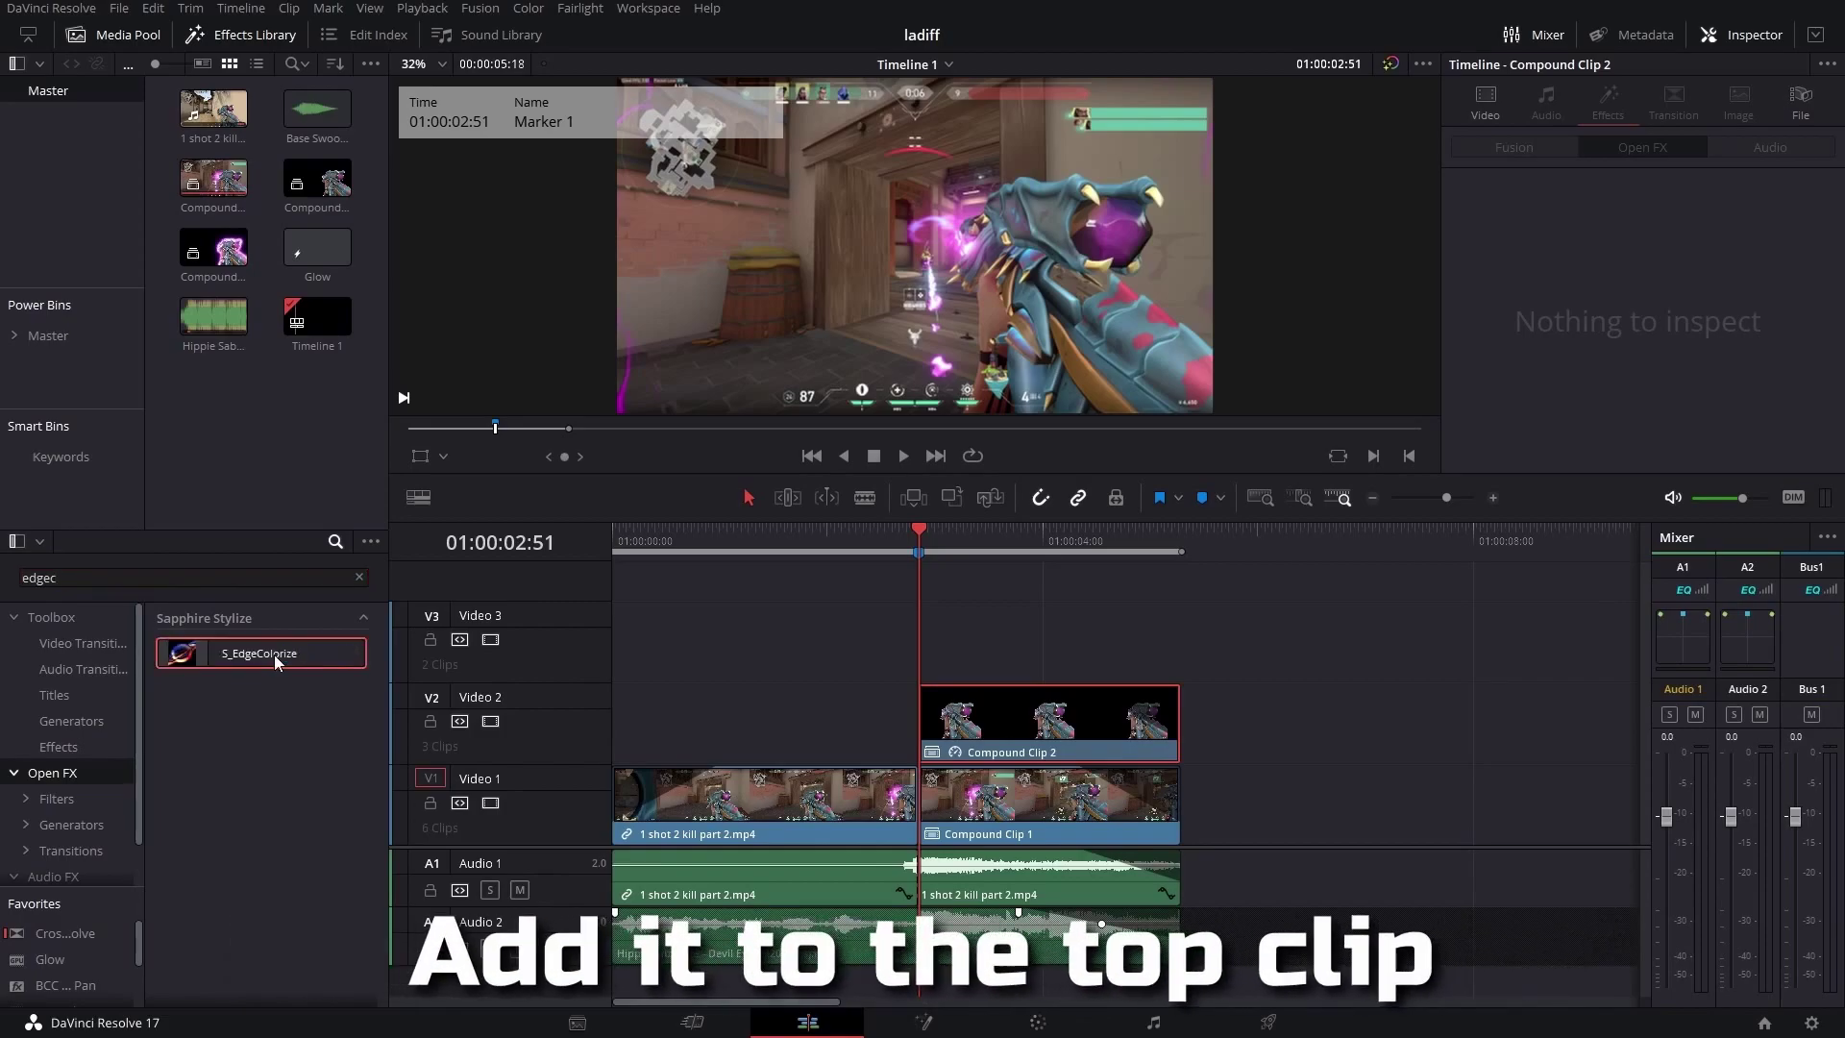
- Drop S_EdgeColorize onto Compound Clip 2 and set the clip's Composite Mode to Screen
drag(274, 655, 983, 715)
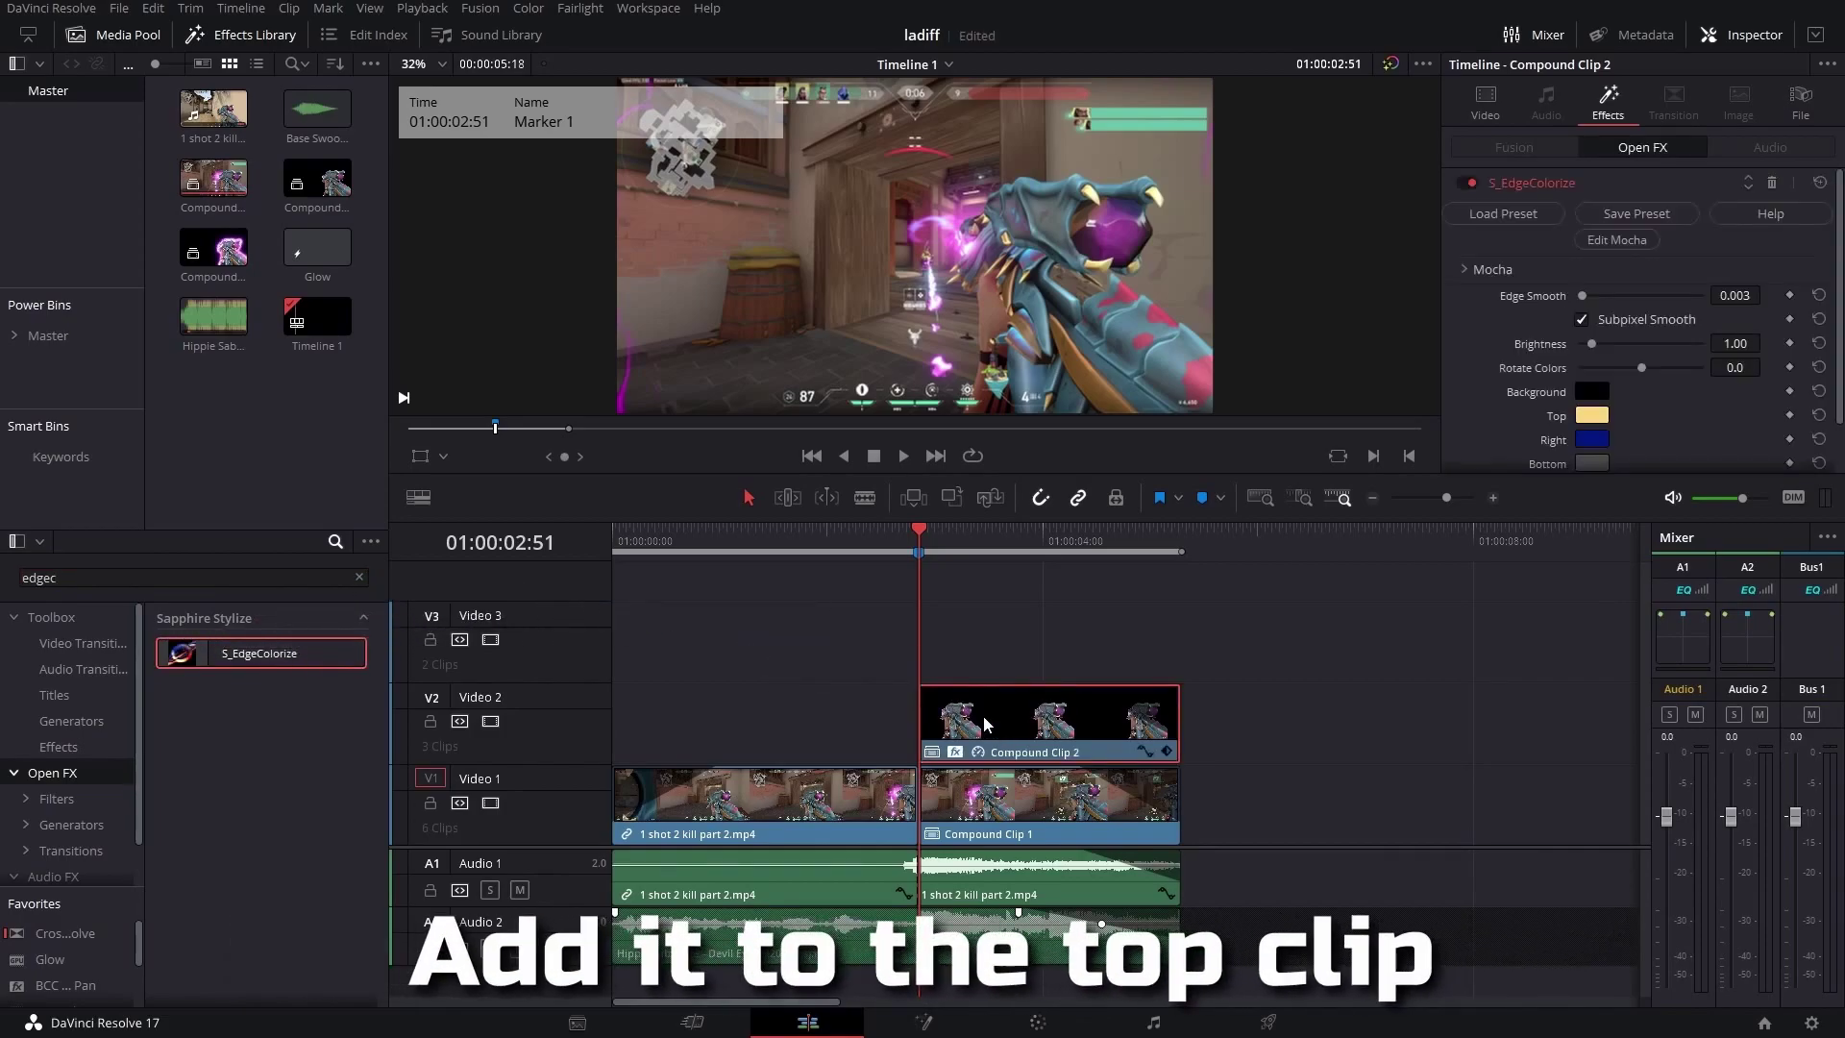
scroll(1696, 217, down, 2)
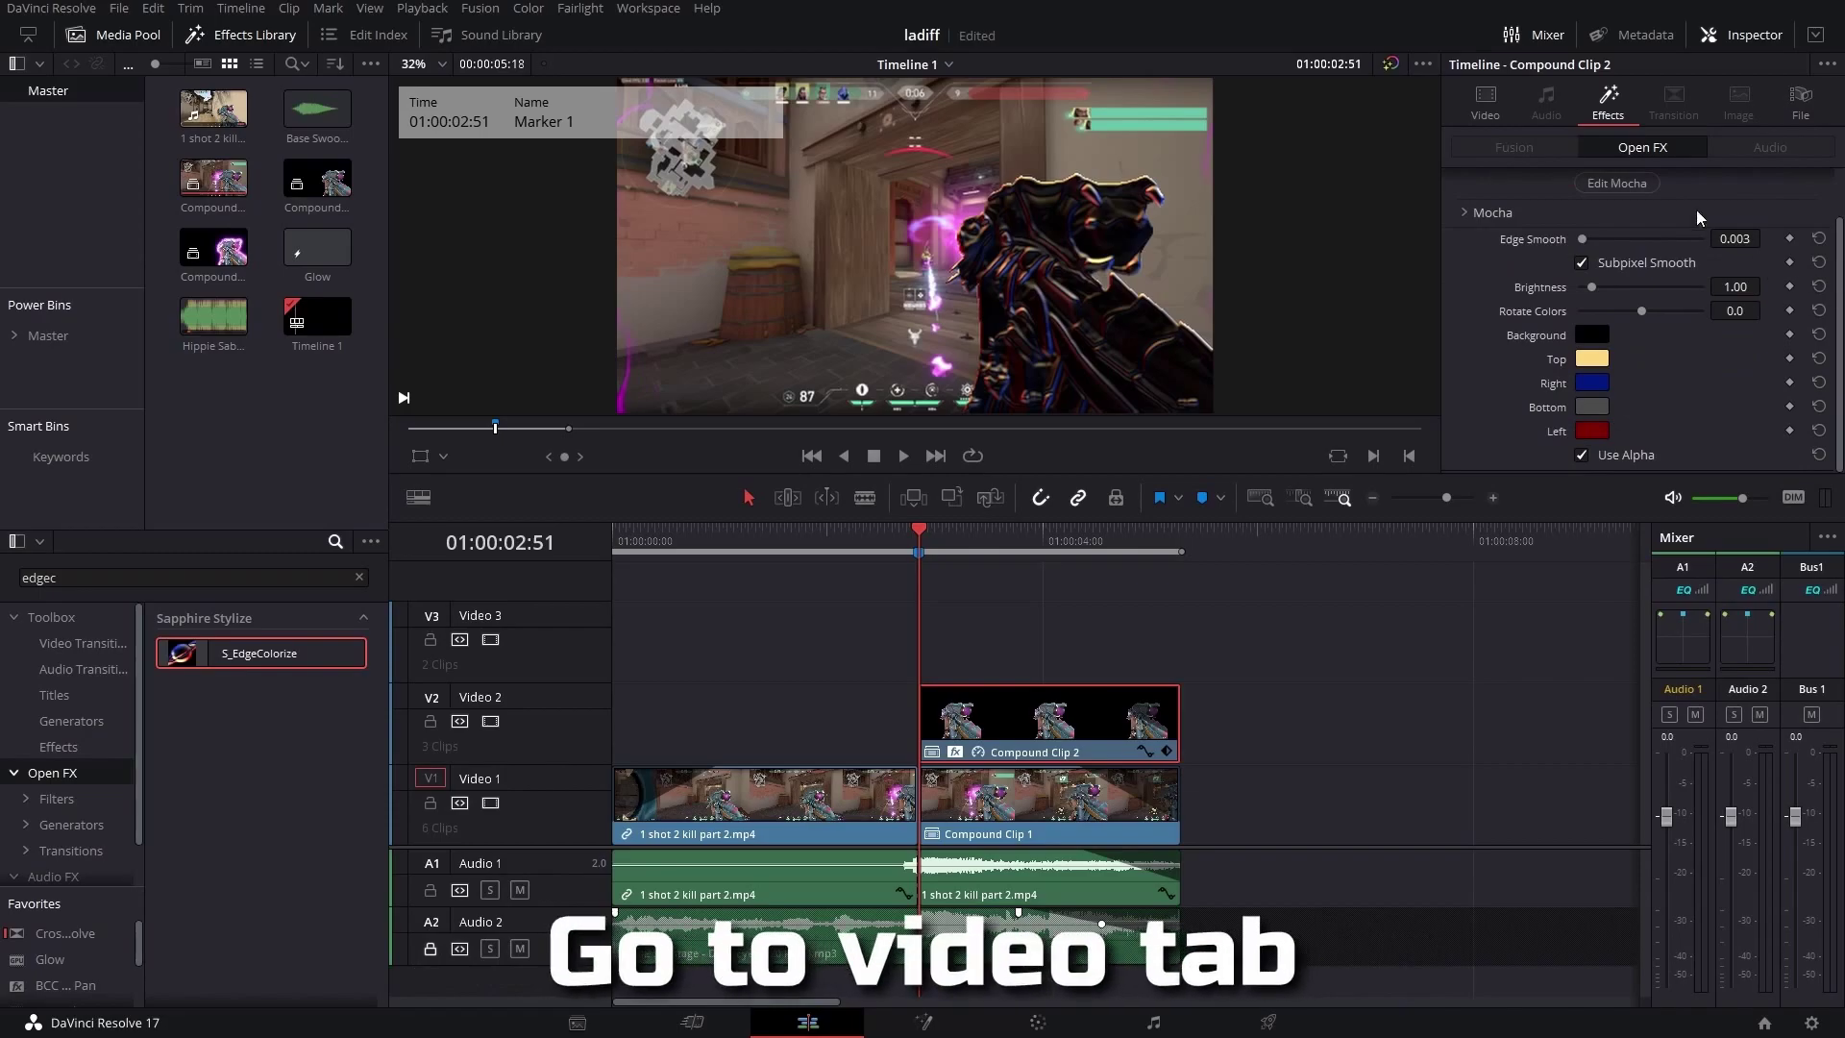
click(1493, 110)
scroll(1640, 307, down, 3)
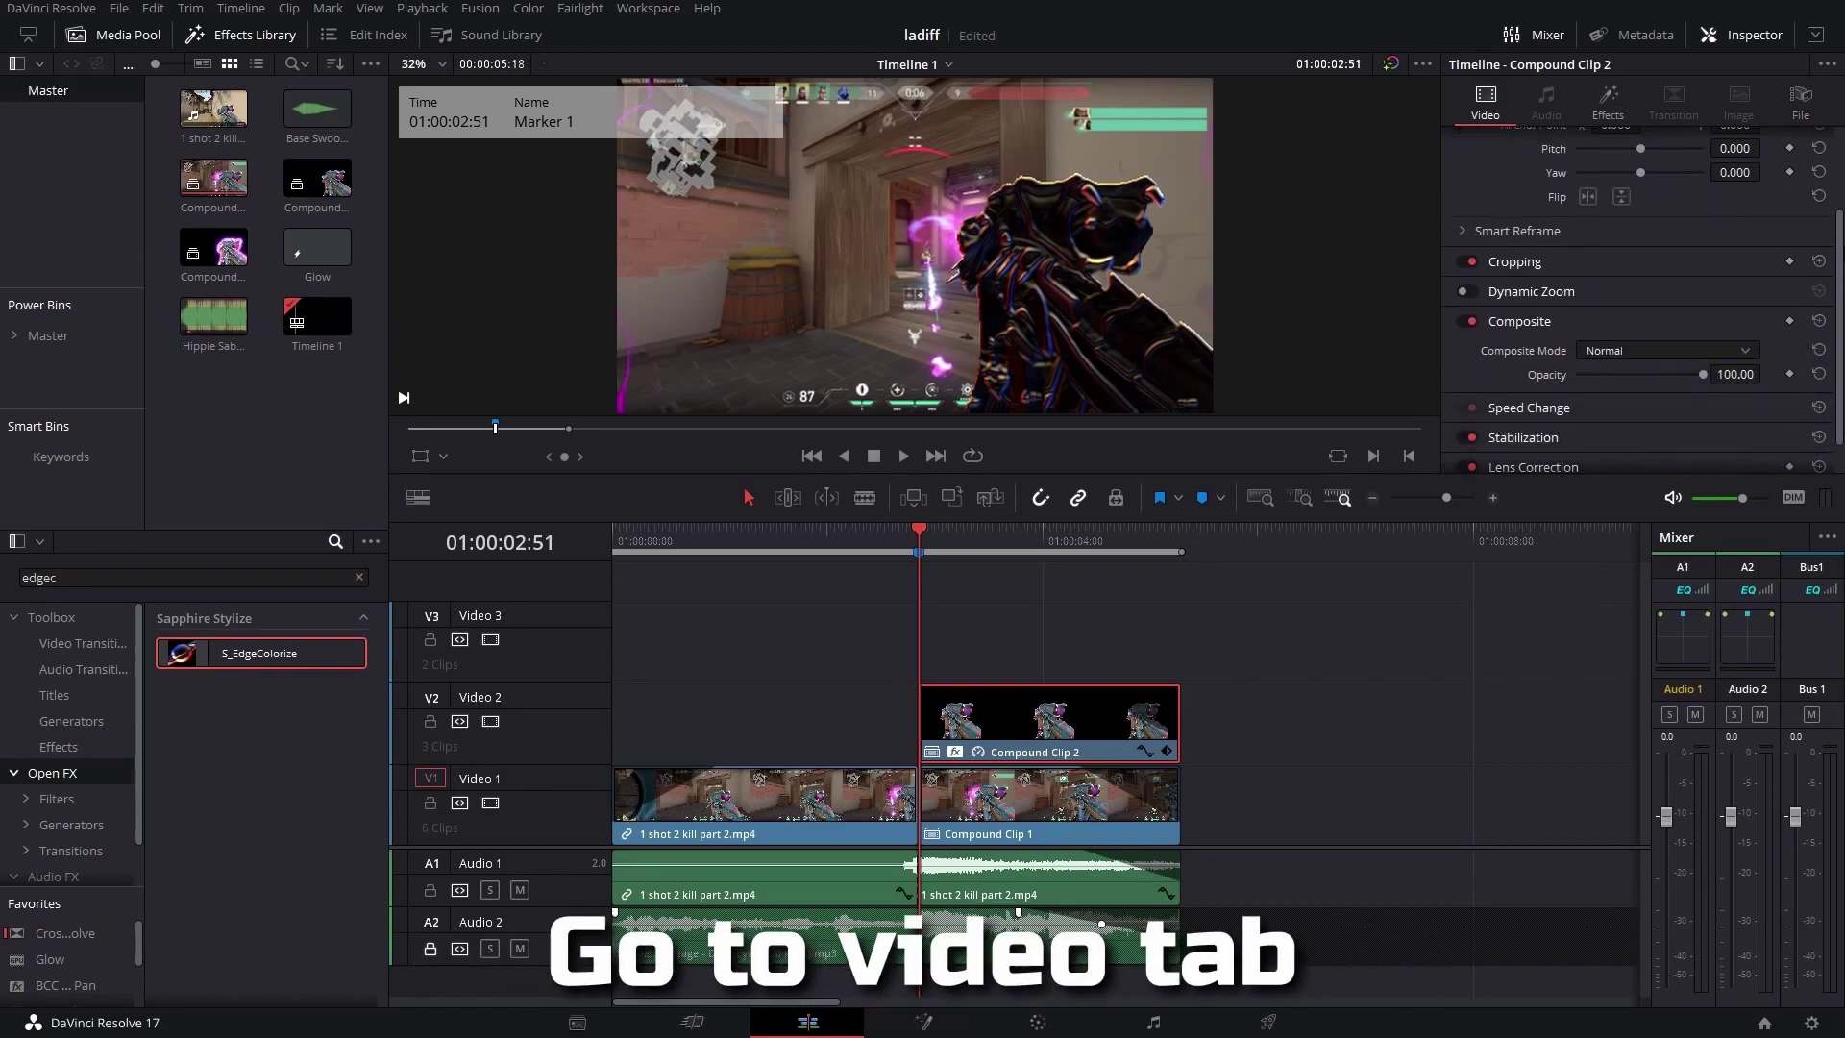
click(1639, 310)
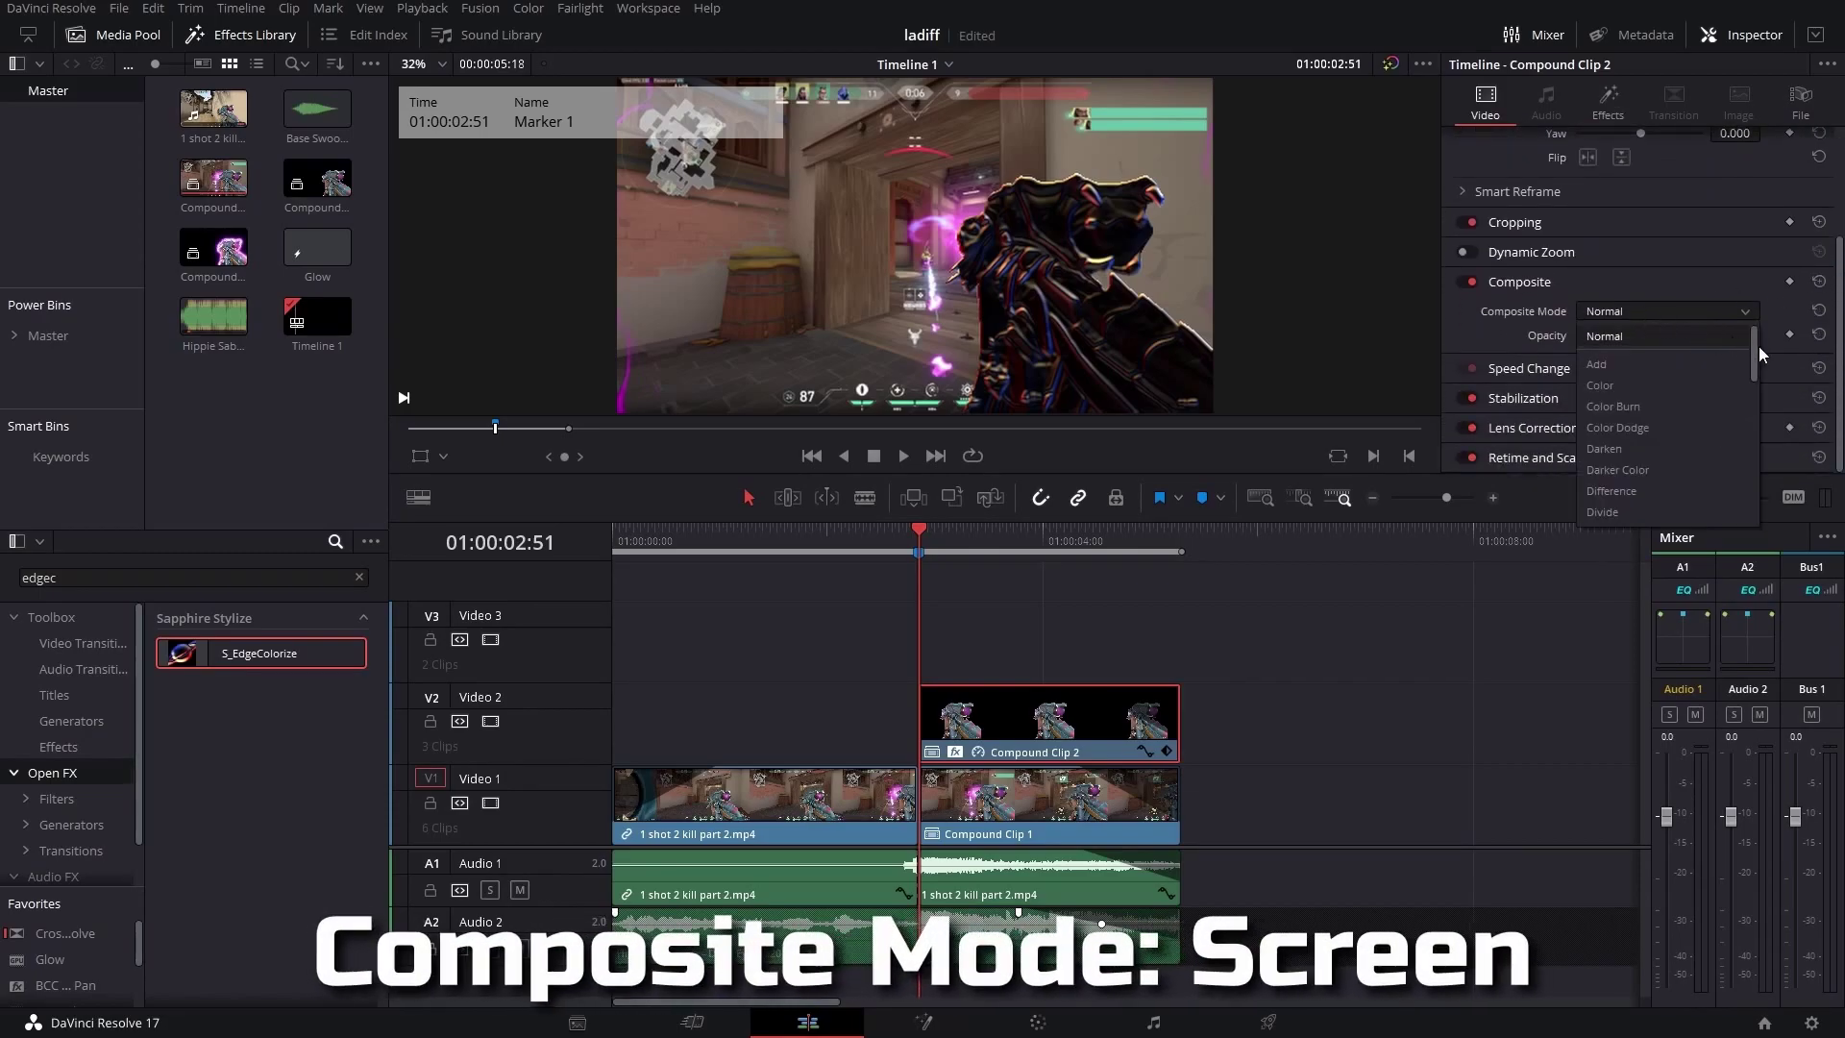
drag(1758, 346, 1760, 450)
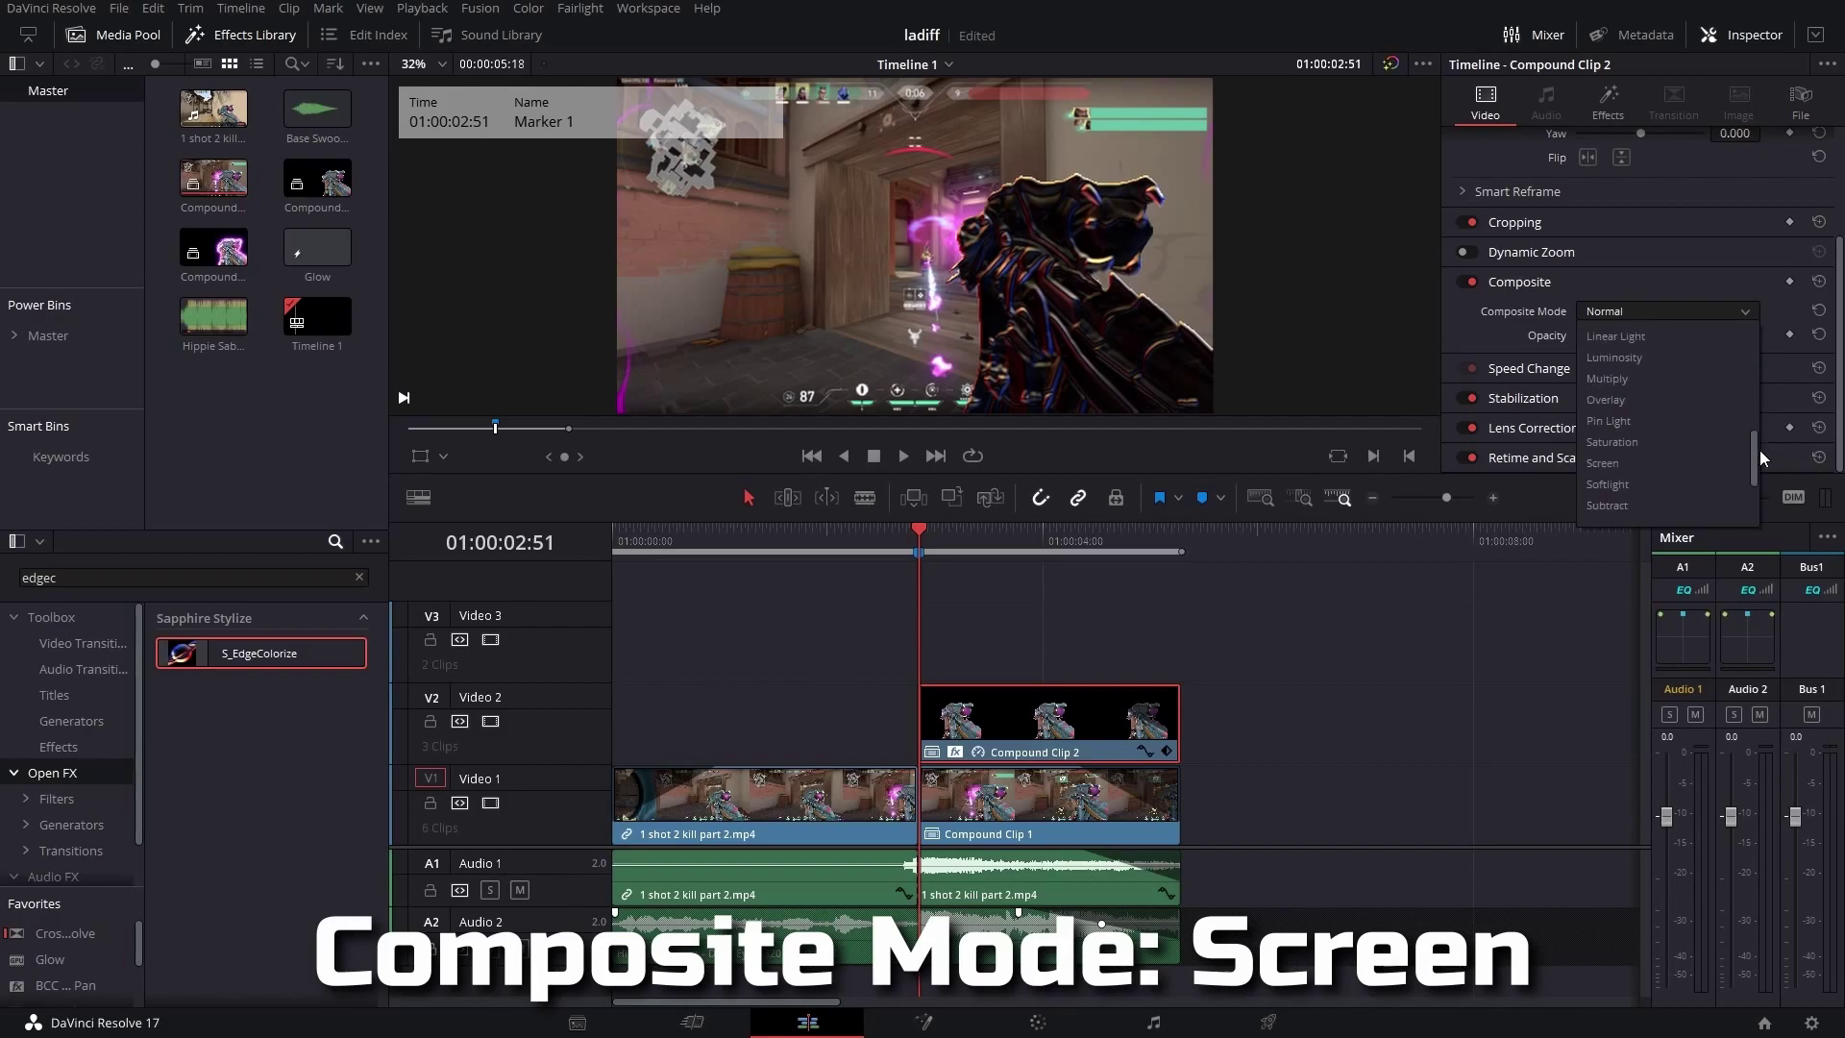
click(1634, 463)
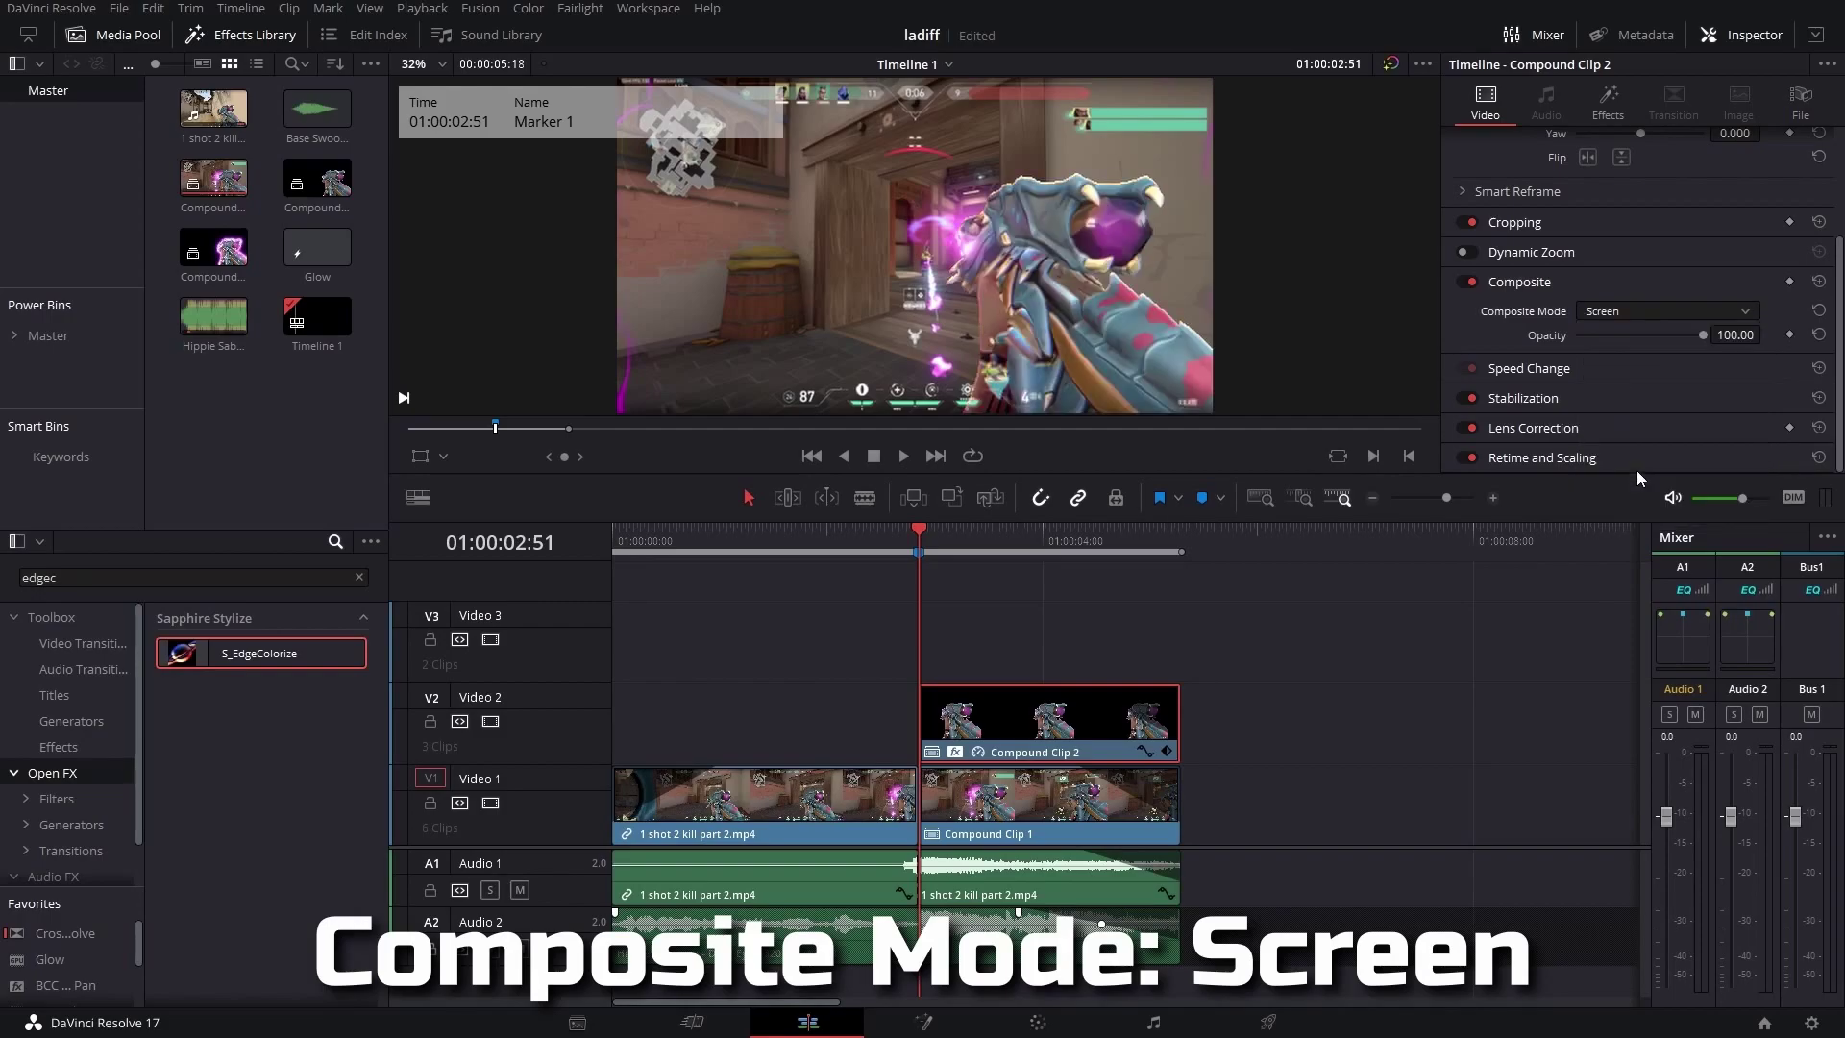
- Set Edge Smooth 0.008, Brightness 2.87, a cyan Top edge and a blue Right edge
click(1614, 107)
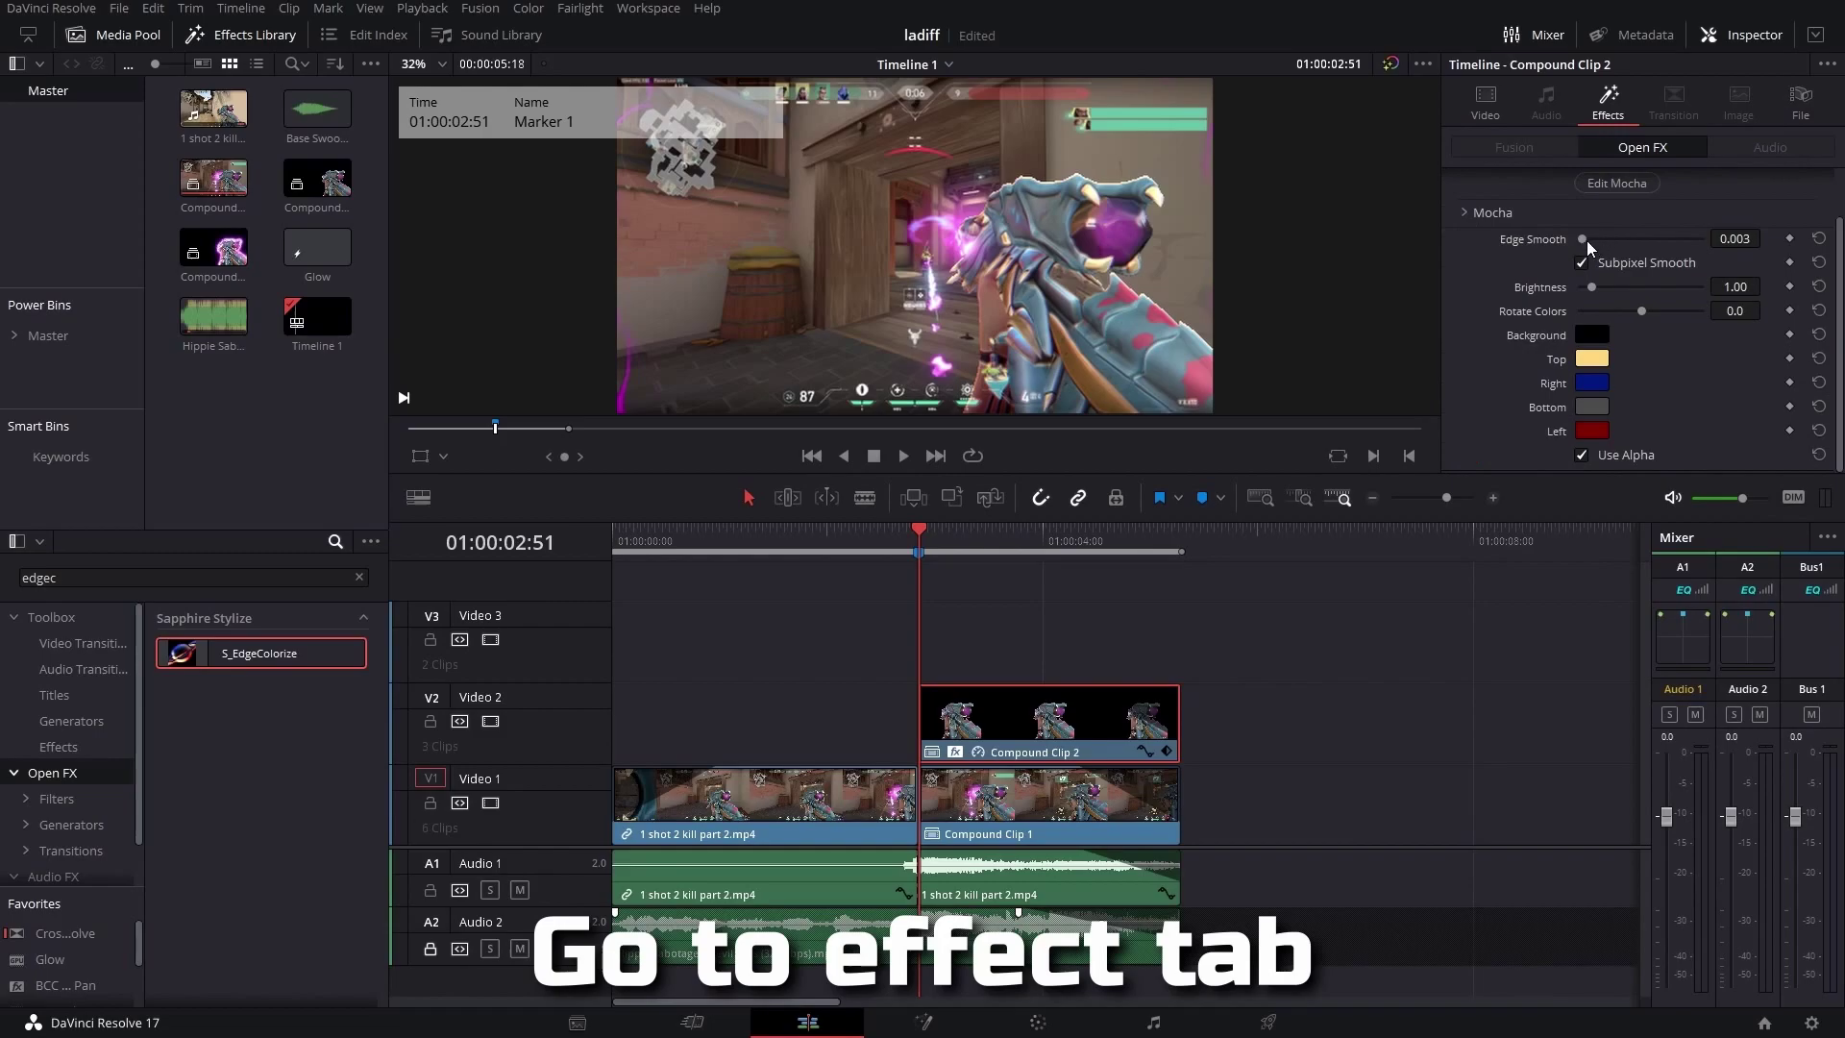
drag(1586, 243, 1587, 247)
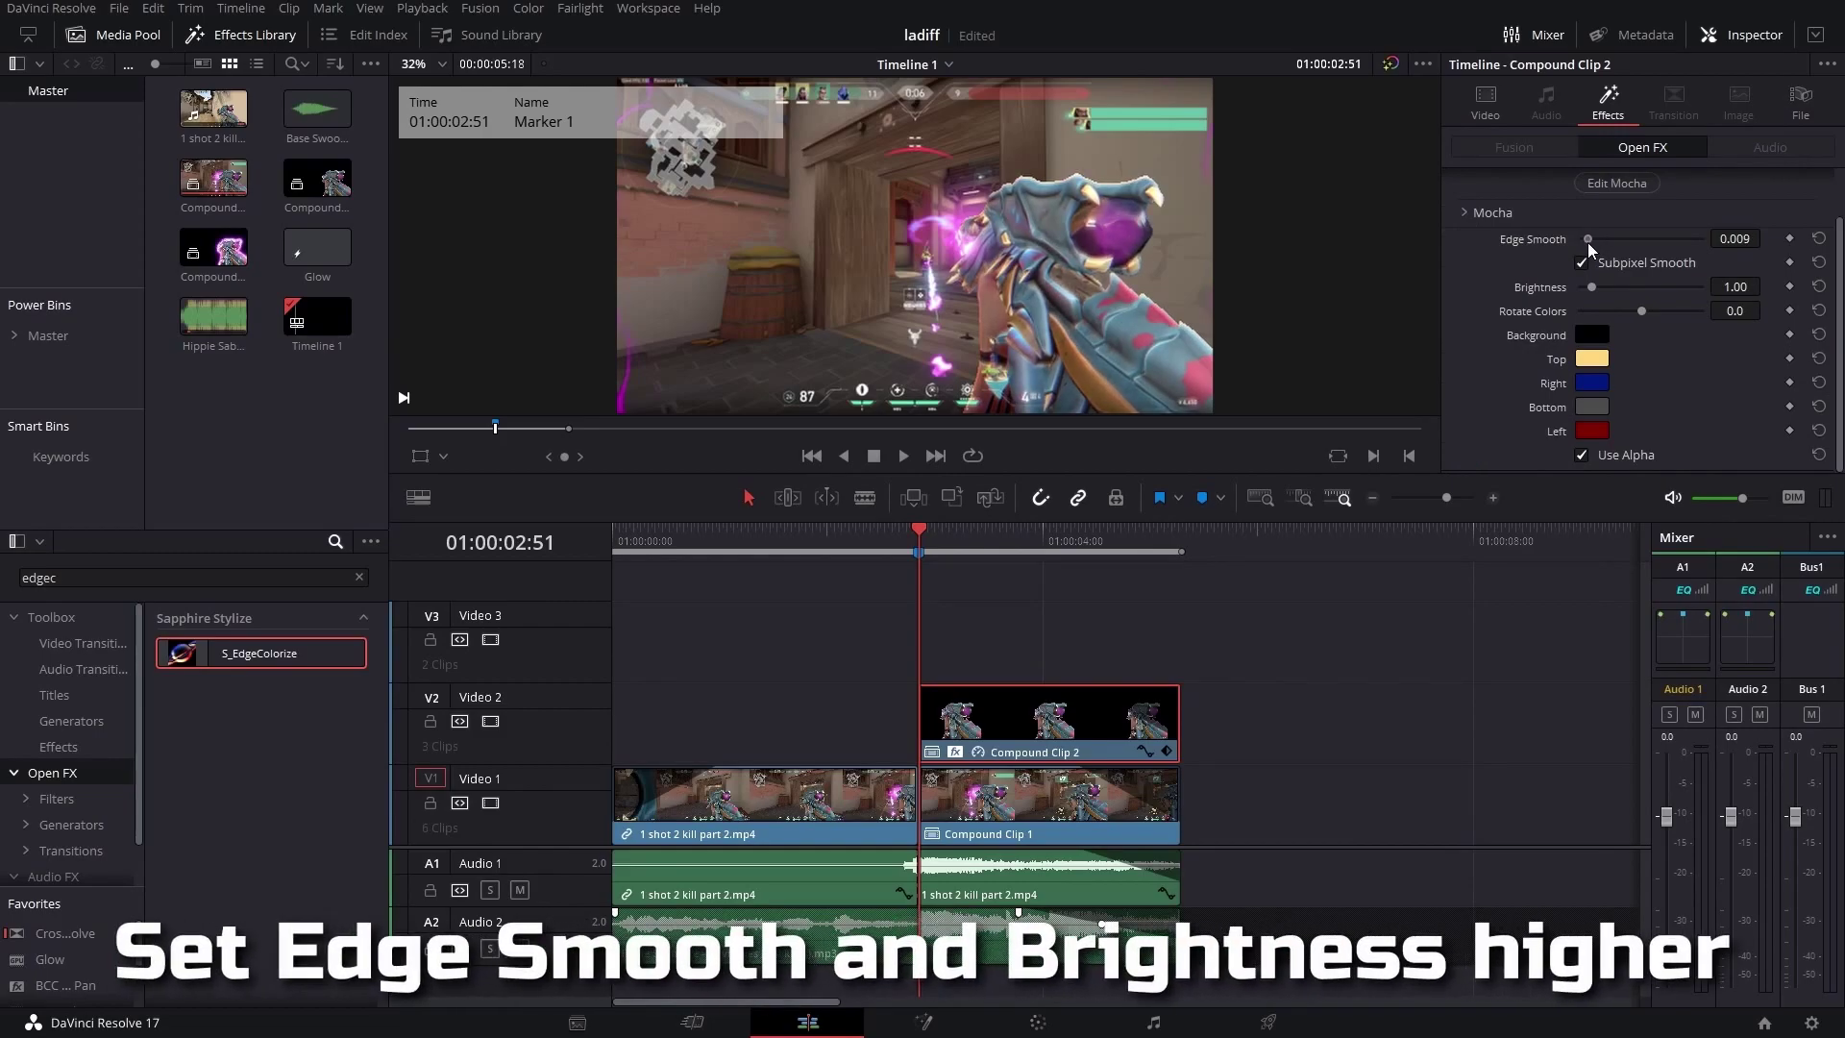
drag(1592, 286, 1615, 287)
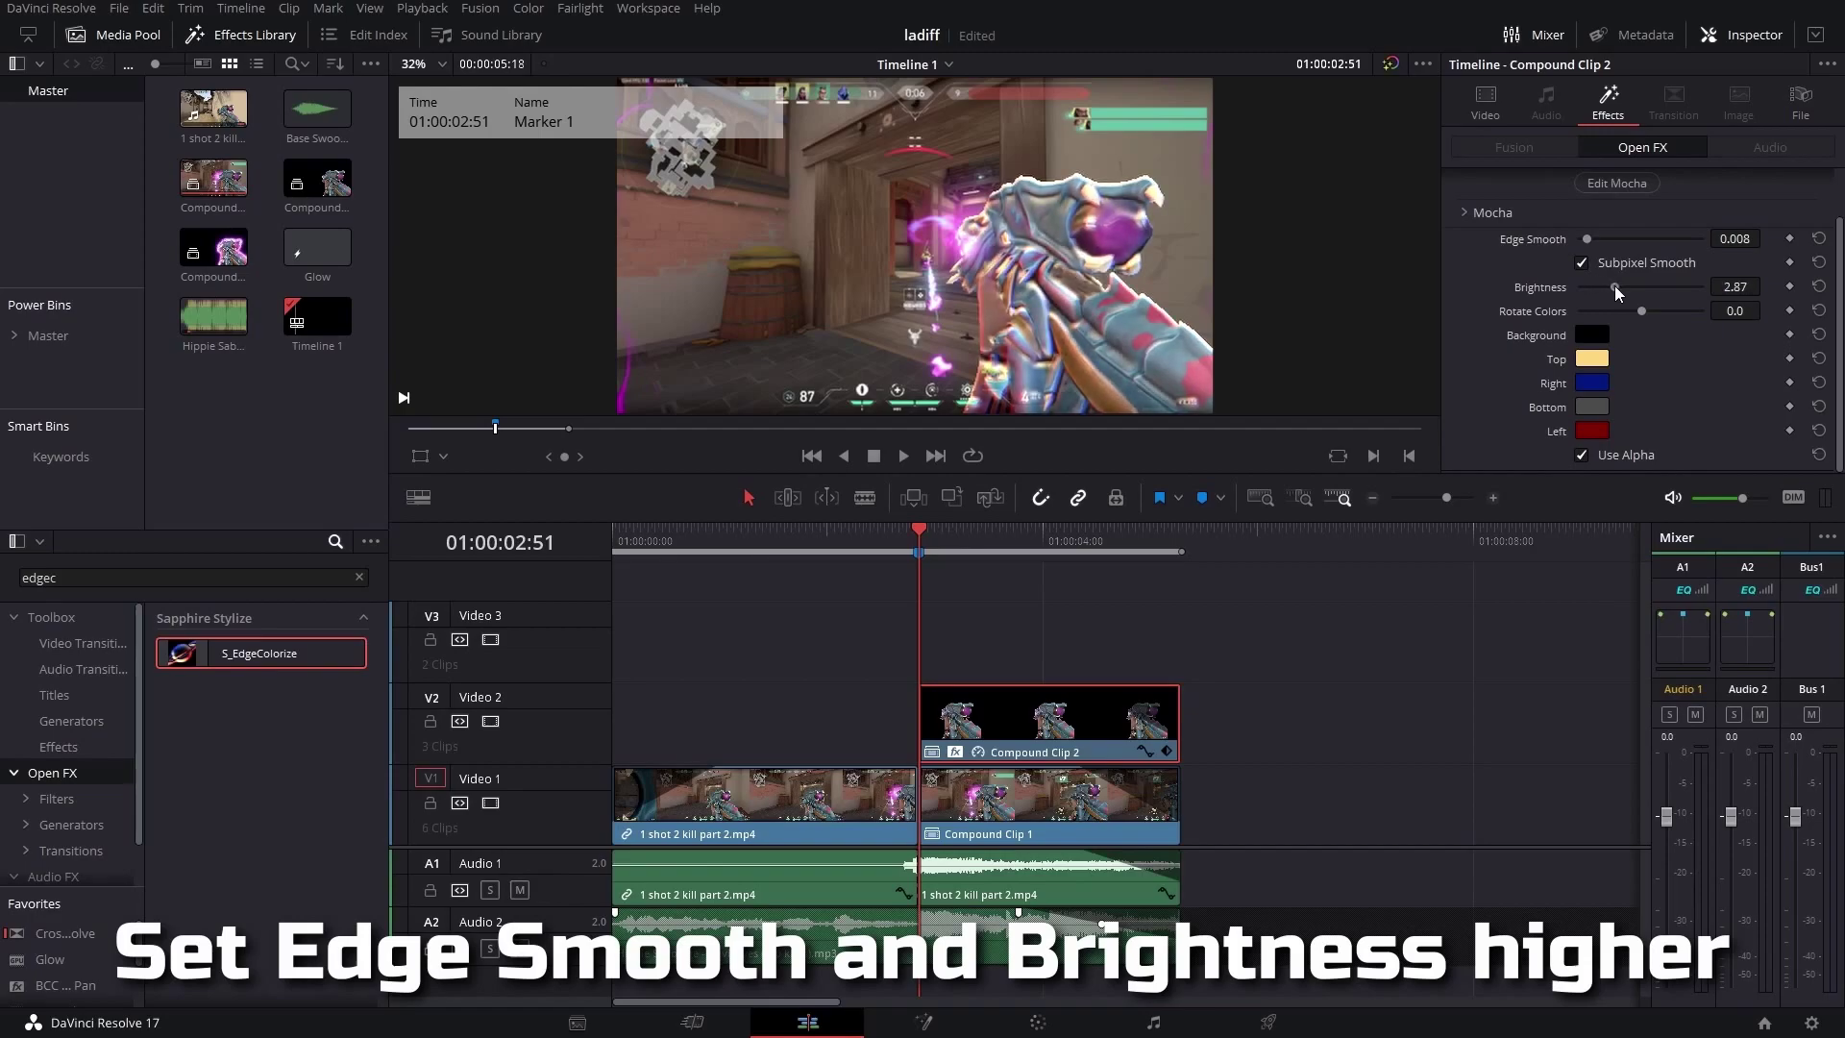
click(1592, 358)
click(997, 382)
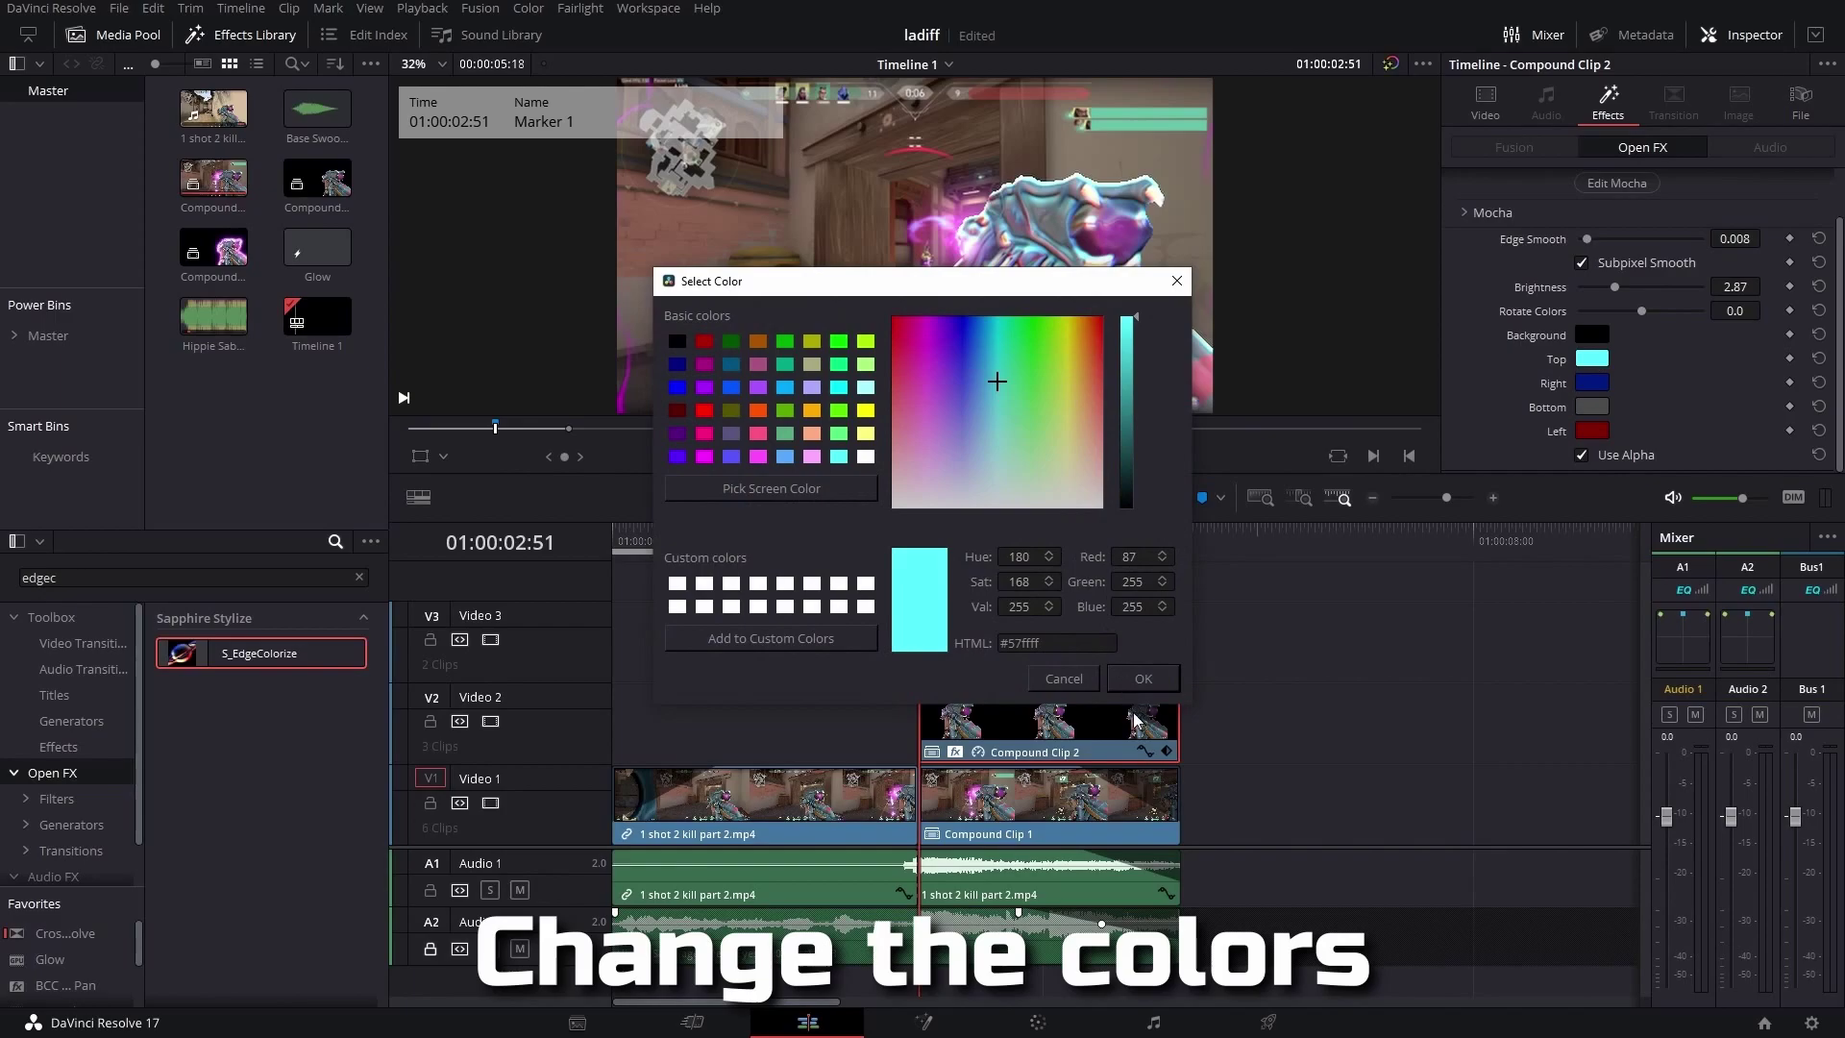
click(1143, 678)
click(1599, 380)
drag(1144, 390, 1137, 306)
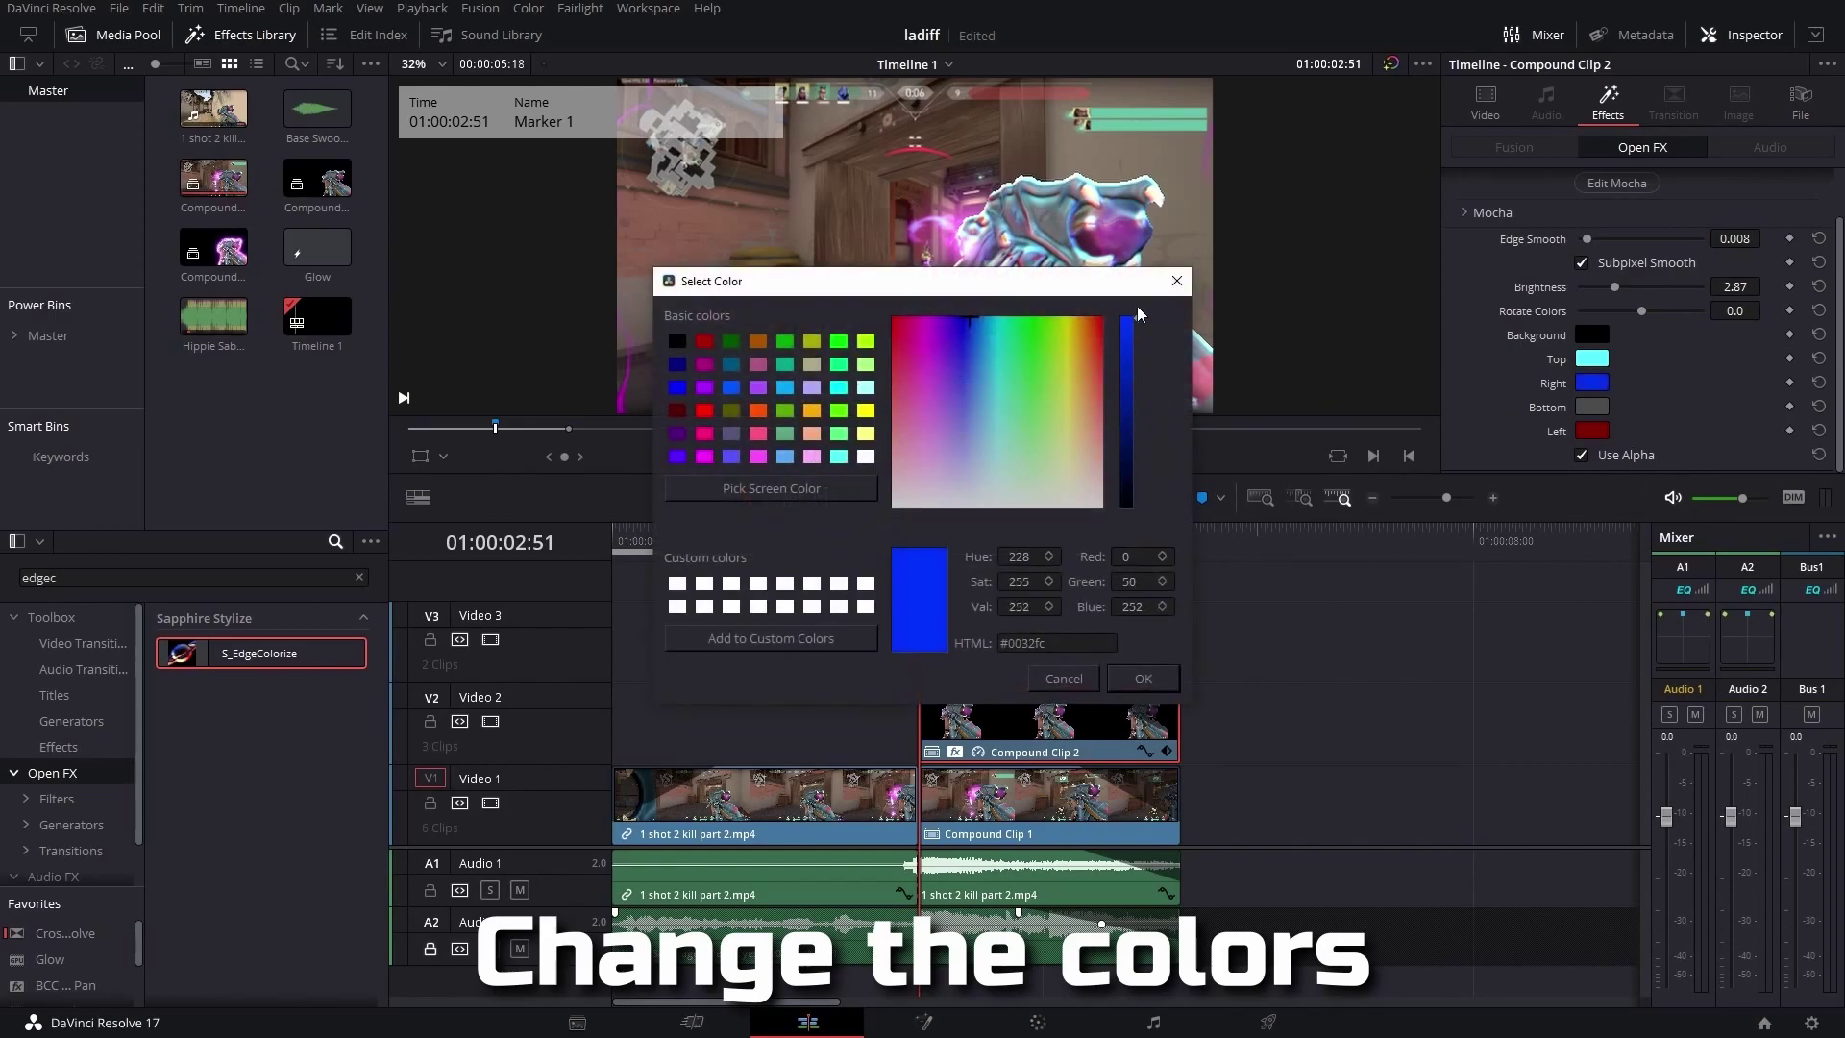
click(1142, 678)
- Colour the S_EdgeColorize Bottom edge purple and the Left edge magenta
click(1592, 406)
click(1050, 382)
click(1142, 678)
click(1592, 430)
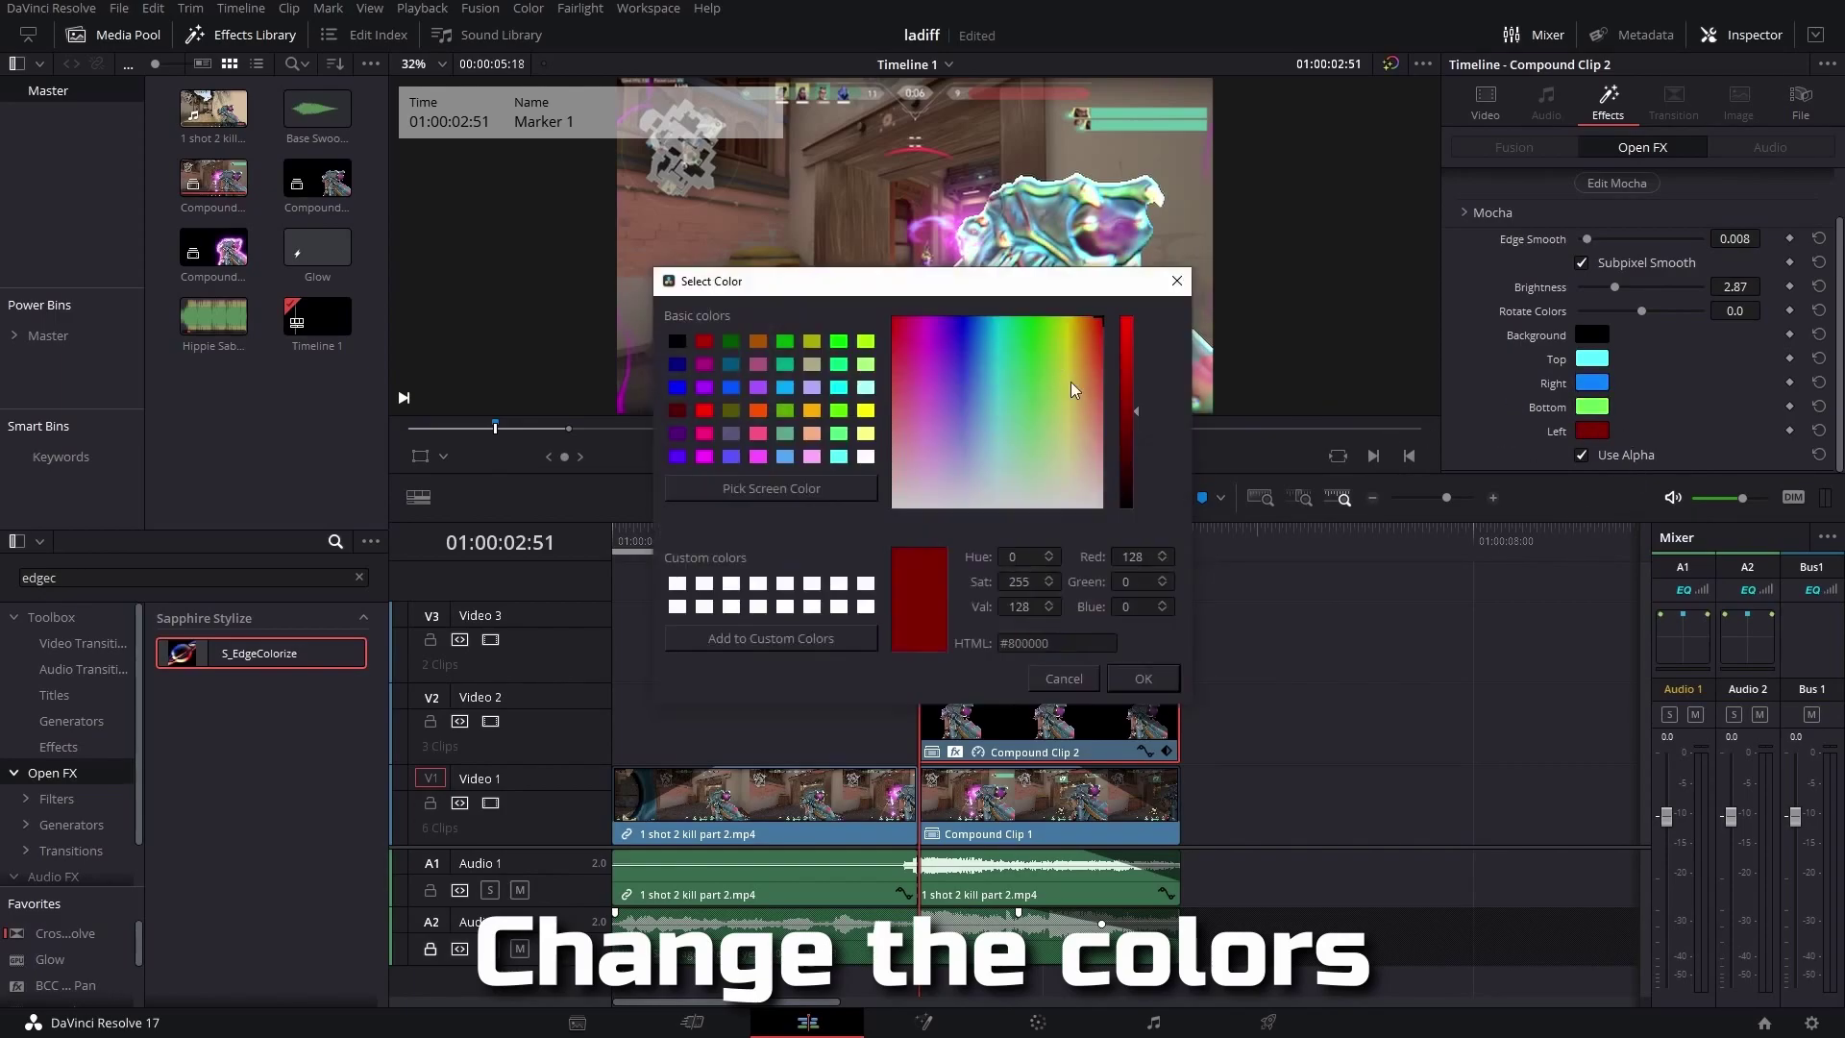
click(1142, 678)
click(1587, 406)
click(939, 383)
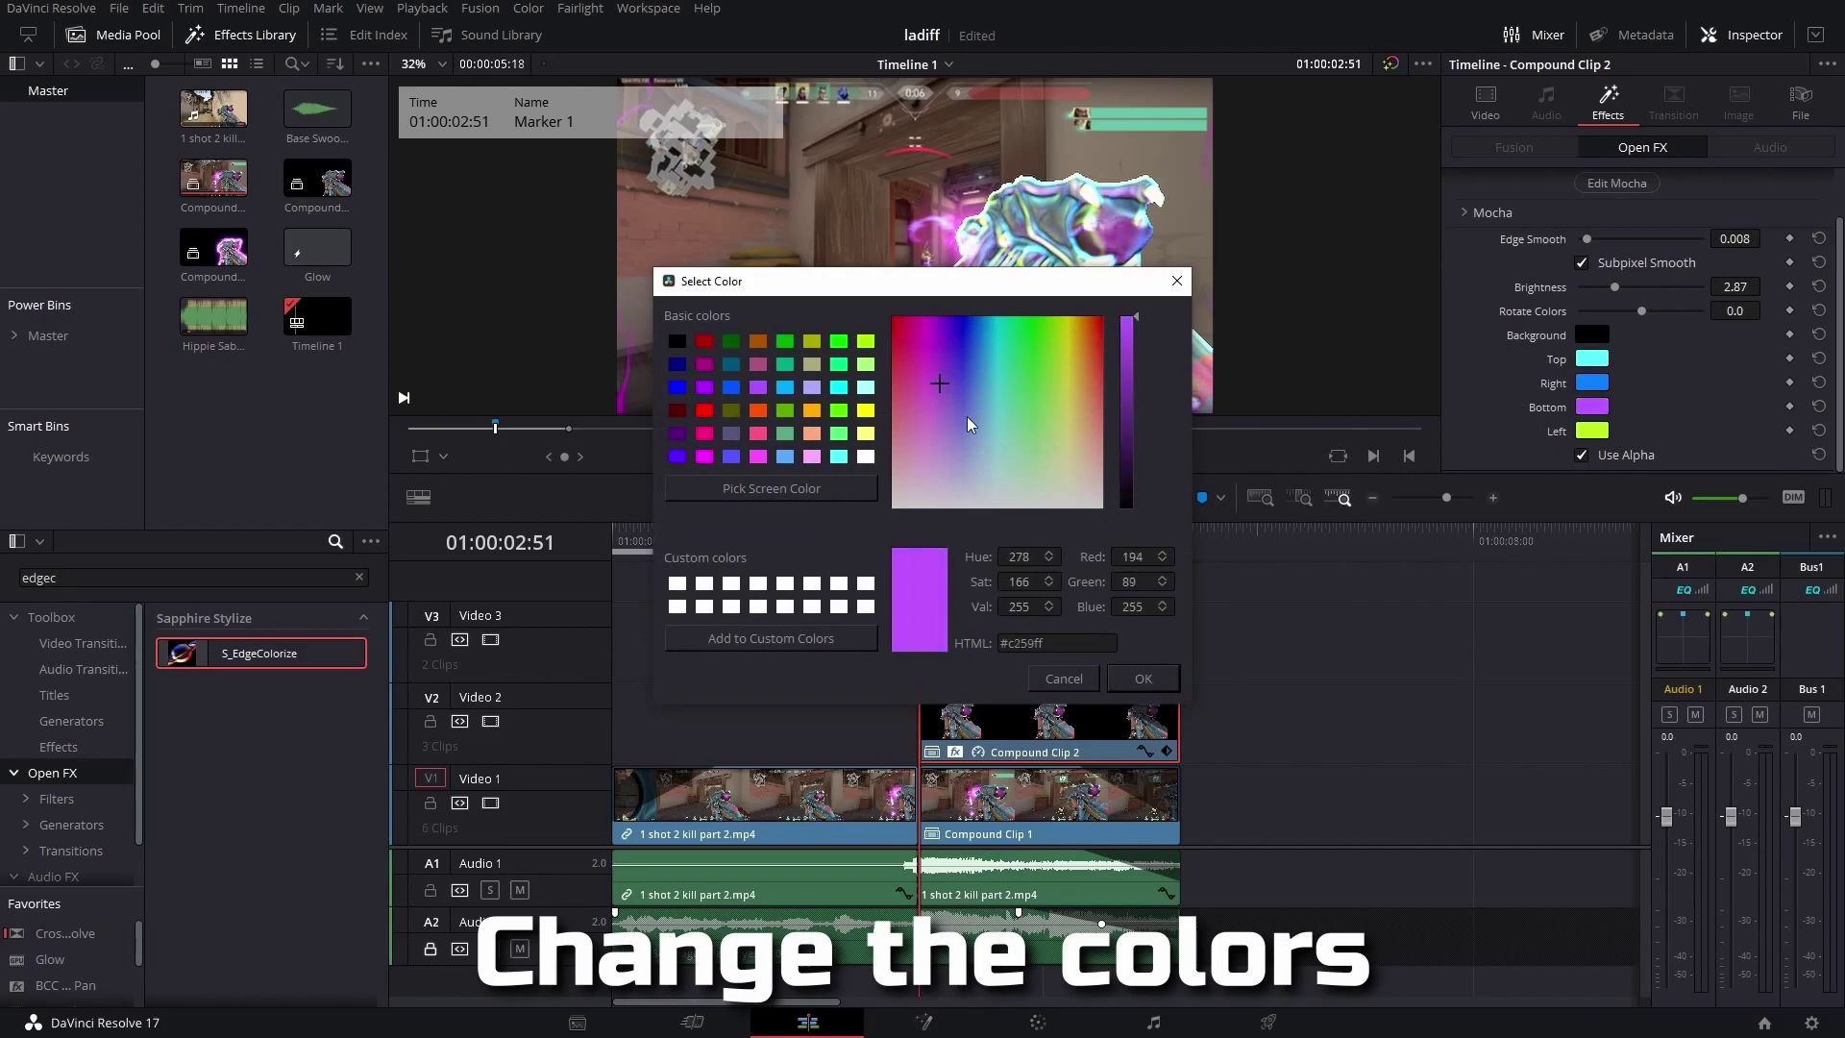
click(1172, 679)
click(1592, 430)
click(929, 367)
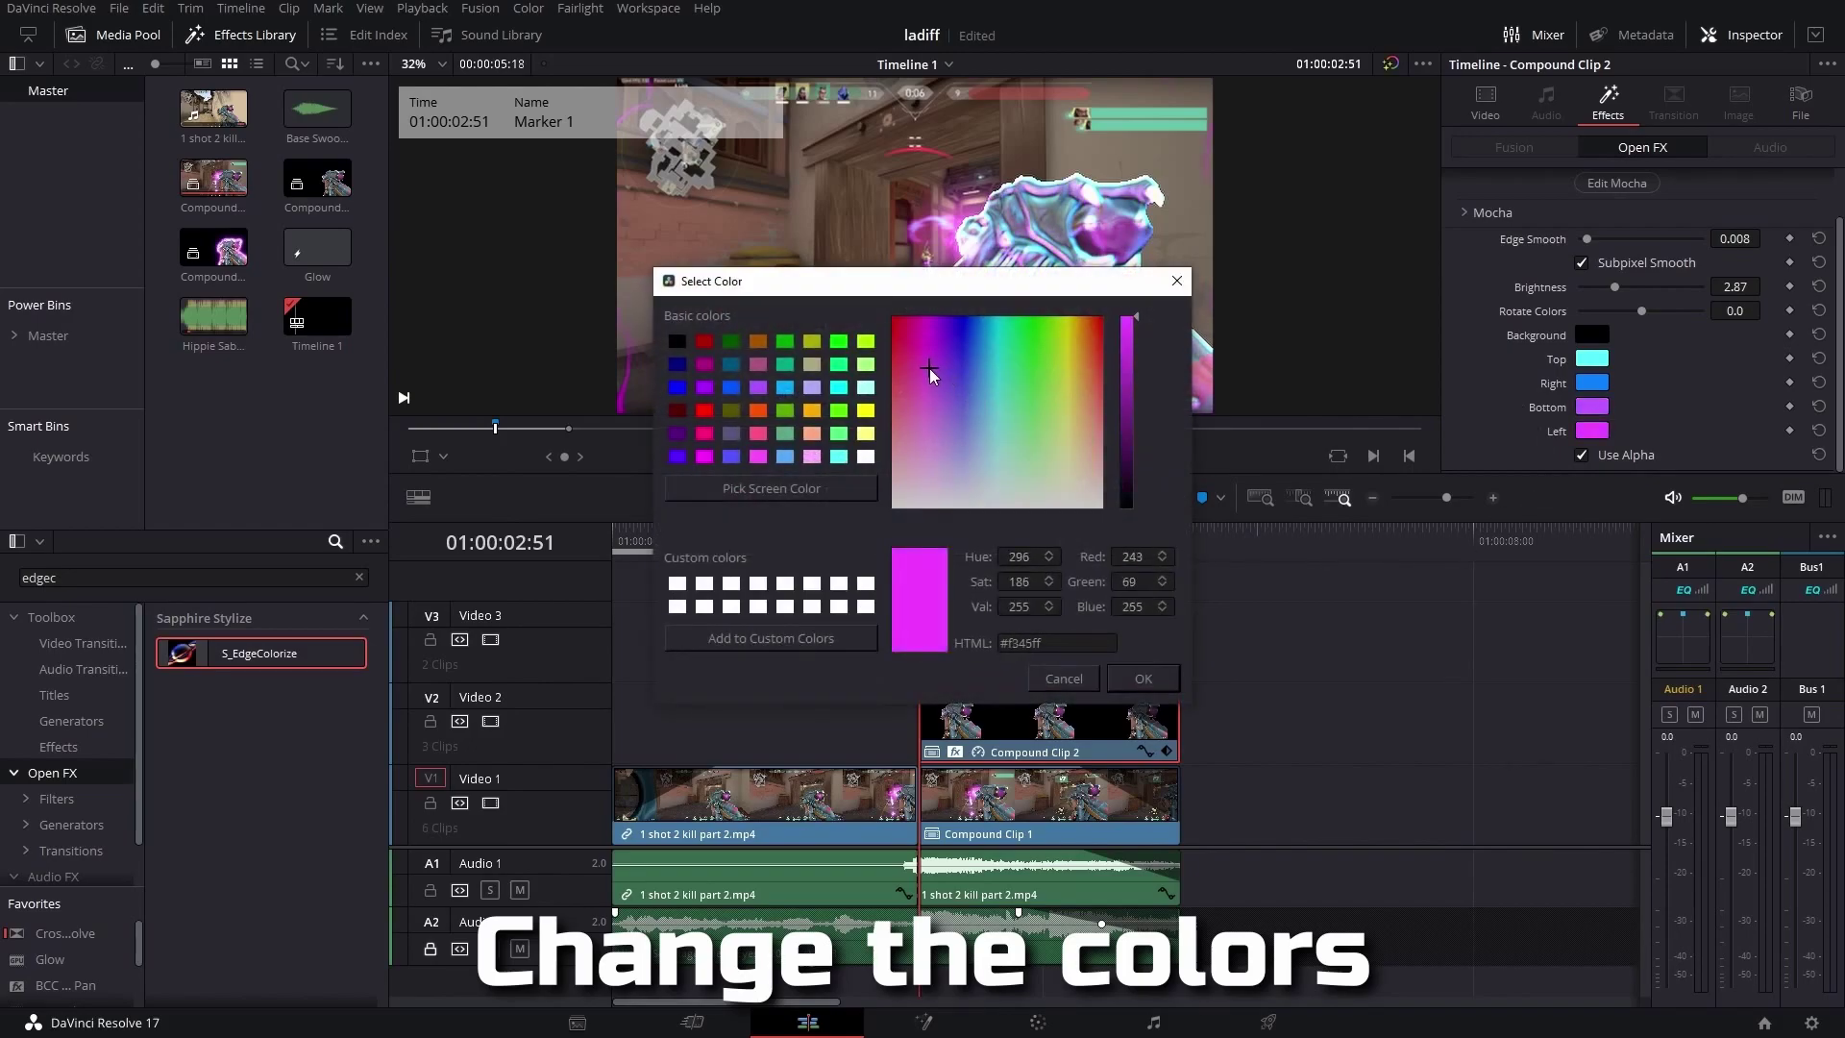
click(1143, 678)
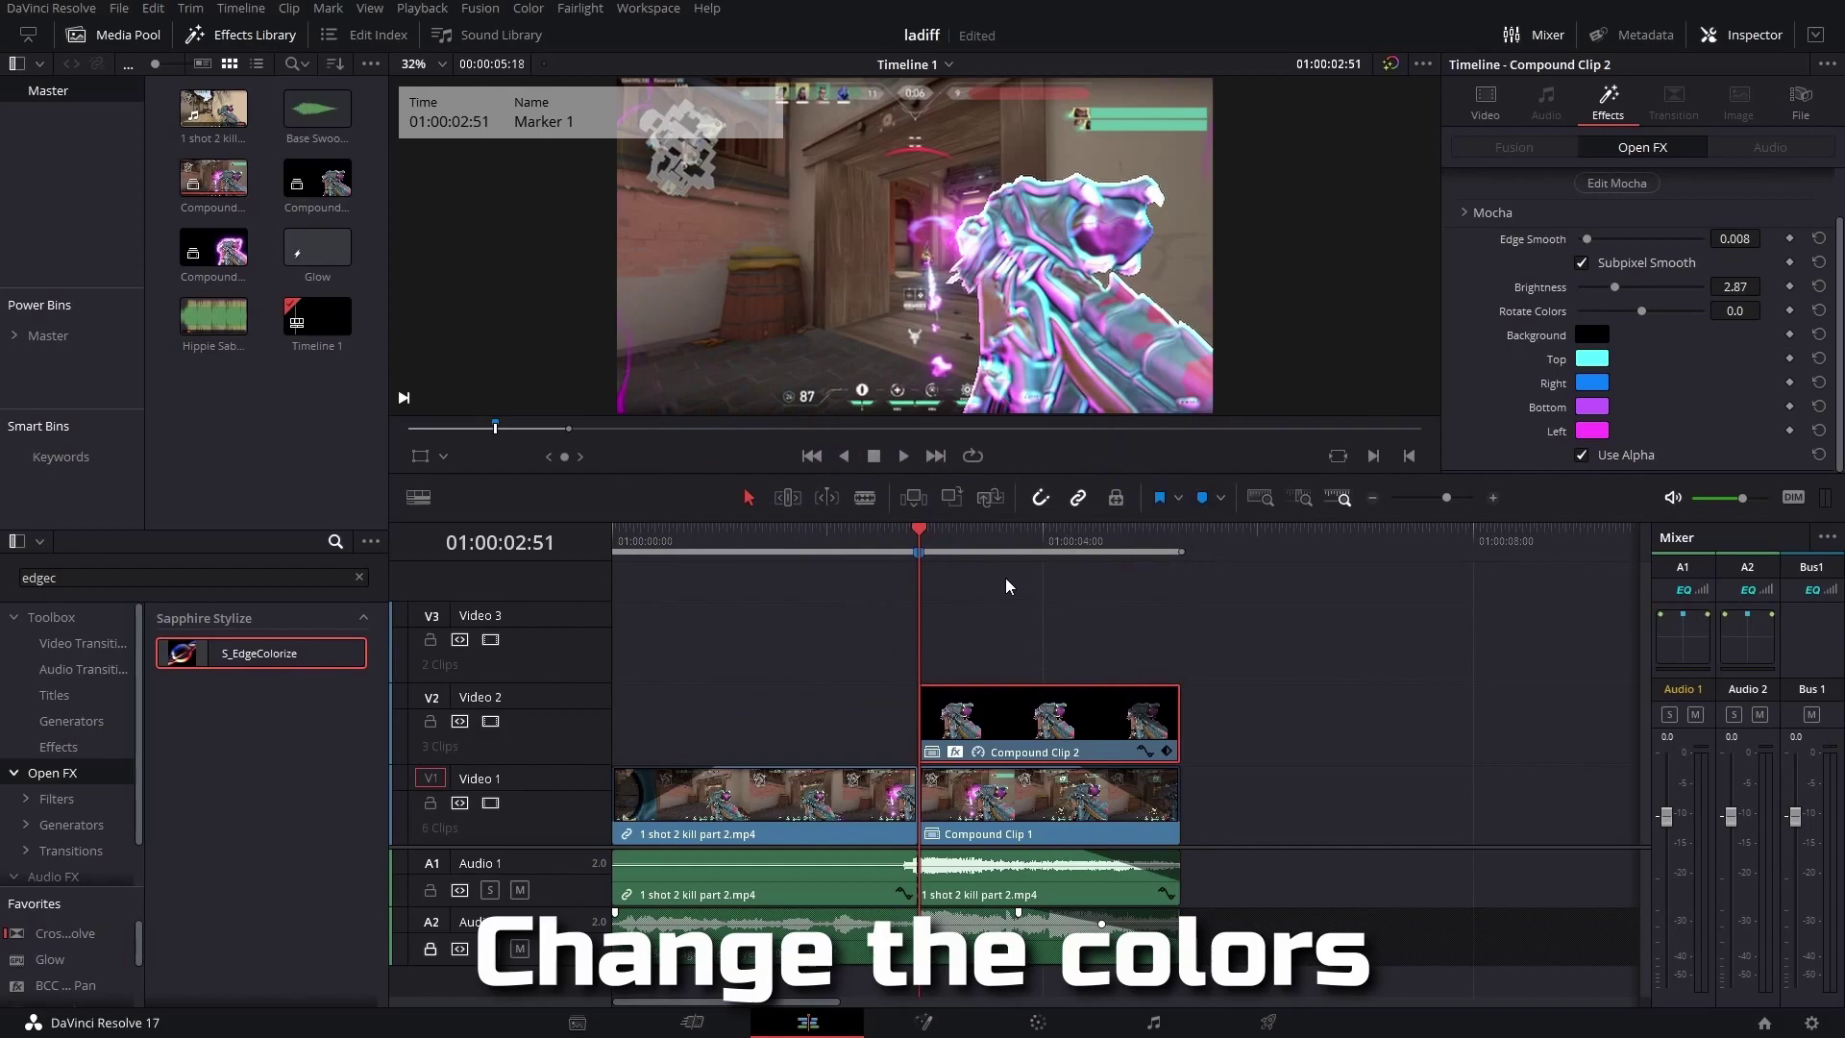
- Play back the colourized clip and return the playhead to the 01:00:02:51 marker
drag(955, 528, 1059, 544)
key(space)
click(913, 538)
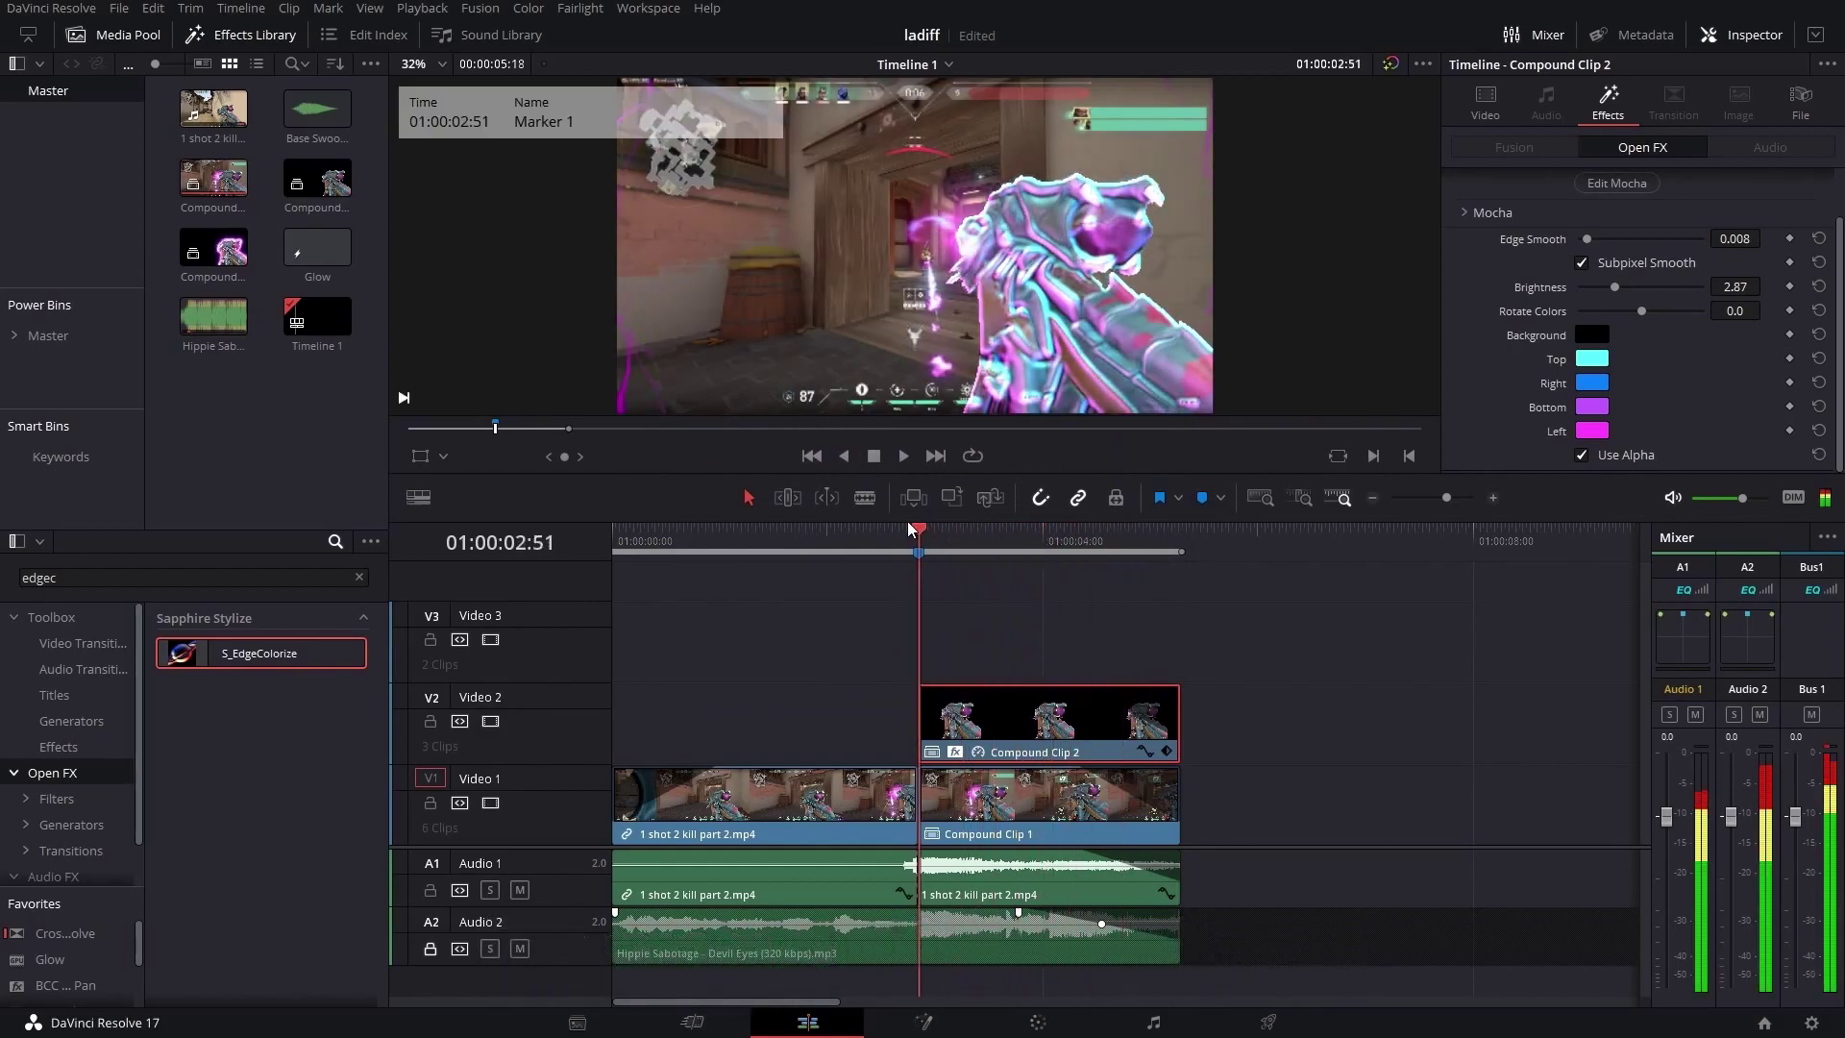
- Search 'warpbu' and apply S_WarpBubble2 to Compound Clip 2
triple_click(190, 581)
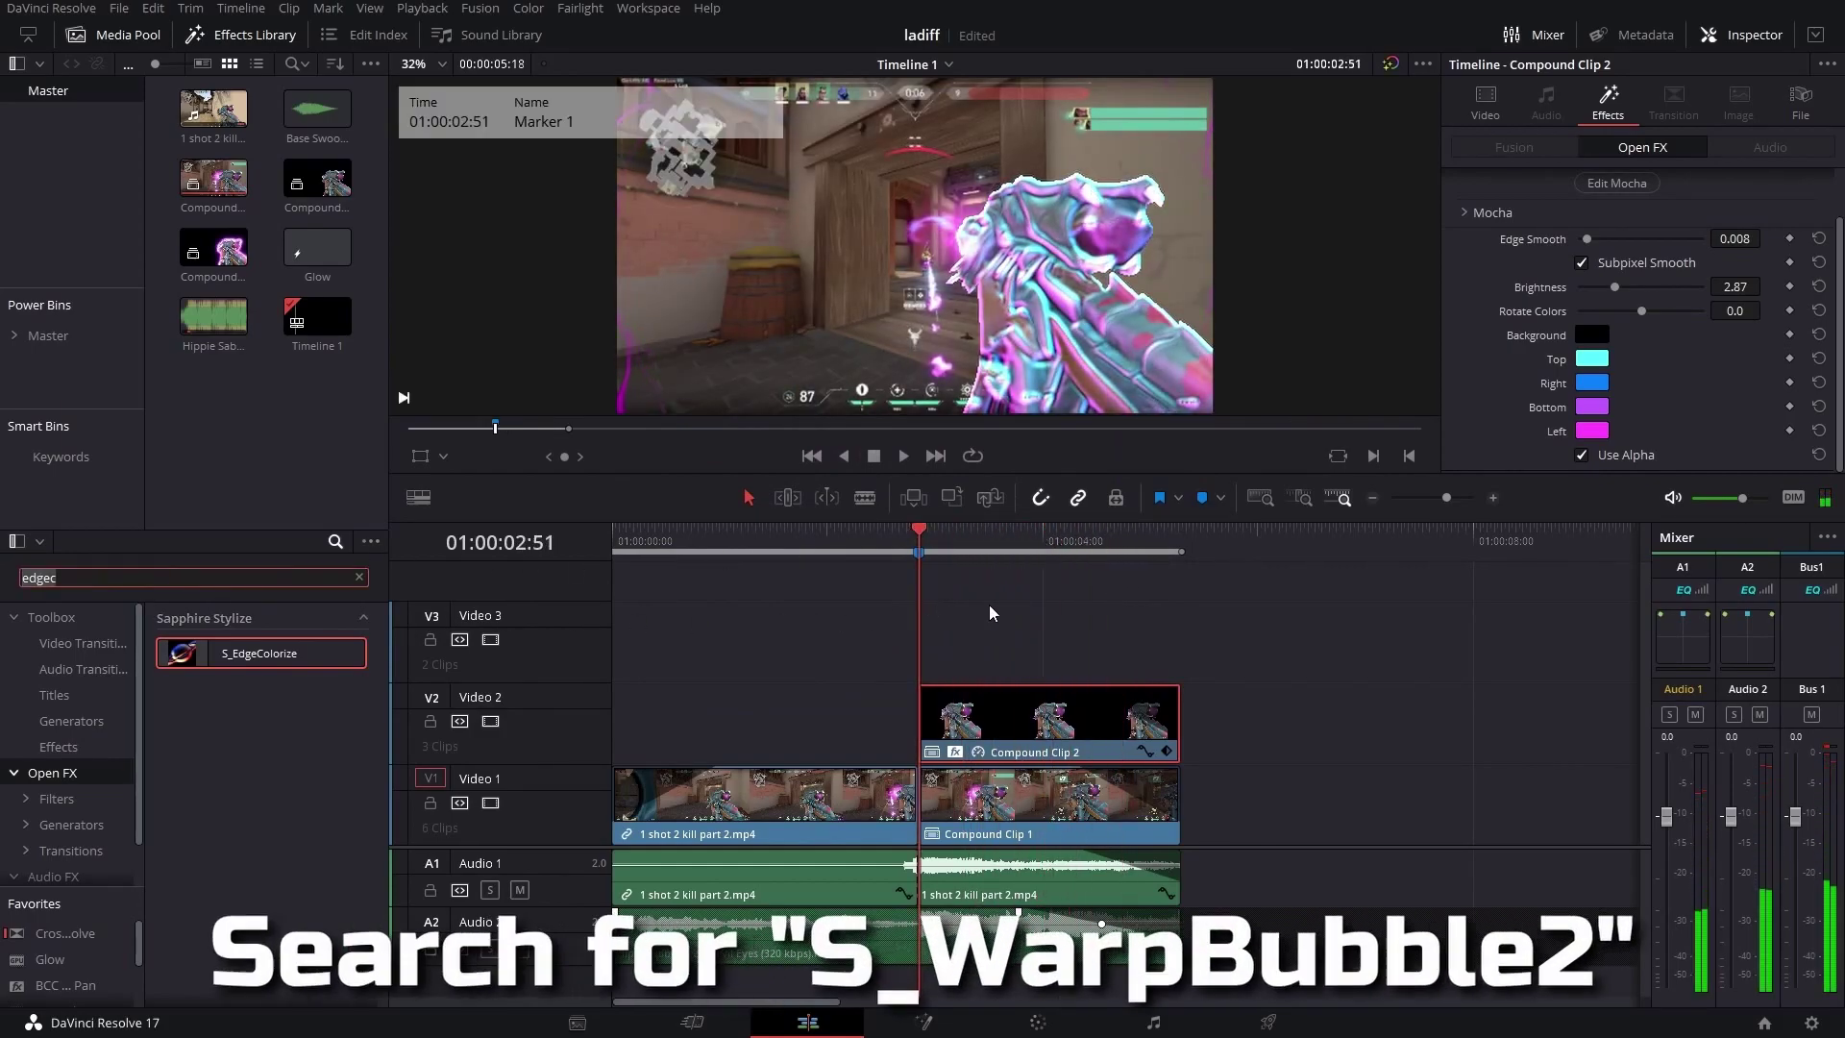
text(warp)
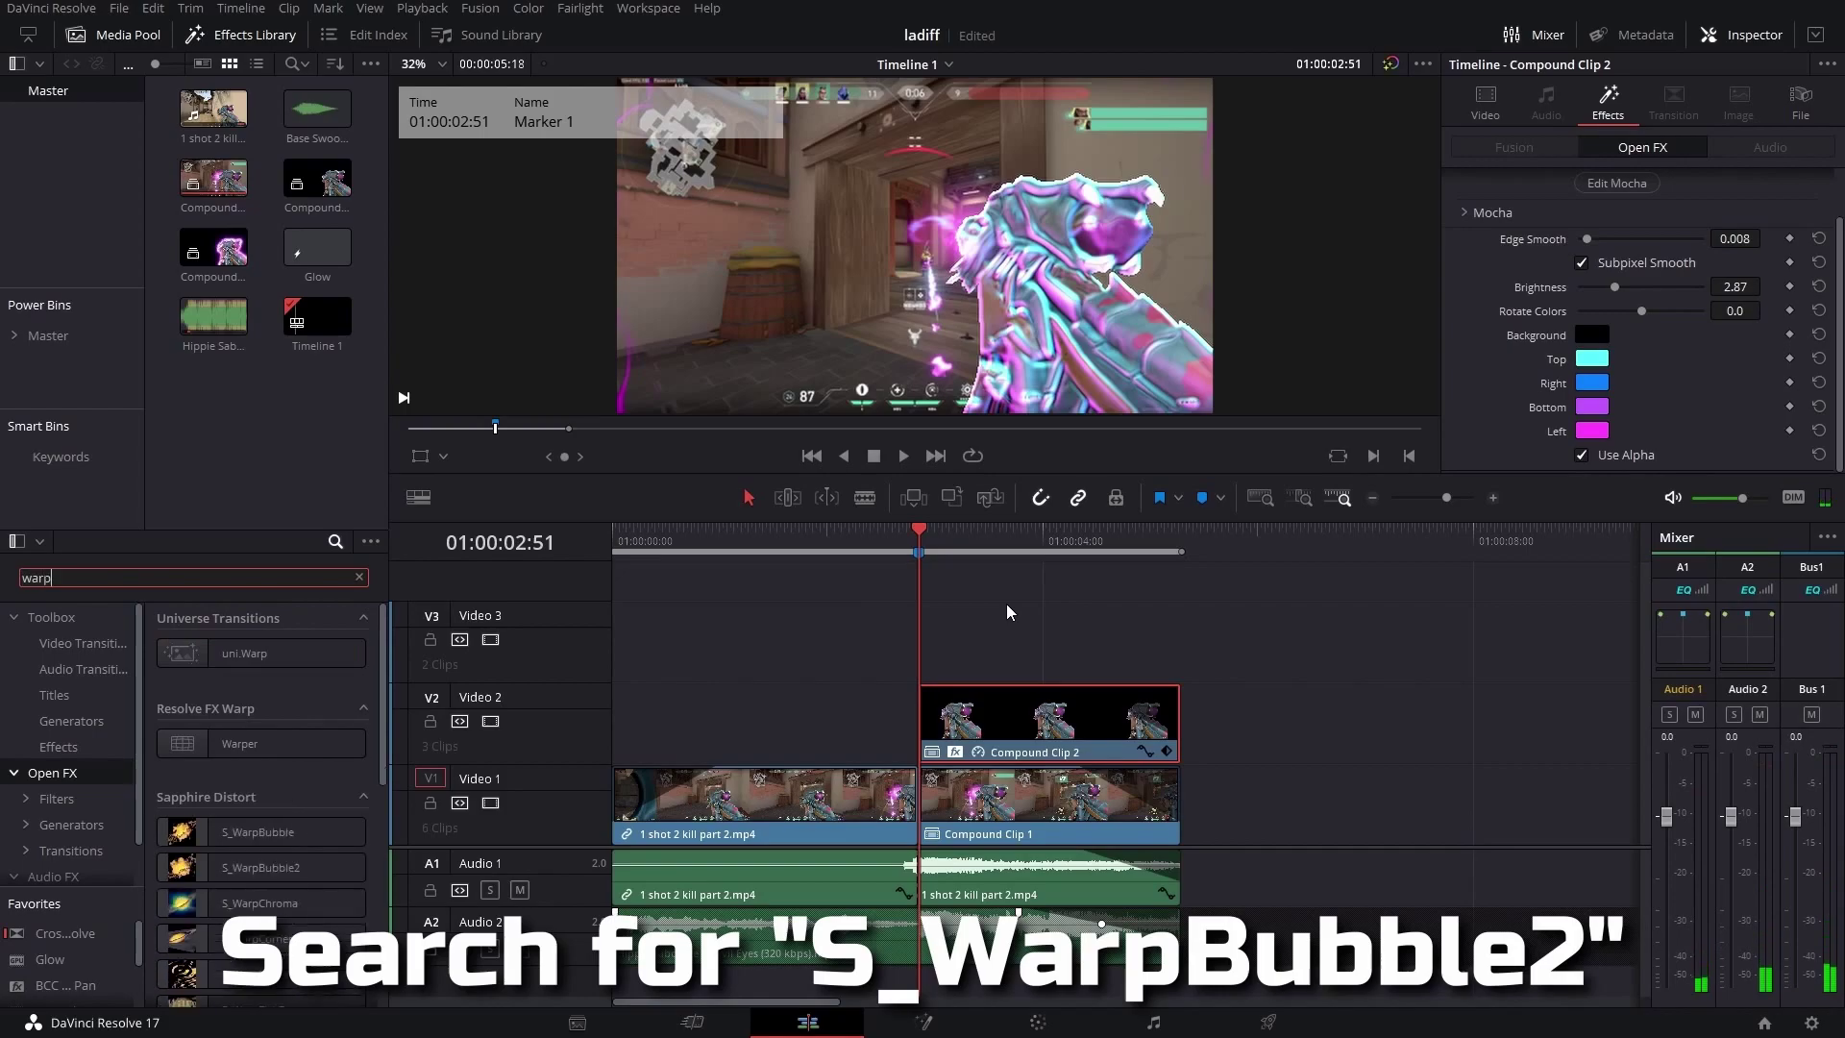
text(bu)
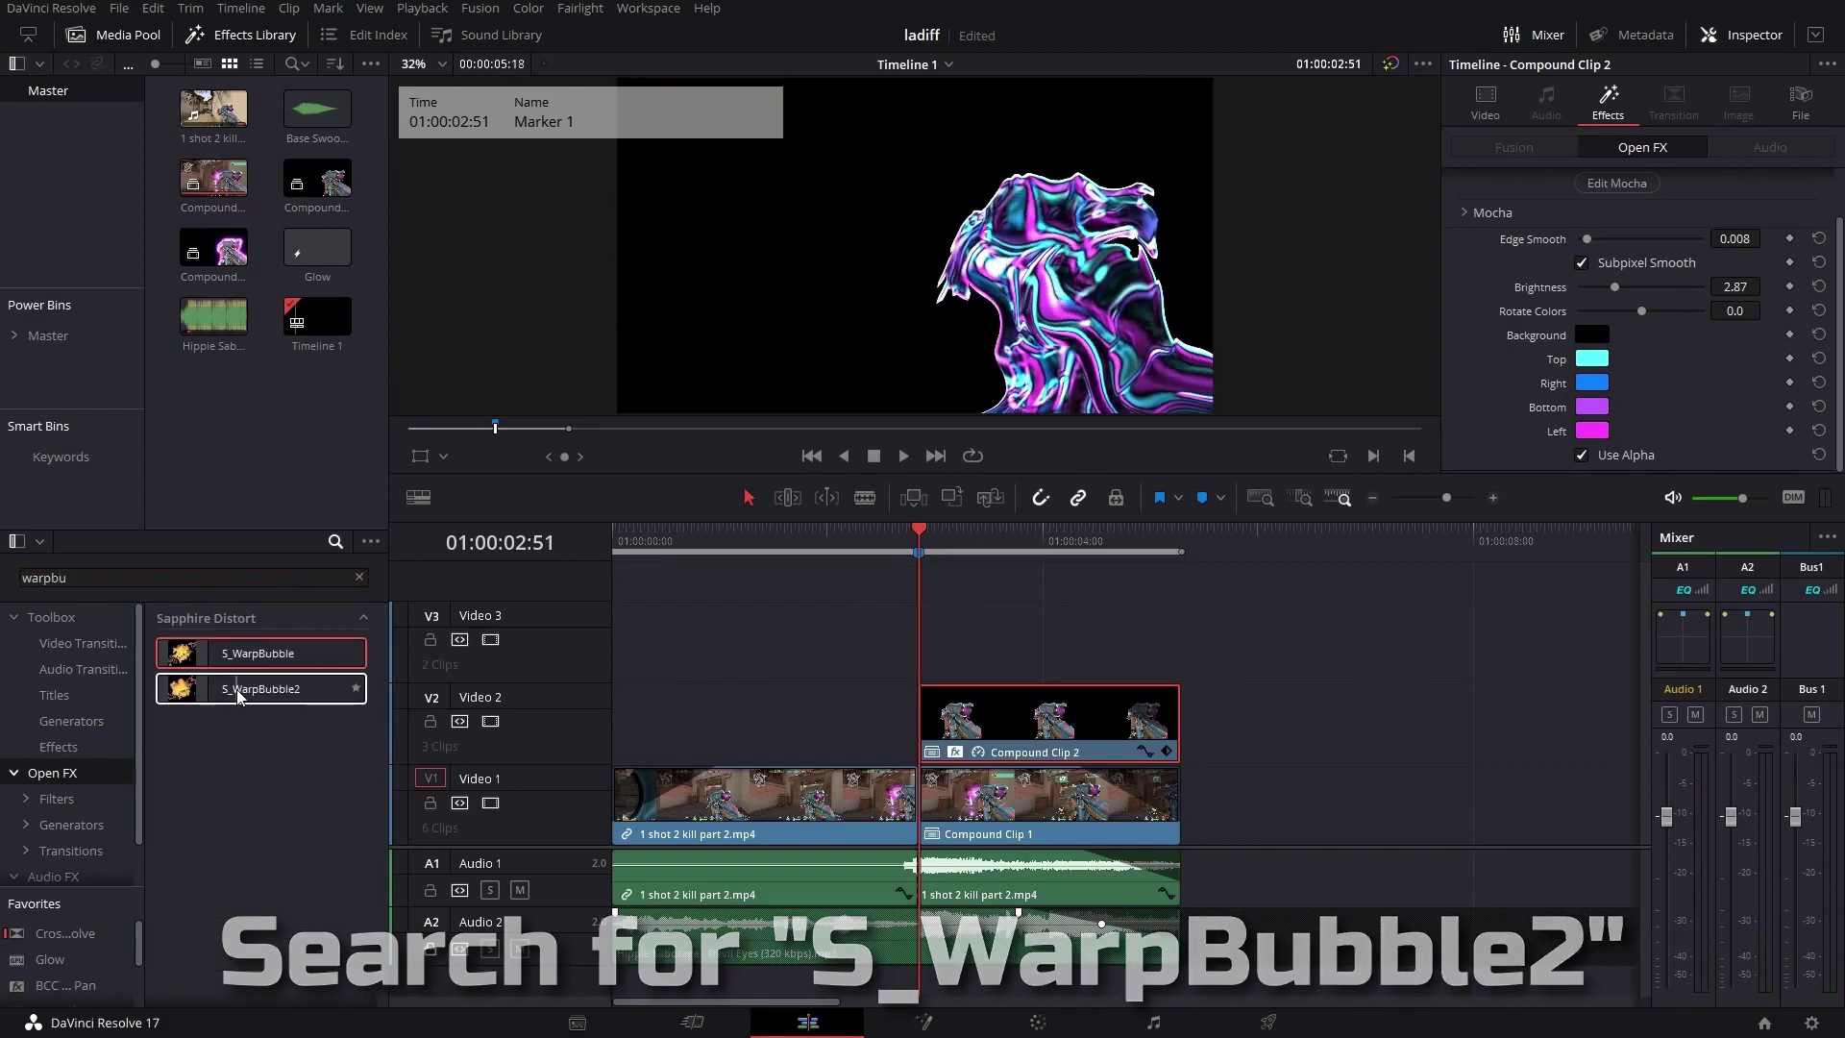
drag(237, 690, 1054, 728)
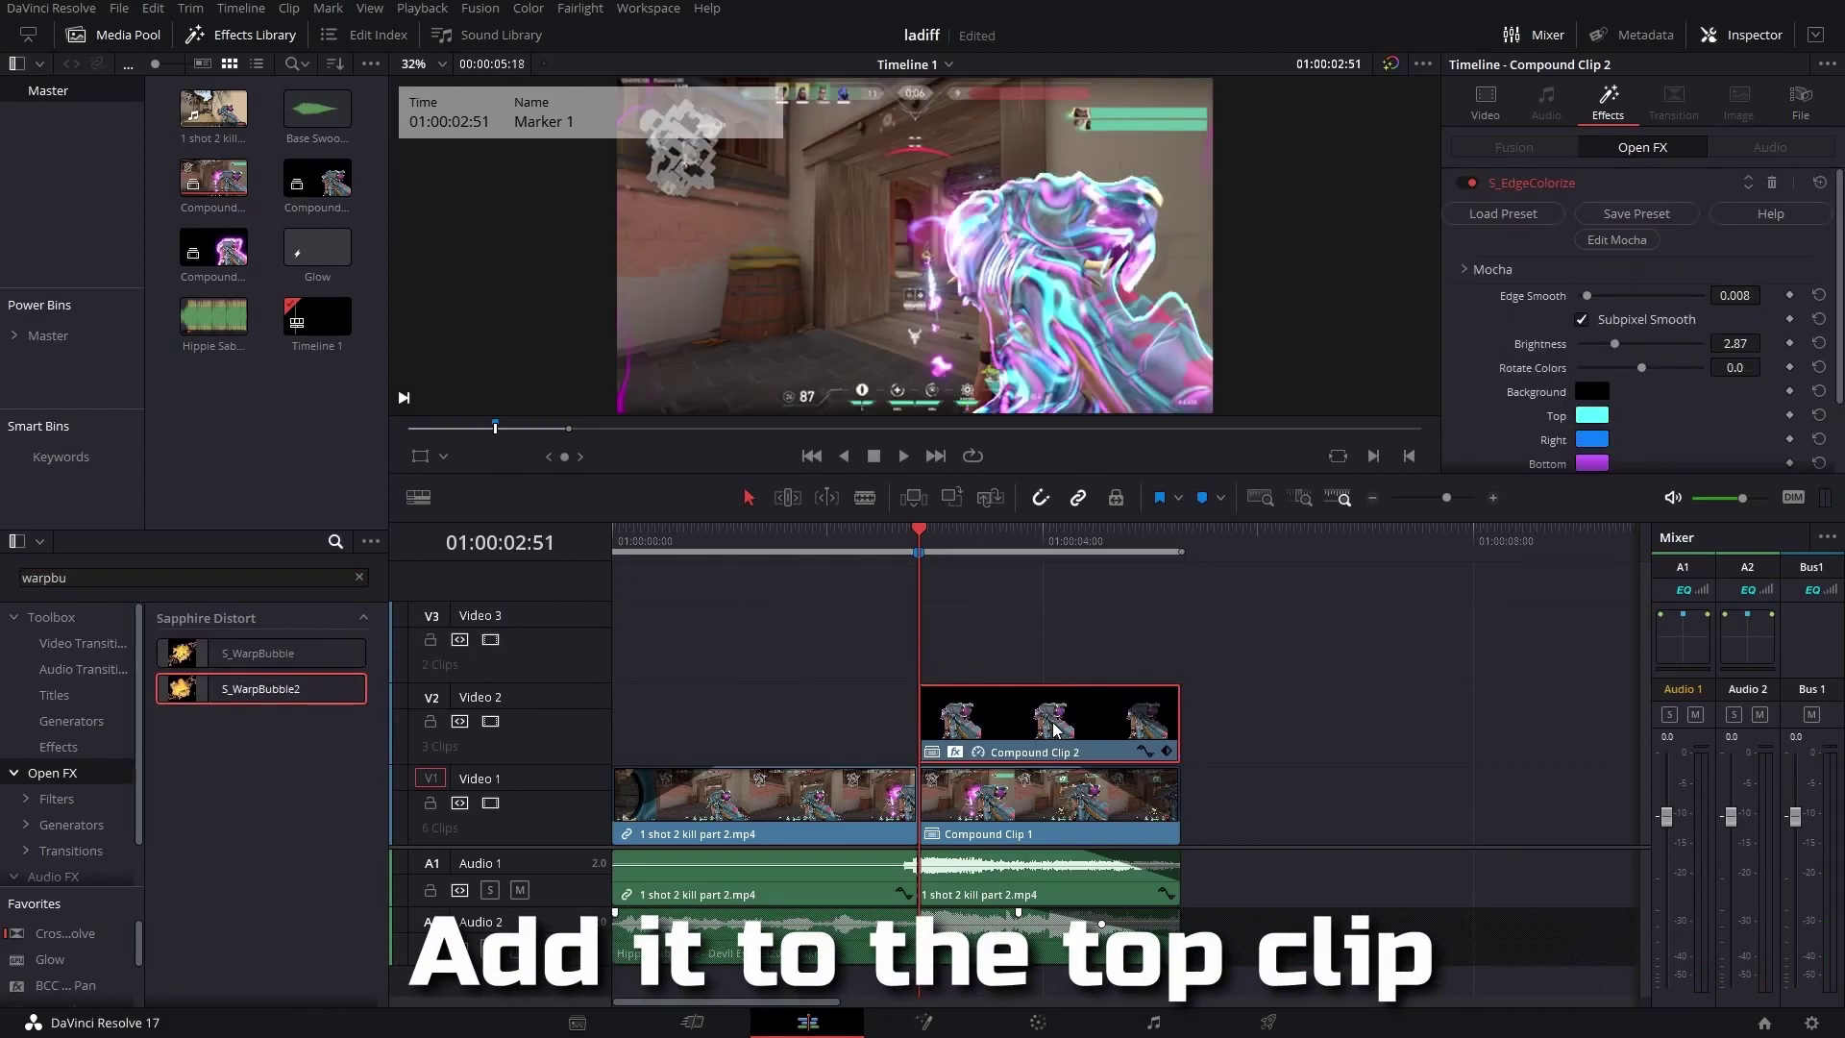
- Expand S_WarpBubble2 to its A/B Amplitude and Frequency settings while previewing the warp
click(1570, 187)
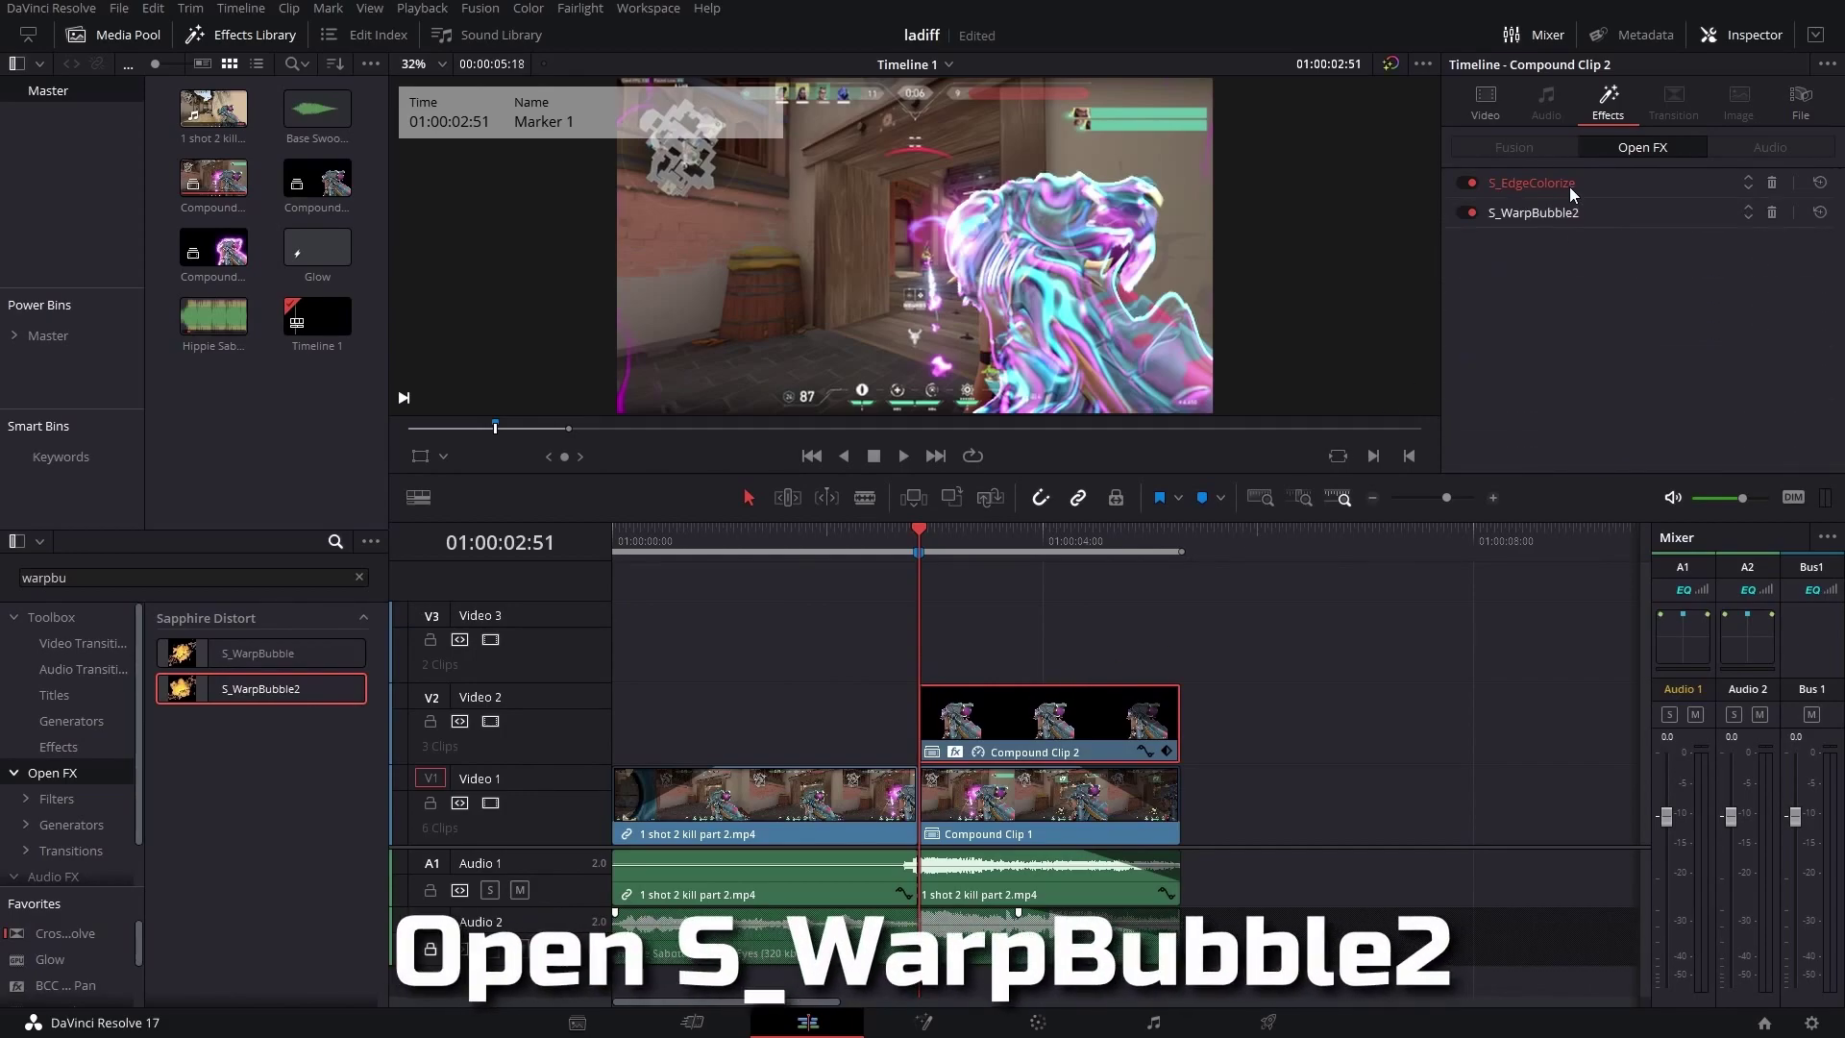
click(1554, 212)
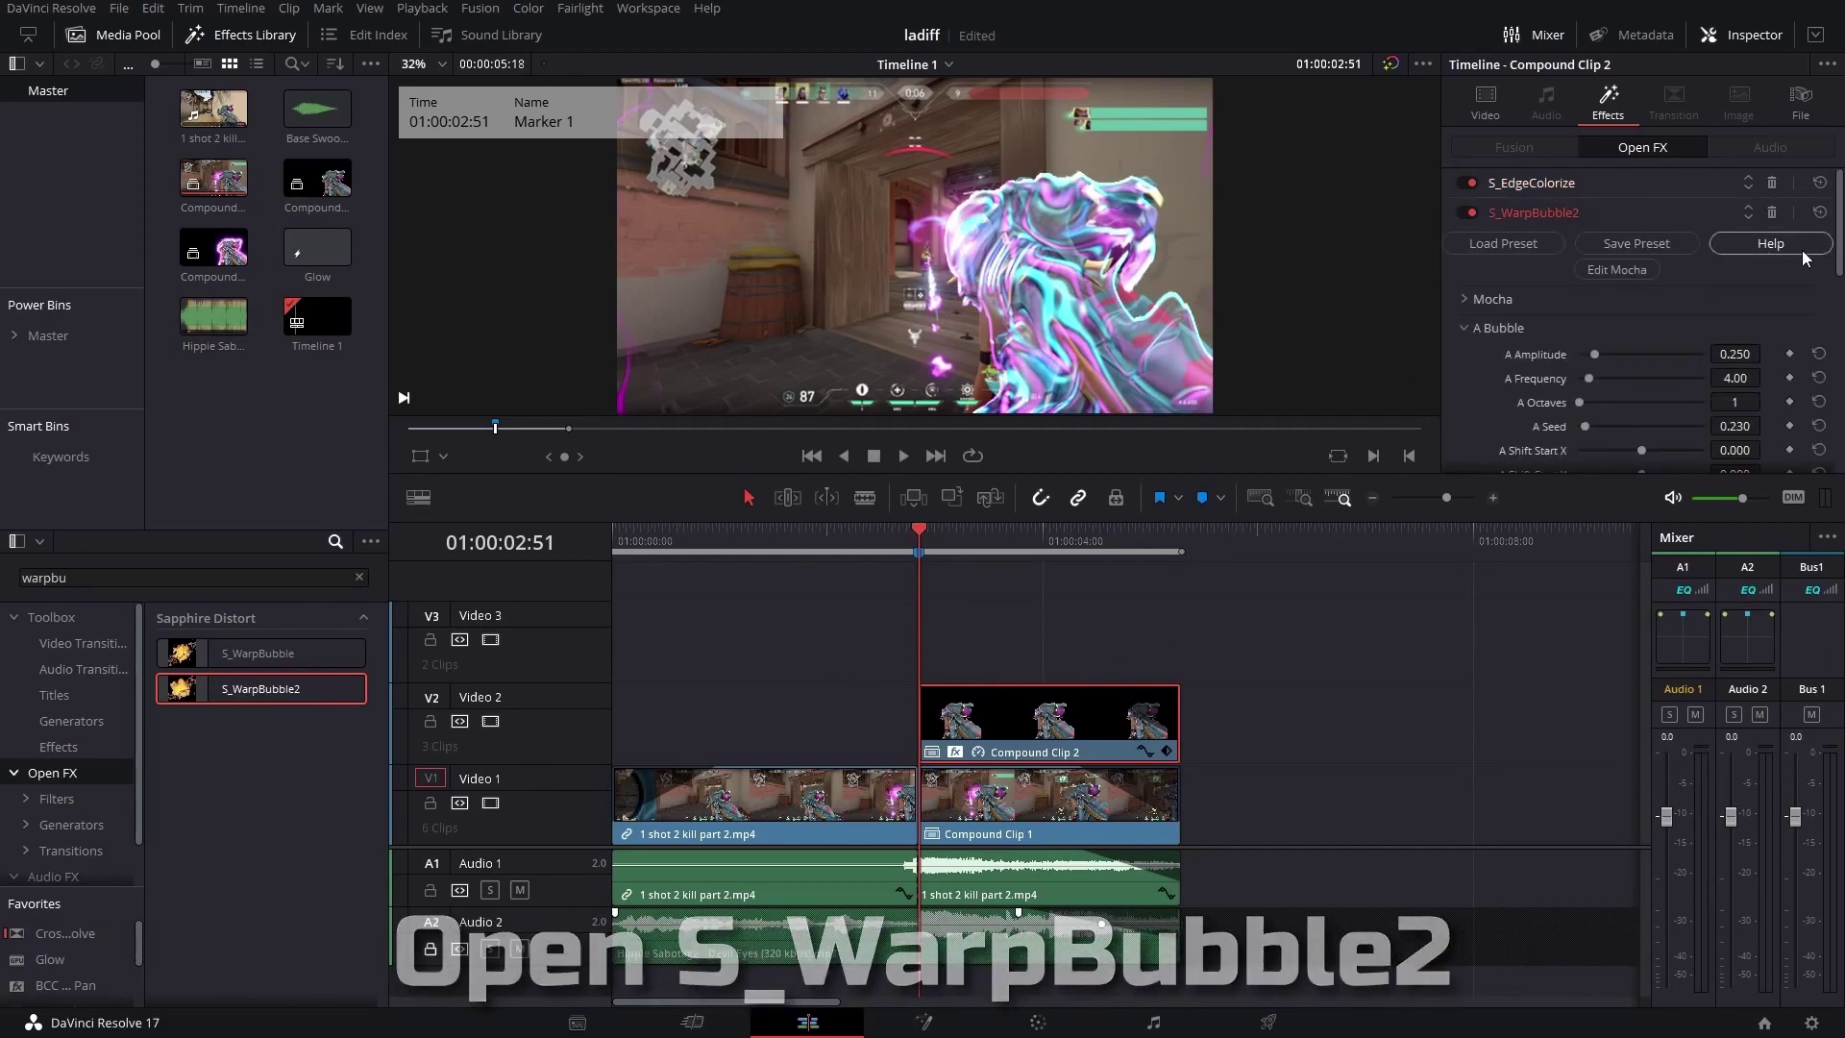
key(space)
scroll(1608, 359, down, 3)
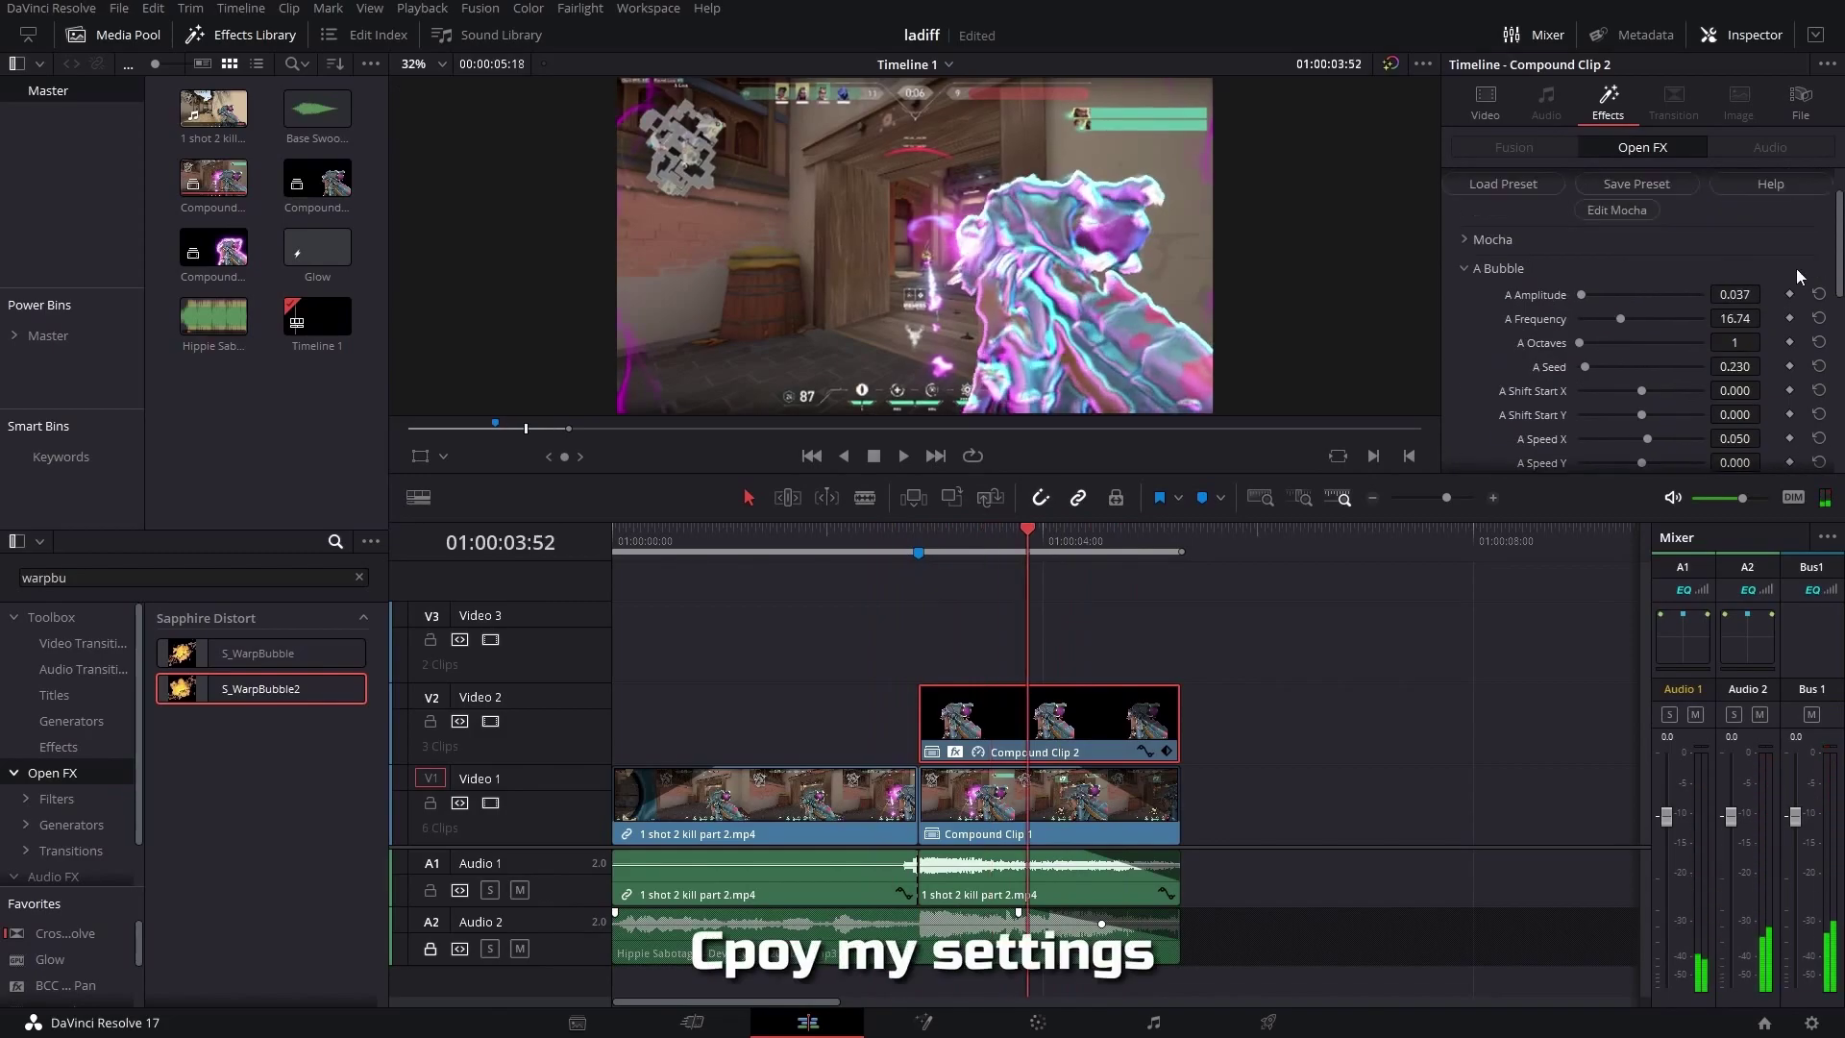
scroll(1634, 317, down, 1)
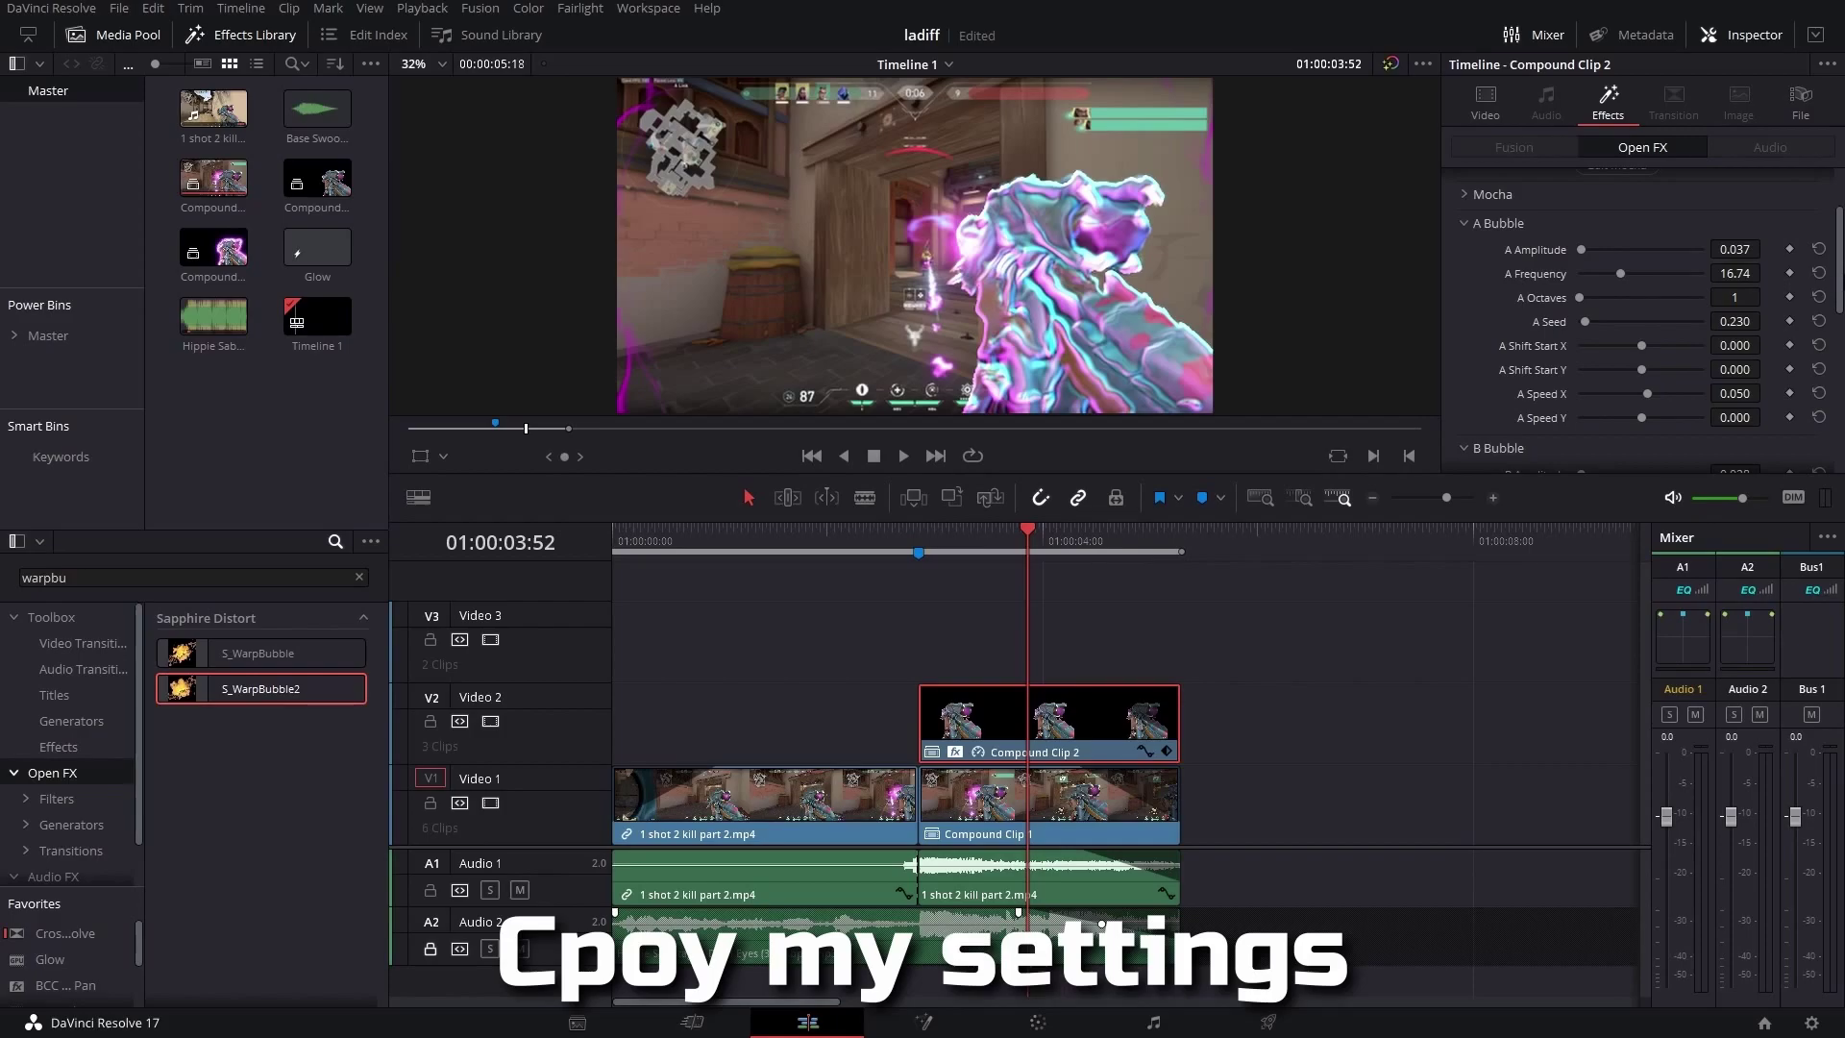
scroll(1638, 327, down, 2)
scroll(1638, 326, down, 2)
scroll(1638, 327, down, 1)
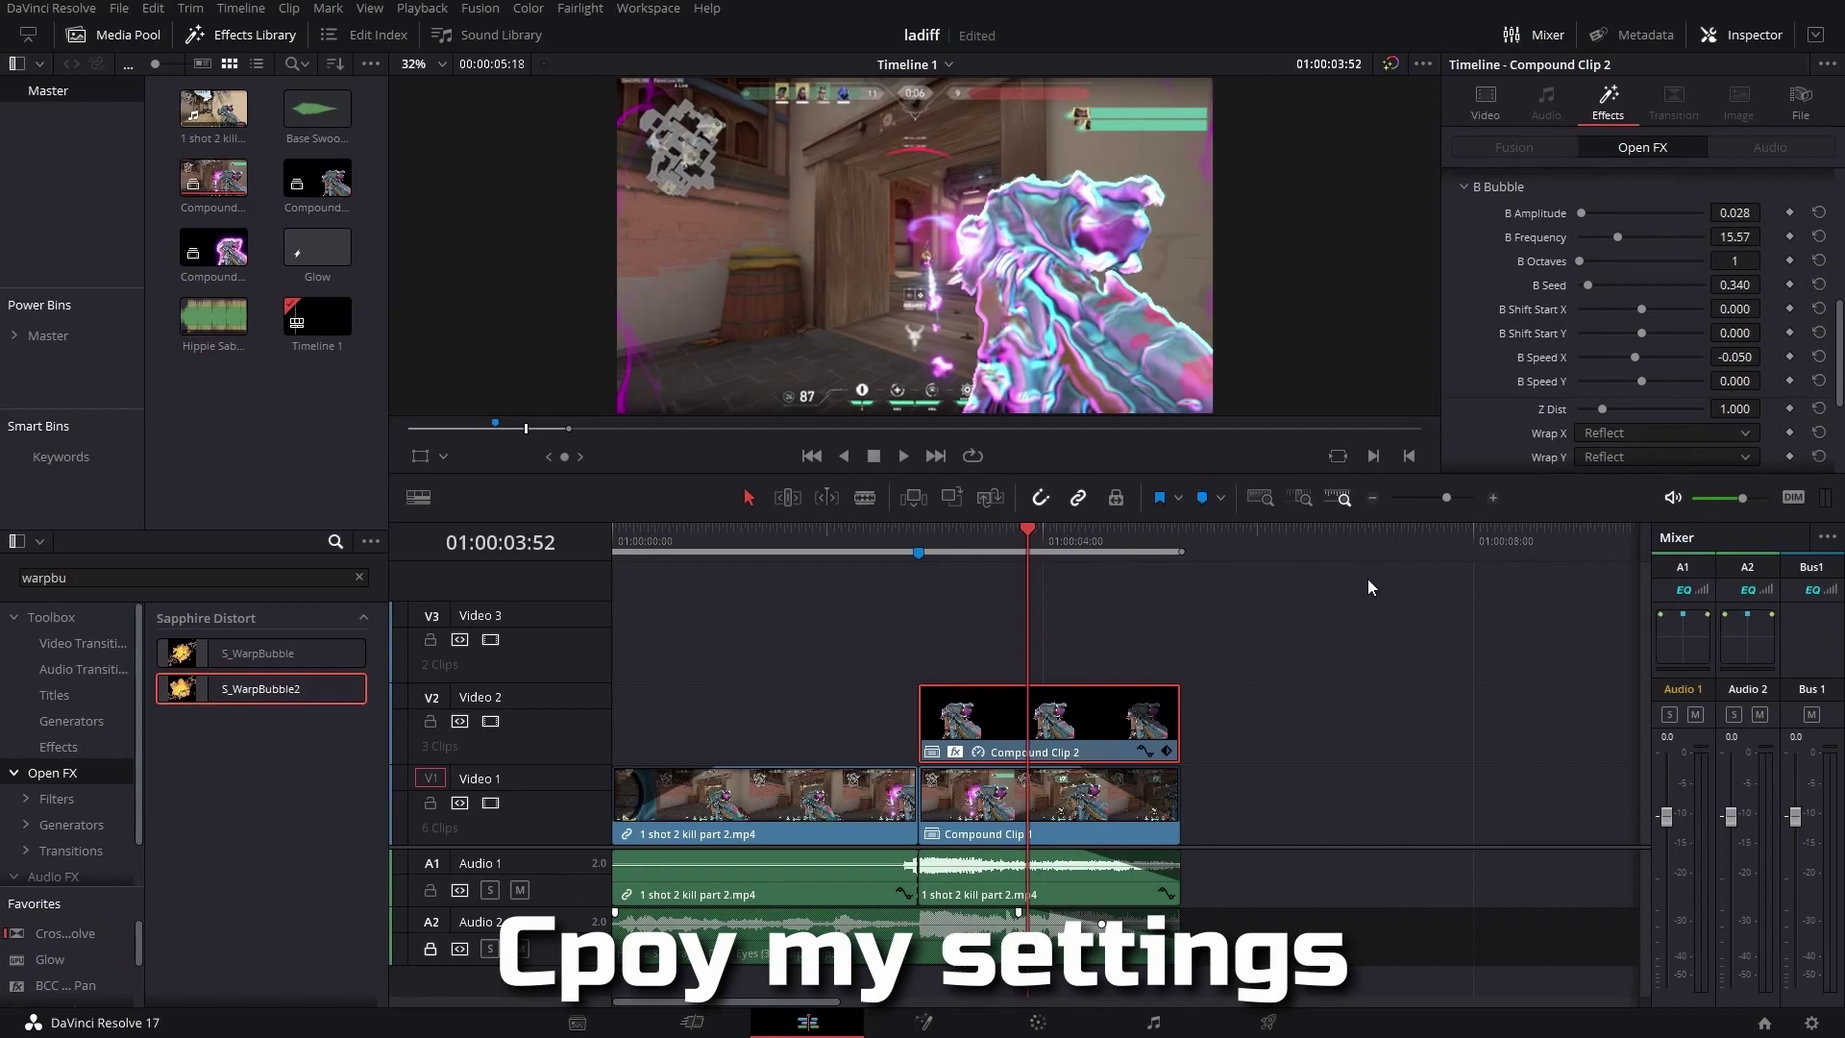
click(849, 534)
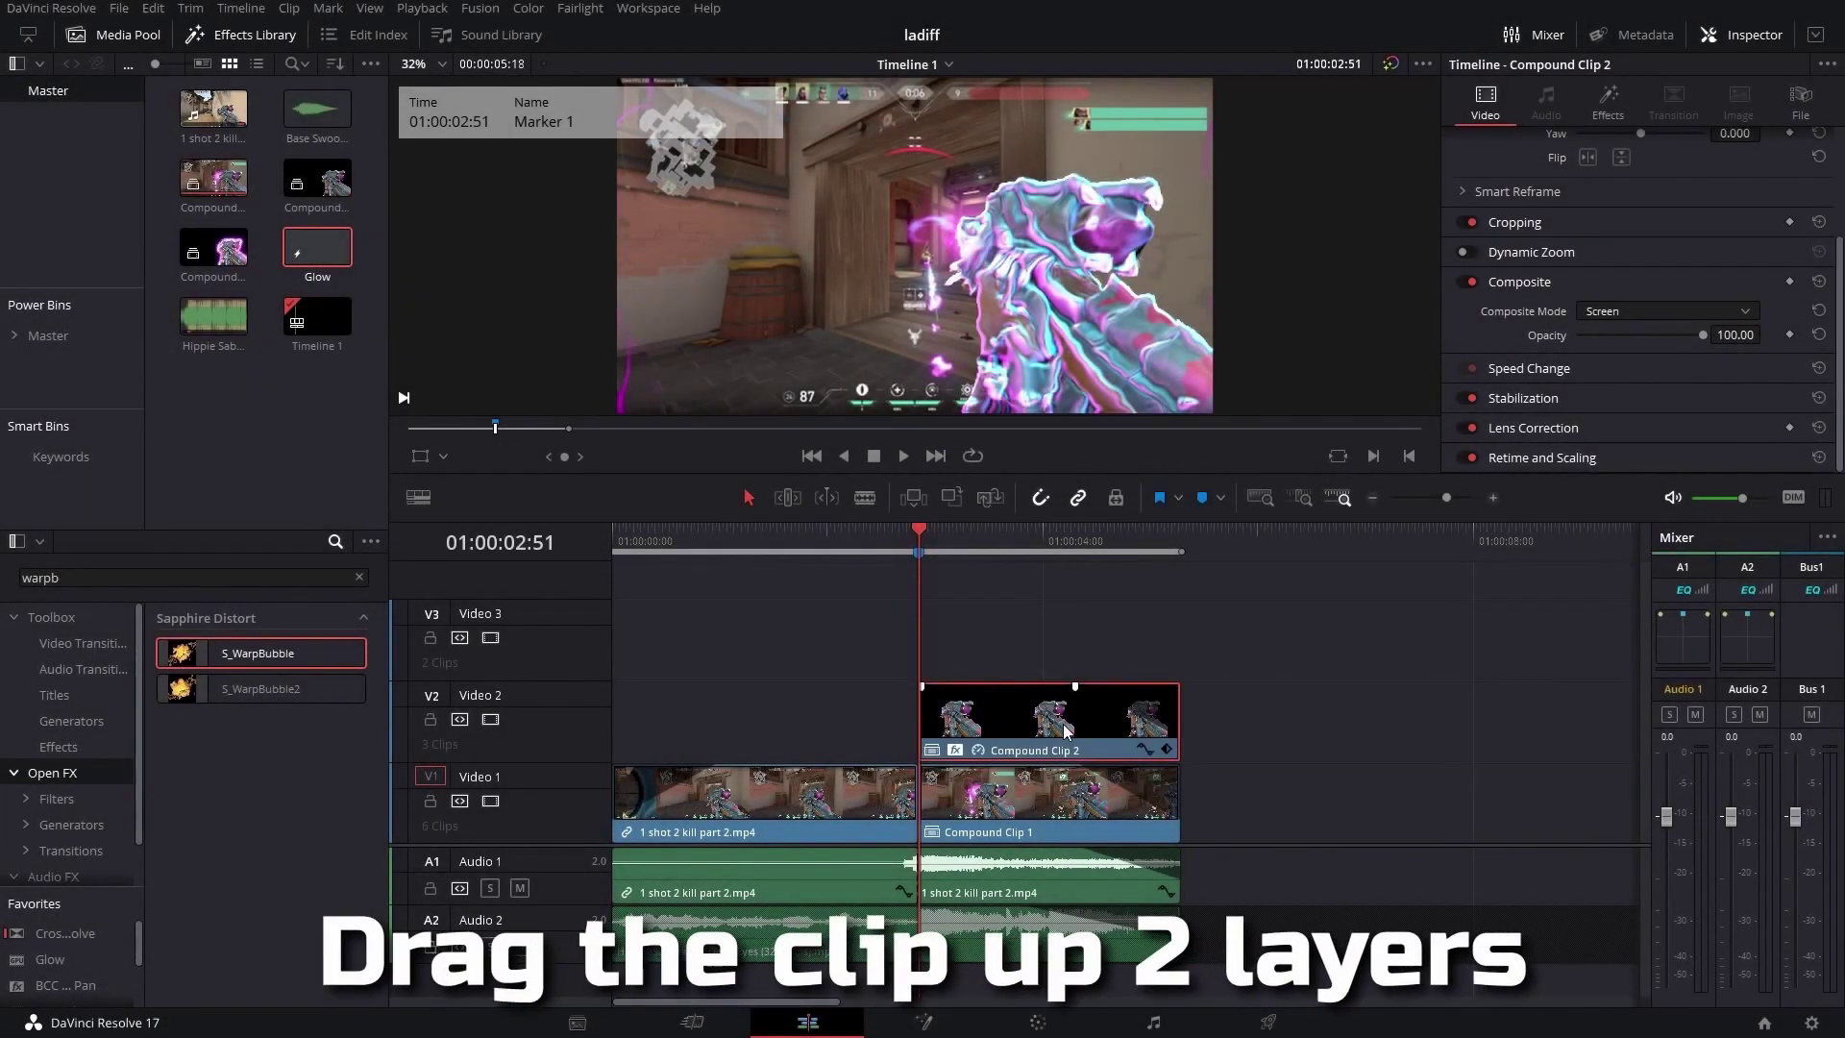
- Move Compound Clip 2 to a new top track and strip both effects from a Video 3 copy
drag(1063, 729, 1052, 586)
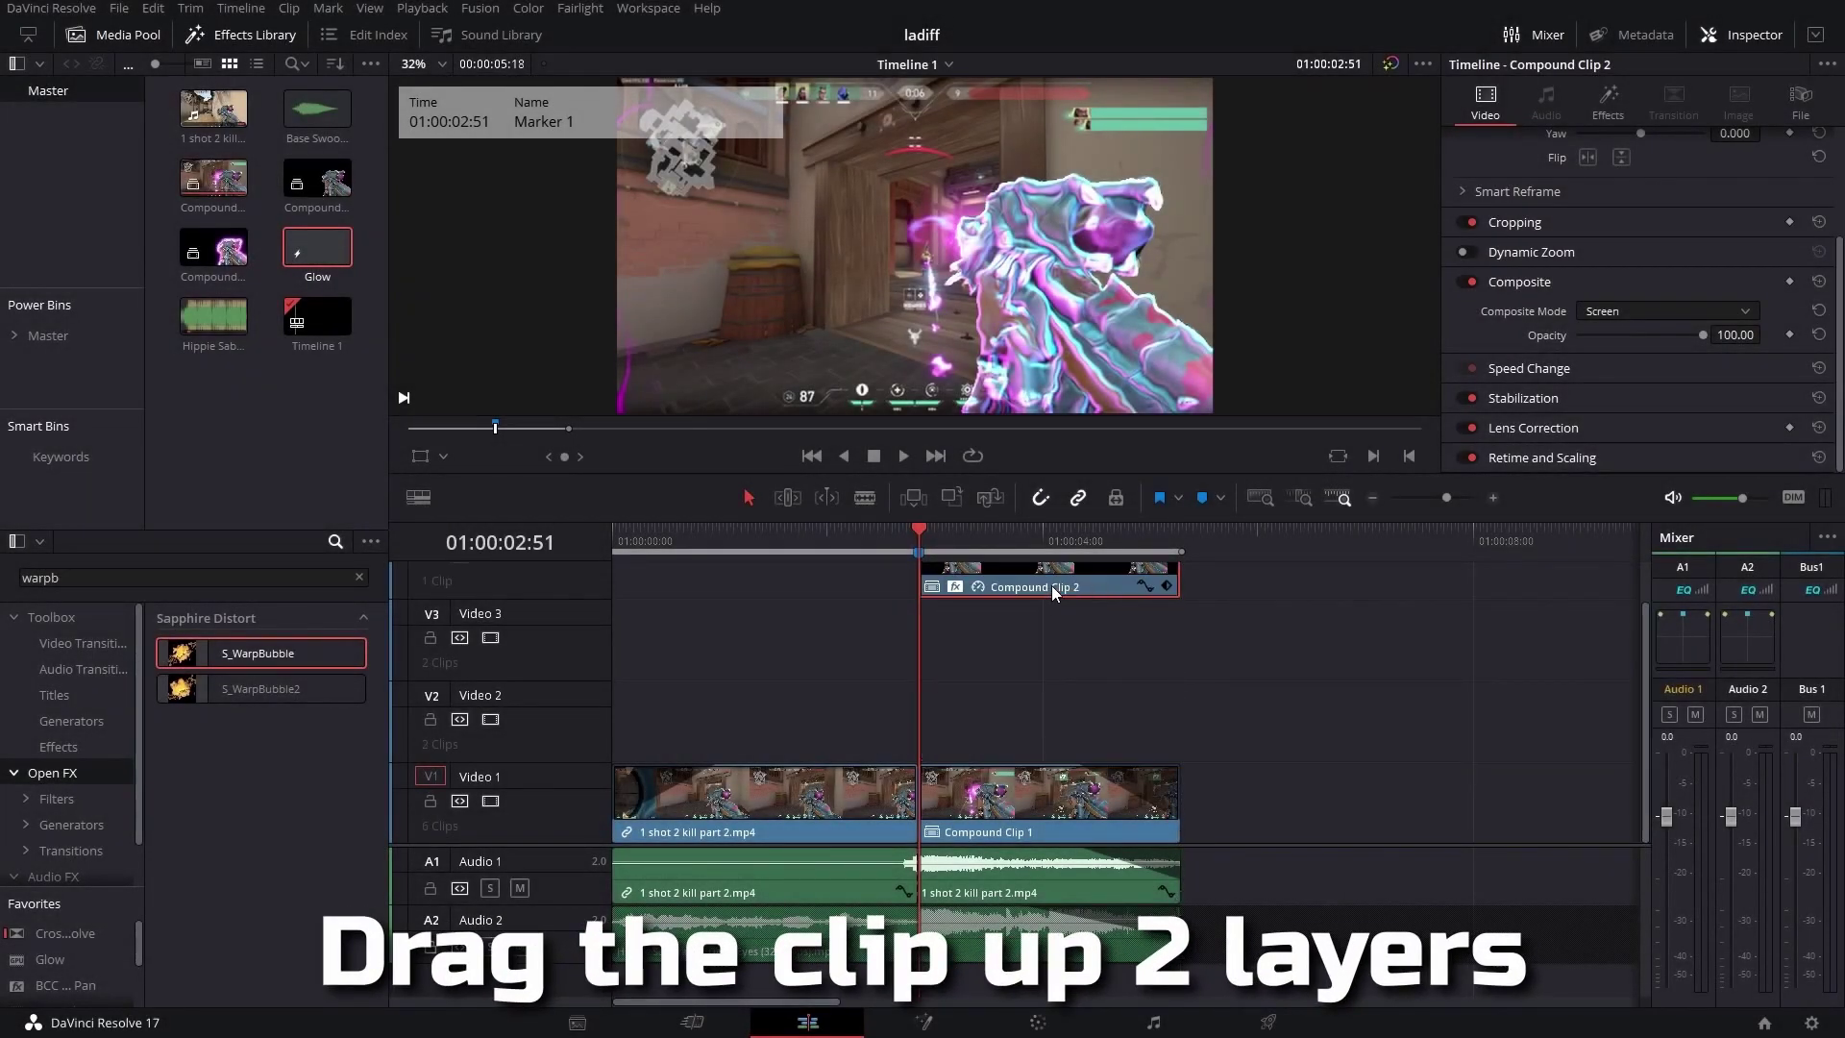
mouse_move(1016, 590)
mouse_down()
mouse_move(999, 655)
mouse_move(1030, 659)
mouse_up()
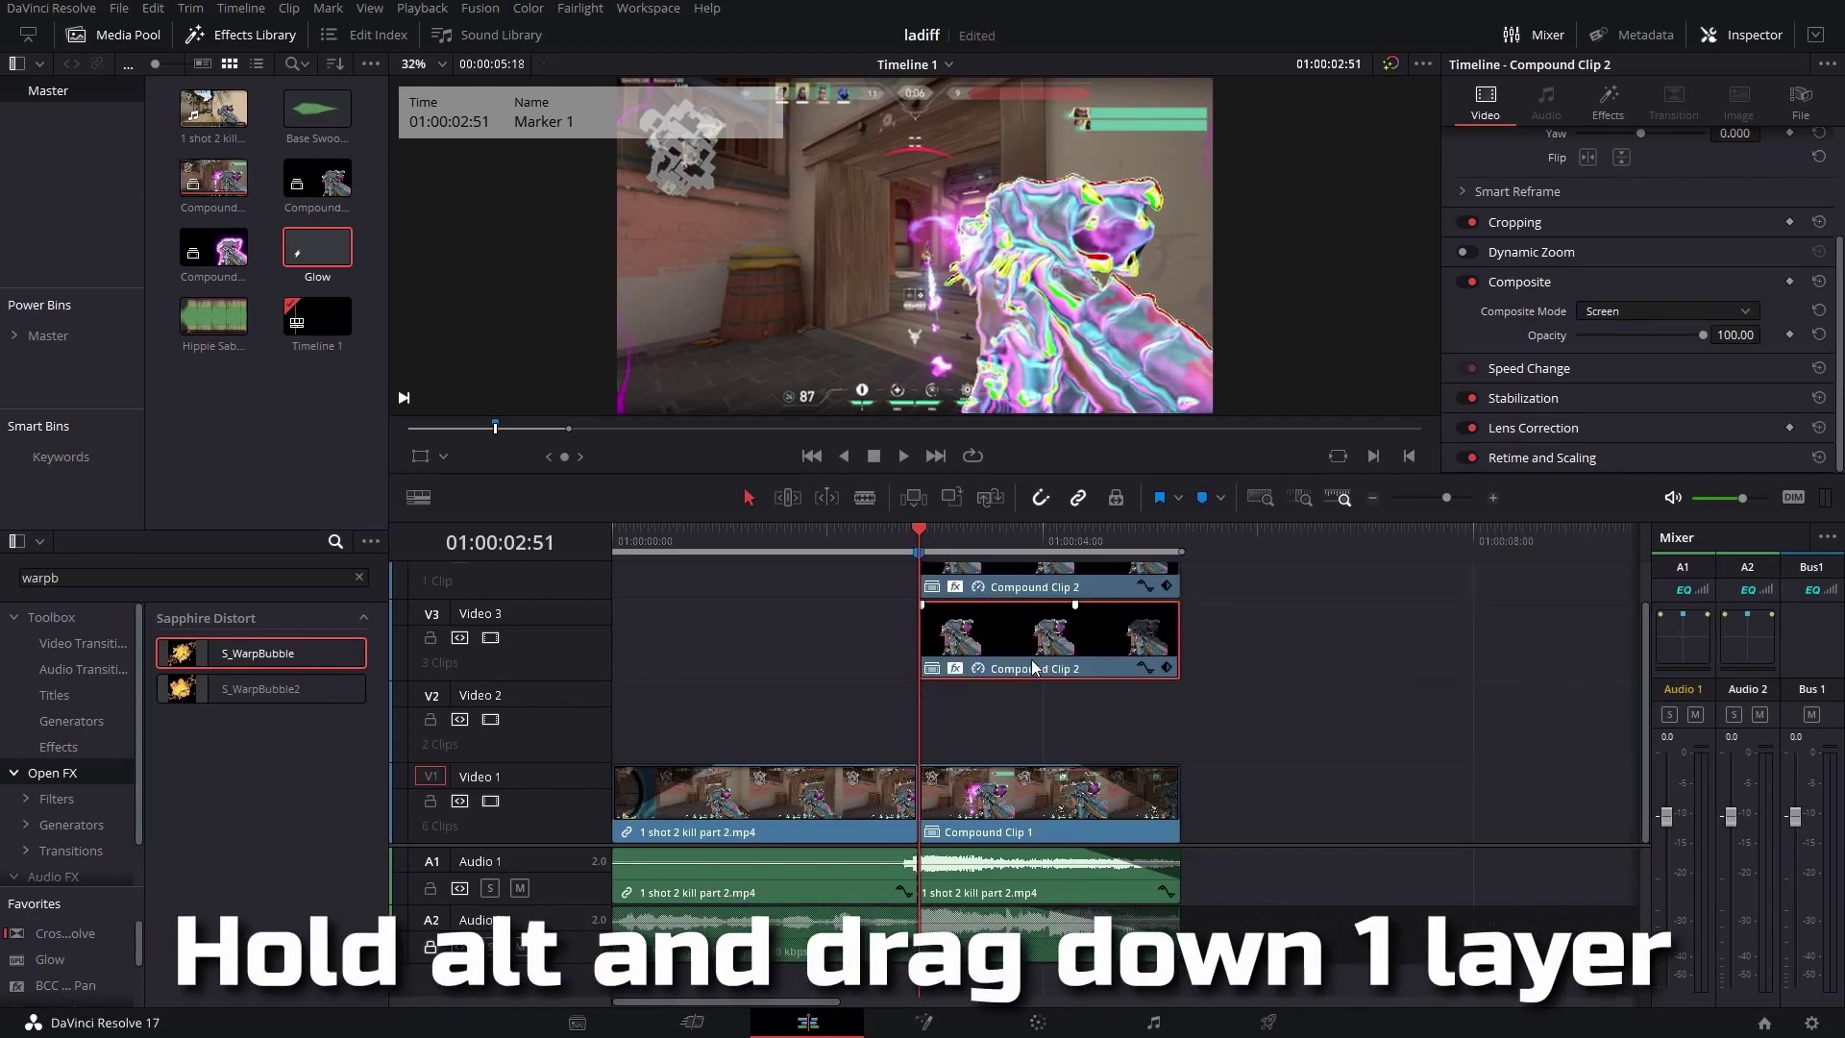
click(1600, 105)
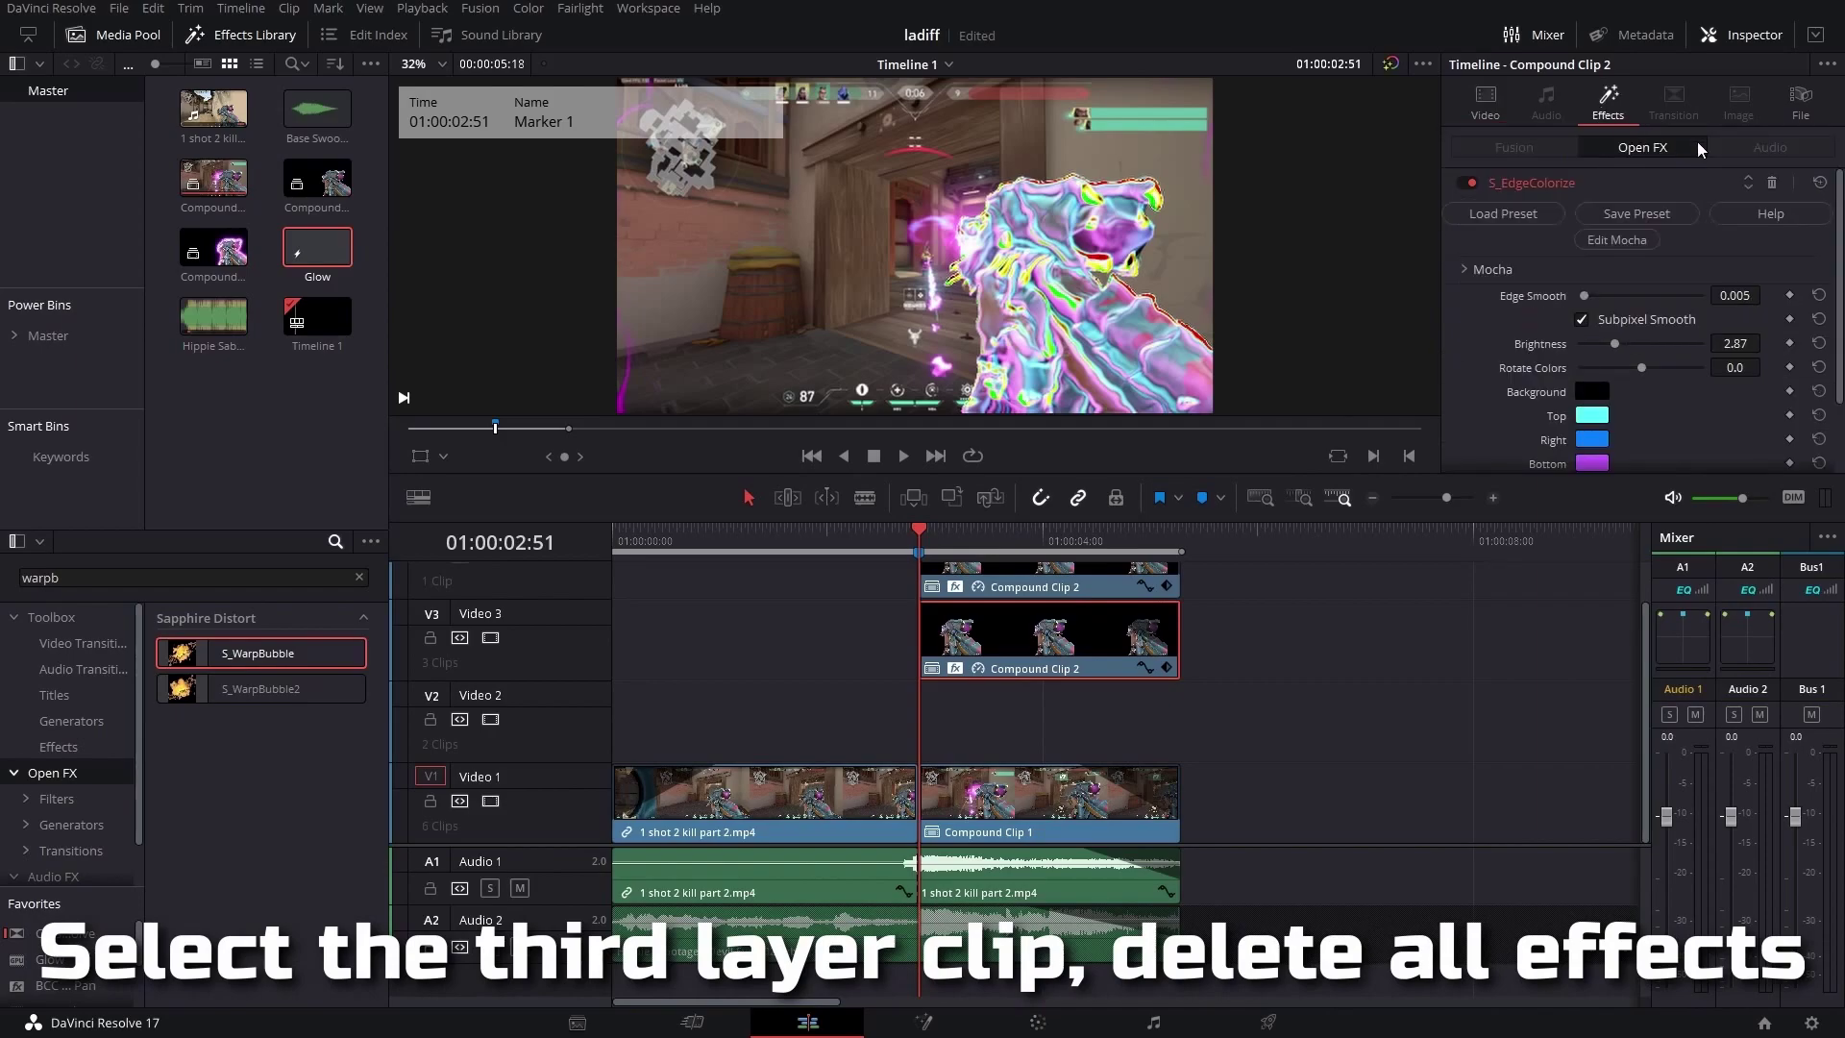
click(1778, 188)
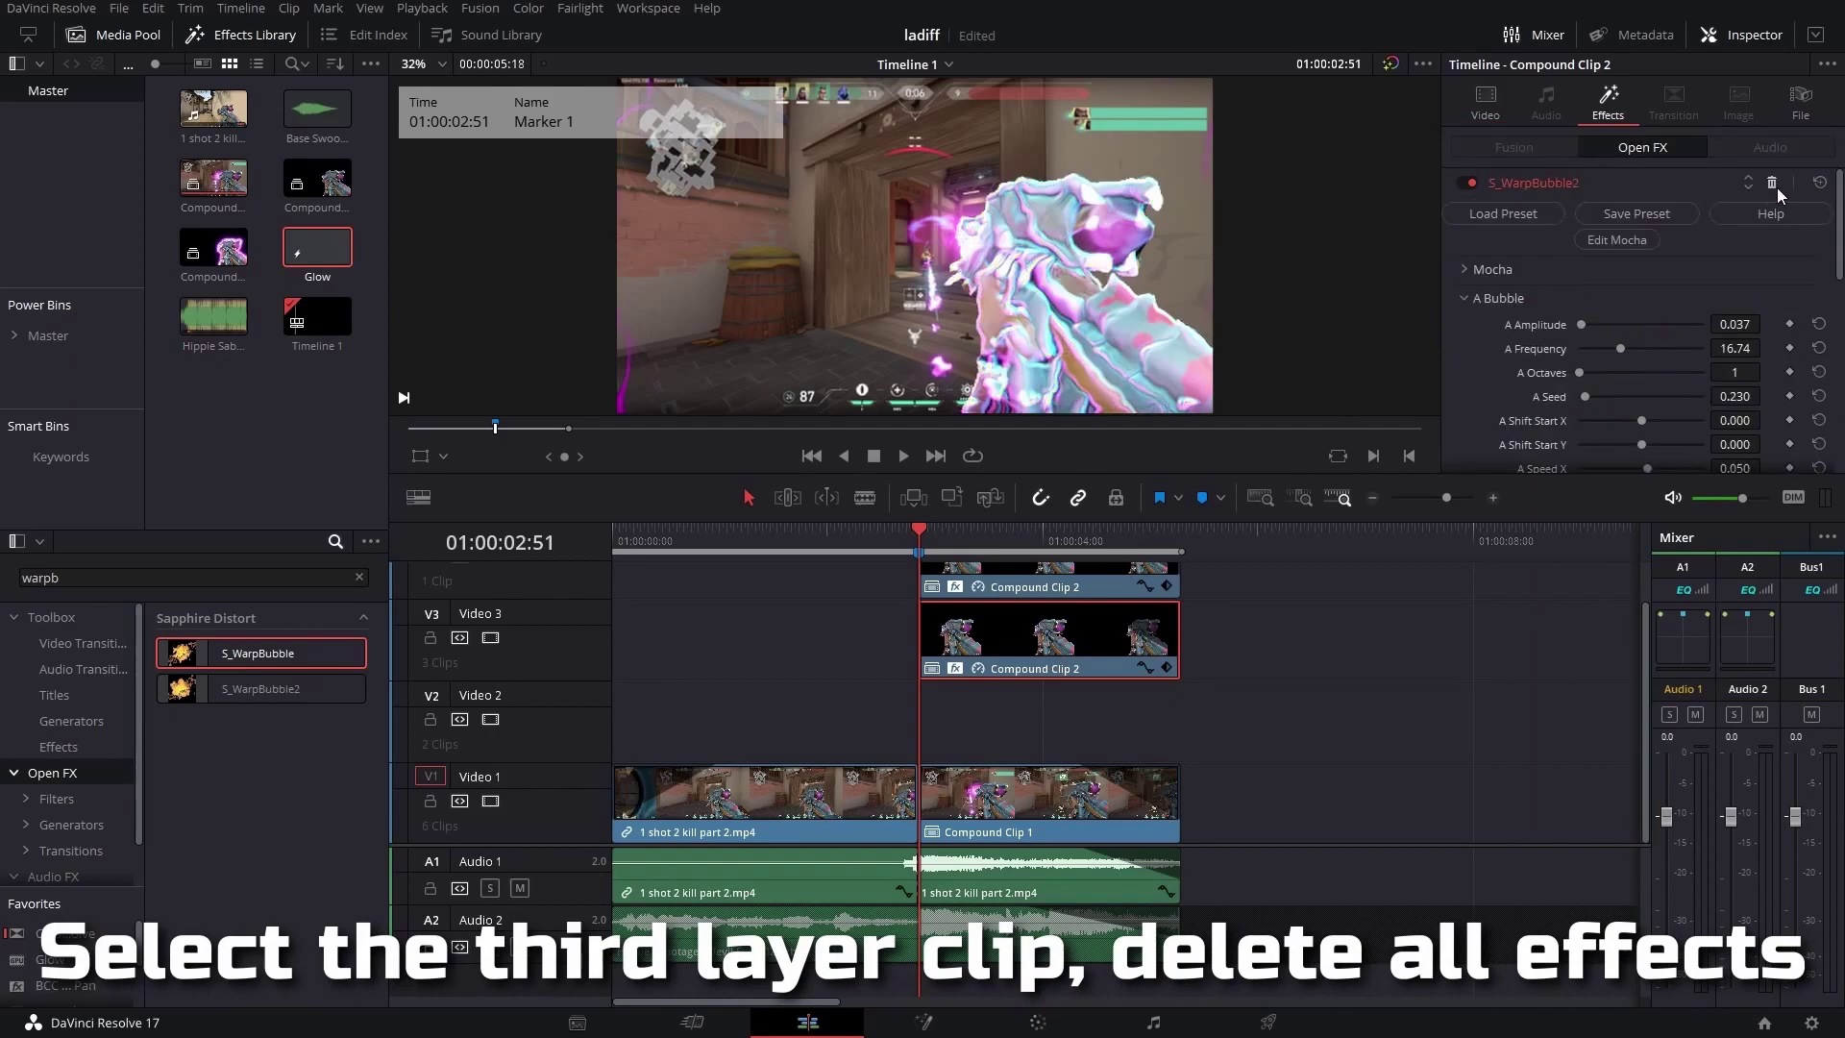
click(1778, 188)
- Set the Video 3 copy's Composite Mode to Normal and duplicate it onto Video 2
click(1489, 106)
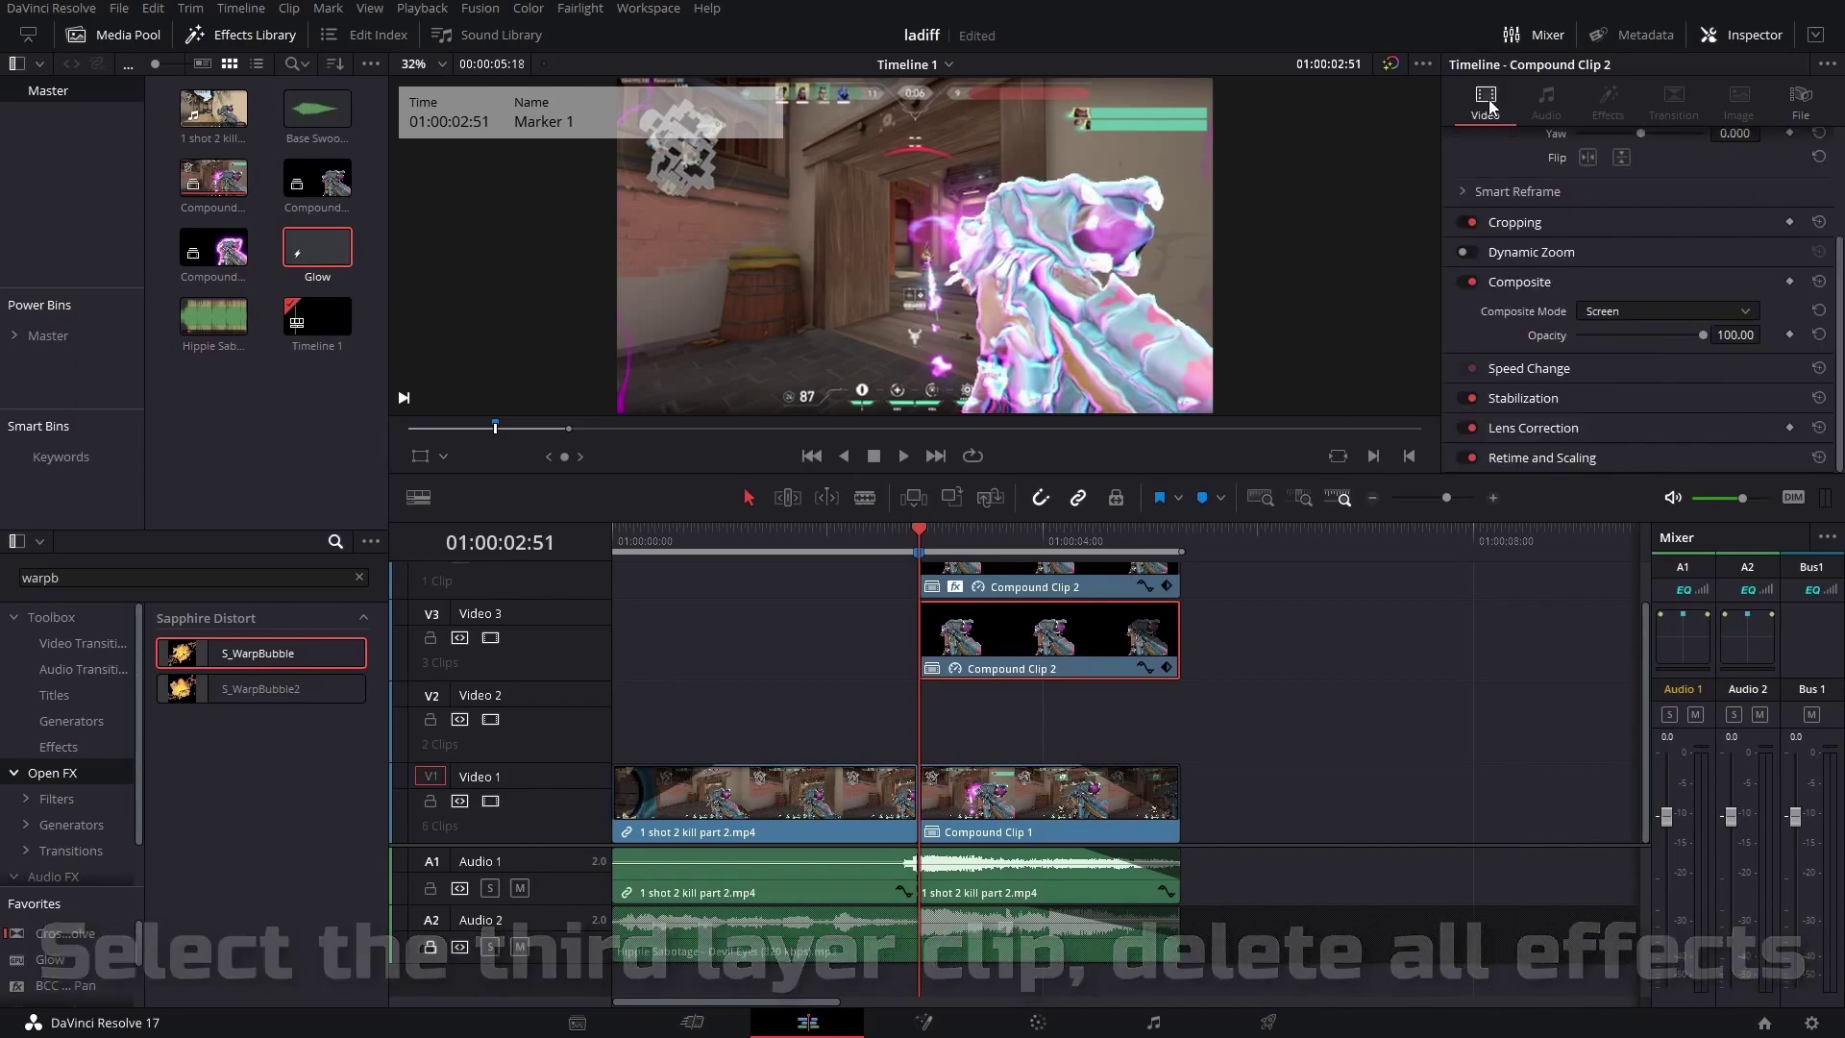
click(1639, 314)
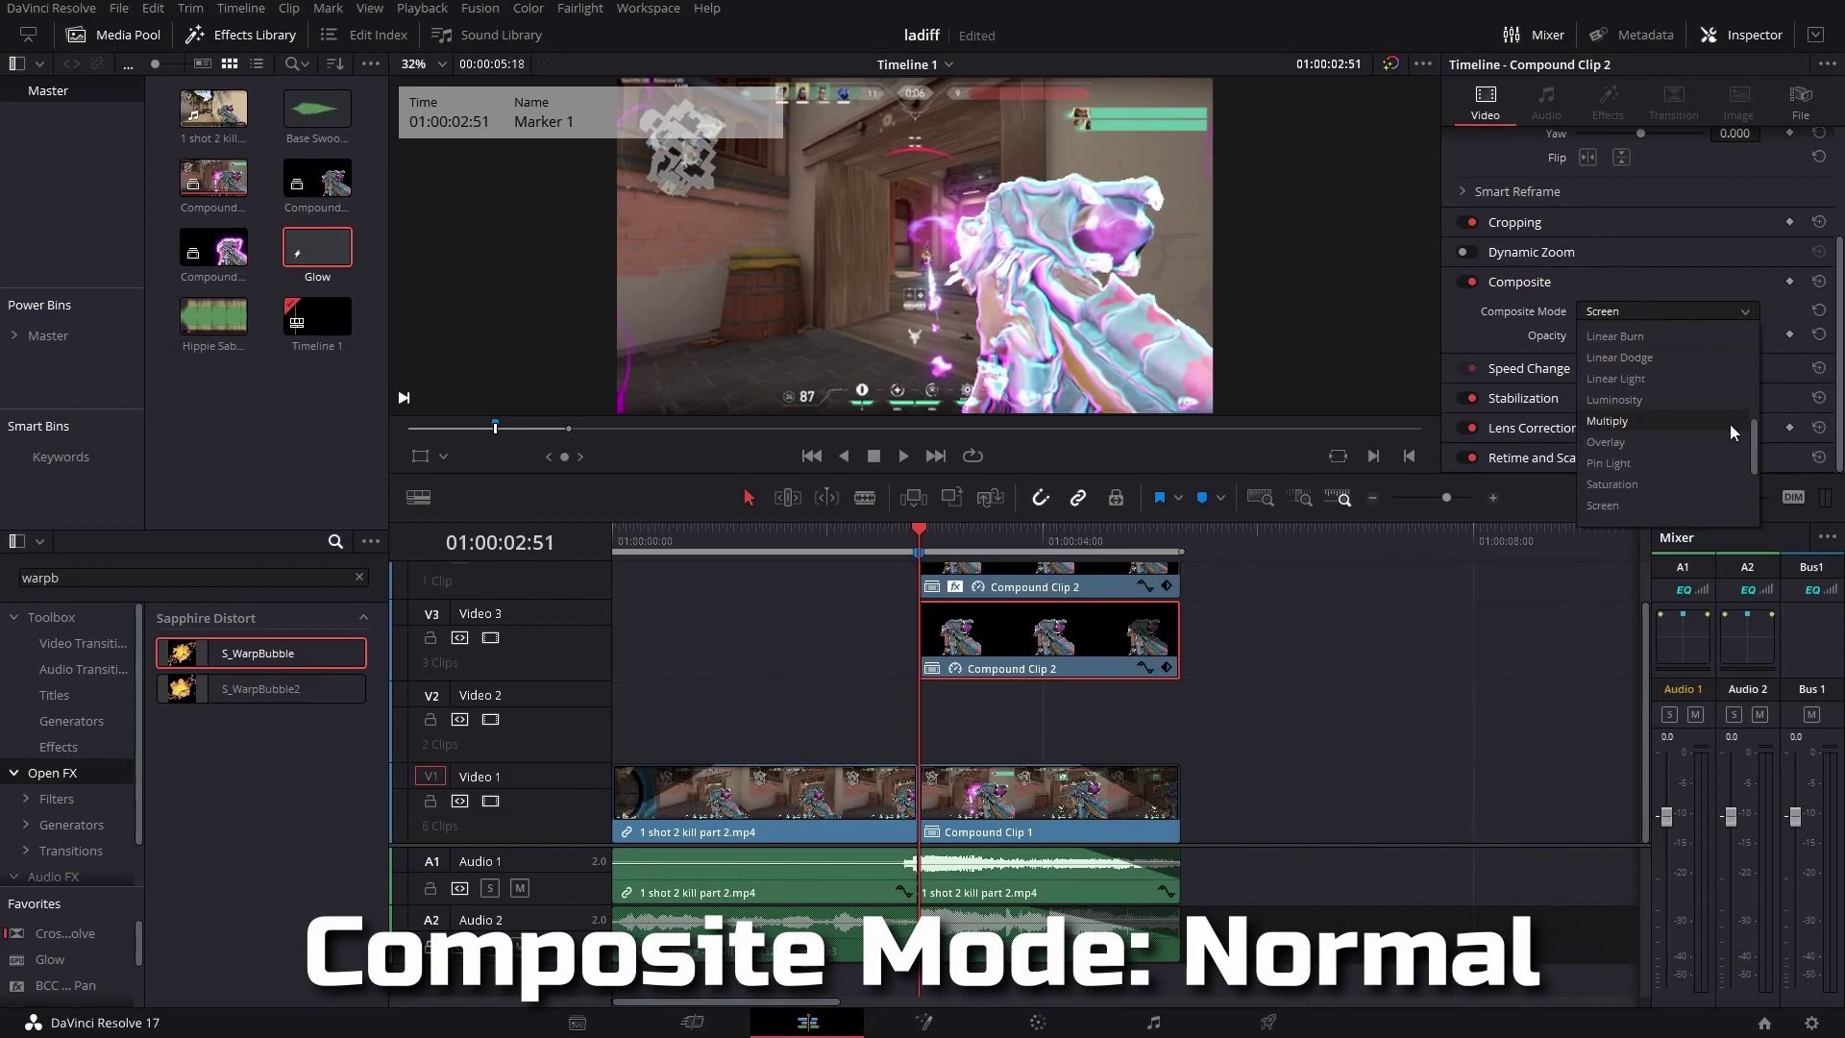
scroll(1729, 423, up, 5)
click(1701, 338)
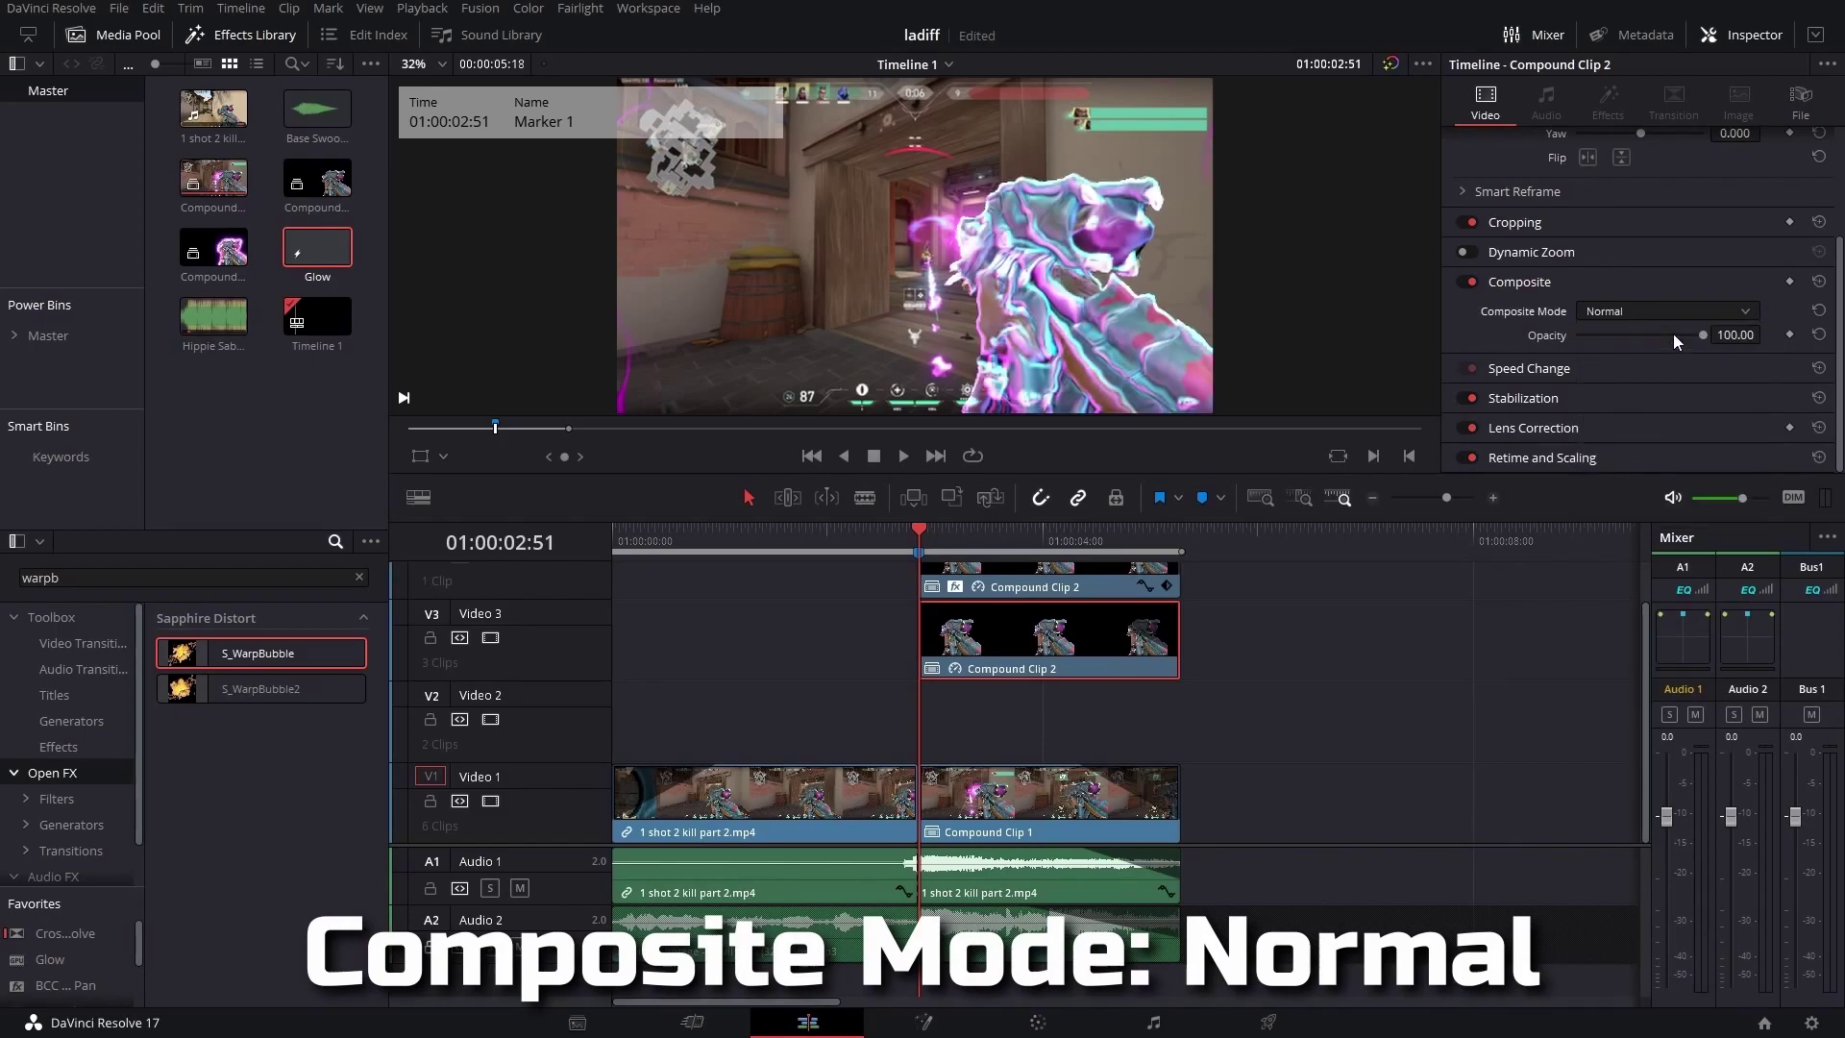
mouse_move(1035, 631)
alt+mouse_down()
mouse_move(1018, 758)
mouse_move(1009, 740)
alt+mouse_up()
- Apply S_WarpBubble to the Video 2 copy with Amplitude 0.884 and Add composite mode
click(23, 577)
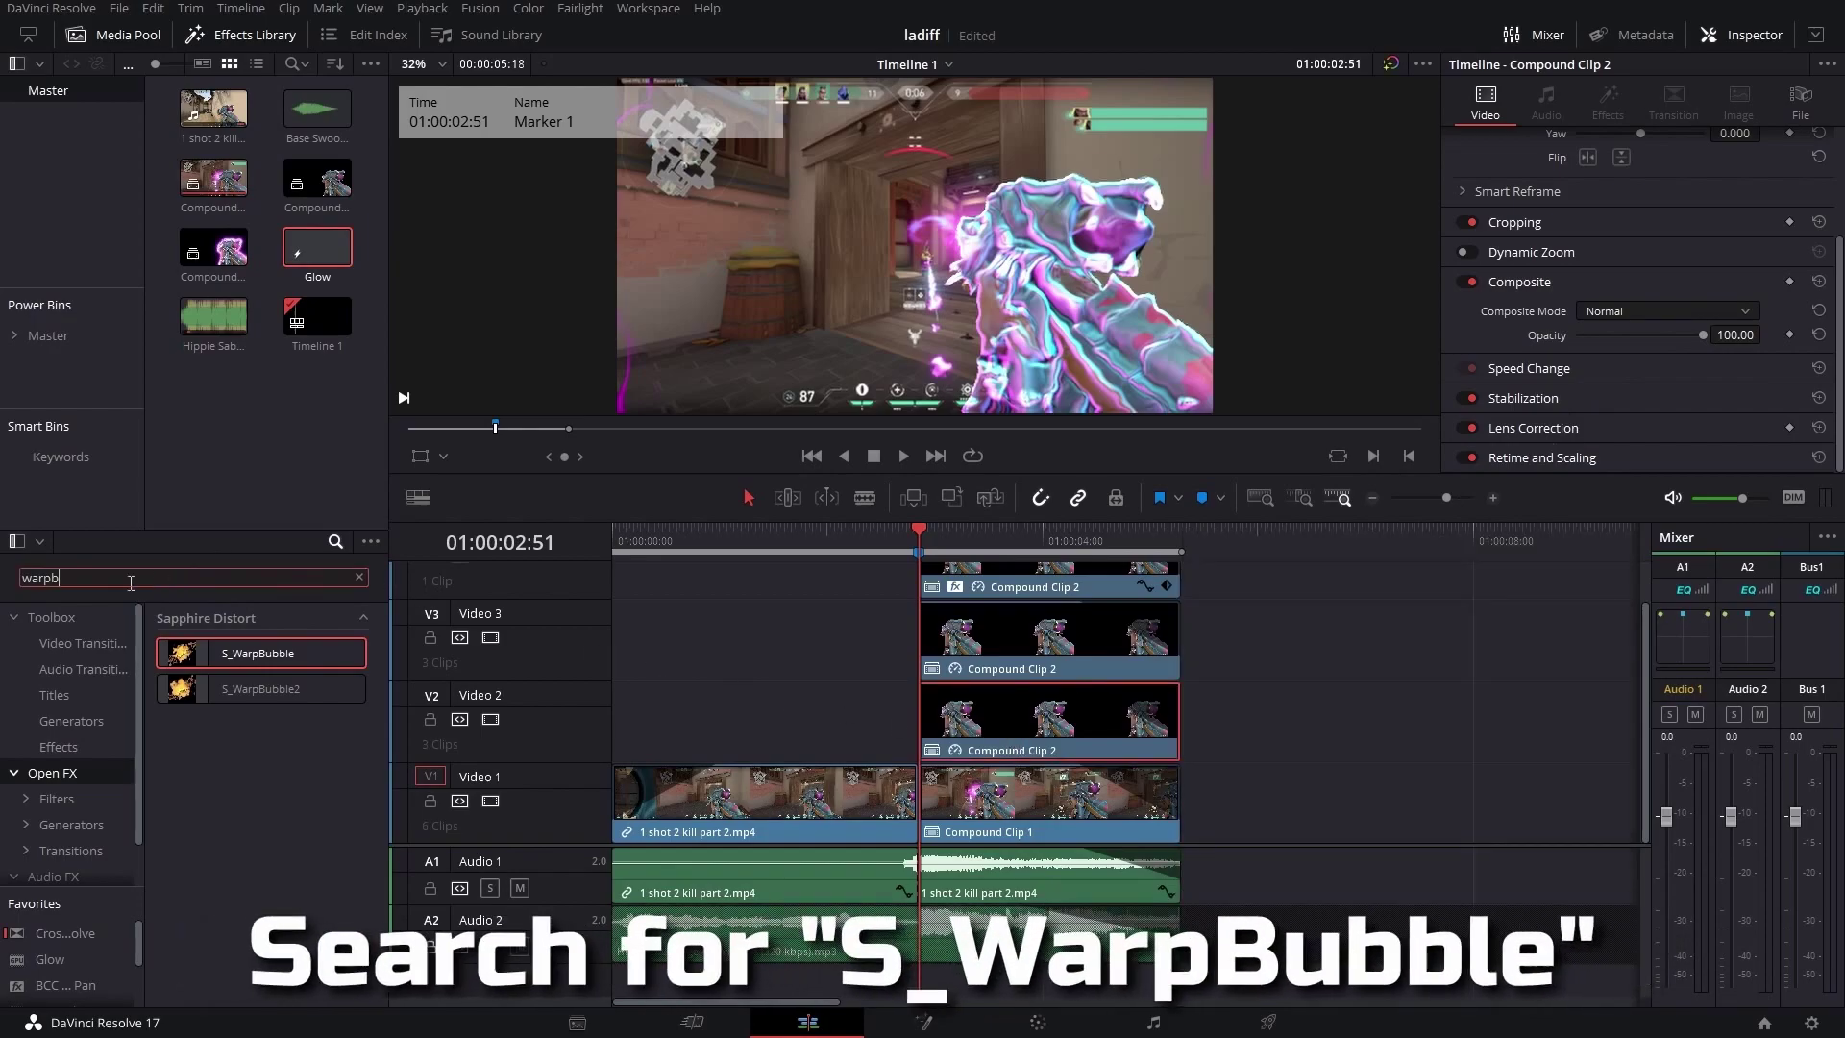
key(BackSpace)
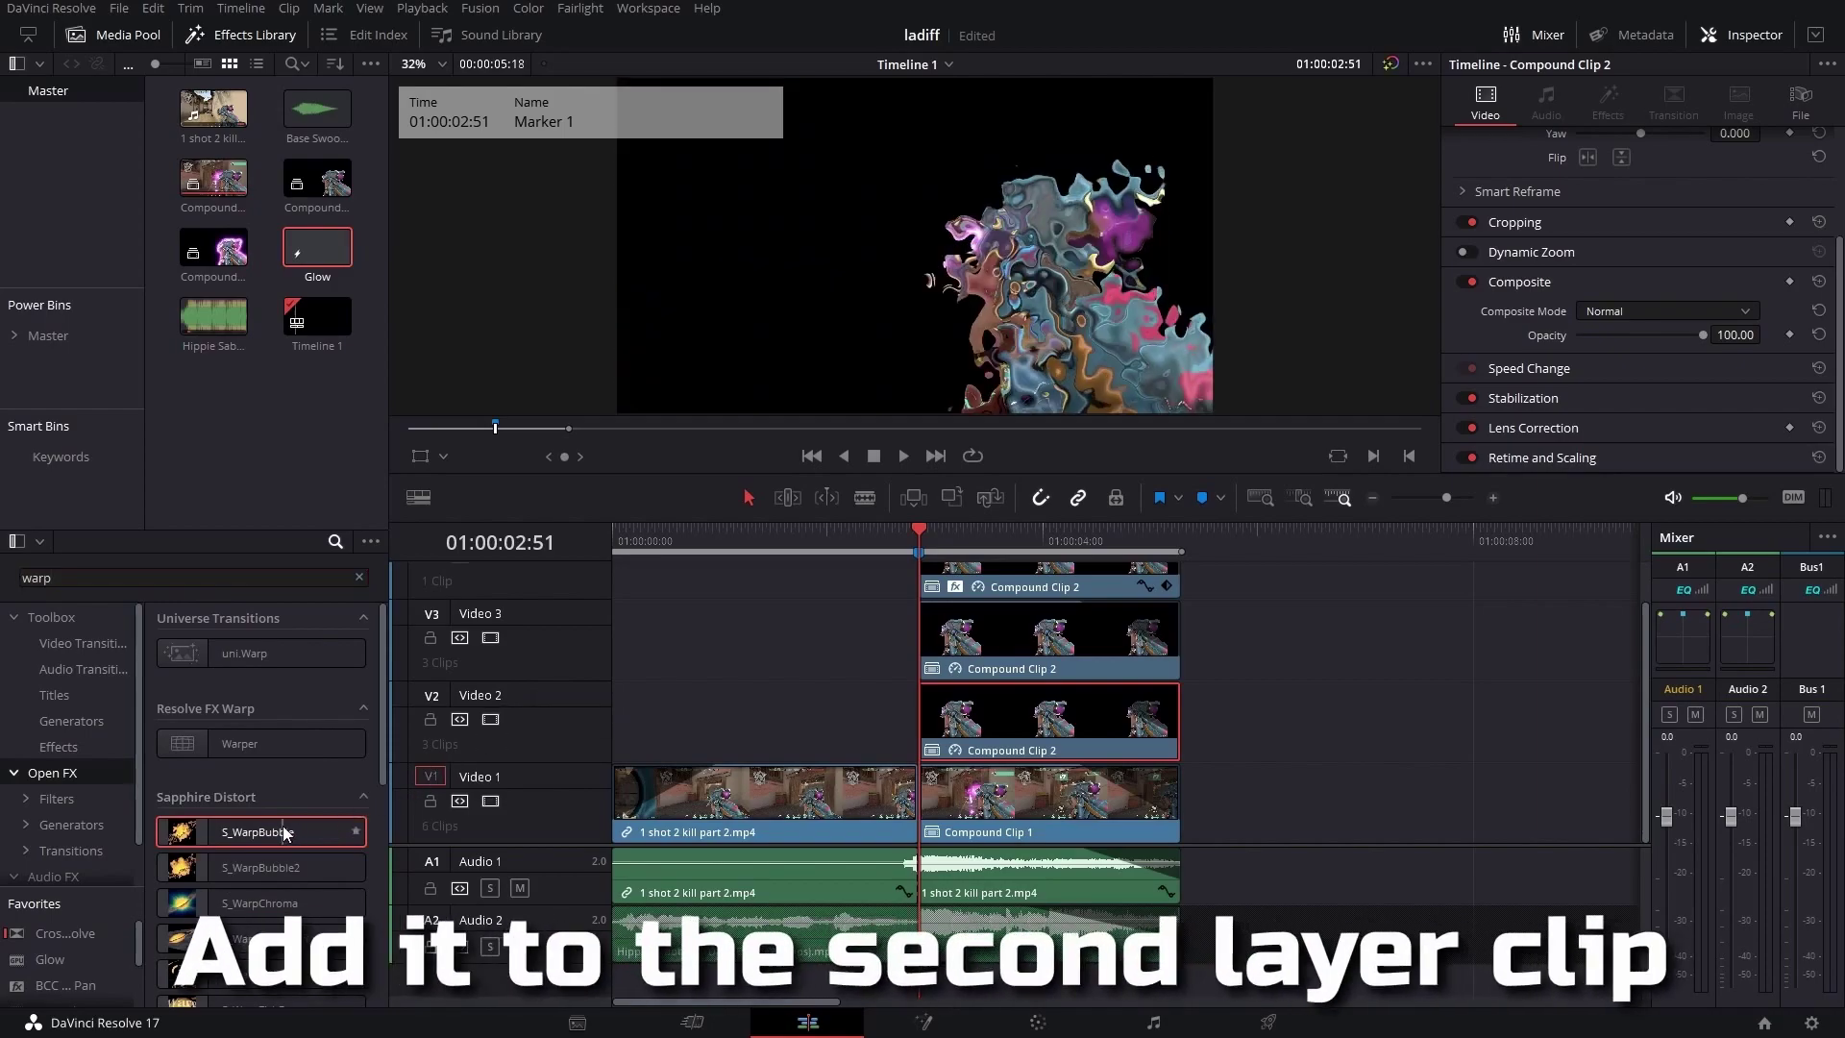
drag(283, 829, 1045, 736)
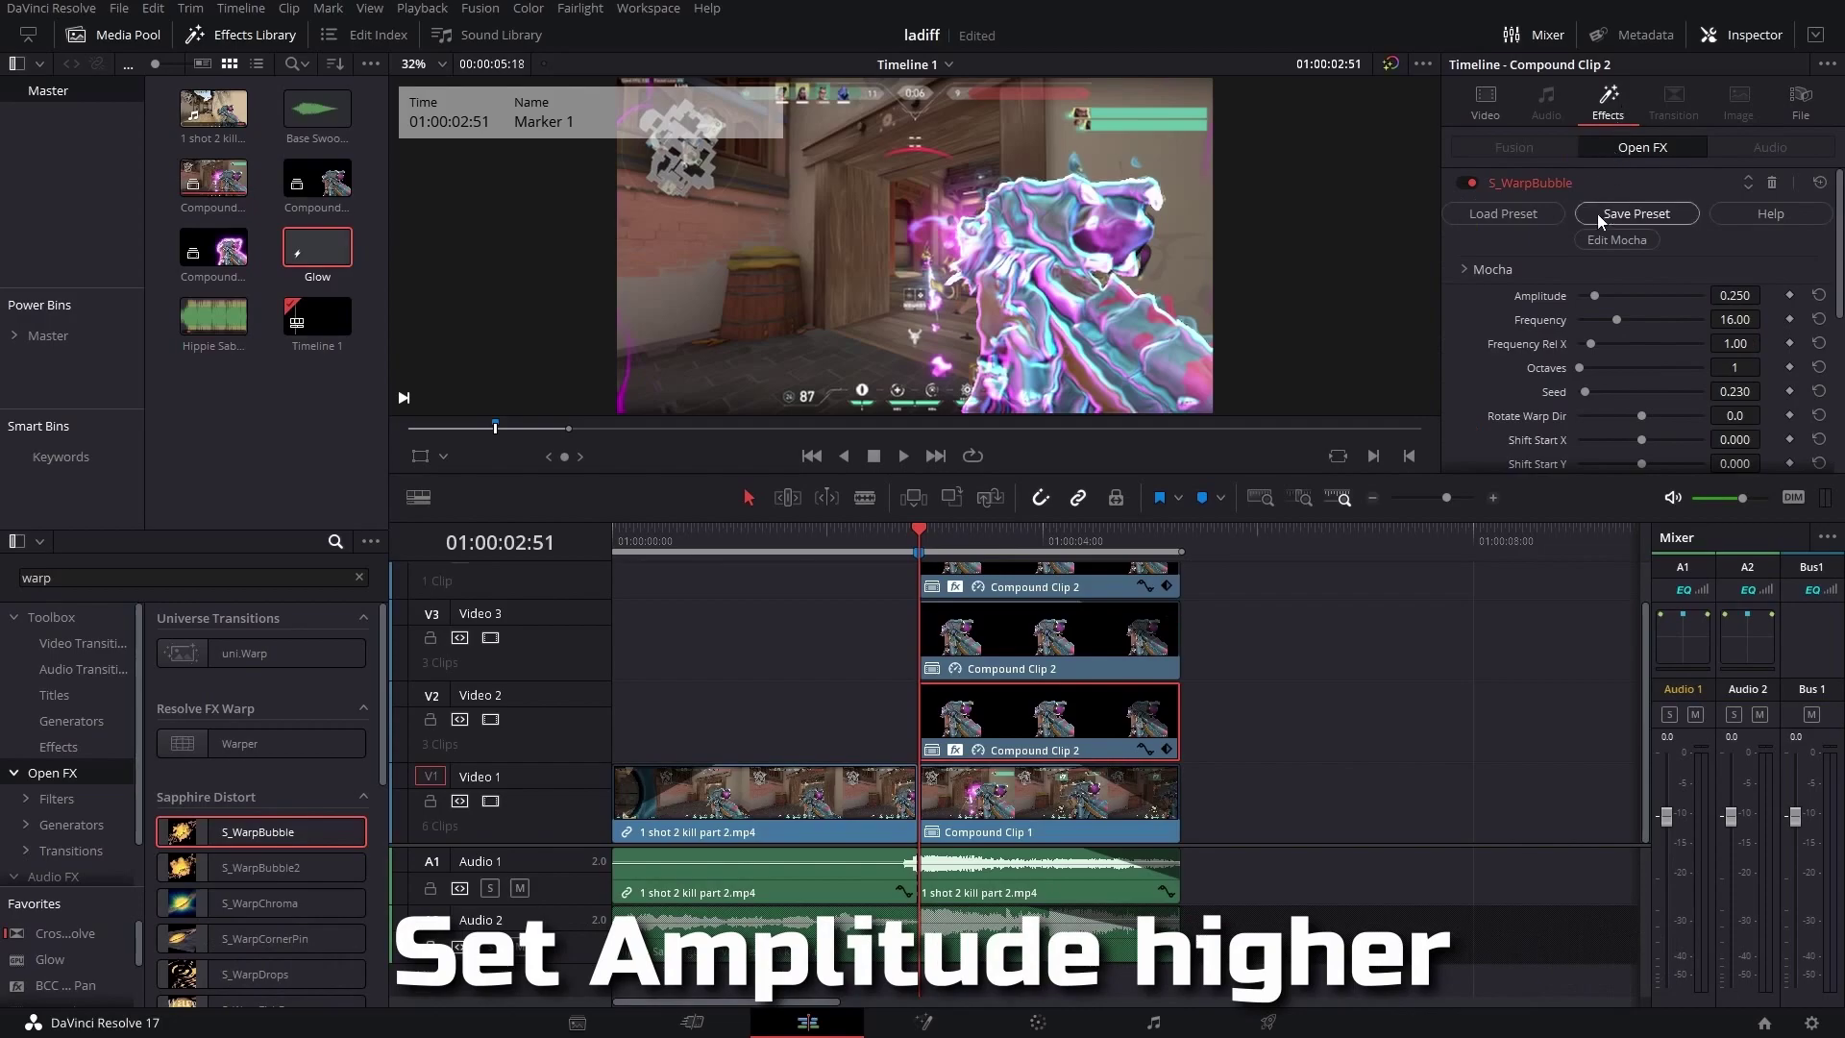
drag(1595, 296, 1633, 303)
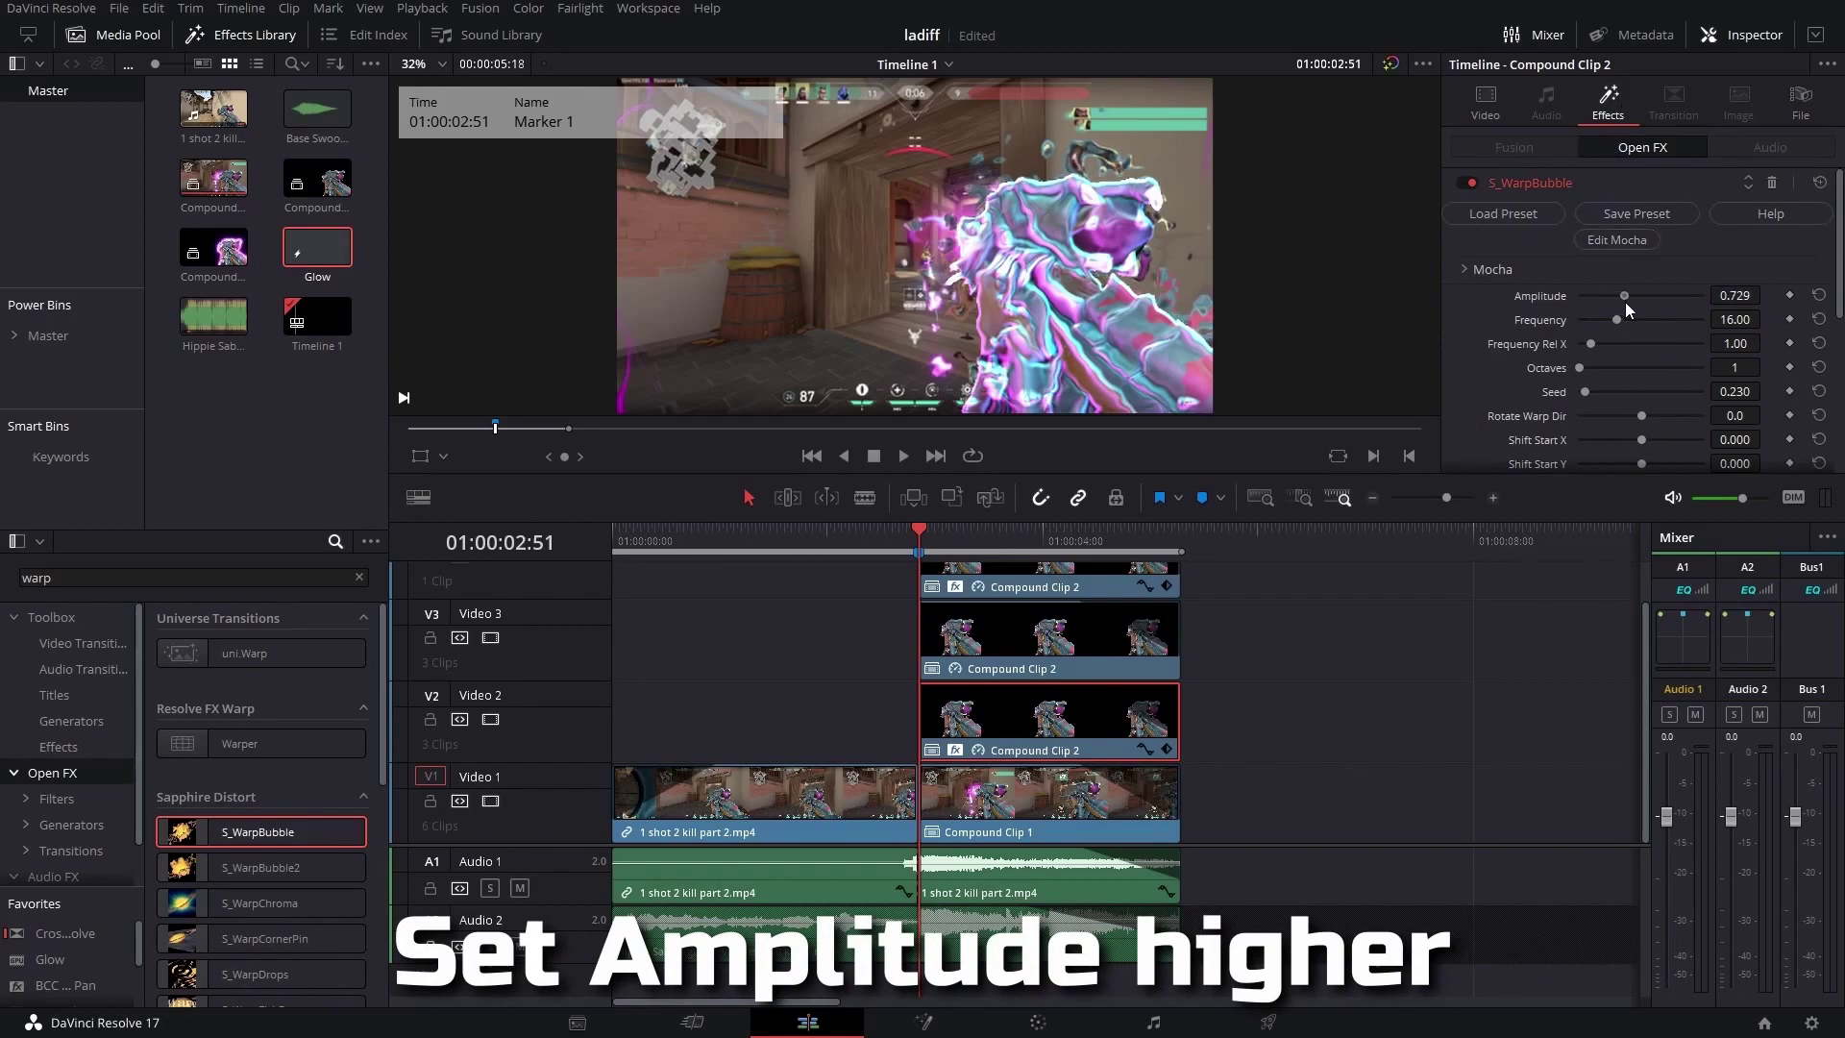
click(1484, 101)
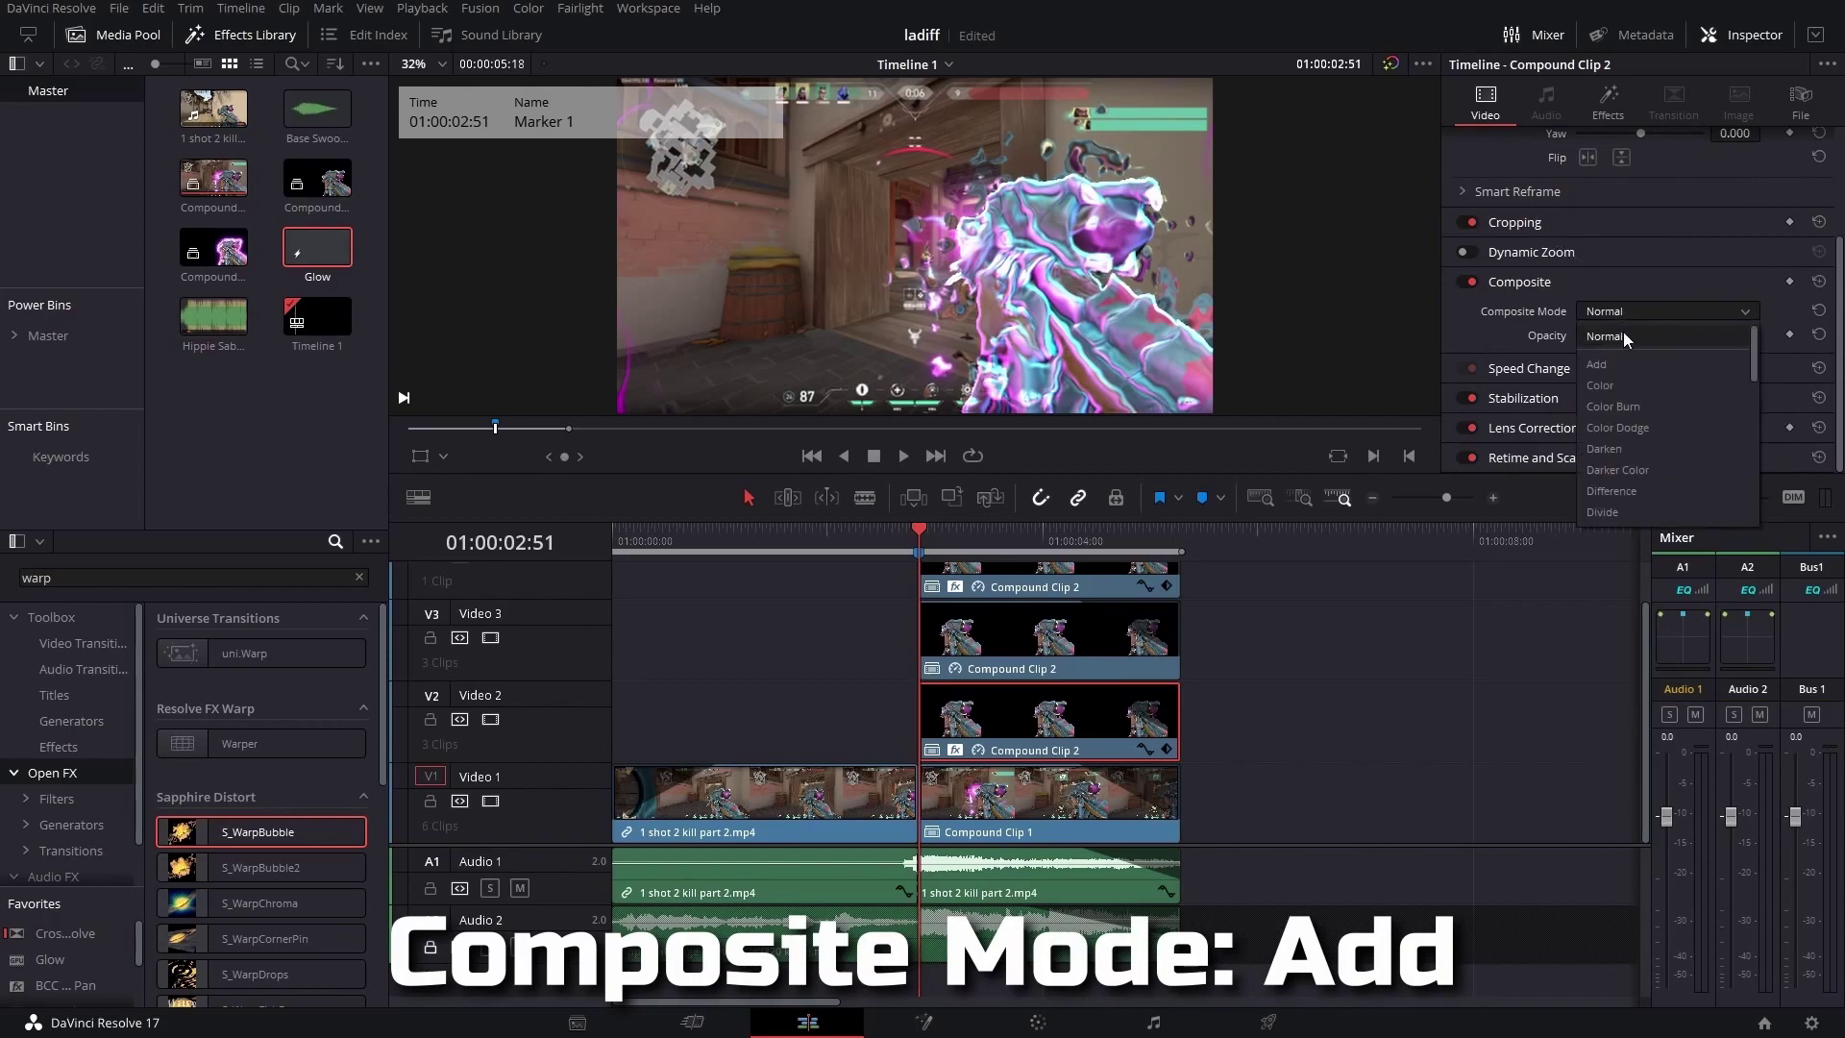
click(1628, 361)
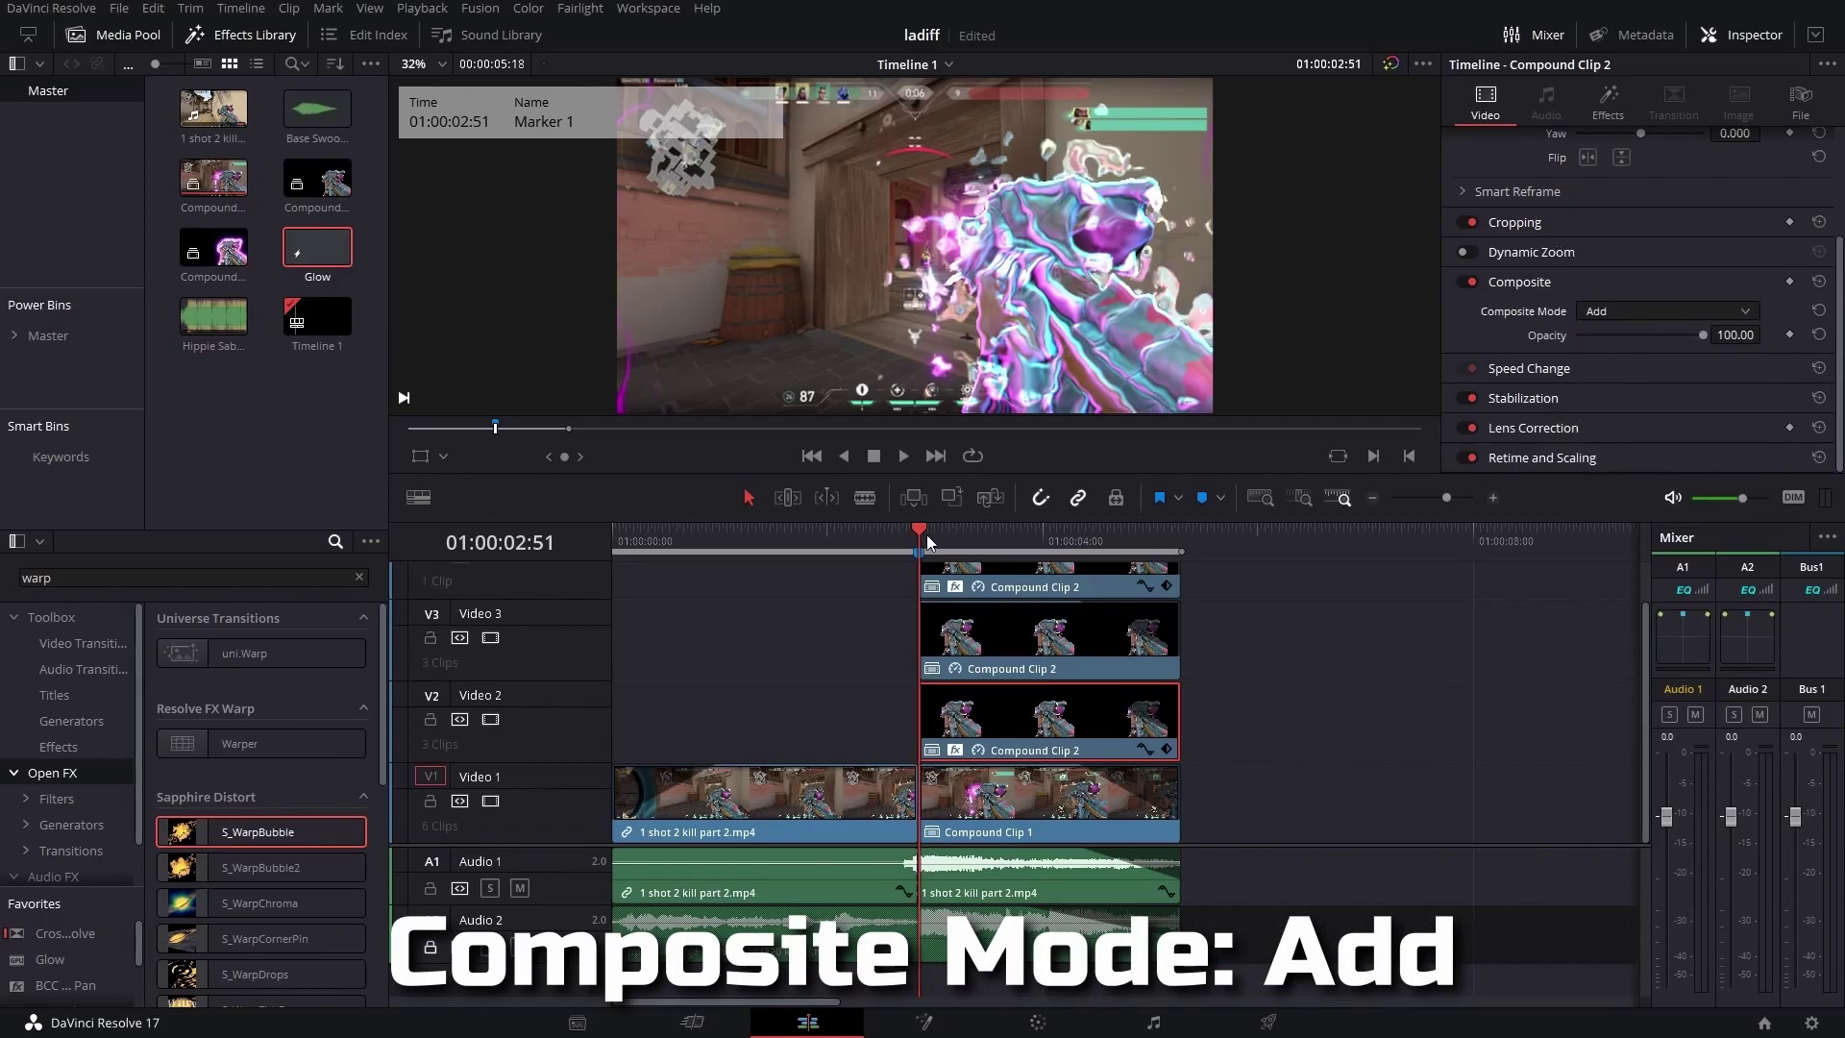
key(space)
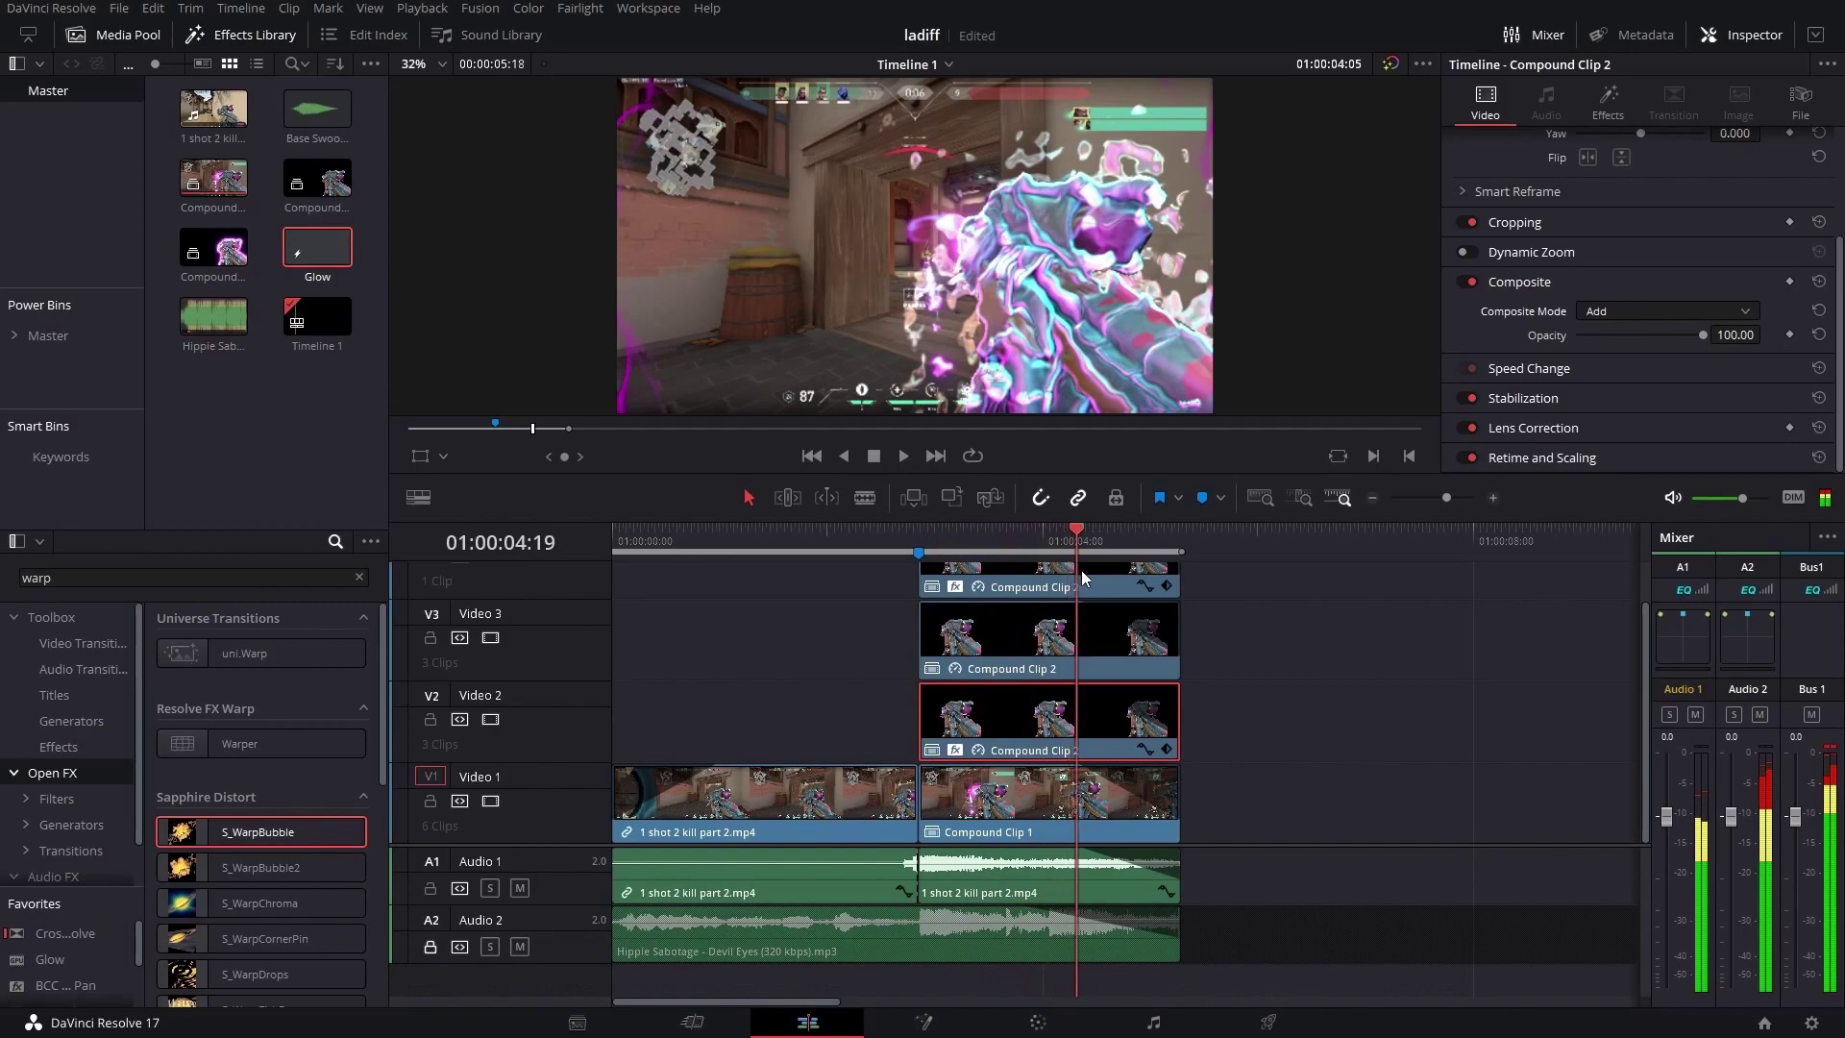